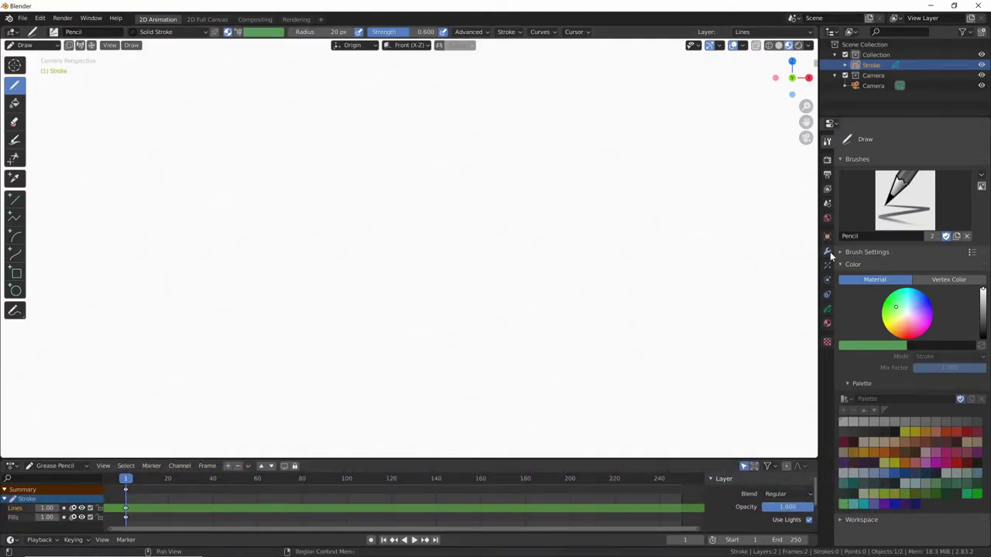
# Step: Switch to the Ink Pen brush and make a new gabbiano material the active stroke material
pyautogui.click(827, 309)
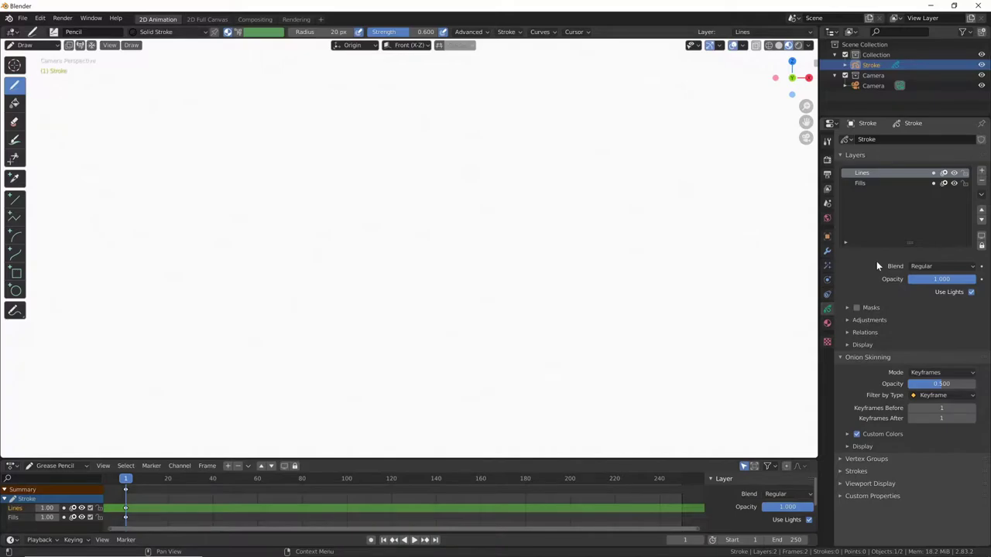
pyautogui.click(73, 32)
pyautogui.click(93, 62)
pyautogui.click(827, 323)
pyautogui.click(865, 182)
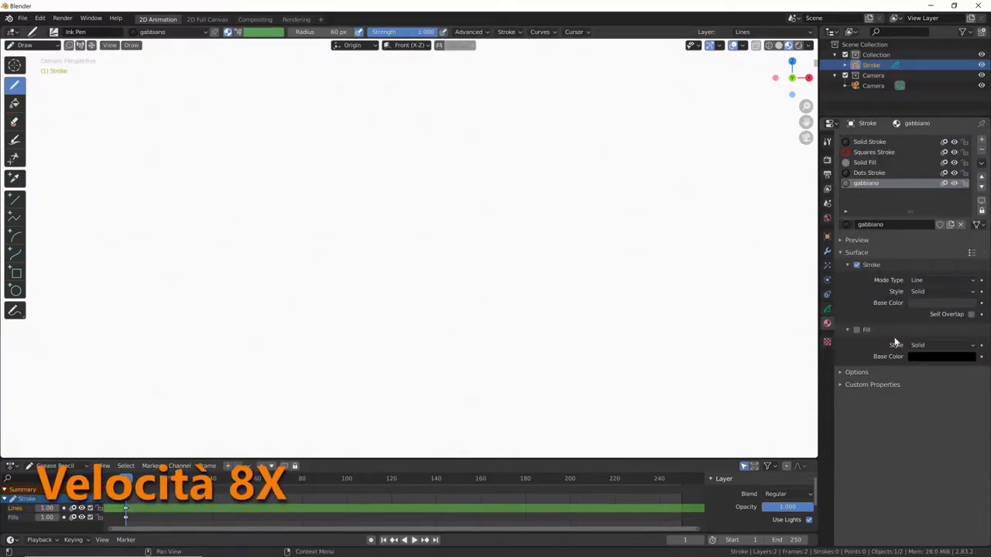
# Step: Rename the Lines layer to gabbiano and draw the seagull's ink strokes
pyautogui.click(826, 309)
pyautogui.doubleClick(867, 173)
pyautogui.write('gabbiano')
pyautogui.press('Return')
pyautogui.moveTo(206, 147)
pyautogui.mouseDown()
pyautogui.moveTo(255, 126)
pyautogui.moveTo(247, 133)
pyautogui.mouseUp()
pyautogui.moveTo(168, 138)
pyautogui.mouseDown()
pyautogui.moveTo(233, 144)
pyautogui.moveTo(260, 128)
pyautogui.mouseUp()
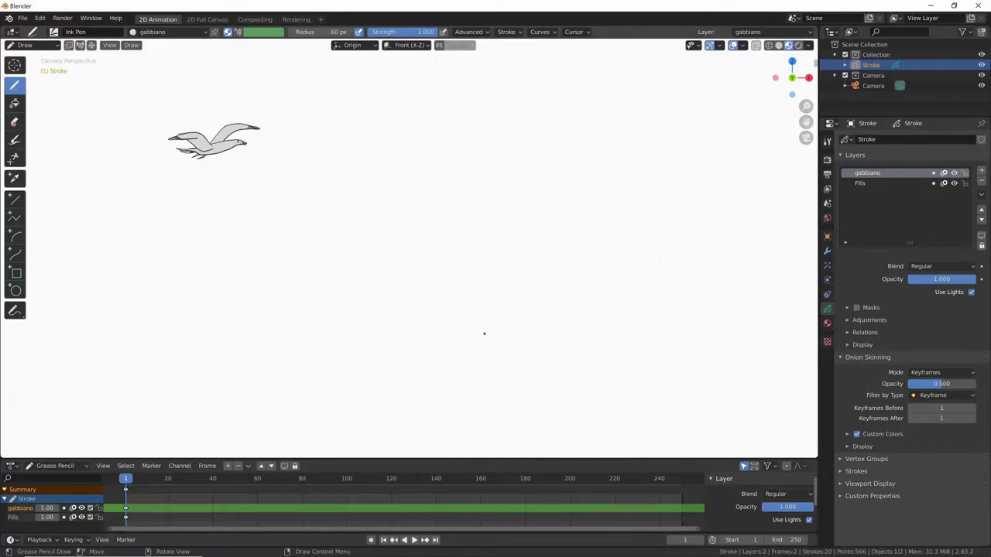
# Step: Toggle the gabbiano layer's visibility off and on, then expand its Relations panel
pyautogui.click(953, 172)
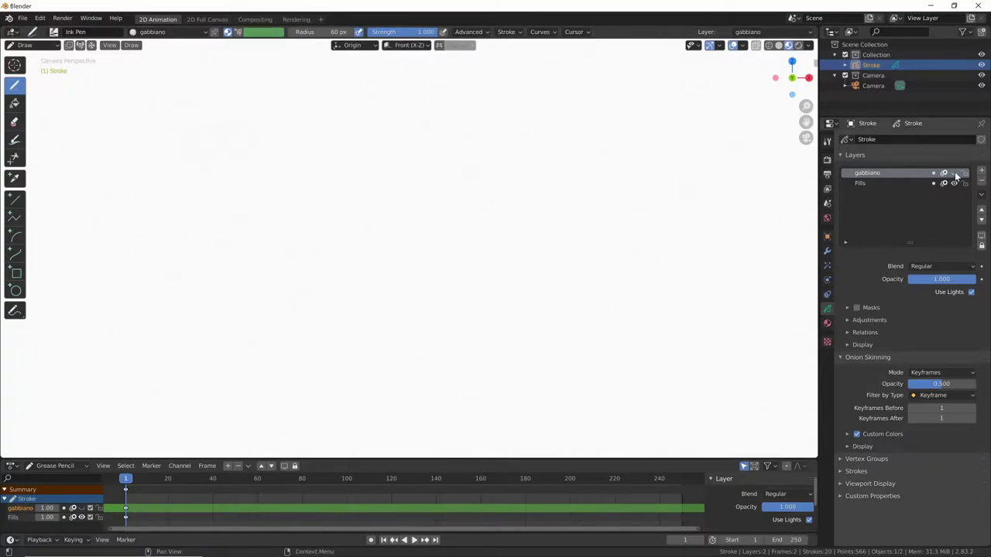
pyautogui.click(954, 173)
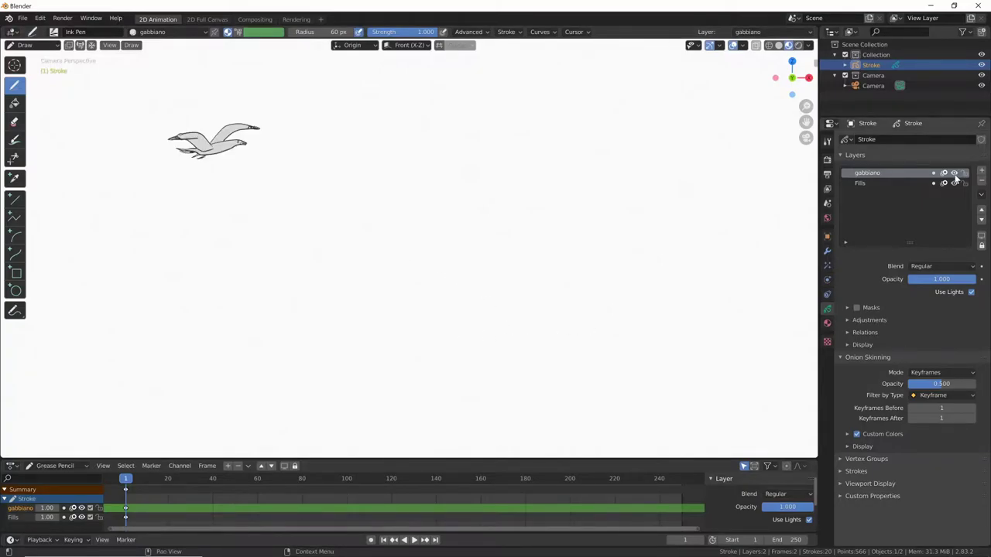
pyautogui.click(935, 332)
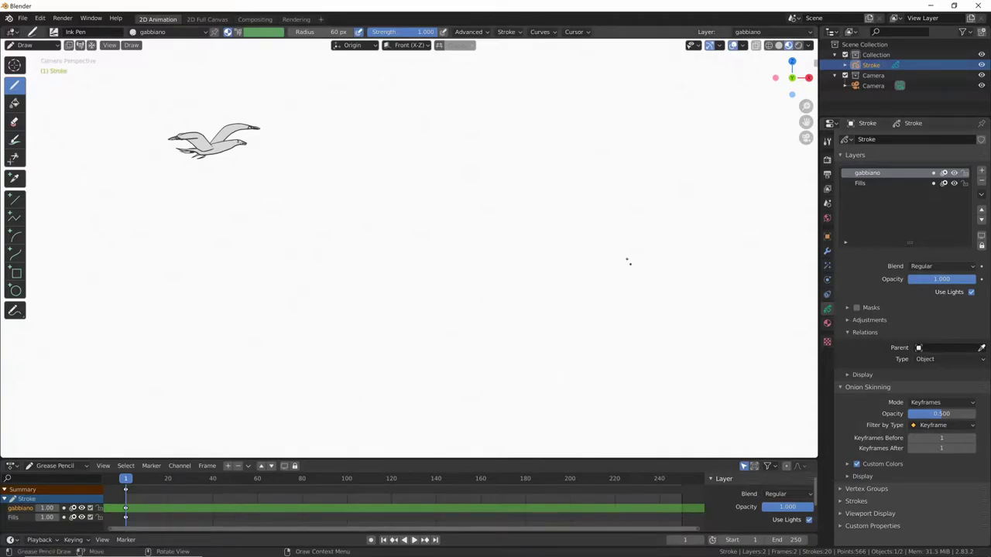
# Step: Switch to Object Mode, orbit the view, and bring up the Add menu
pyautogui.hotkey('ctrl', 'Tab')
pyautogui.click(354, 332)
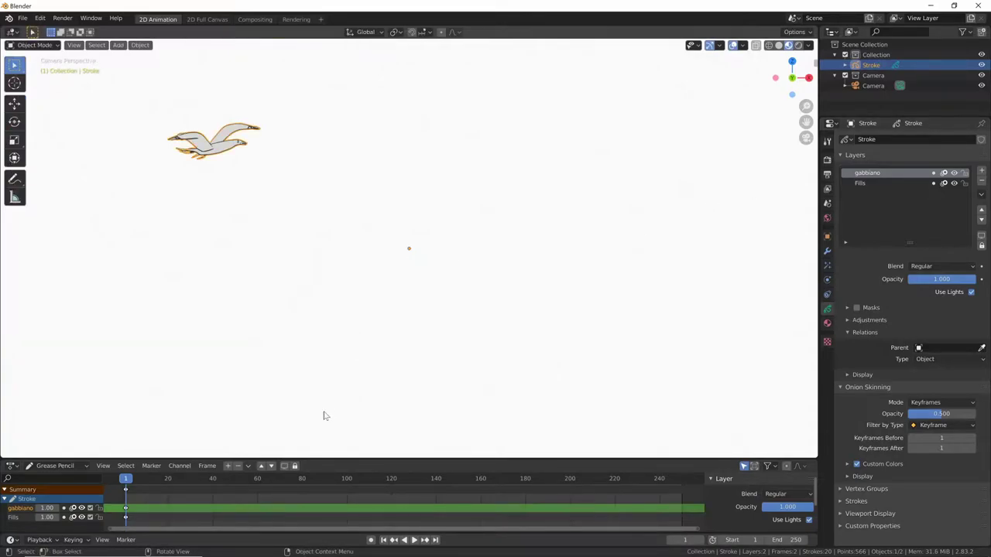
pyautogui.moveTo(326, 411)
pyautogui.mouseDown(button='middle')
pyautogui.moveTo(617, 307)
pyautogui.moveTo(518, 297)
pyautogui.moveTo(537, 294)
pyautogui.mouseUp(button='middle')
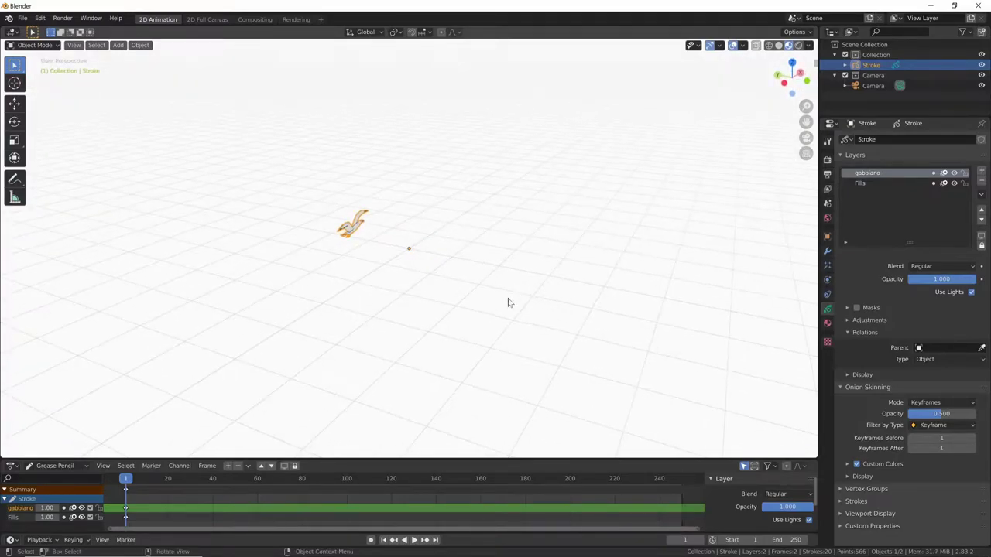
pyautogui.hotkey('shift', 'a')
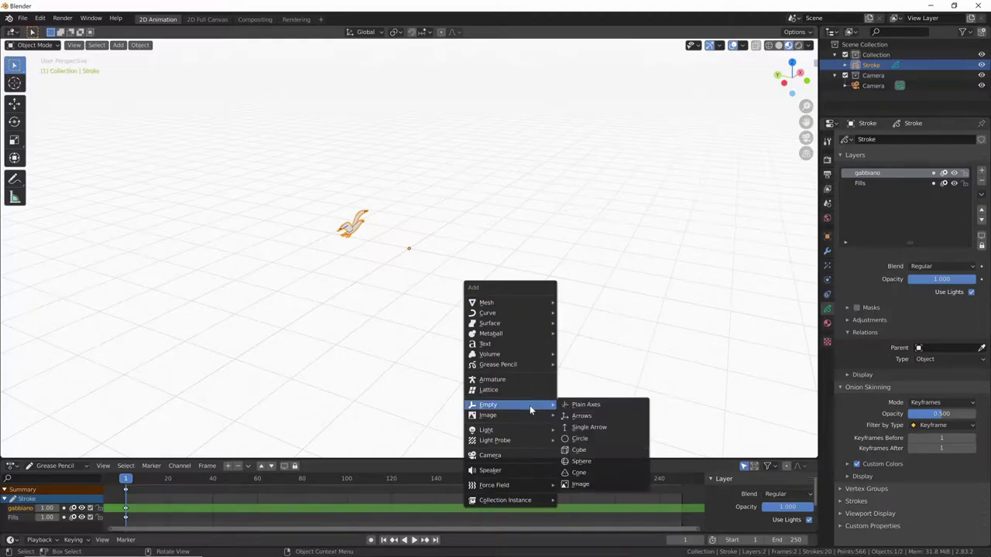
pyautogui.moveTo(489, 404)
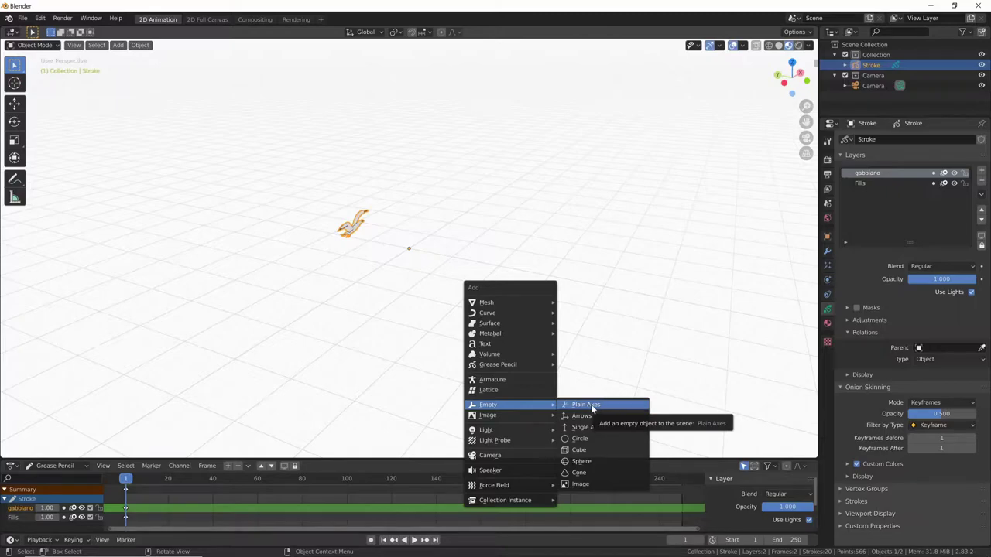
# Step: Add a Plain Axes empty at the origin and return to camera view
pyautogui.click(594, 405)
pyautogui.moveTo(592, 328)
pyautogui.mouseDown(button='middle')
pyautogui.moveTo(439, 338)
pyautogui.moveTo(519, 264)
pyautogui.moveTo(493, 235)
pyautogui.moveTo(495, 268)
pyautogui.moveTo(487, 257)
pyautogui.moveTo(508, 346)
pyautogui.mouseUp(button='middle')
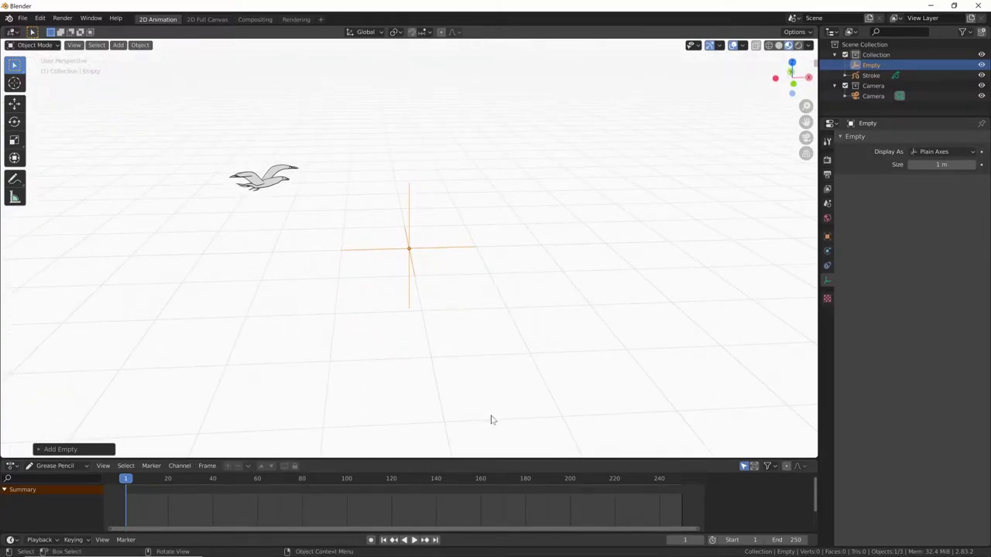
pyautogui.press('KP_0')
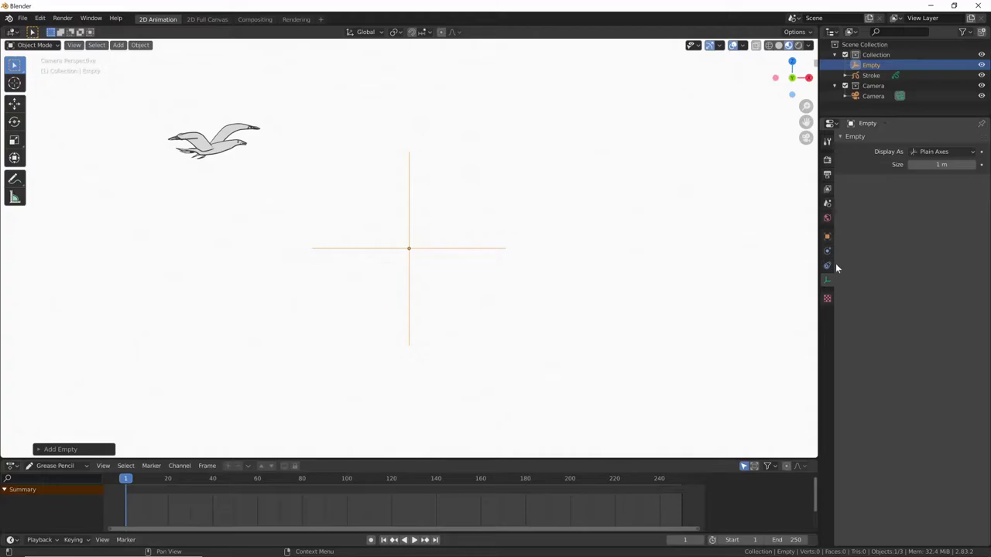
# Step: Select the seagull drawing and set the gabbiano layer's parent to the Empty
pyautogui.click(219, 149)
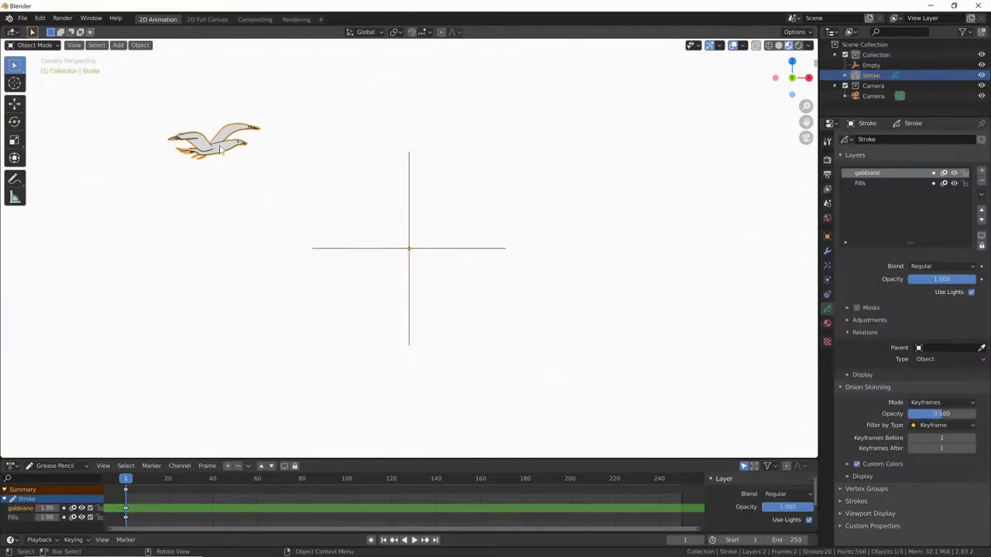
pyautogui.click(953, 172)
pyautogui.click(953, 172)
pyautogui.click(941, 349)
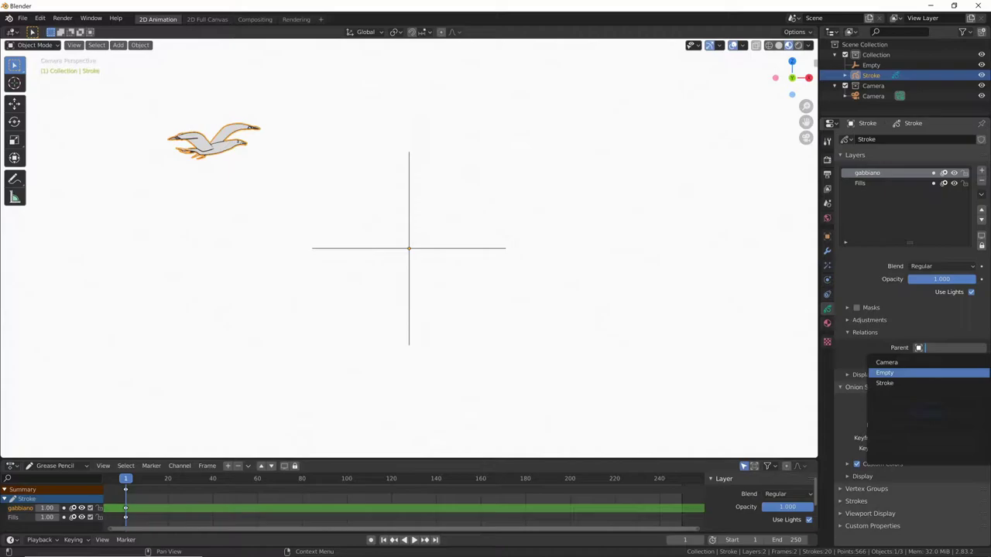
pyautogui.click(884, 373)
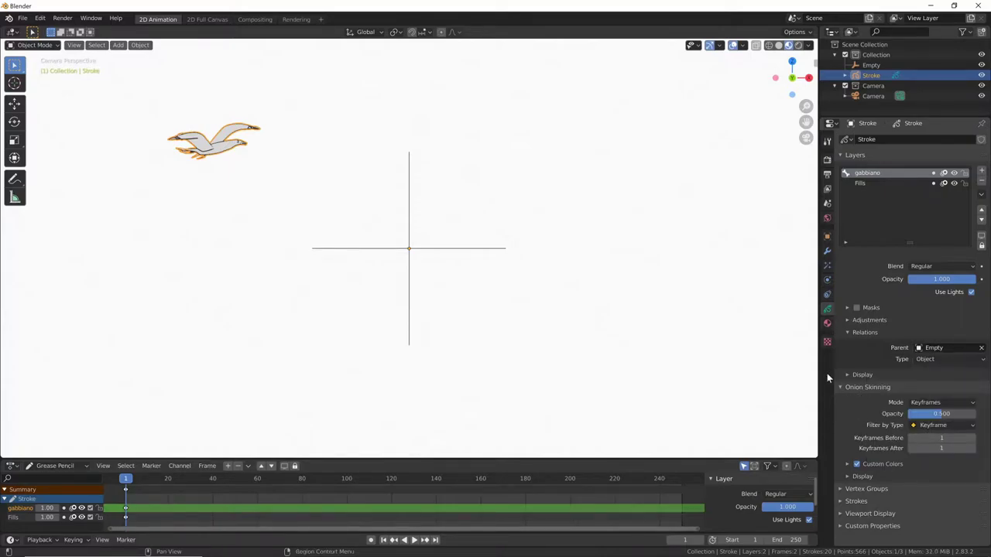
# Step: Move the Empty to confirm the seagull follows, then reselect the seagull object
pyautogui.click(412, 253)
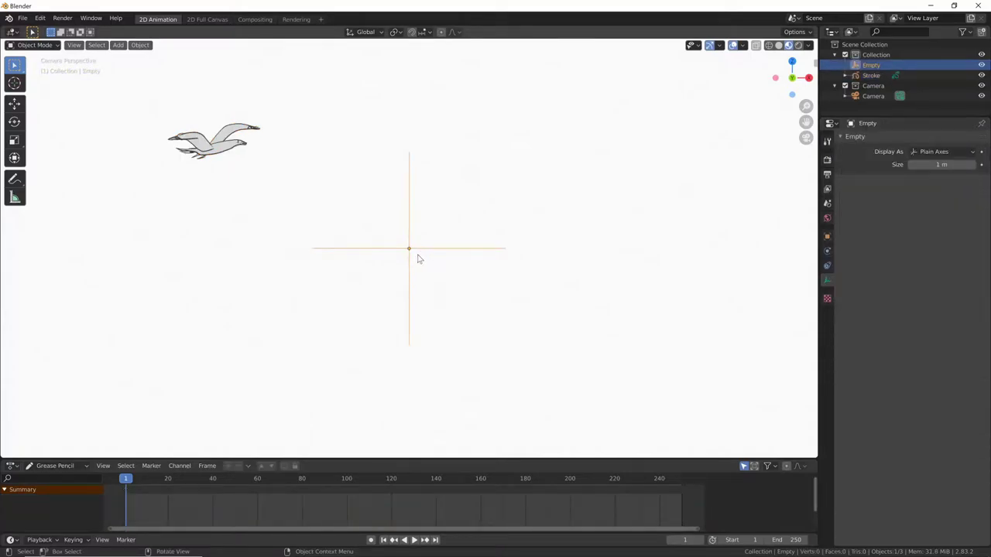
pyautogui.press('g')
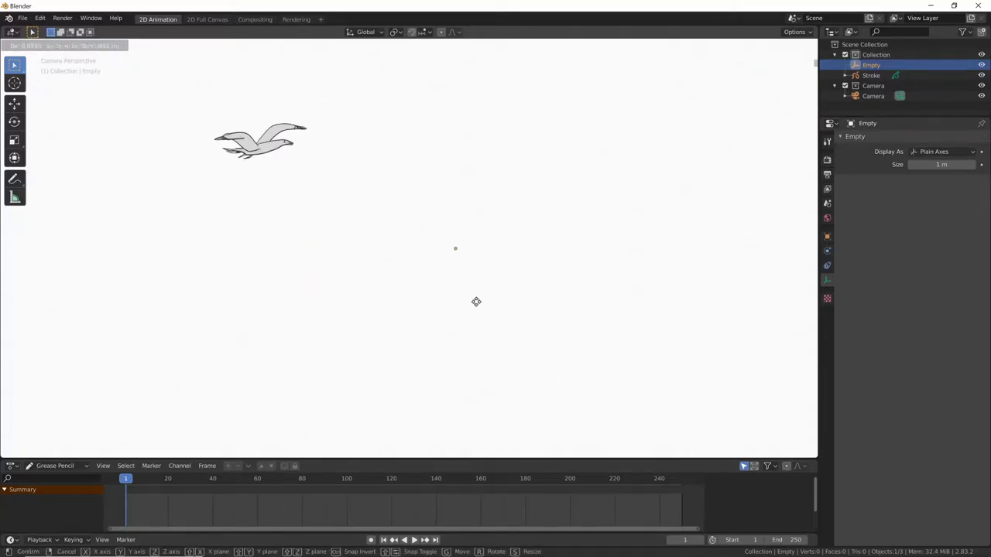
pyautogui.click(421, 305)
pyautogui.press(']')
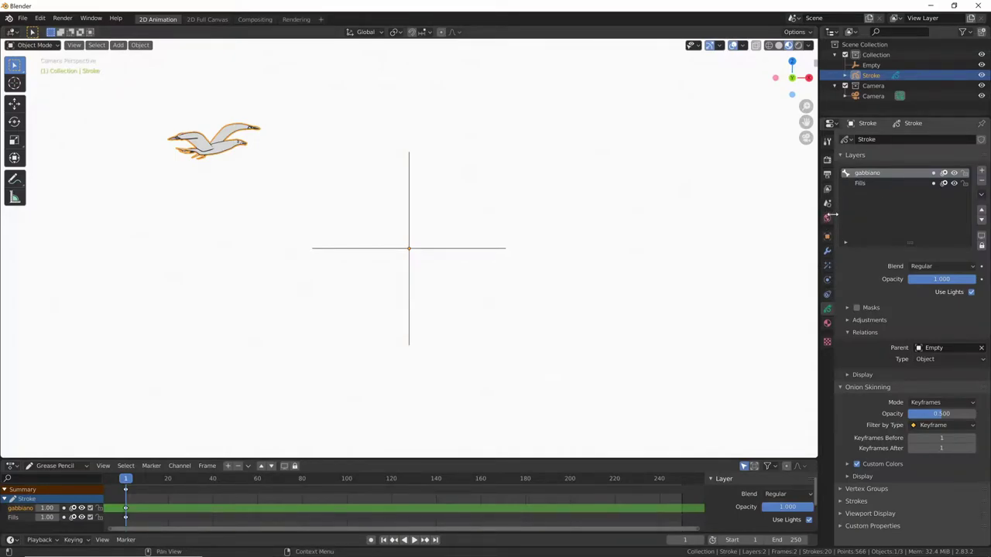
# Step: Rename the Fills layer to fondo and frame the whole camera view
pyautogui.click(865, 182)
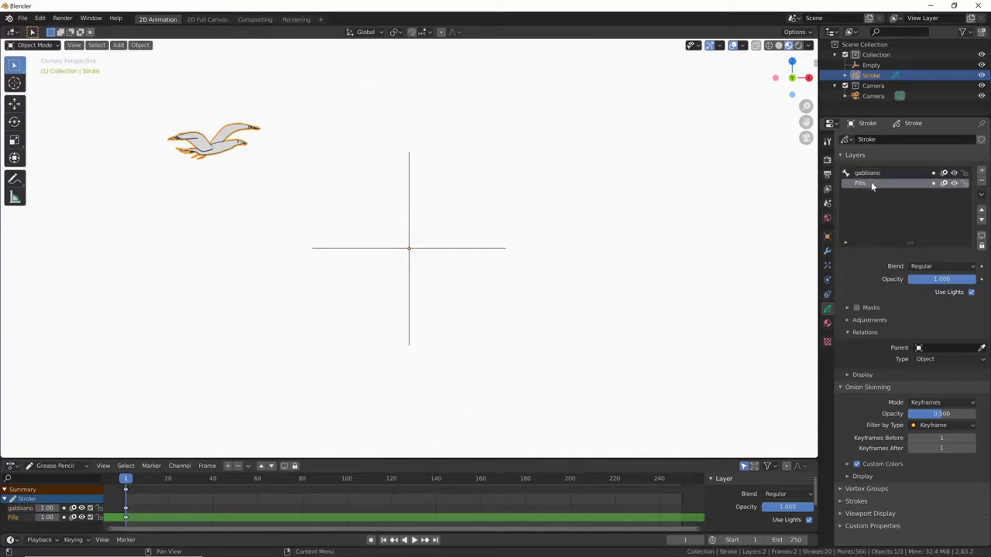
pyautogui.write('fondo')
pyautogui.press('Return')
pyautogui.press('Home')
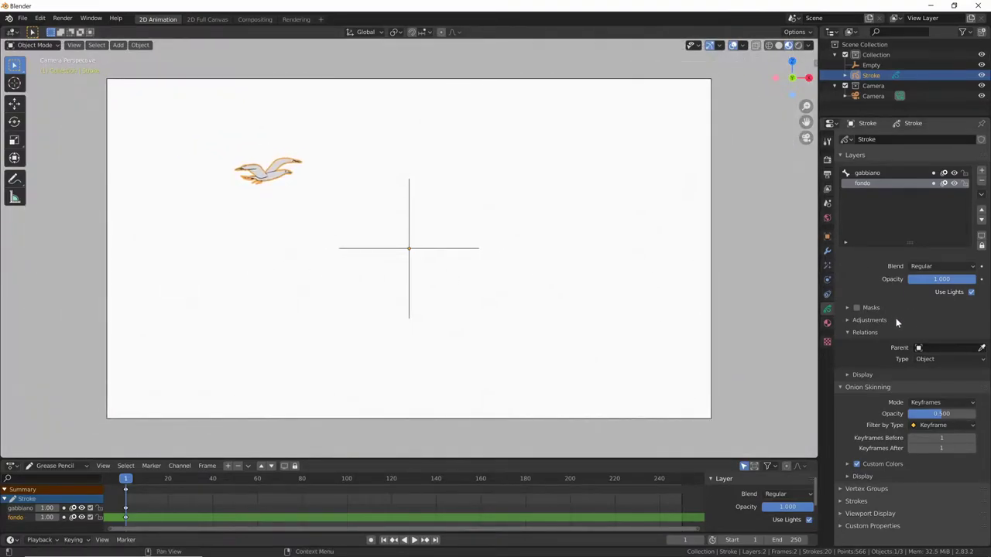
# Step: Add a light blue filled sky material and draw a box over the frame's top half
pyautogui.click(827, 323)
pyautogui.click(911, 223)
pyautogui.click(941, 356)
pyautogui.click(910, 241)
pyautogui.hotkey('ctrl', 'Tab')
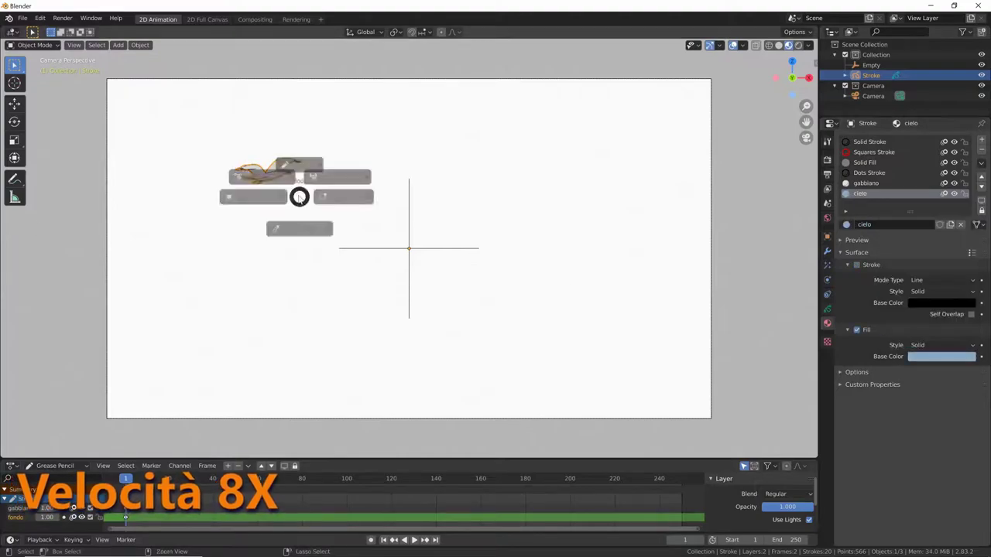
pyautogui.click(299, 164)
pyautogui.click(16, 271)
pyautogui.moveTo(90, 66); pyautogui.dragTo(739, 260)
# Step: Make the sky fill a vertical gradient with location X 0 and Y -1
pyautogui.click(942, 345)
pyautogui.moveTo(929, 390); pyautogui.dragTo(940, 391)
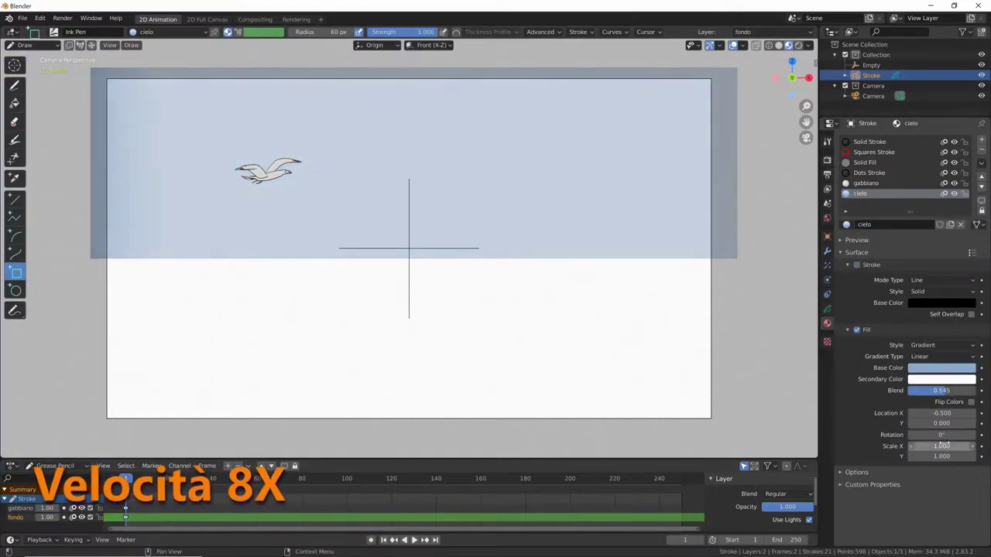
pyautogui.moveTo(942, 434); pyautogui.dragTo(975, 434)
pyautogui.doubleClick(941, 413)
pyautogui.write('0')
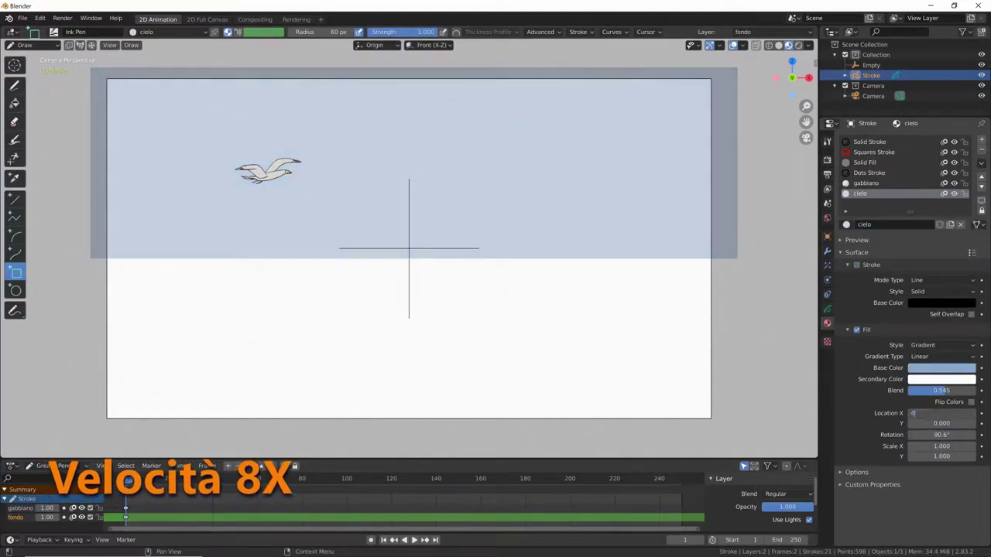
pyautogui.press('Tab')
pyautogui.write('-1')
pyautogui.press('Return')
# Step: Set the sky gradient's horizontal scale to 0.5
pyautogui.doubleClick(941, 446)
pyautogui.write('.7')
pyautogui.press('Return')
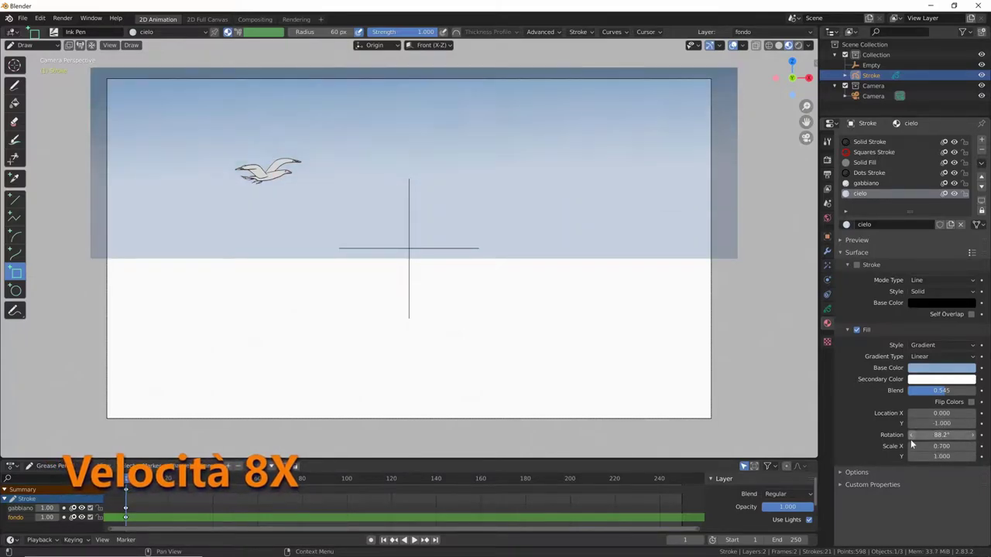
pyautogui.doubleClick(942, 446)
pyautogui.write('.5')
pyautogui.press('Return')
# Step: Add a new material named nuvole and pick the Marker Bold brush for clouds
pyautogui.press('d')
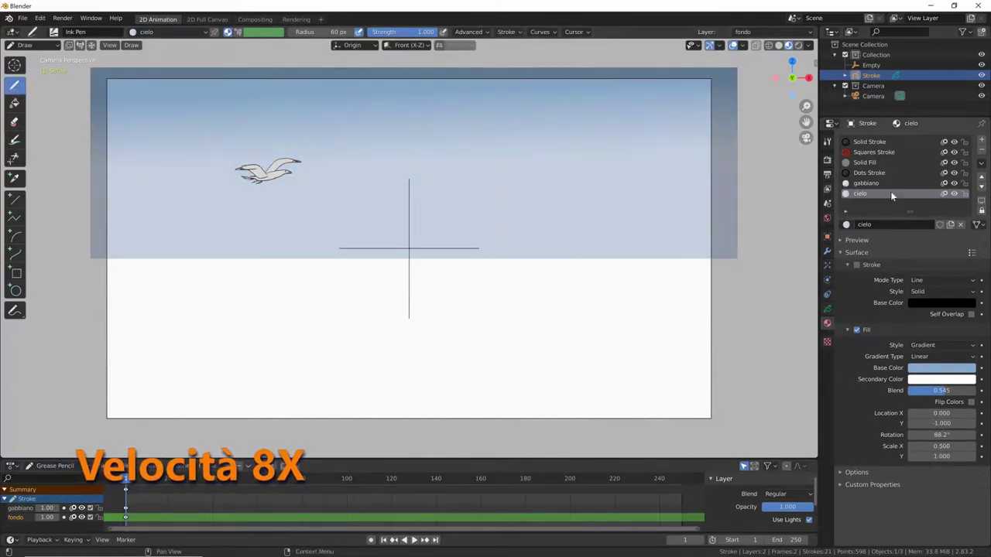
pyautogui.click(982, 140)
pyautogui.click(941, 303)
pyautogui.click(926, 193)
pyautogui.doubleClick(861, 203)
pyautogui.write('nuvole')
pyautogui.press('Return')
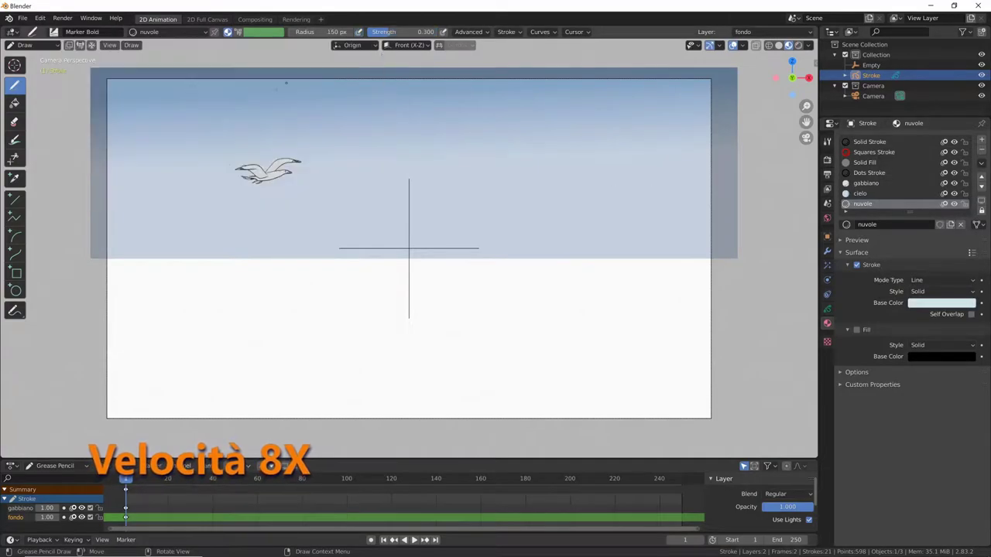
# Step: Paint soft clouds on both sides of the upper sky and return to Object Mode
pyautogui.moveTo(465, 120); pyautogui.dragTo(666, 93)
pyautogui.moveTo(155, 109); pyautogui.dragTo(236, 100)
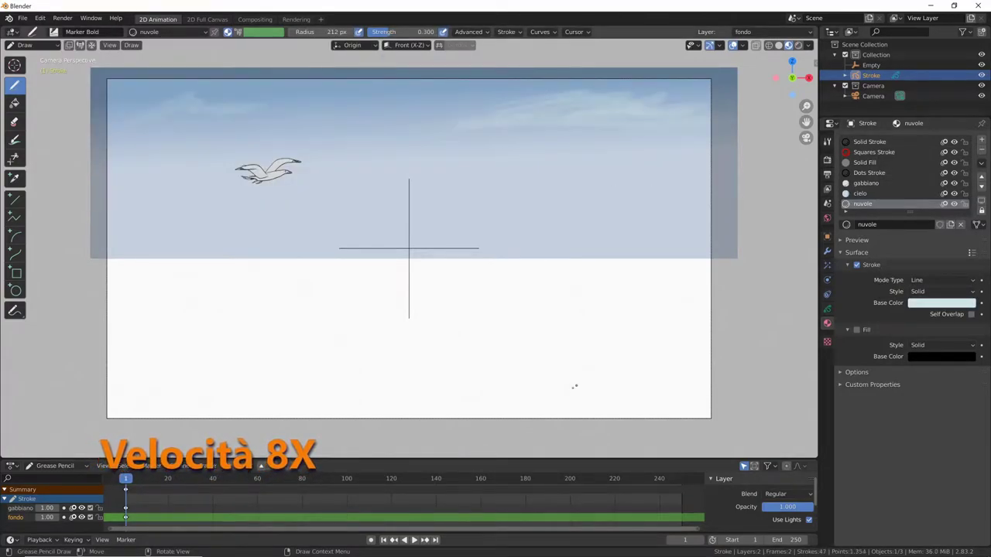
pyautogui.hotkey('ctrl', 'Tab')
pyautogui.click(537, 294)
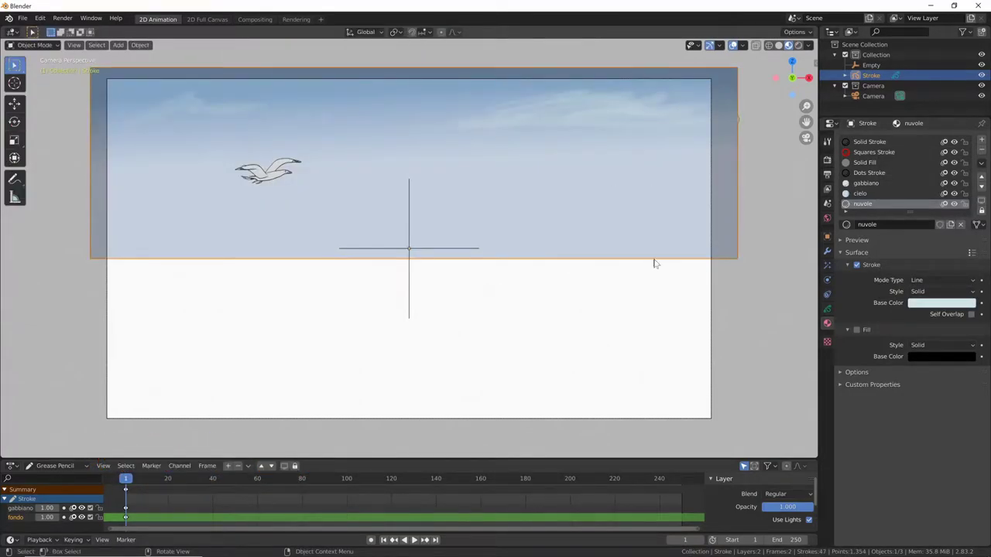
# Step: Select the Empty and rename it Controllo.gabbiano
pyautogui.click(871, 65)
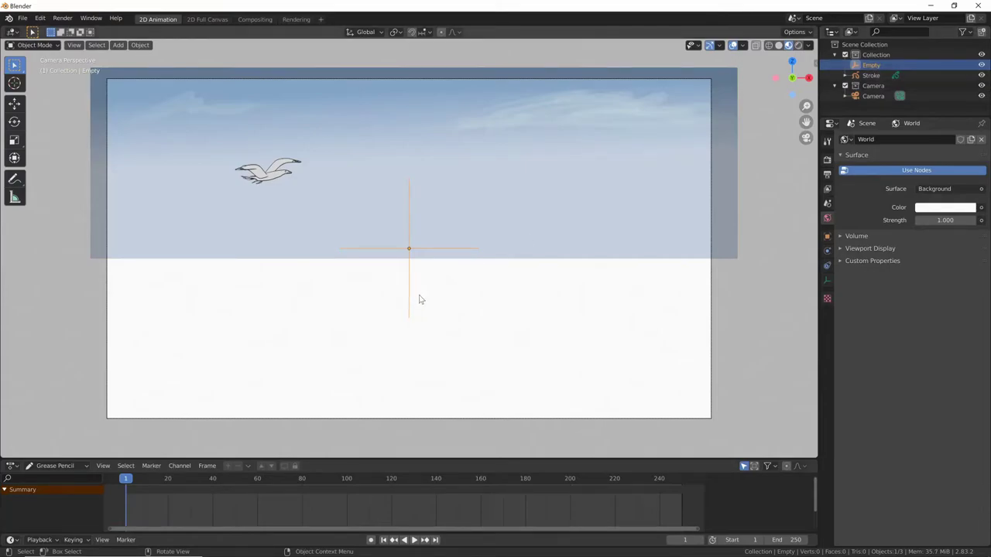
pyautogui.press('g')
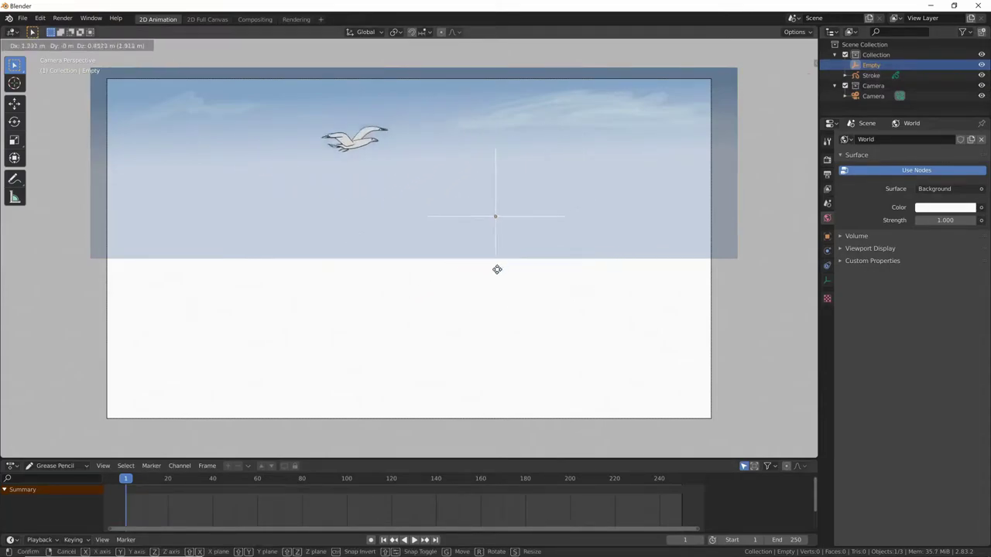
pyautogui.press('Escape')
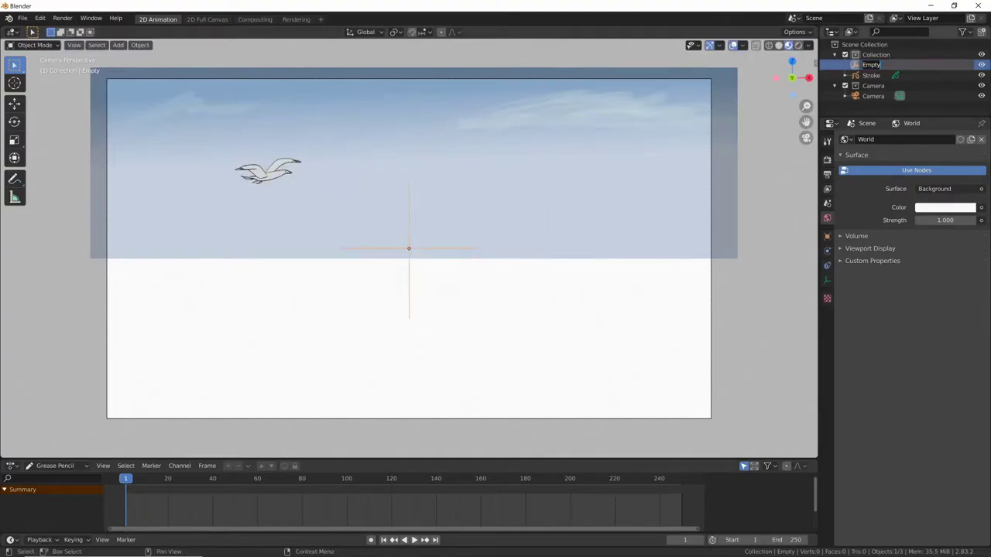
pyautogui.write('Cl')
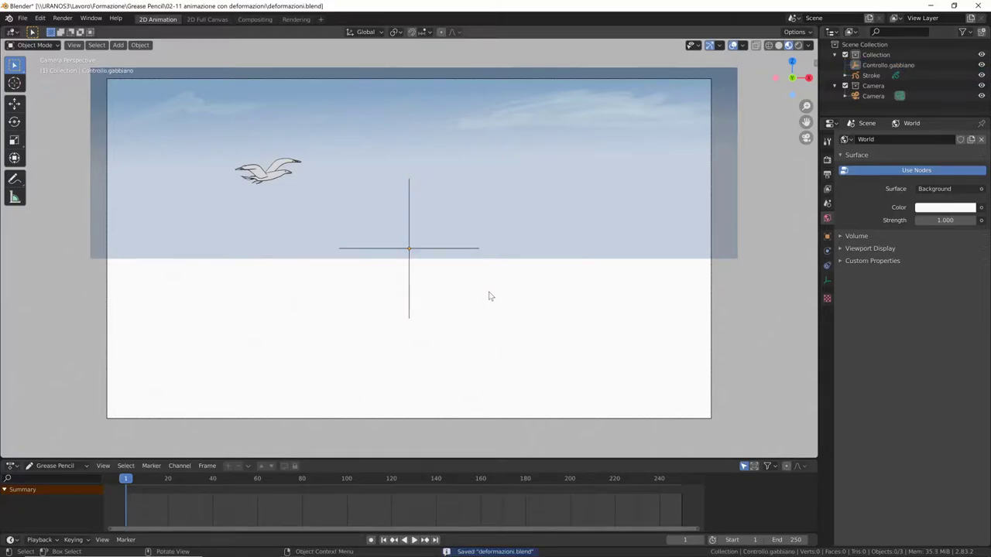
pyautogui.press('Return')
# Step: Test that moving, scaling and rotating Controllo.gabbiano carries the seagull, then orbit out
pyautogui.press('g')
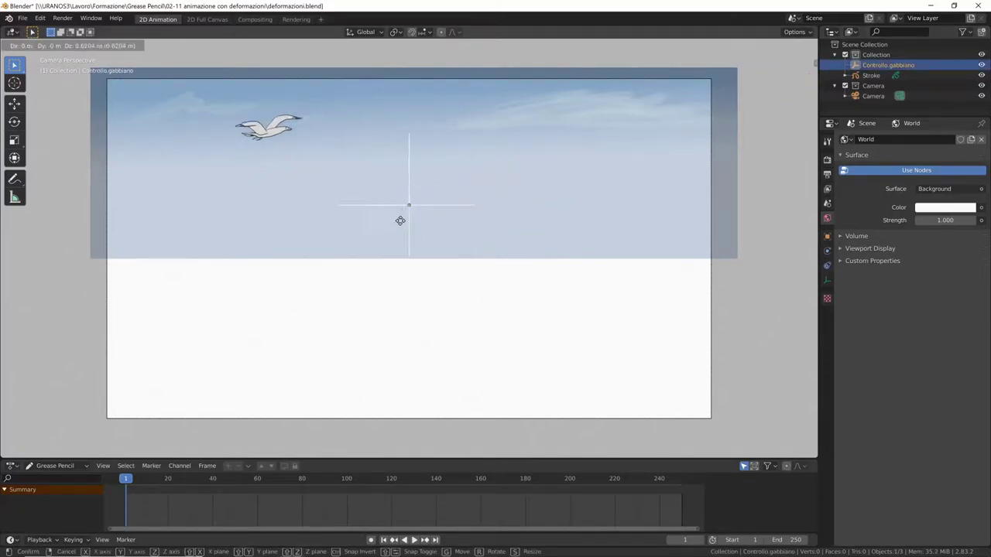
pyautogui.rightClick(459, 254)
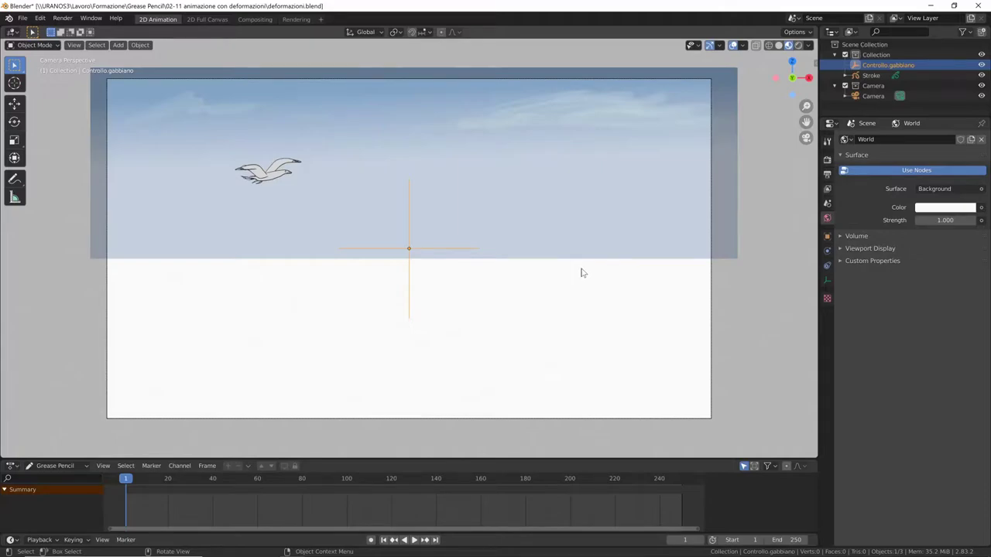
pyautogui.press('s')
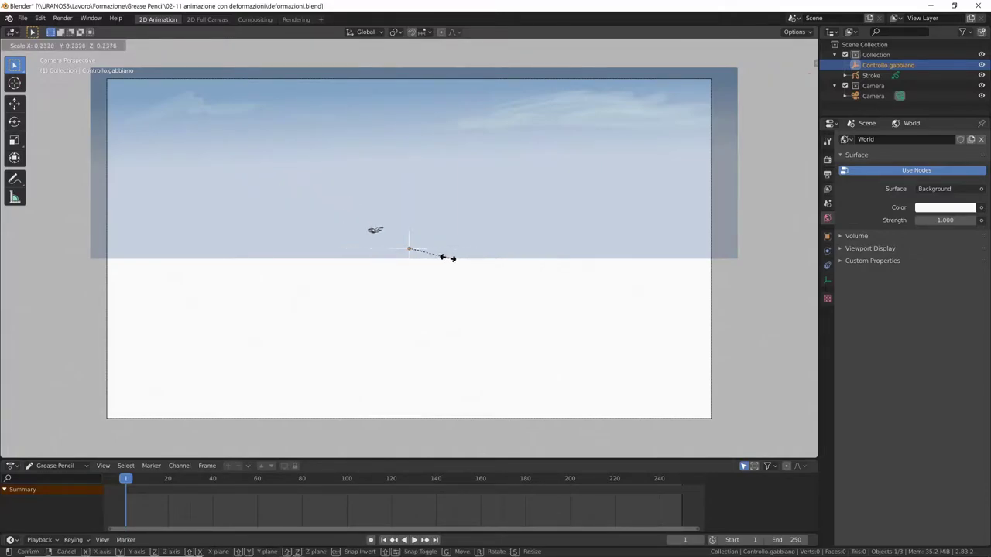
pyautogui.click(653, 277)
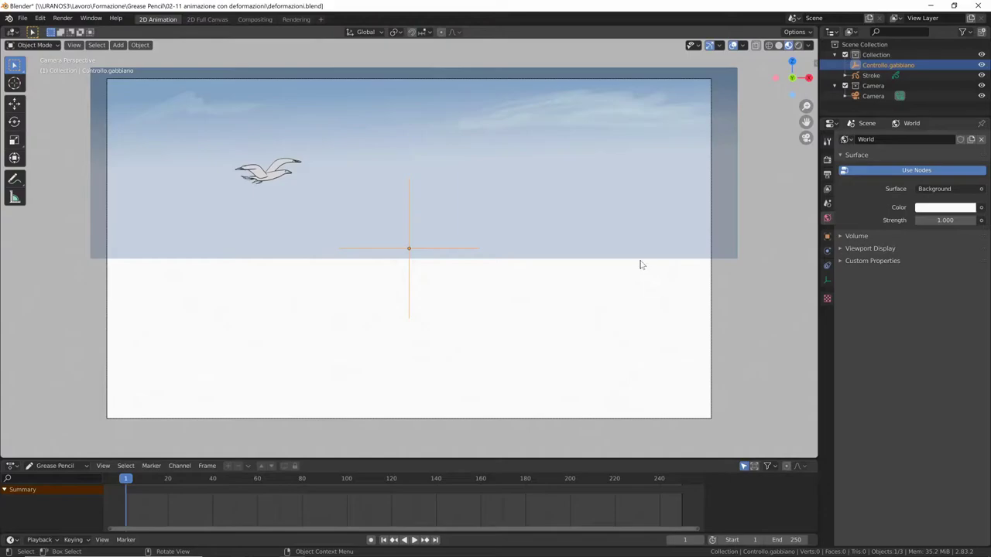
pyautogui.press('r')
pyautogui.press('Escape')
pyautogui.moveTo(529, 306)
pyautogui.mouseDown(button='middle')
pyautogui.moveTo(588, 327)
pyautogui.moveTo(645, 320)
pyautogui.moveTo(592, 336)
pyautogui.moveTo(508, 392)
pyautogui.moveTo(518, 314)
pyautogui.moveTo(583, 312)
pyautogui.moveTo(624, 334)
pyautogui.mouseUp(button='middle')
# Step: Put the Stroke object in Edit Mode and toggle the gabbiano layer's visibility
pyautogui.click(398, 245)
pyautogui.hotkey('ctrl', 'Tab')
pyautogui.click(498, 247)
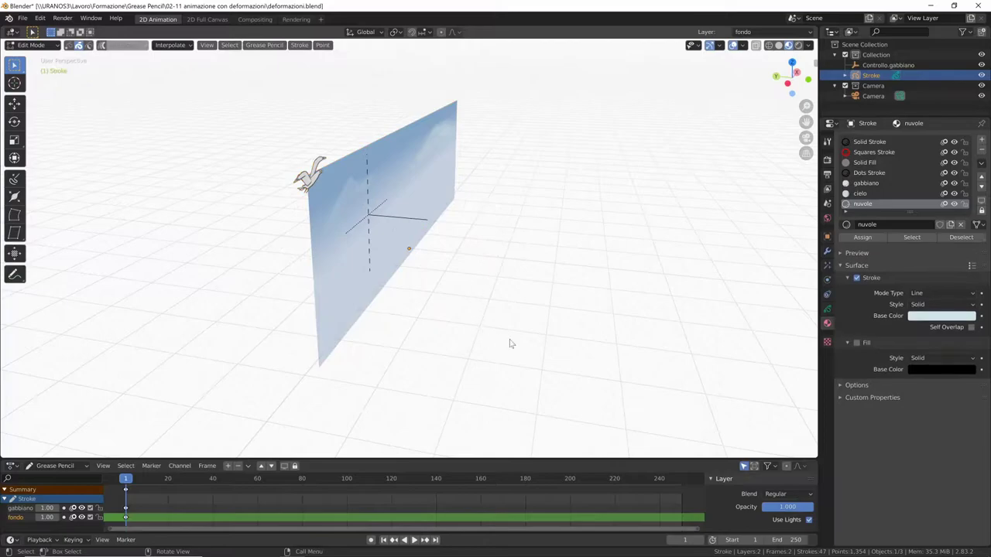
pyautogui.click(827, 308)
pyautogui.click(954, 173)
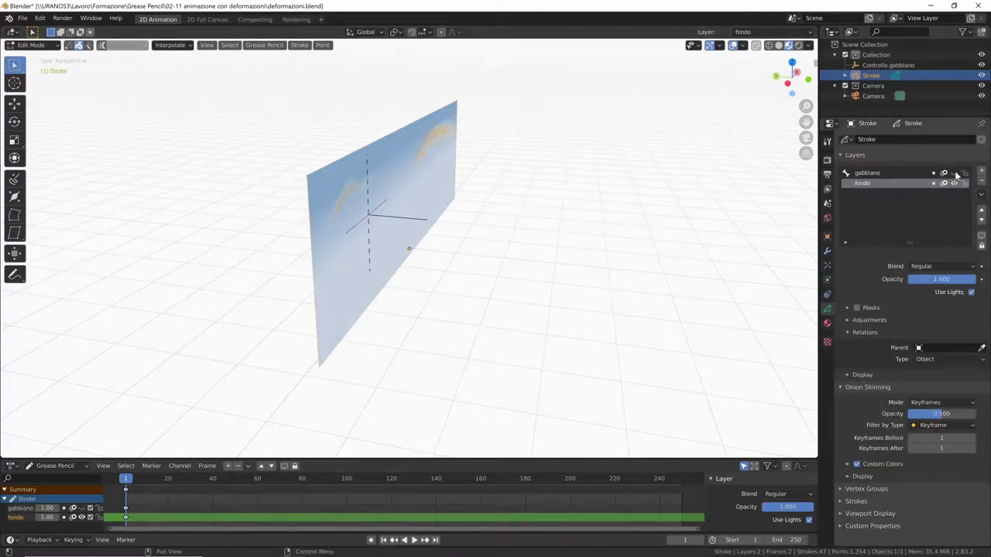
pyautogui.click(954, 173)
# Step: Push the fondo sky back behind the seagull and scale it up by 1.4159
pyautogui.press('g')
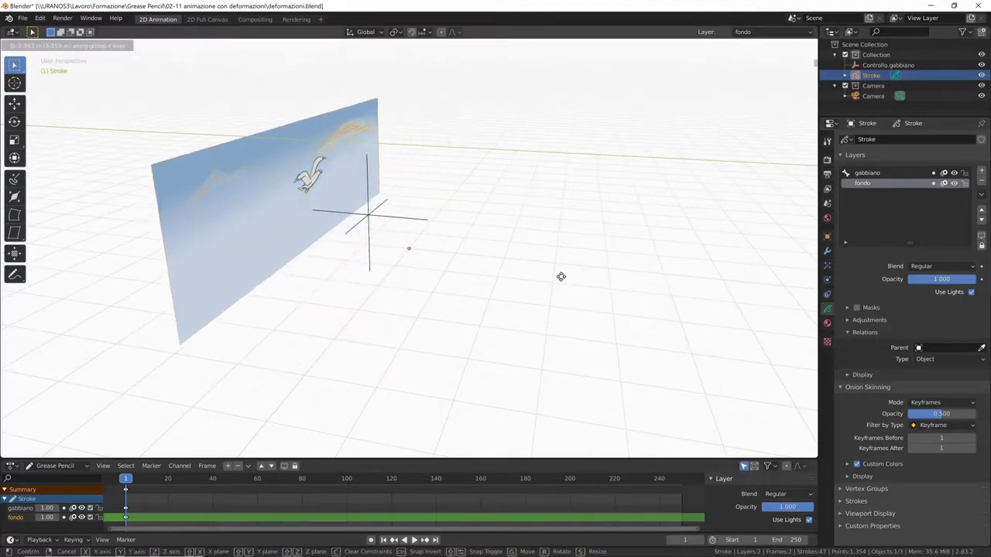
pyautogui.click(458, 312)
pyautogui.press('KP_0')
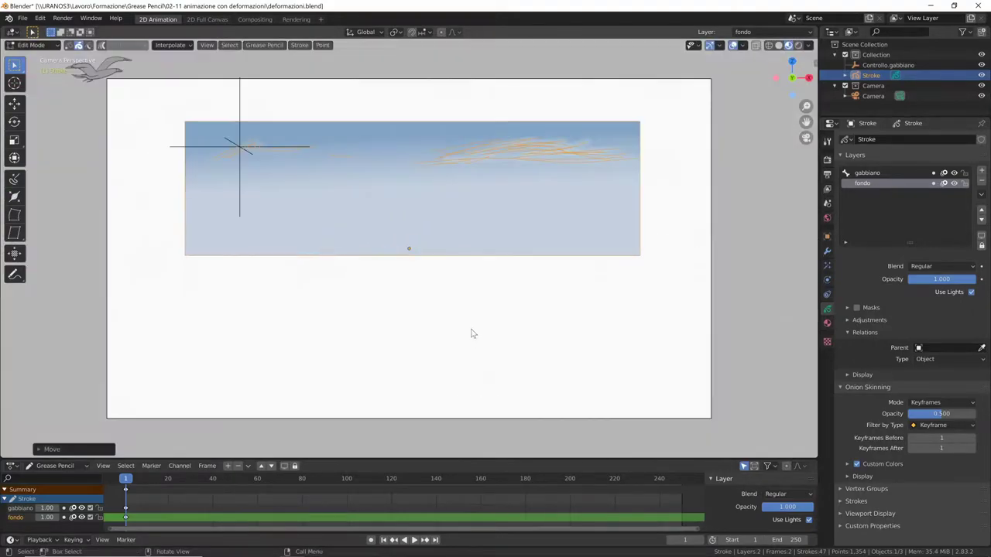
pyautogui.press('s')
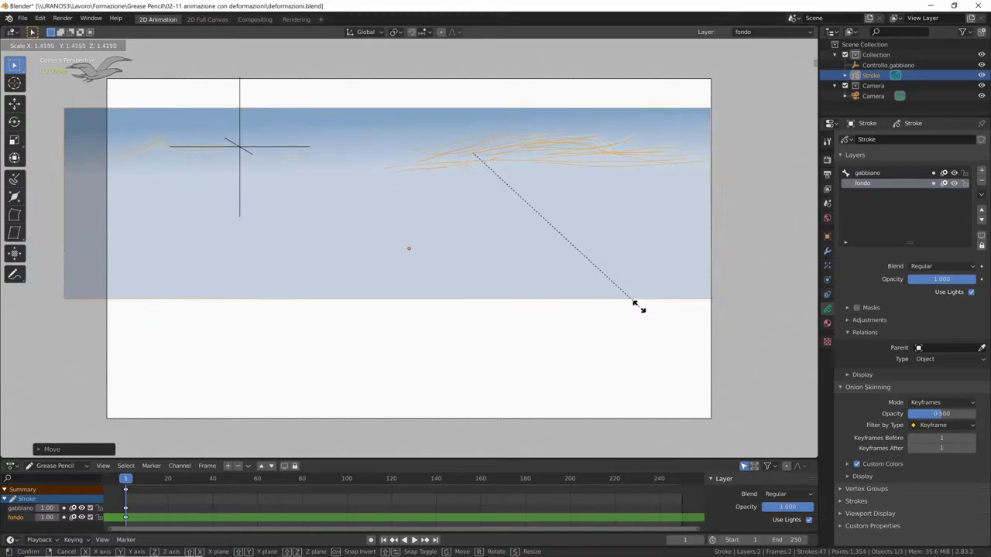
pyautogui.click(642, 309)
# Step: Raise the sky along Z, shift it right to fill the frame, and orbit to check
pyautogui.press('g')
pyautogui.press('z')
pyautogui.click(642, 266)
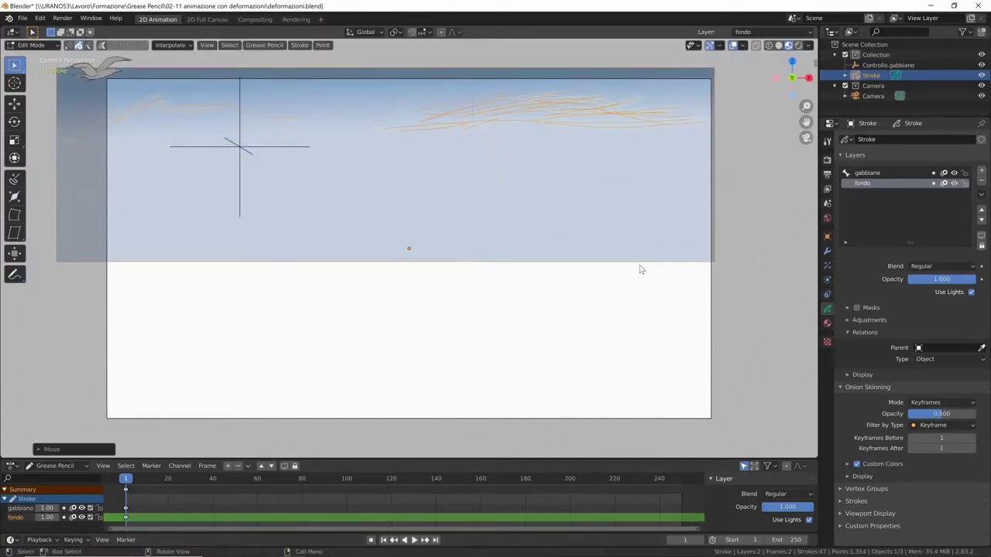
pyautogui.press('g')
pyautogui.click(657, 265)
pyautogui.moveTo(543, 293)
pyautogui.mouseDown(button='middle')
pyautogui.moveTo(652, 316)
pyautogui.moveTo(637, 291)
pyautogui.mouseUp(button='middle')
# Step: Return to Object Mode and move Controllo.gabbiano left along X
pyautogui.hotkey('ctrl', 'Tab')
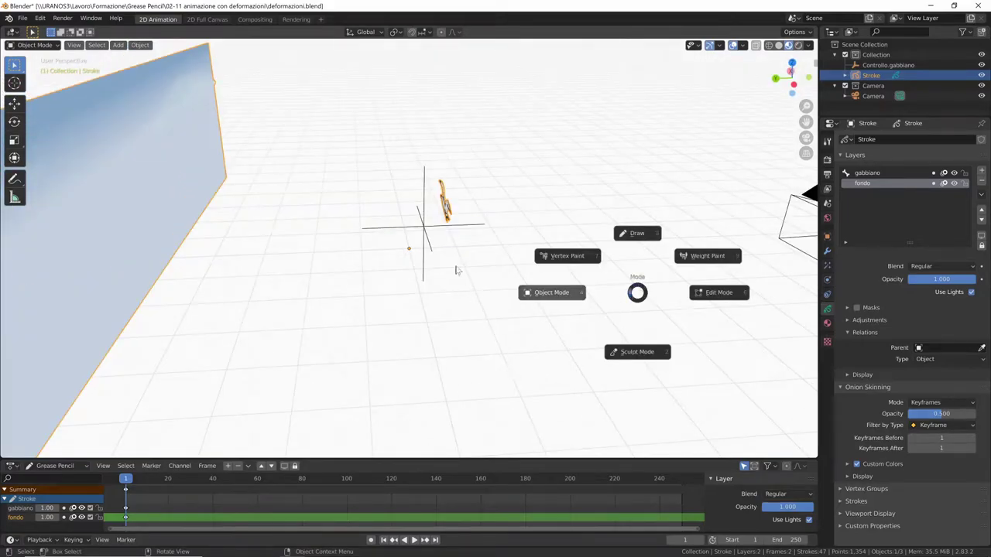
pyautogui.press('Escape')
pyautogui.click(424, 229)
pyautogui.press('g')
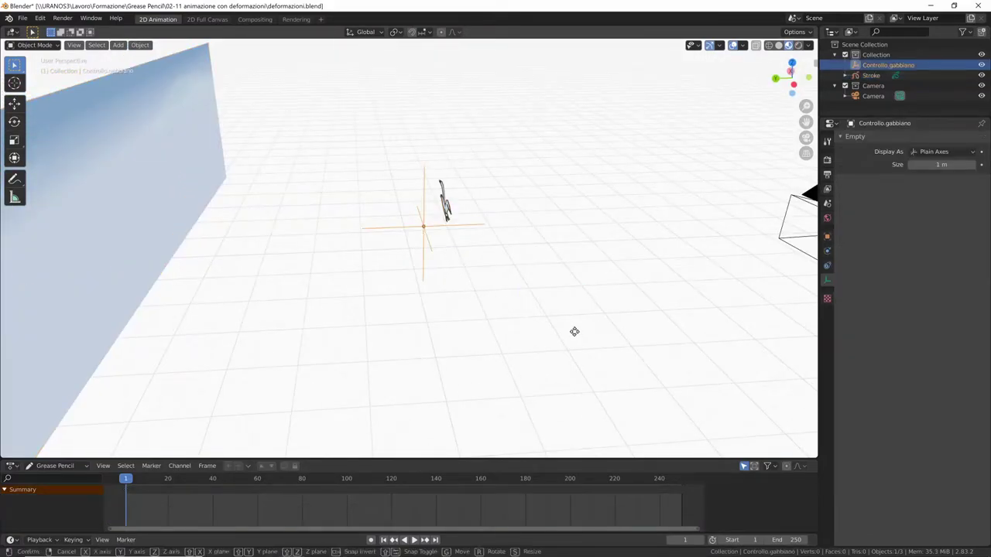
pyautogui.press('x')
pyautogui.click(402, 355)
pyautogui.press('KP_0')
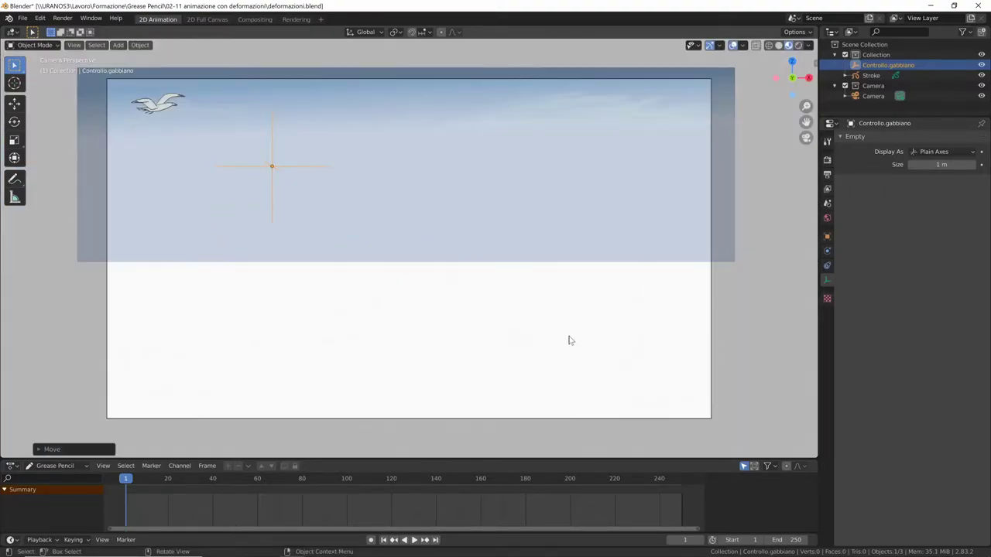
# Step: Place the seagull at the frame's left edge and keyframe LocRotScale at frame 1
pyautogui.press('g')
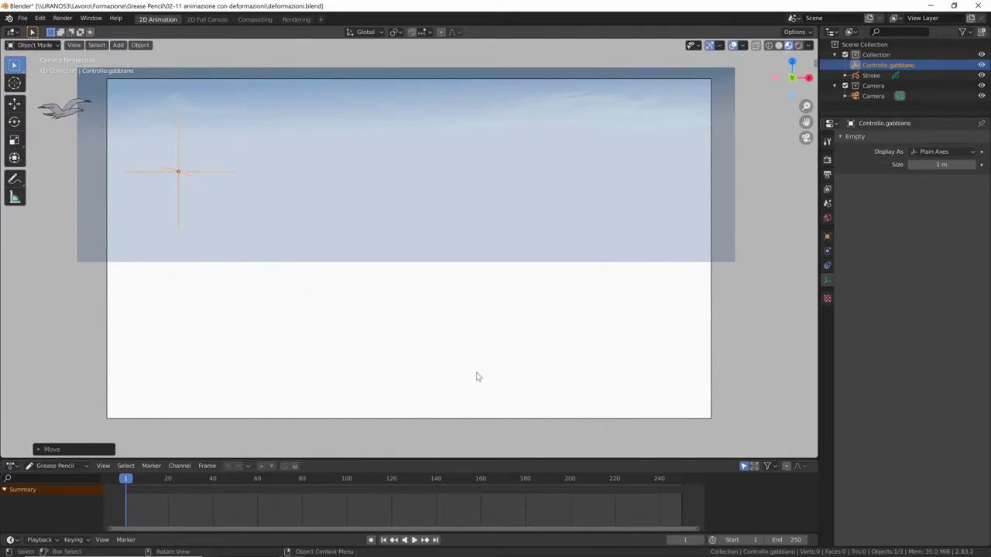
pyautogui.press('i')
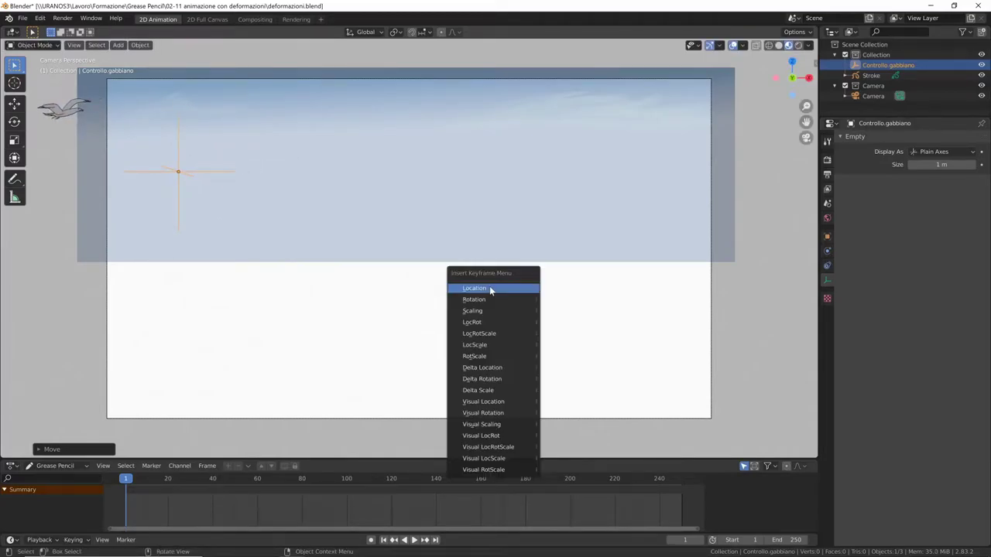
pyautogui.click(505, 333)
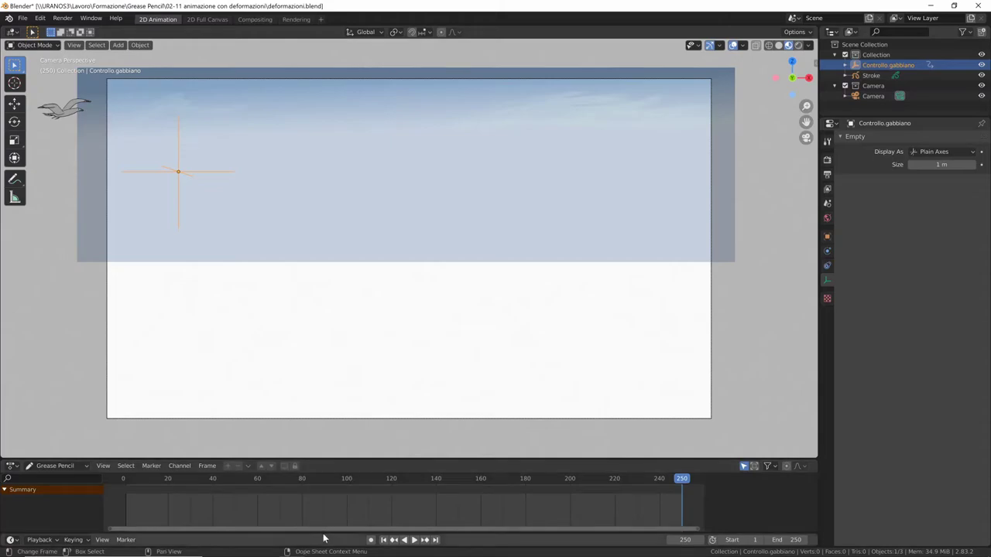
# Step: Enlarge the timeline area and move the seagull controller to the right
pyautogui.moveTo(322, 535); pyautogui.dragTo(315, 517)
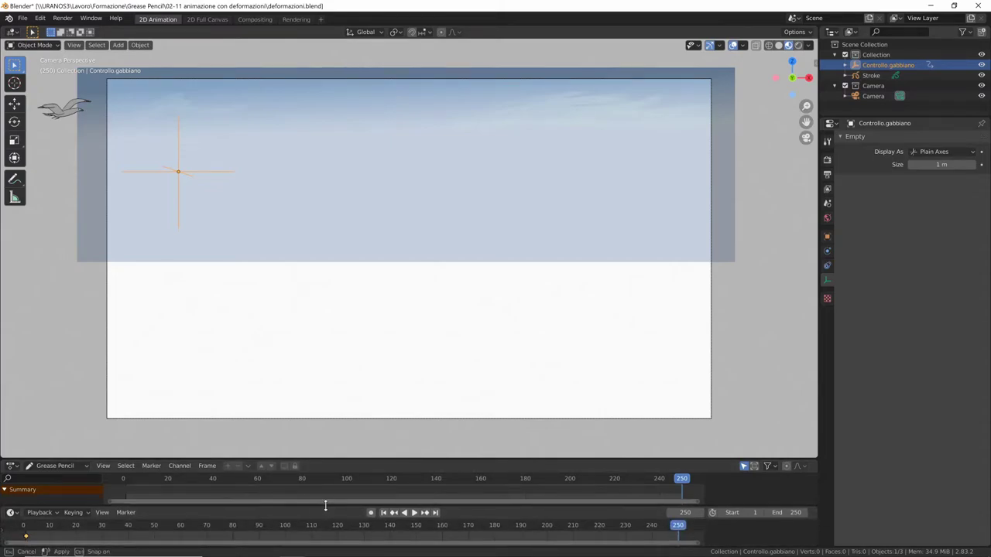
pyautogui.moveTo(347, 458); pyautogui.dragTo(339, 442)
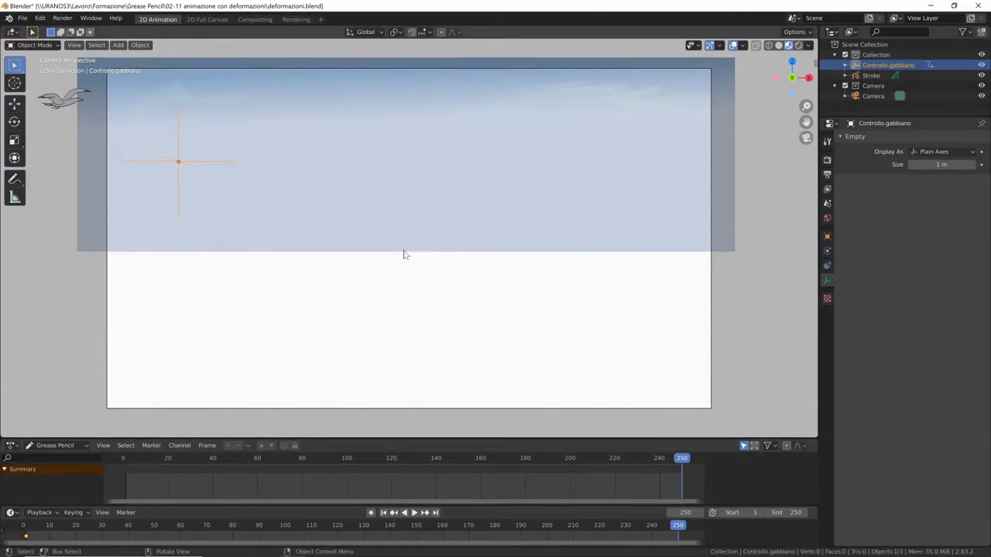
pyautogui.press('g')
pyautogui.click(800, 239)
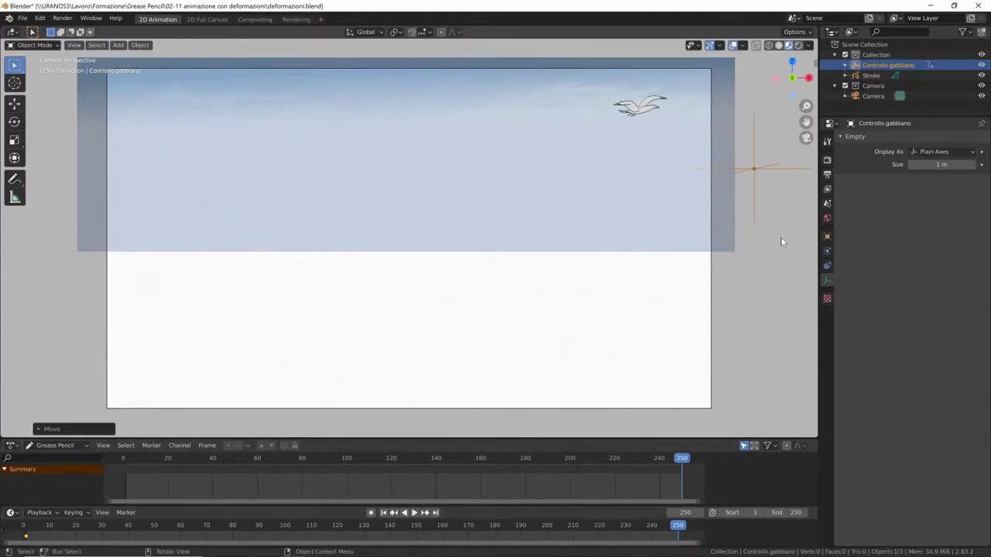
pyautogui.press('KP_0')
# Step: Adjust the empty's depth along Y and place the seagull past the frame's upper right
pyautogui.press('g')
pyautogui.press('y')
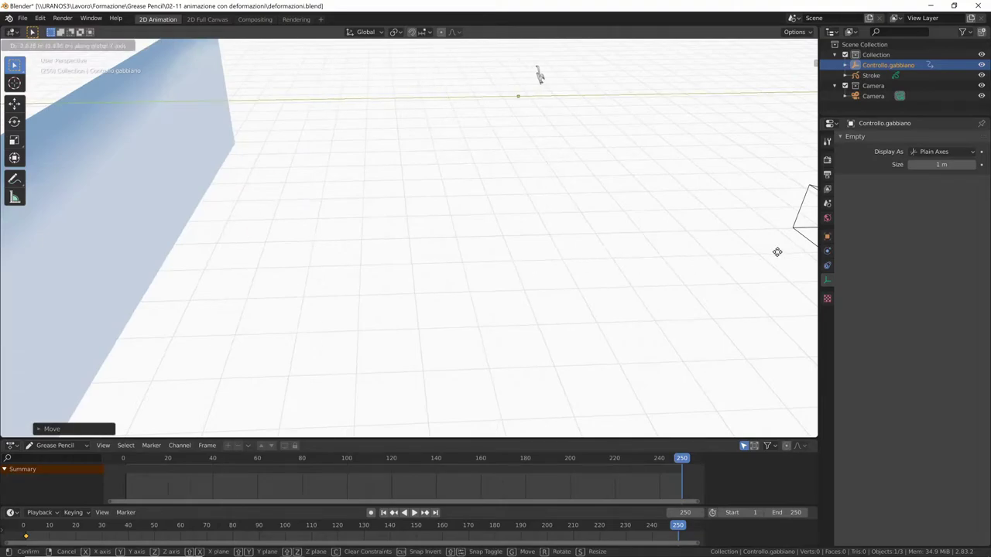
pyautogui.click(778, 253)
pyautogui.press('KP_0')
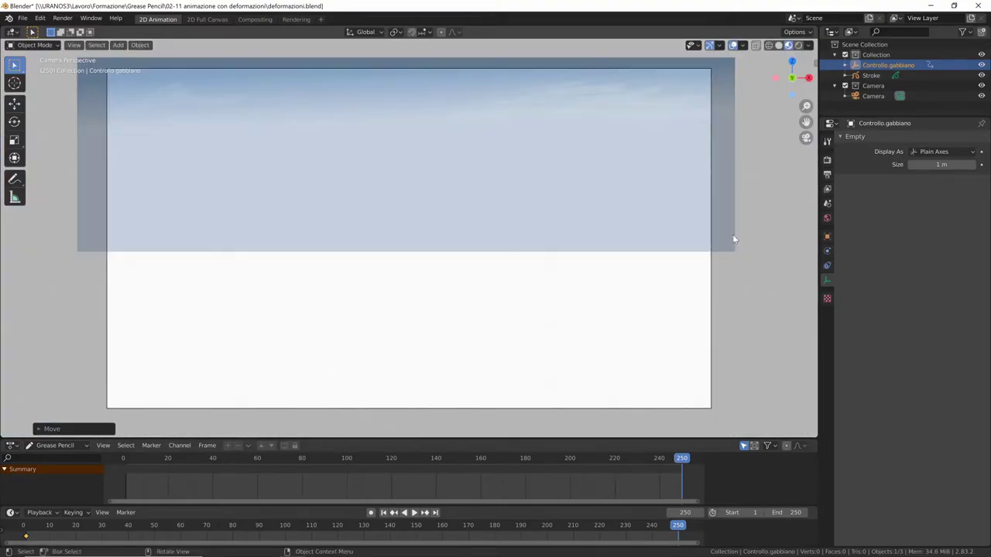
pyautogui.press('g')
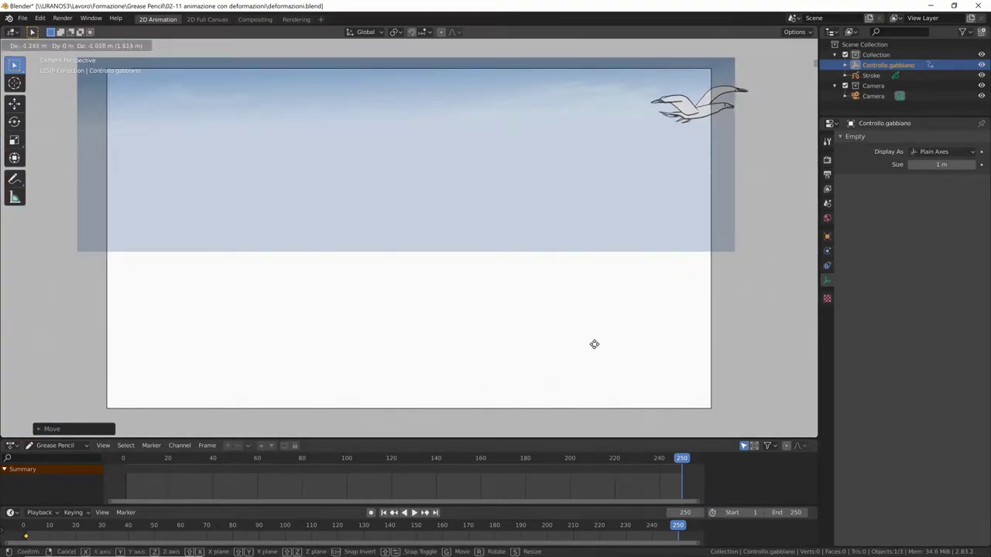
pyautogui.click(657, 351)
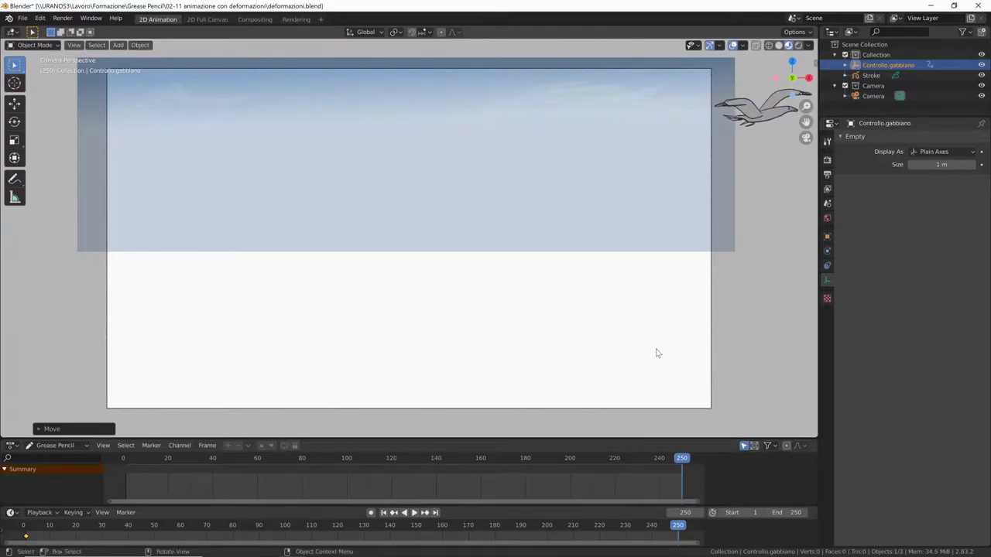
# Step: Keyframe LocRotScale at frame 250 and play the flight animation
pyautogui.press('i')
pyautogui.click(685, 302)
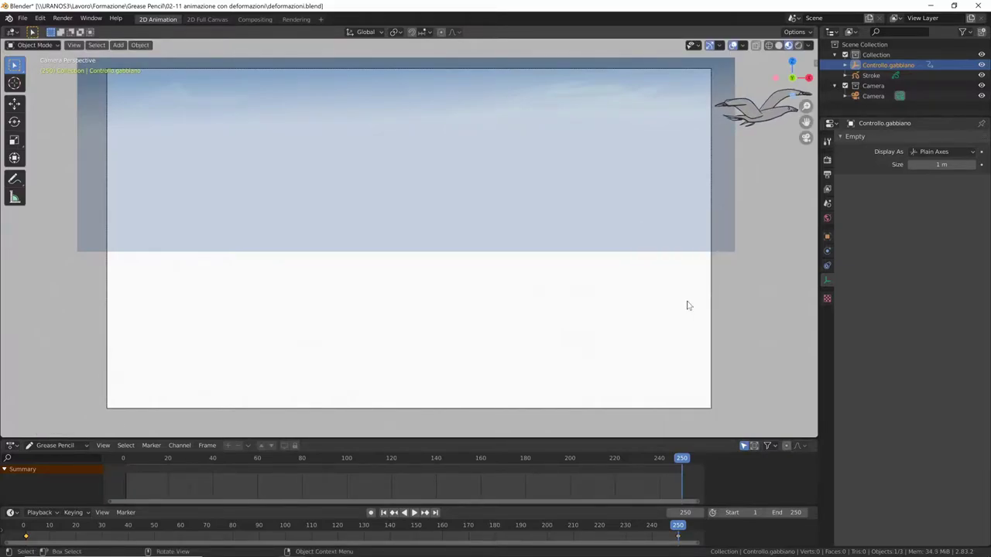
pyautogui.press('space')
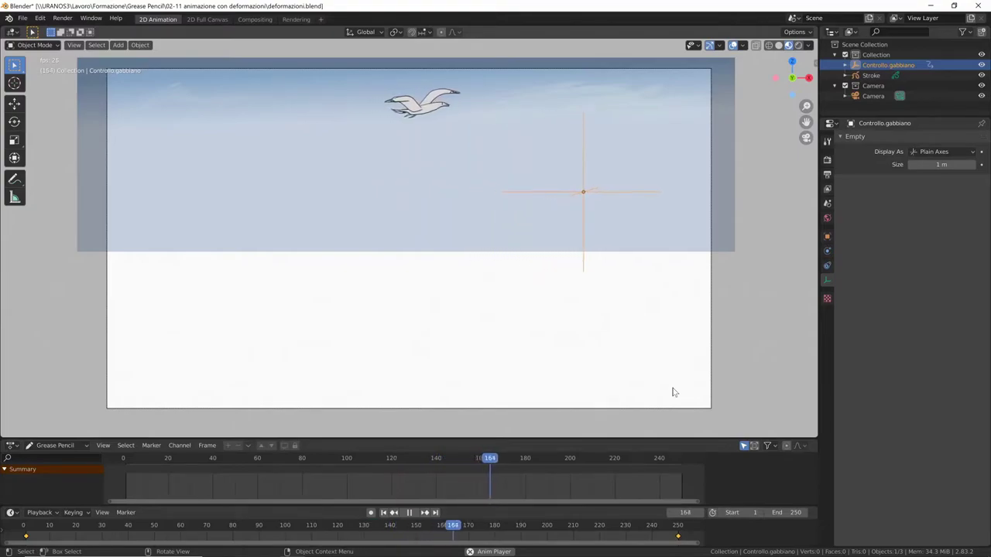
# Step: Save deformazioni.blend and scrub to frames around 130 and 69 to review the flight
pyautogui.moveTo(206, 457)
pyautogui.mouseDown()
pyautogui.moveTo(630, 468)
pyautogui.moveTo(140, 468)
pyautogui.moveTo(108, 478)
pyautogui.moveTo(405, 462)
pyautogui.moveTo(609, 473)
pyautogui.moveTo(158, 472)
pyautogui.moveTo(131, 488)
pyautogui.mouseUp()
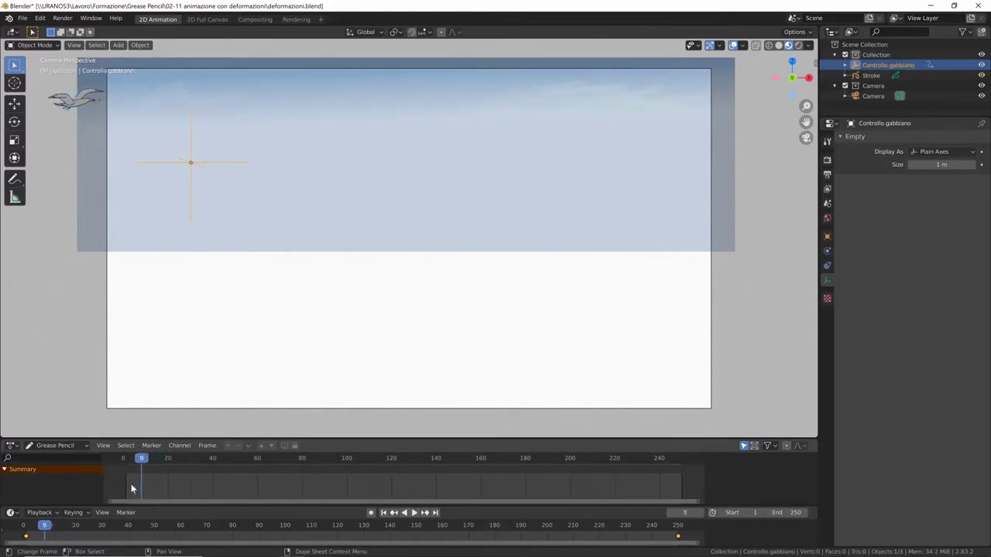
pyautogui.hotkey('ctrl', 's')
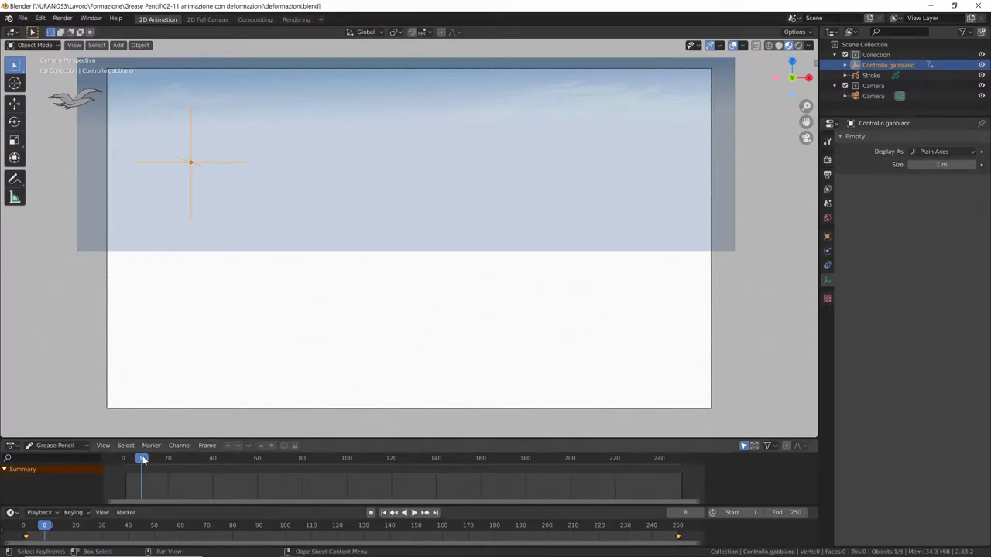
pyautogui.moveTo(143, 460)
pyautogui.mouseDown()
pyautogui.moveTo(199, 473)
pyautogui.moveTo(439, 473)
pyautogui.moveTo(414, 473)
pyautogui.mouseUp()
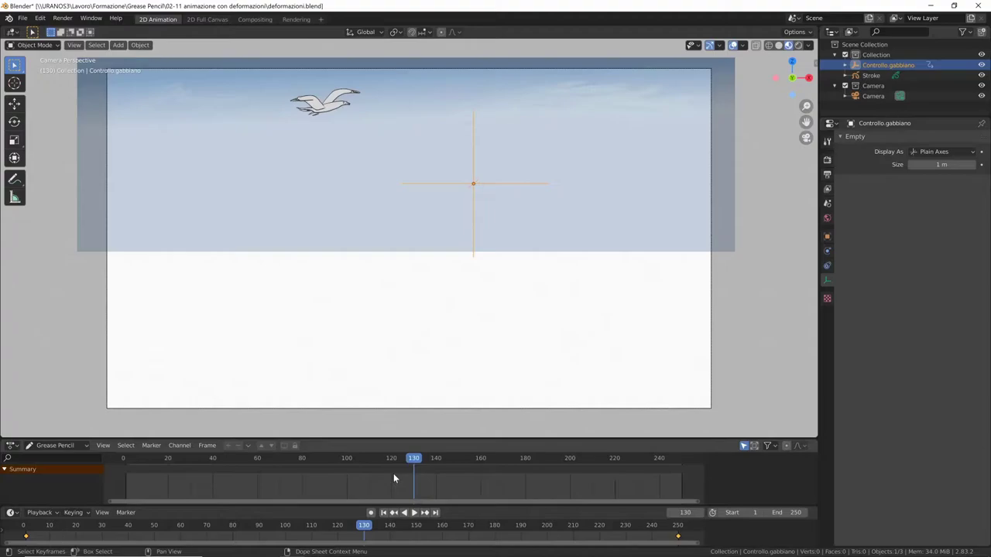
pyautogui.moveTo(336, 531)
pyautogui.mouseDown()
pyautogui.moveTo(204, 534)
pyautogui.moveTo(400, 536)
pyautogui.moveTo(391, 535)
pyautogui.mouseUp()
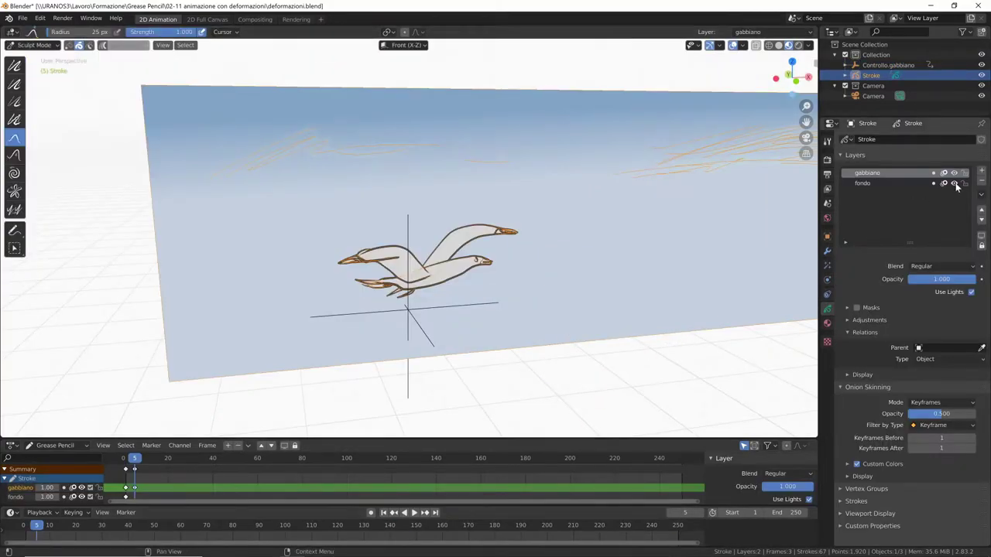
# Step: Hide the fondo layer, zoom into front view, and set the sculpt brush radius to 187 px
pyautogui.click(954, 184)
pyautogui.press('KP_1')
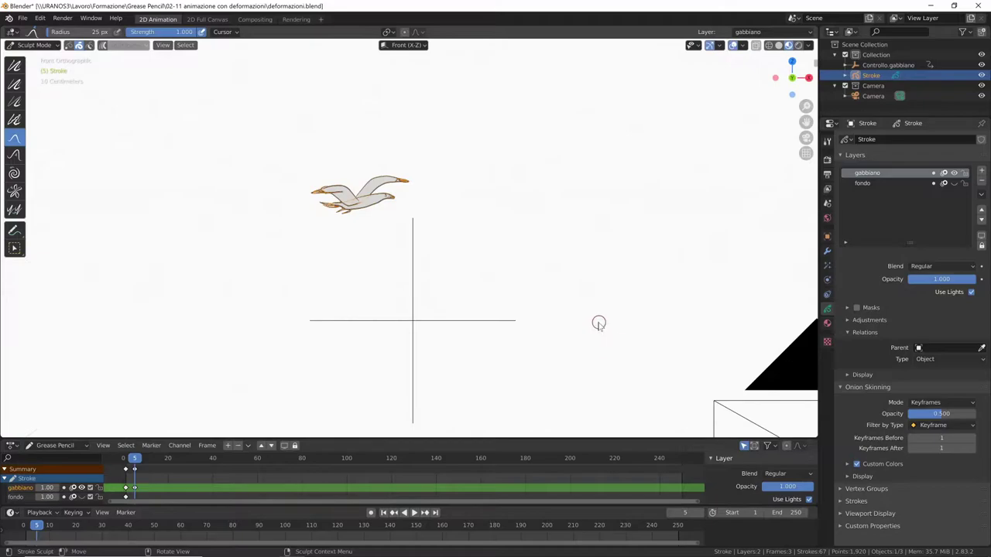
pyautogui.scroll(2, 485, 300)
pyautogui.scroll(2, 469, 287)
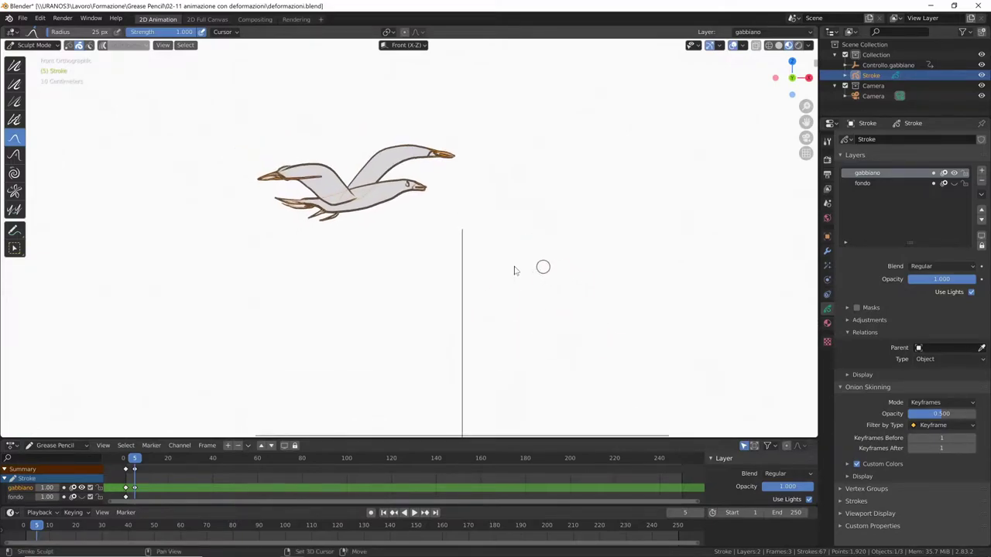
pyautogui.press('f')
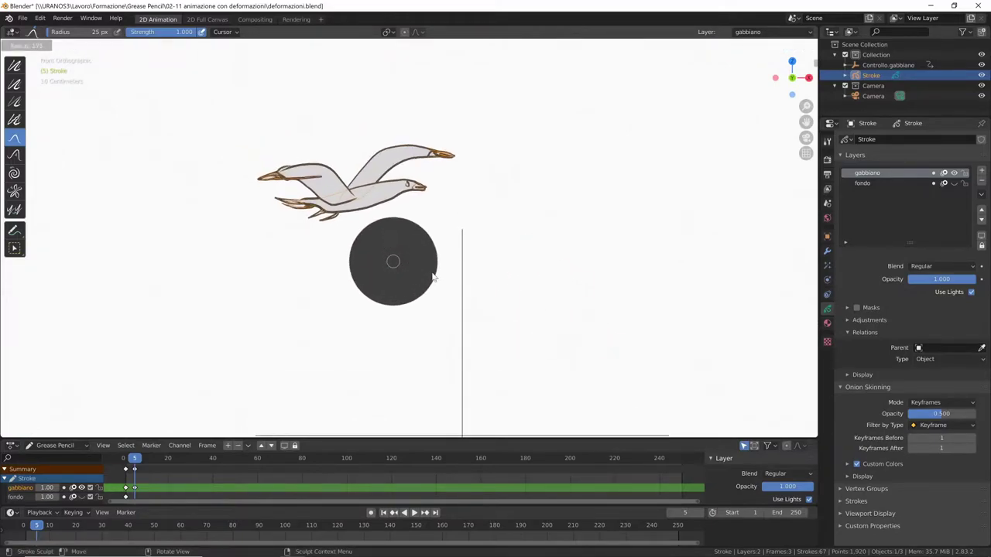
pyautogui.click(434, 272)
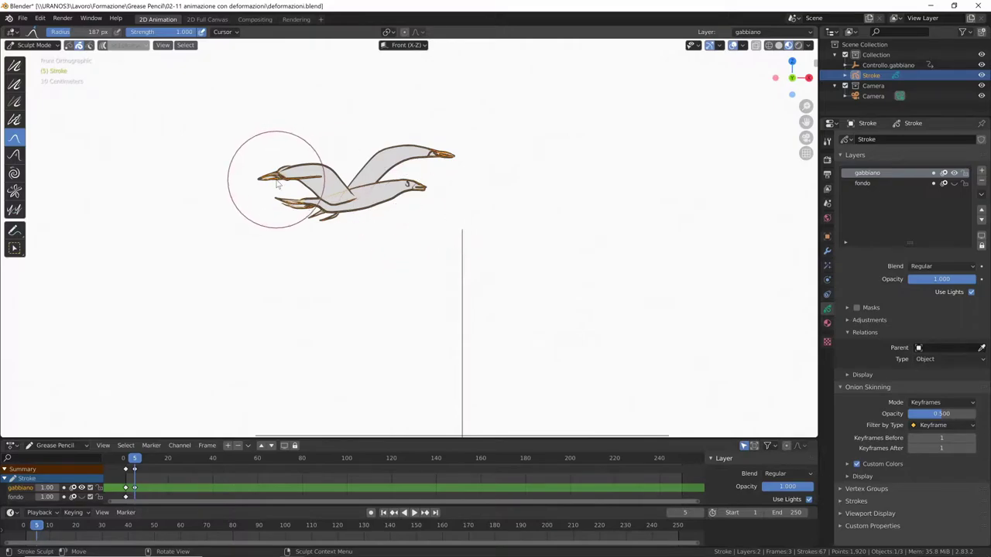
# Step: Grab-sculpt both wing tips into a new pose and shrink the brush to 106 px
pyautogui.moveTo(279, 166); pyautogui.dragTo(263, 185)
pyautogui.moveTo(433, 155)
pyautogui.mouseDown()
pyautogui.moveTo(449, 164)
pyautogui.moveTo(397, 177)
pyautogui.mouseUp()
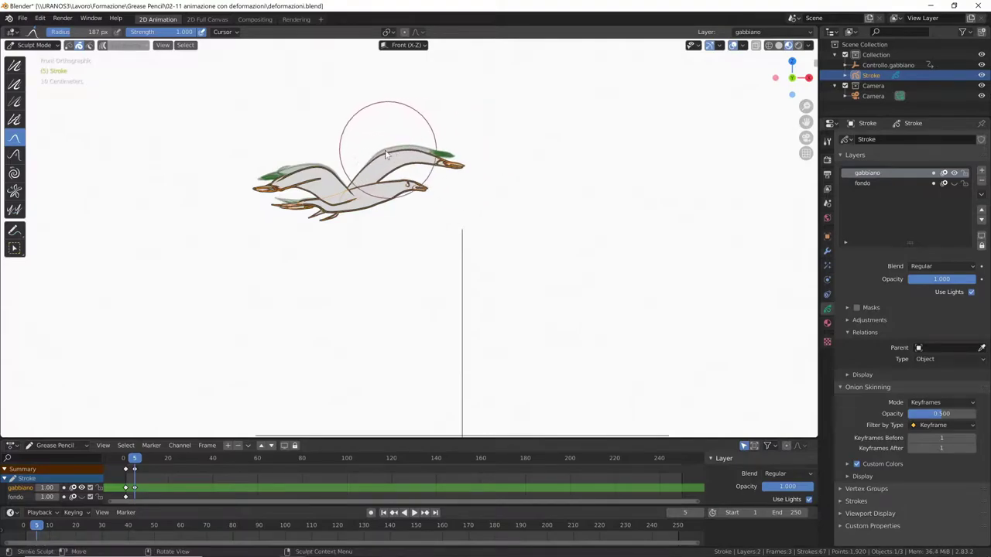
pyautogui.press('f')
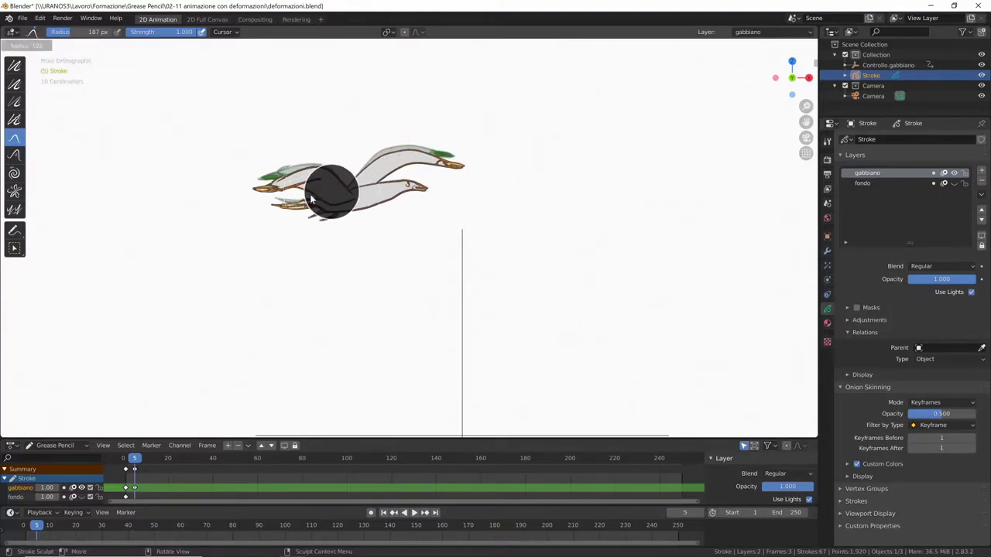
pyautogui.click(254, 177)
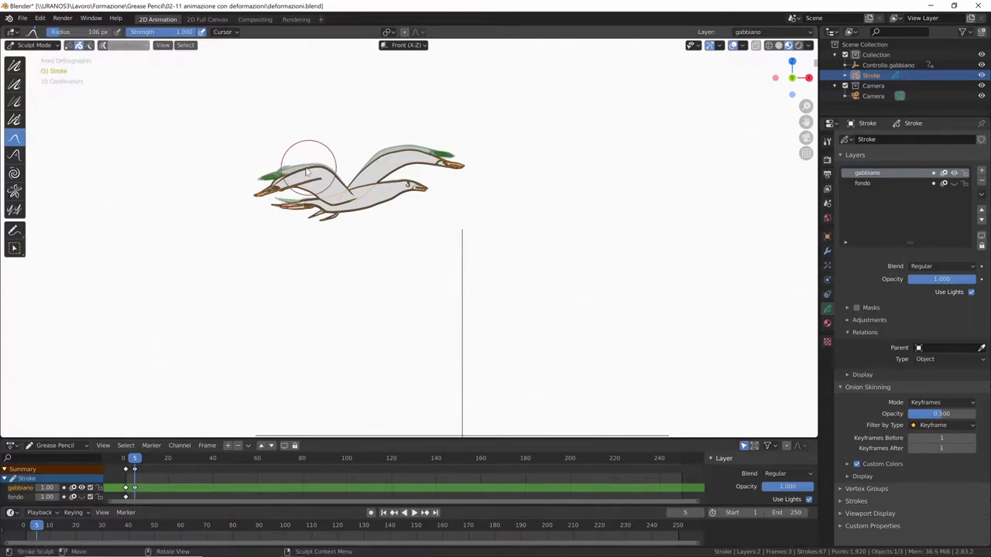
# Step: Step the timeline forward toward frame 10 and switch to Edit Mode
pyautogui.moveTo(145, 460); pyautogui.dragTo(146, 460)
pyautogui.hotkey('ctrl', 'Tab')
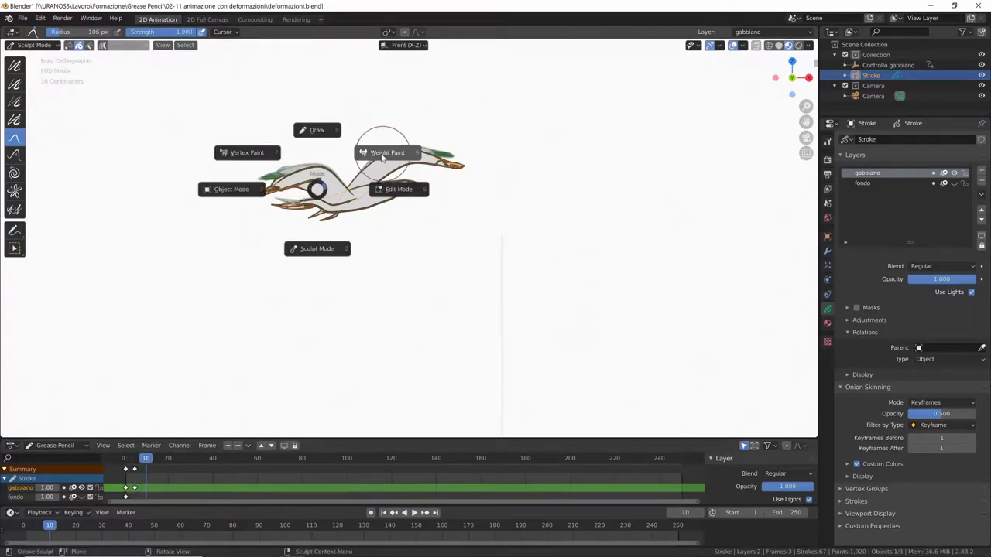
pyautogui.click(401, 194)
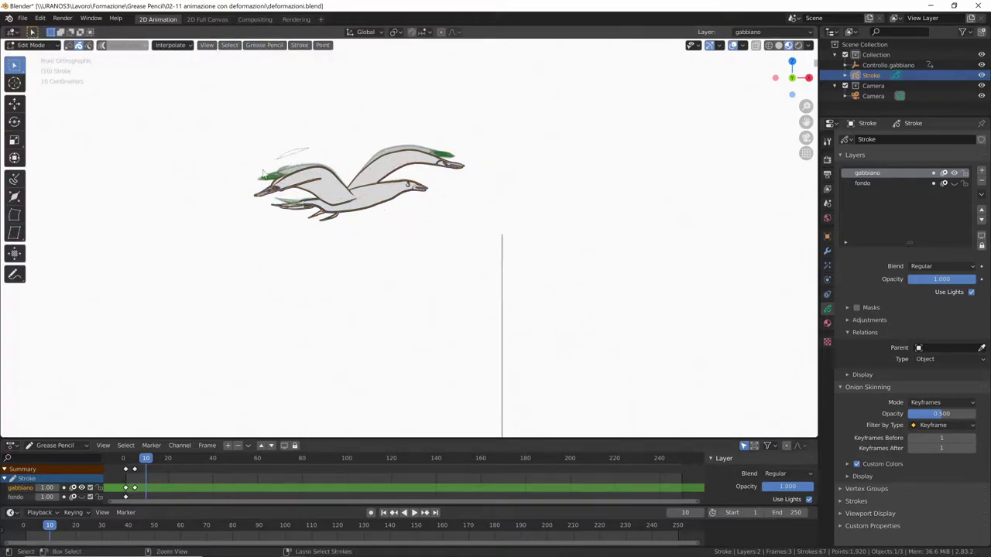
# Step: Lasso-select the left wing strokes, then rotate and move them for the frame-10 pose
pyautogui.keyDown('ctrl'); pyautogui.moveTo(348, 163); pyautogui.dragTo(352, 167, button='right'); pyautogui.keyUp('ctrl')
pyautogui.press('r')
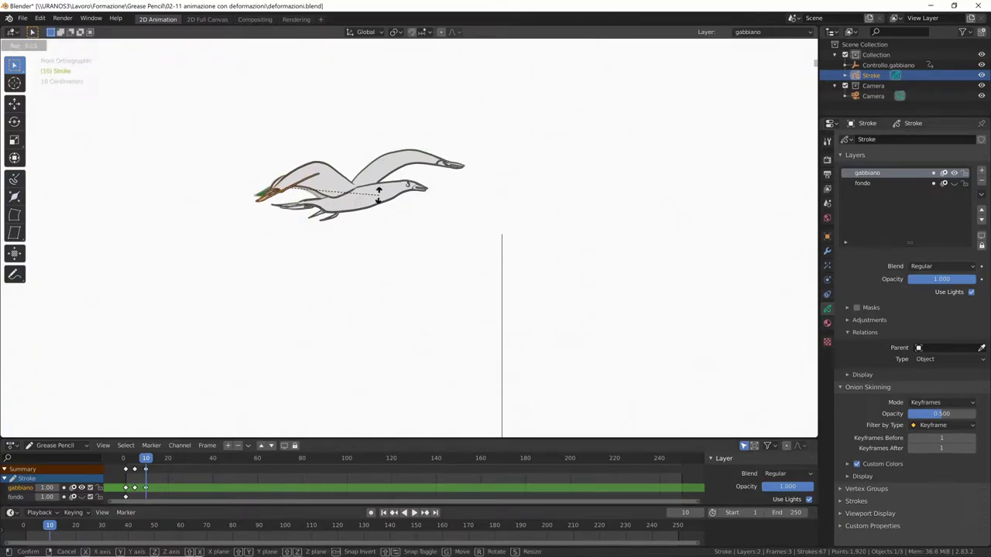
pyautogui.click(378, 195)
pyautogui.press('g')
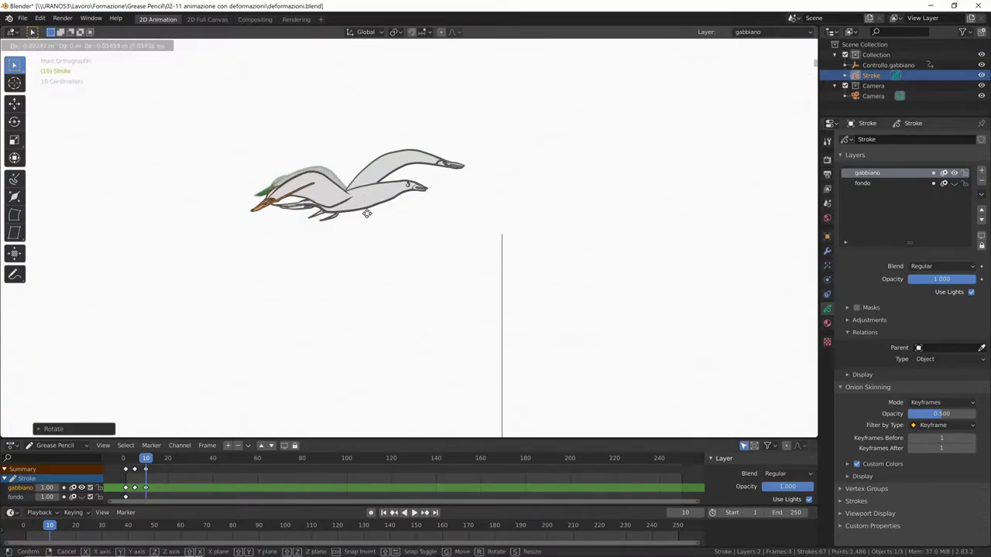
pyautogui.click(386, 211)
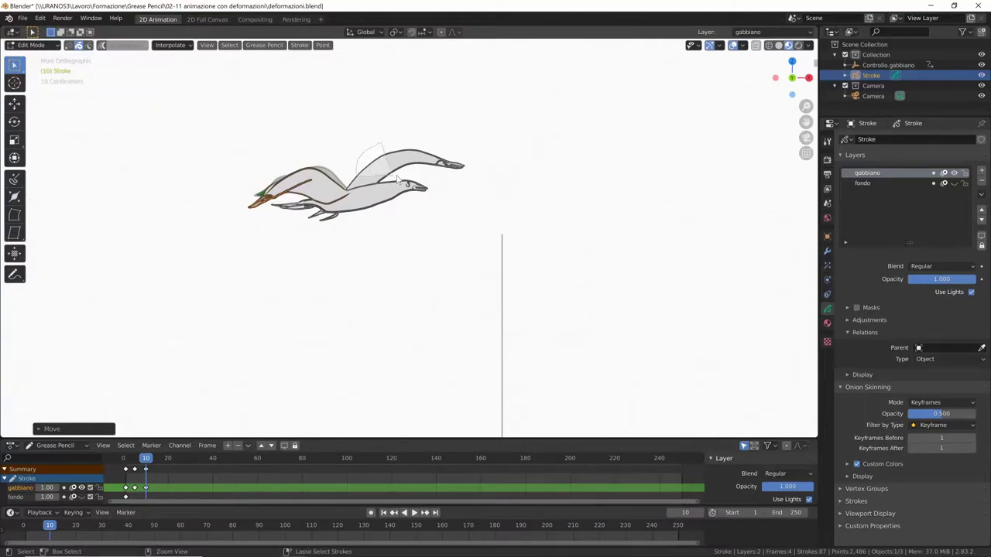
pyautogui.hotkey('ctrl', 'z')
# Step: At frame 15, rotate and lower the wing strokes, head and front wing
pyautogui.press('Right')
pyautogui.press('Right')
pyautogui.press('Right')
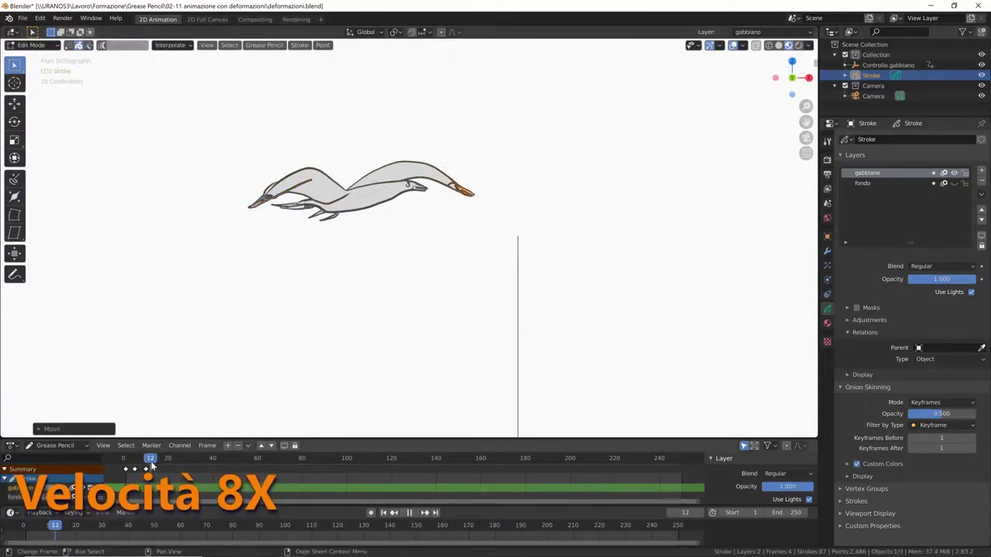
pyautogui.press('r')
pyautogui.press('g')
pyautogui.click(383, 154)
pyautogui.press('r')
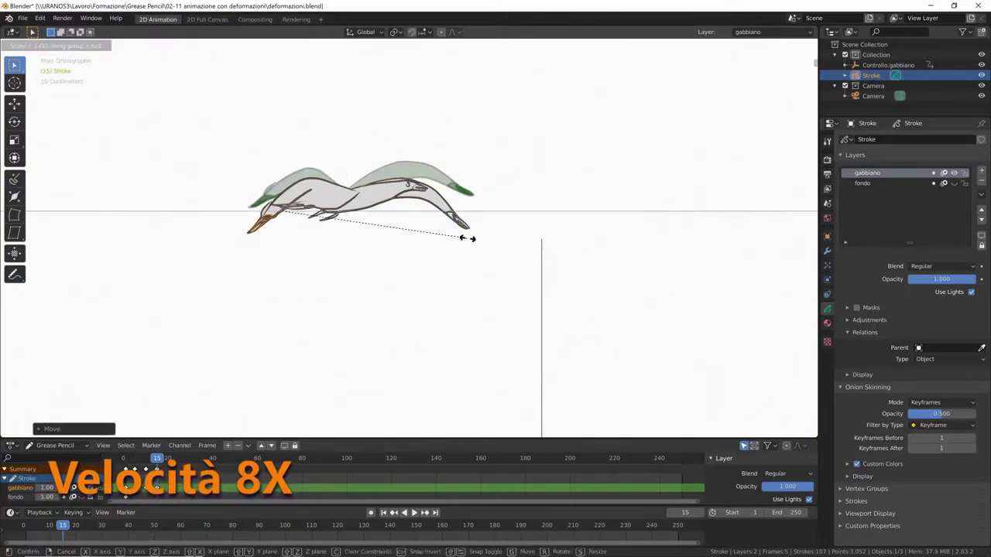
pyautogui.click(468, 240)
# Step: Go to frame 20 and switch into Sculpt Mode
pyautogui.click(168, 458)
pyautogui.hotkey('ctrl', 'Tab')
pyautogui.click(177, 239)
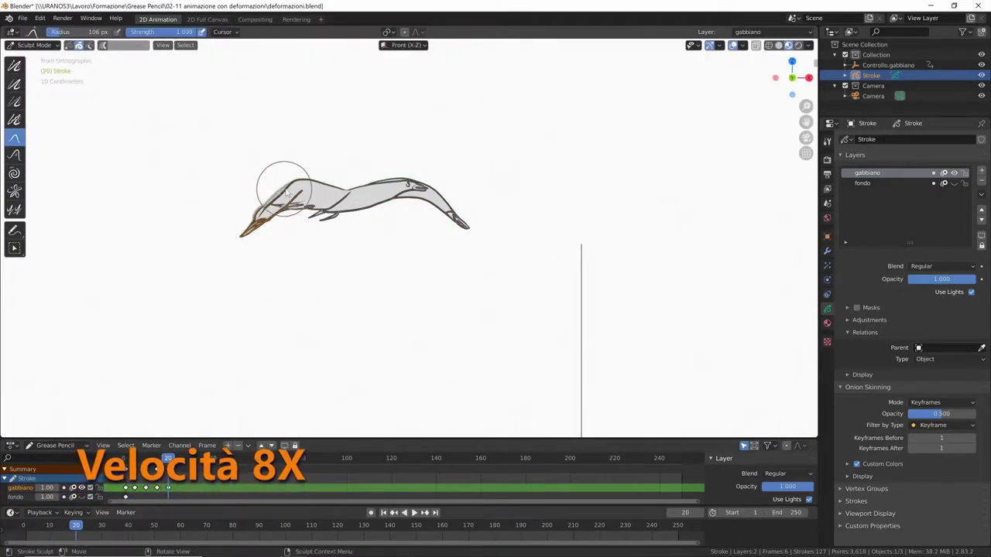
# Step: Play the animation in Object Mode and duplicate the wing keyframes 25 frames later
pyautogui.hotkey('ctrl', 'Tab')
pyautogui.press('space')
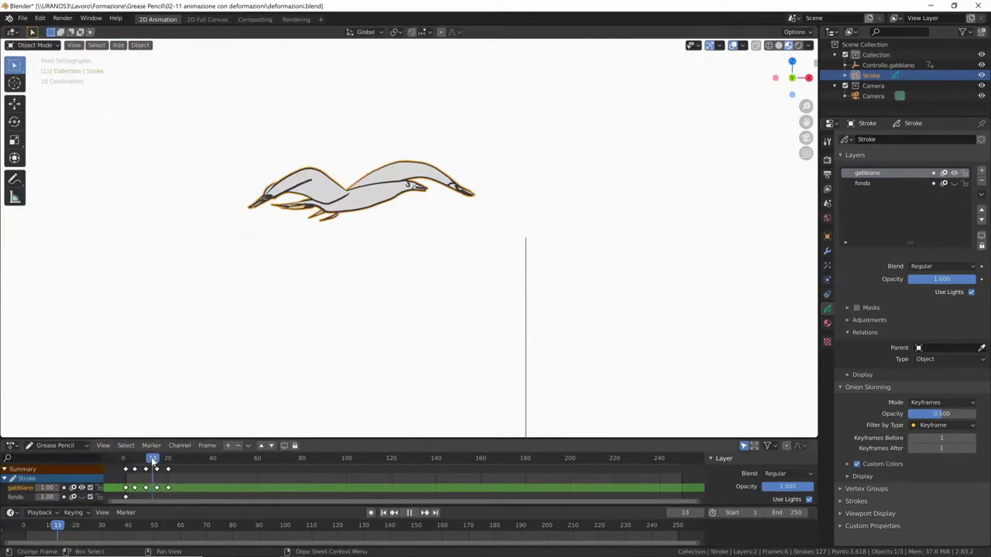
pyautogui.moveTo(168, 462)
pyautogui.mouseDown()
pyautogui.moveTo(157, 470)
pyautogui.moveTo(170, 470)
pyautogui.mouseUp()
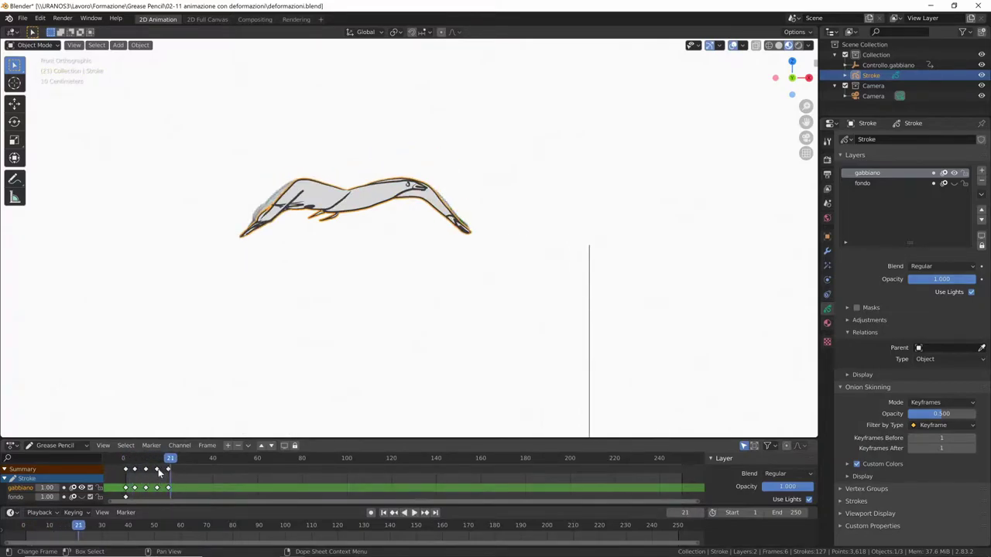
pyautogui.click(157, 470)
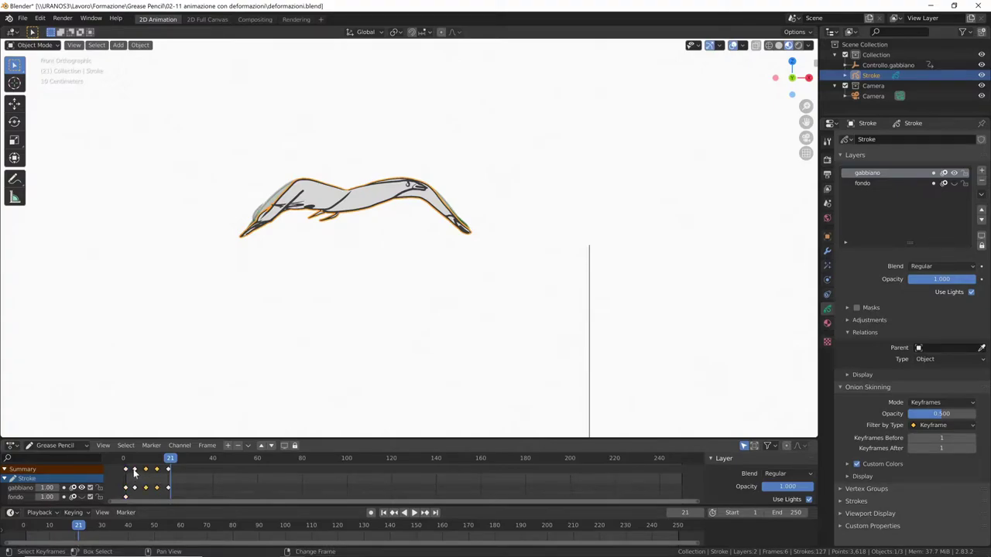
pyautogui.hotkey('shift', 'd')
pyautogui.click(214, 485)
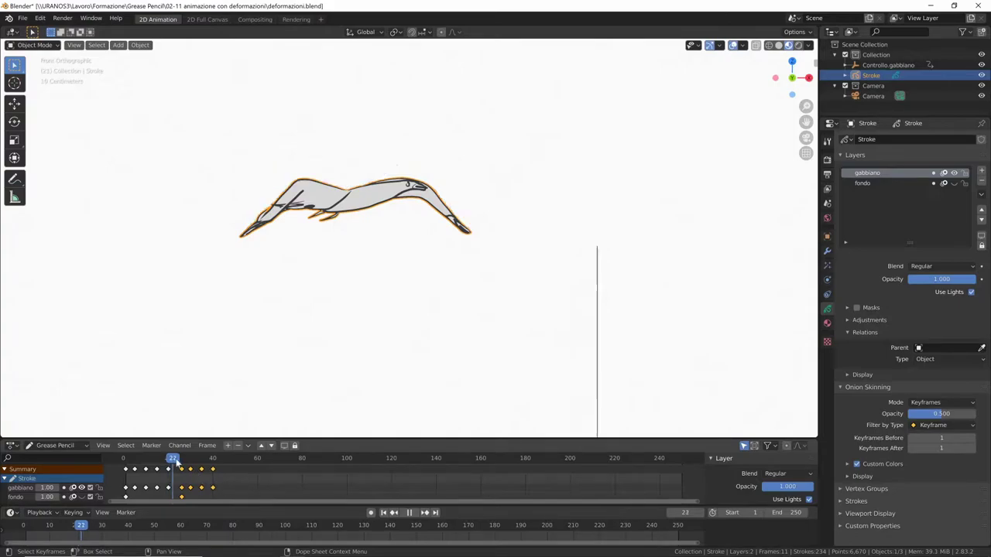
# Step: Scale the duplicated keyframes in time and shift them earlier to tighten the flap cycle
pyautogui.moveTo(203, 458); pyautogui.dragTo(212, 458)
pyautogui.press('s')
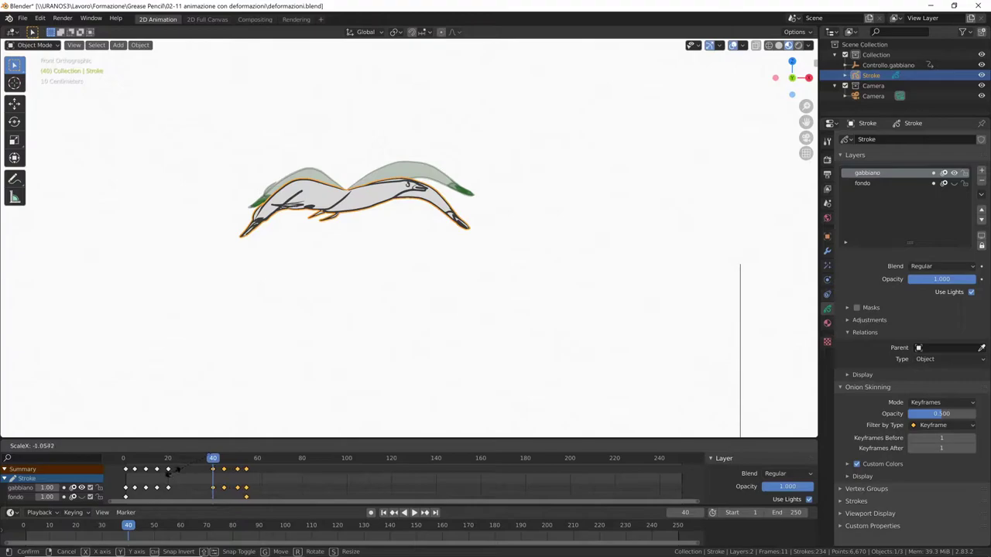
pyautogui.click(168, 470)
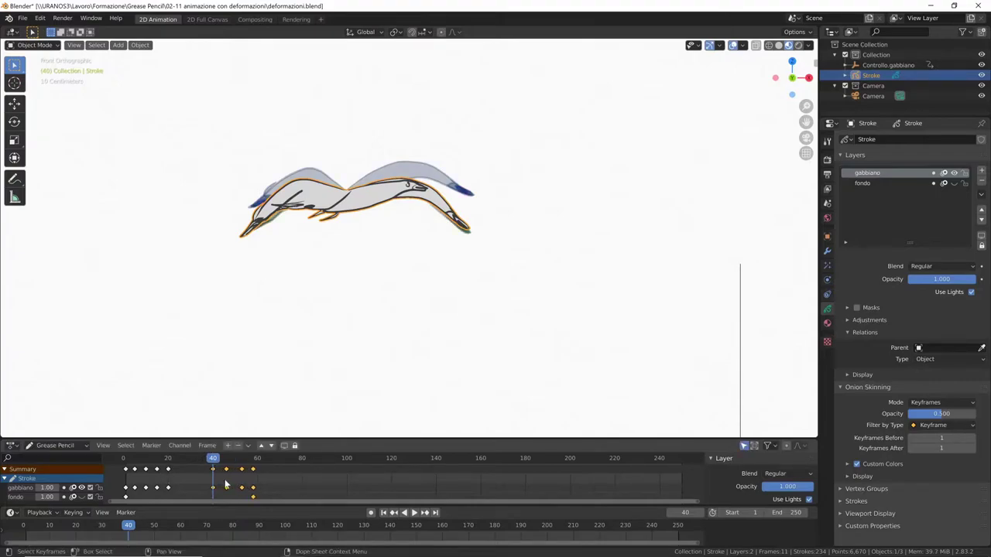
pyautogui.press('g')
pyautogui.click(193, 490)
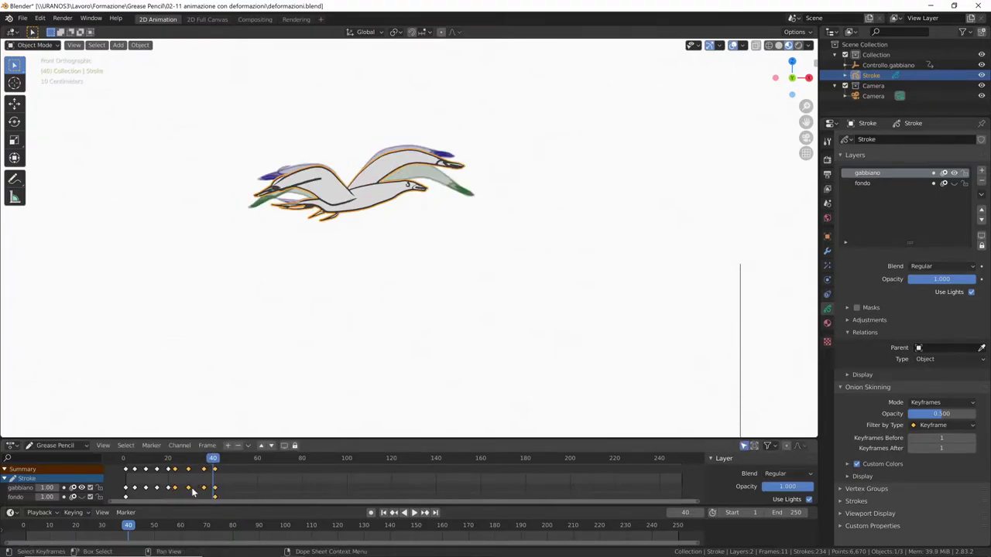
pyautogui.press('g')
pyautogui.click(235, 474)
pyautogui.press('g')
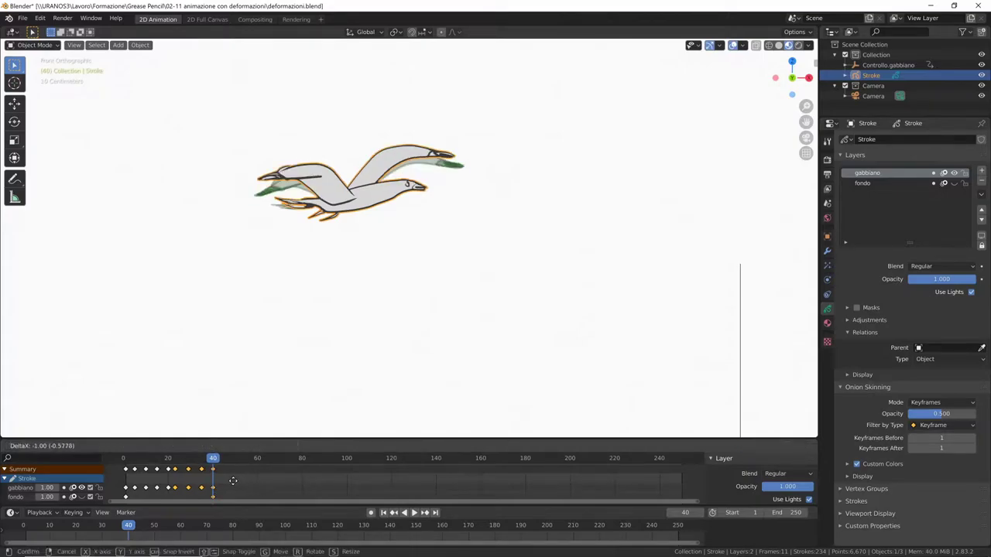
pyautogui.click(214, 462)
# Step: Delete the stray keyframes at frame 41, replay the flap, and view through the camera
pyautogui.hotkey('shift', 'Left')
pyautogui.press('space')
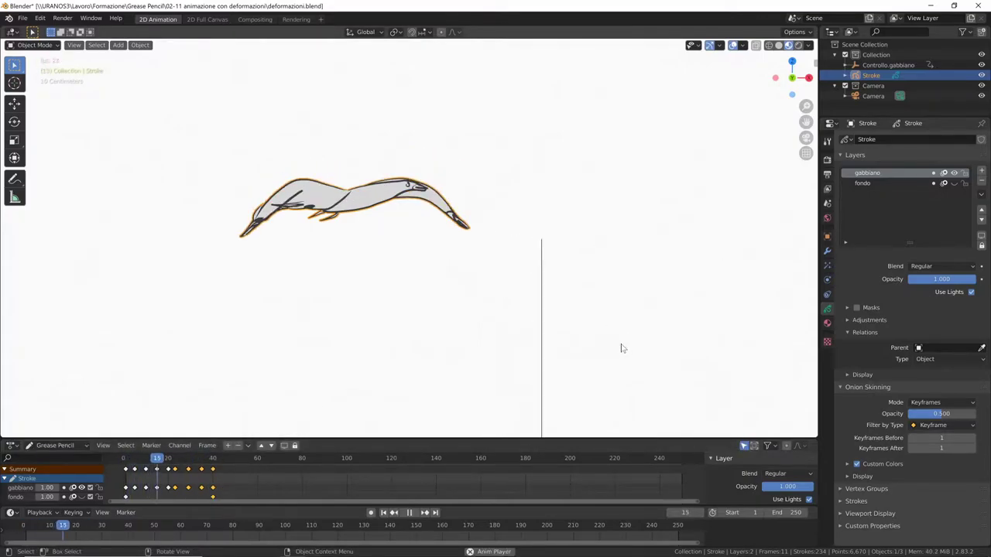
pyautogui.moveTo(234, 461); pyautogui.dragTo(214, 461)
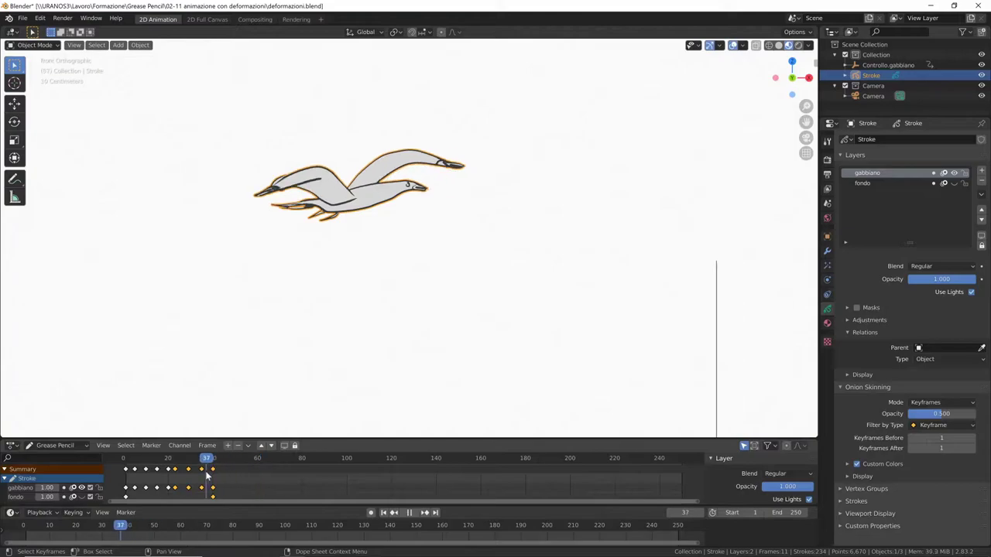
pyautogui.hotkey('shift', 'Left')
pyautogui.press('x')
pyautogui.click(215, 476)
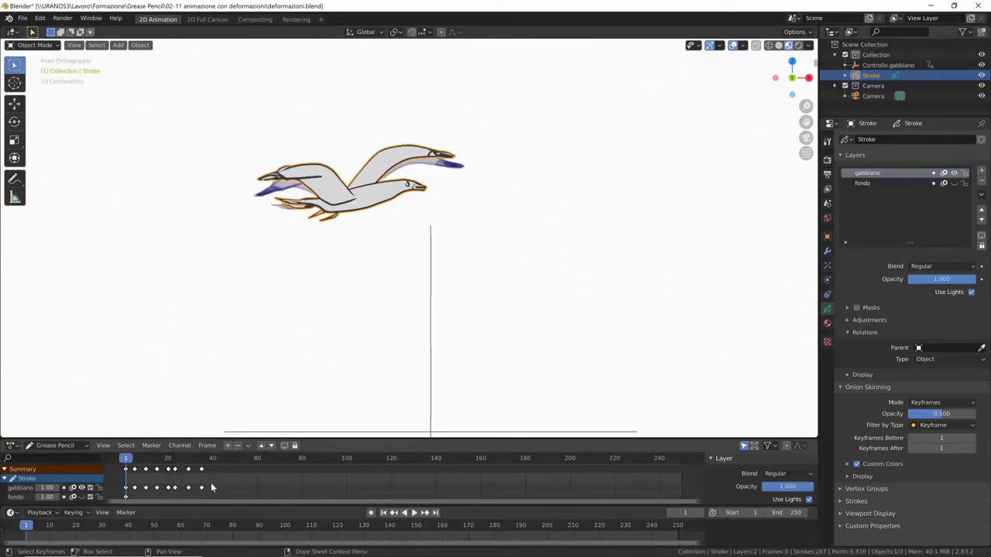
pyautogui.press('space')
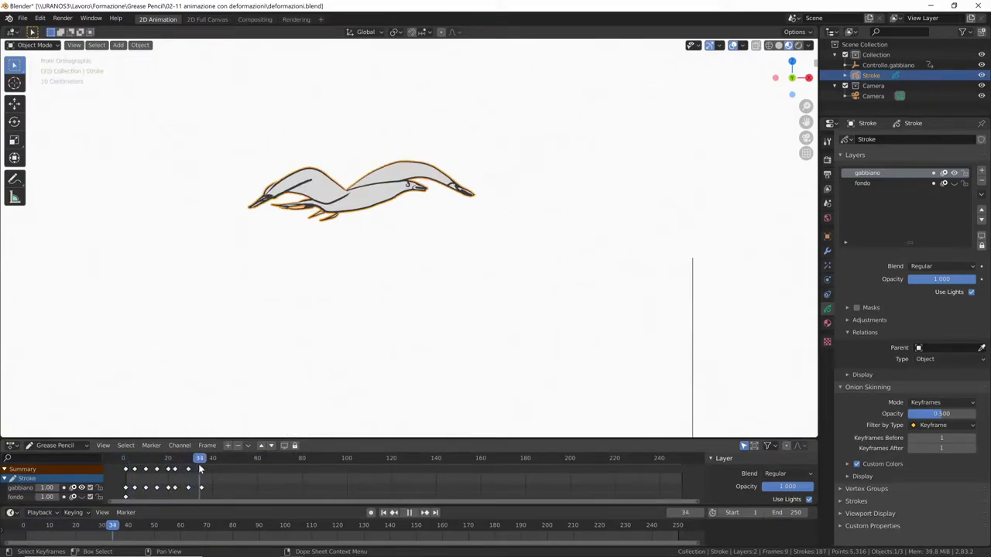
pyautogui.press('space')
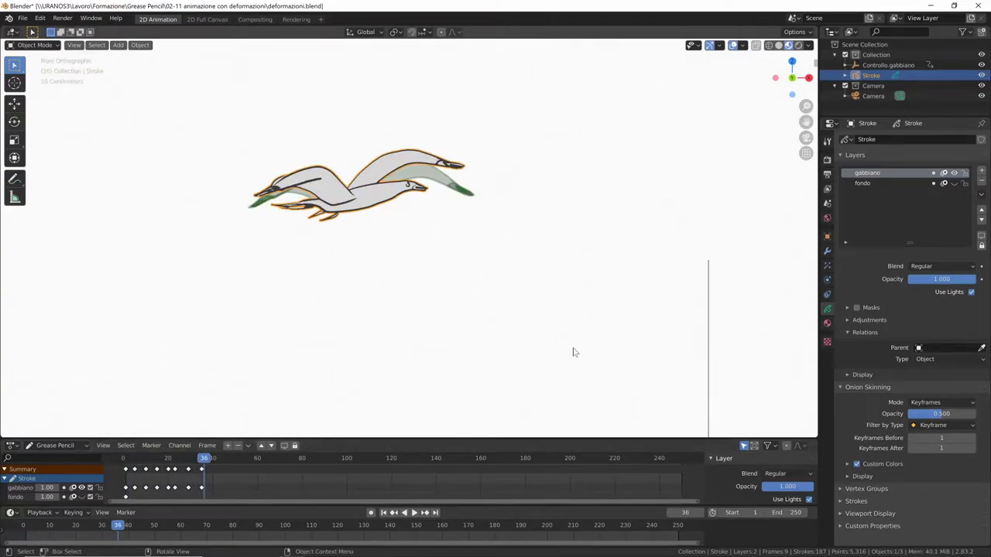
pyautogui.press('KP_0')
# Step: Set the gabbiano layer's Parent to the Controllo gabbiano empty
pyautogui.scroll(-2, 635, 309)
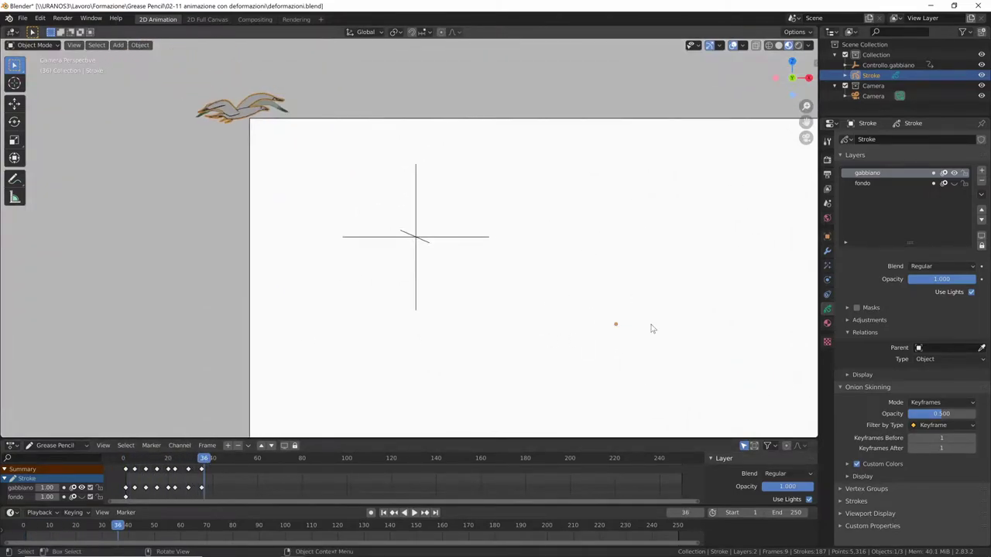
pyautogui.click(935, 348)
pyautogui.click(890, 375)
pyautogui.scroll(-1, 581, 317)
pyautogui.scroll(-1, 571, 294)
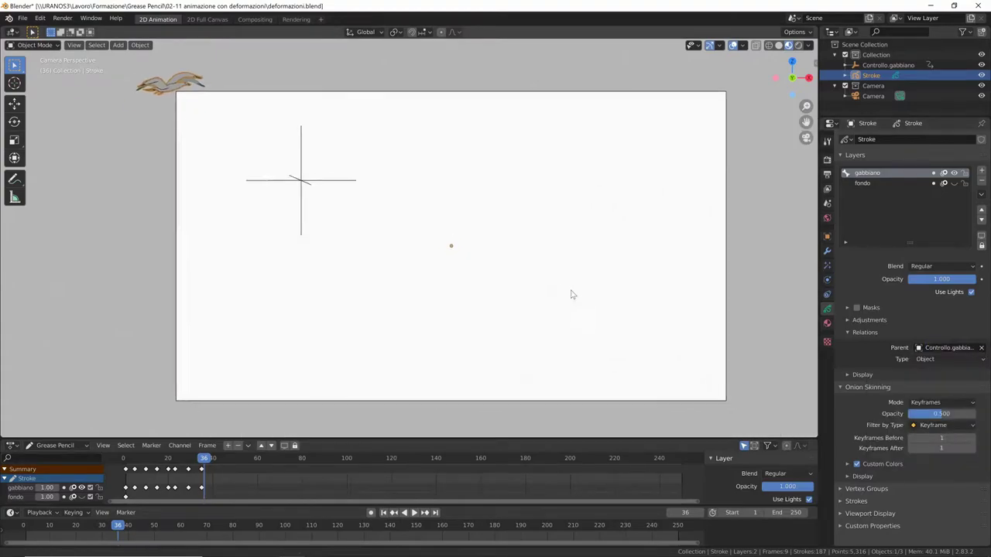
pyautogui.keyDown('shift'); pyautogui.moveTo(571, 294); pyautogui.dragTo(522, 311, button='middle'); pyautogui.keyUp('shift')
# Step: Preview the parented animation and save deformazioni.blend
pyautogui.hotkey('shift', 'Left')
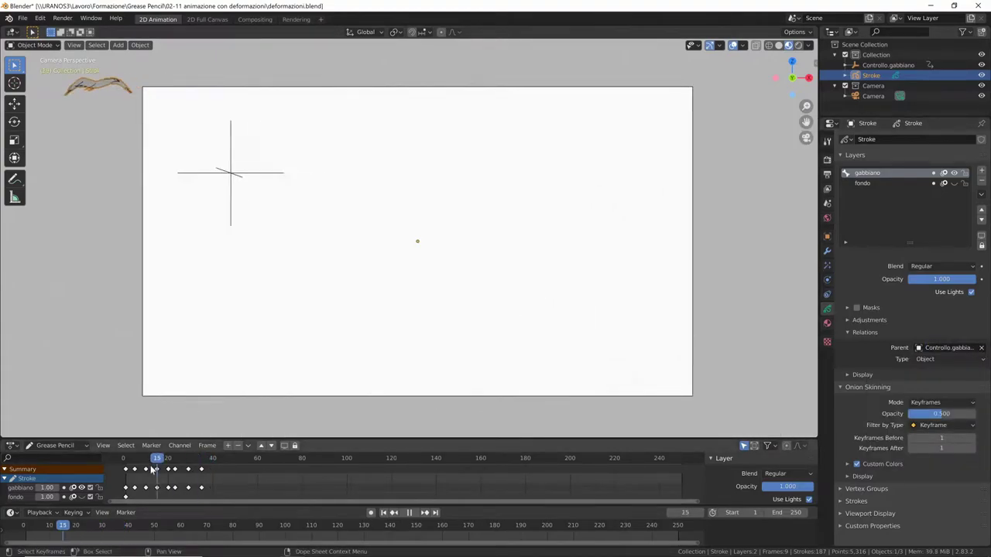
pyautogui.press('space')
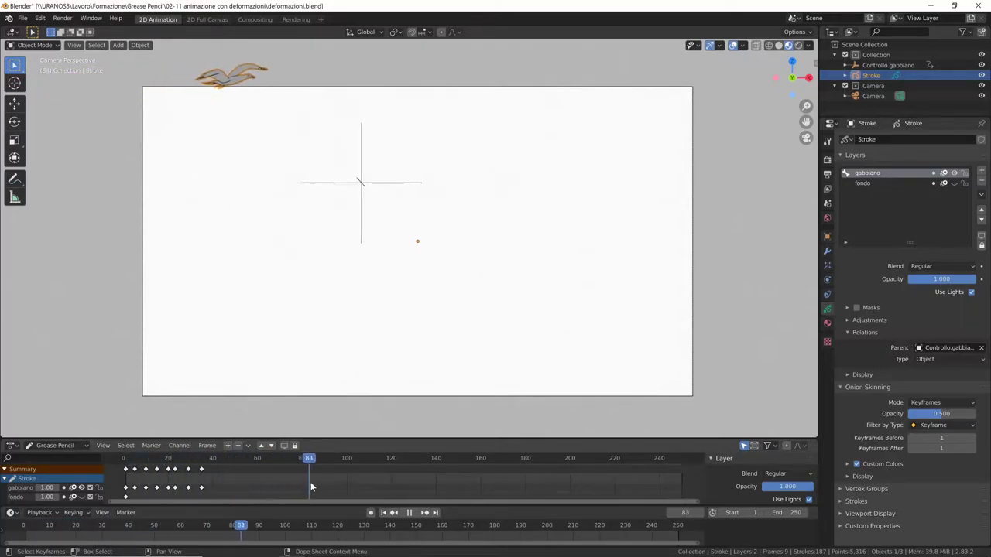
pyautogui.press('Escape')
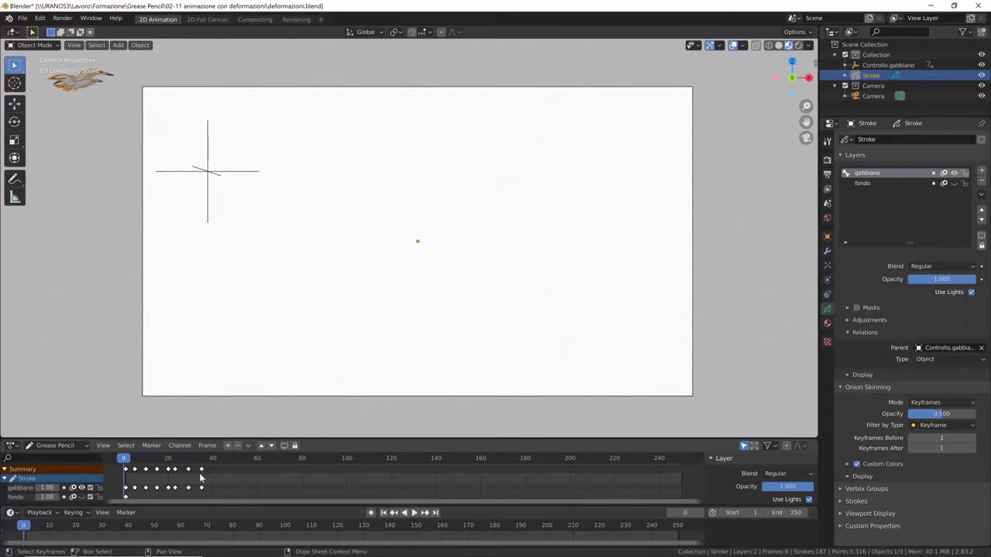
pyautogui.press('space')
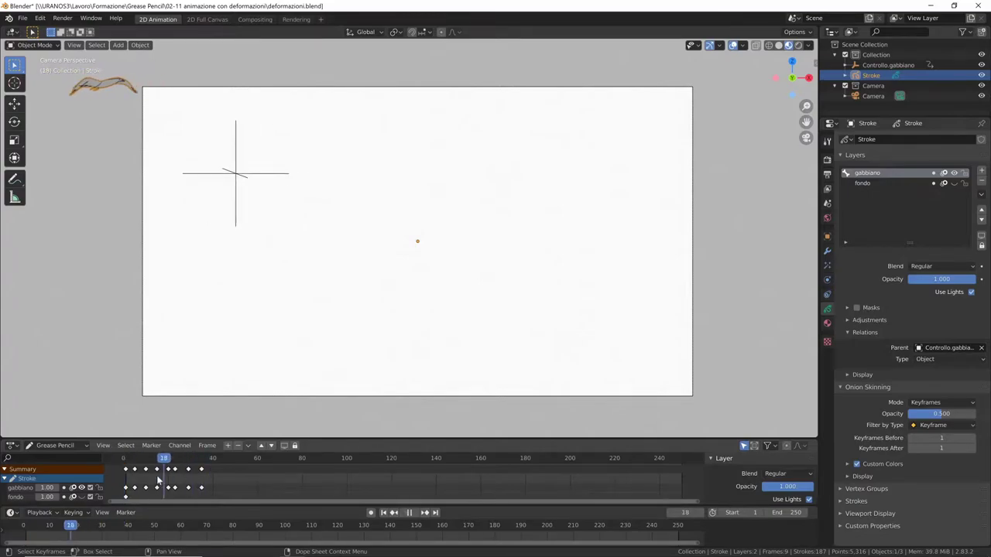
pyautogui.press('space')
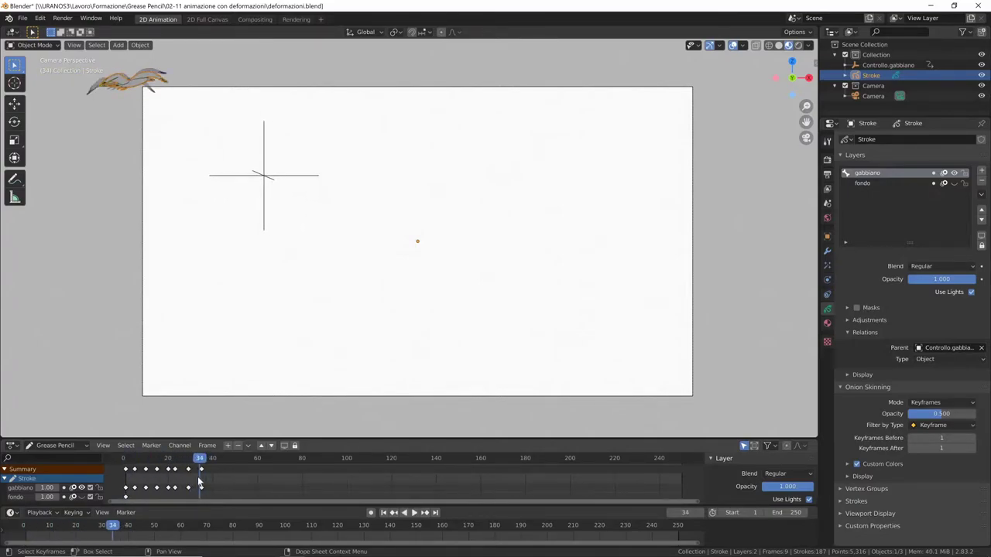
pyautogui.moveTo(199, 459); pyautogui.dragTo(201, 463)
pyautogui.hotkey('ctrl', 's')
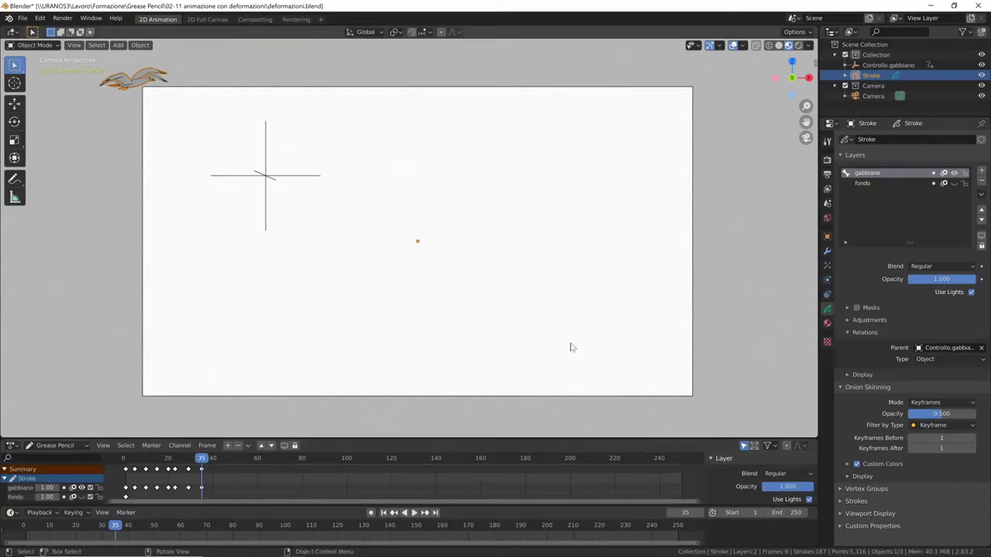
pyautogui.press('space')
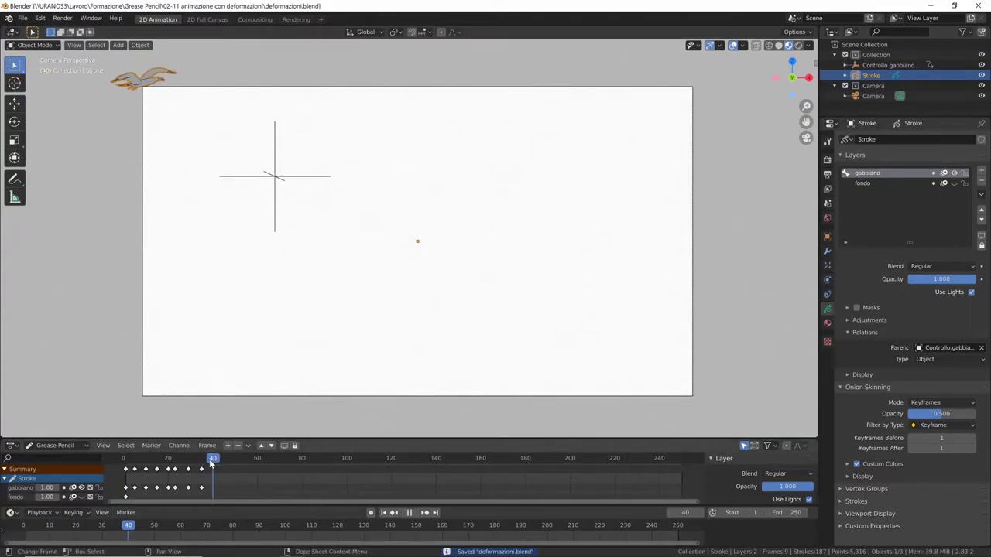
pyautogui.moveTo(211, 461); pyautogui.dragTo(127, 461)
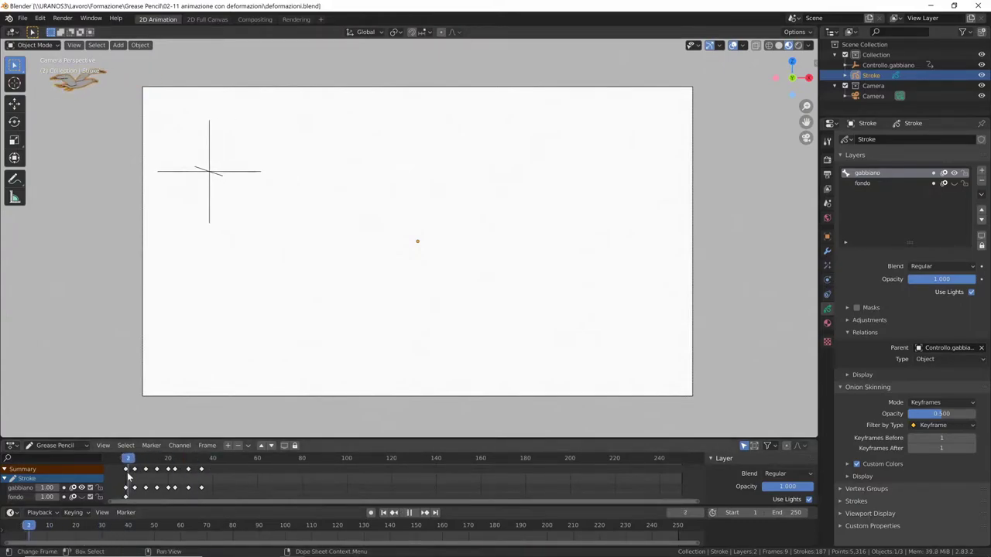
# Step: Add a Time Offset modifier limited to the gabbiano layer, with Custom Range End Frame 40
pyautogui.click(826, 252)
pyautogui.click(911, 140)
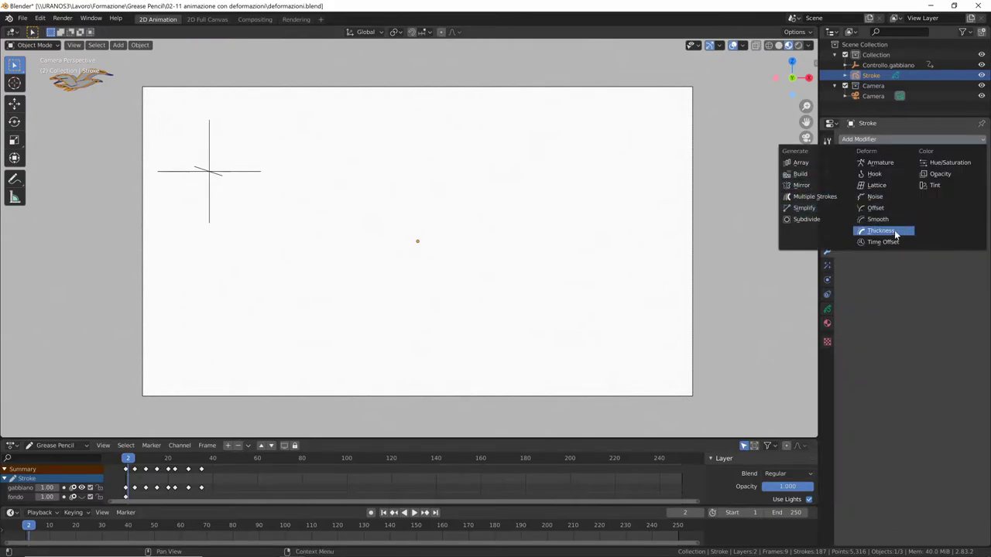
pyautogui.click(891, 240)
pyautogui.click(925, 184)
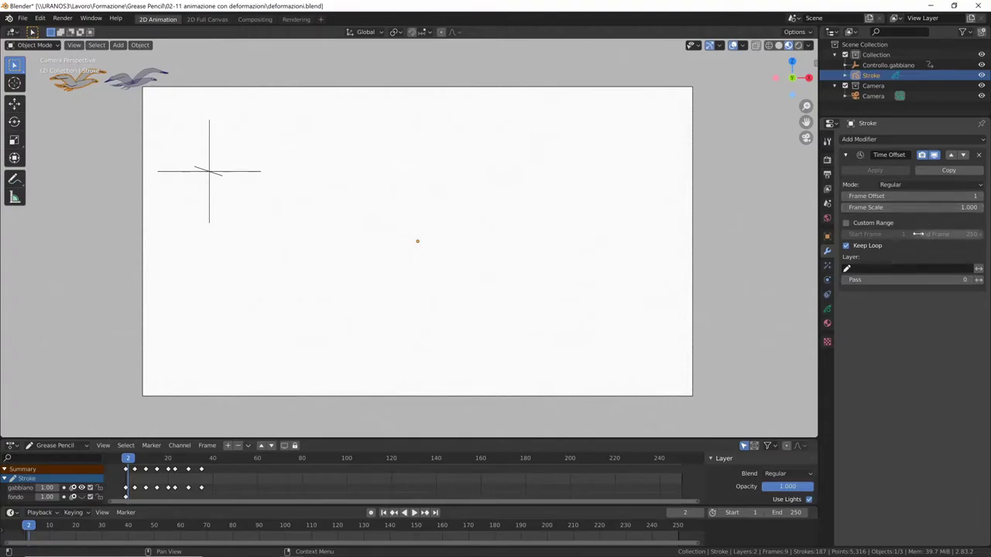
pyautogui.click(890, 269)
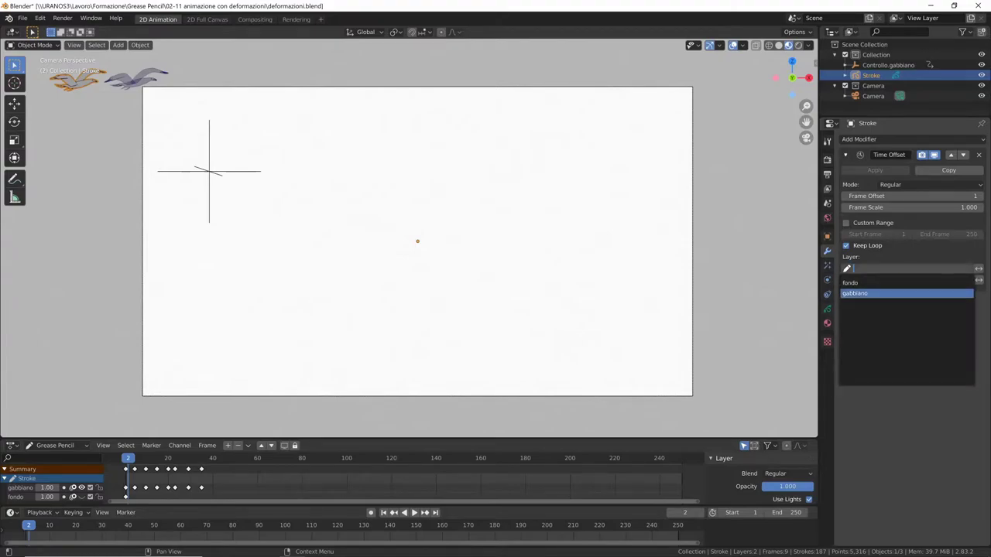
pyautogui.click(871, 292)
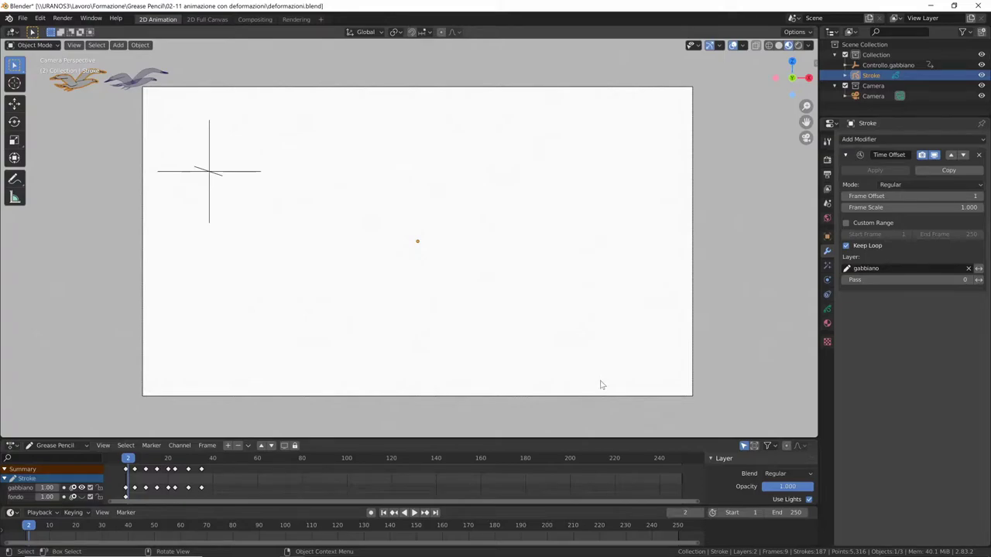
pyautogui.click(857, 223)
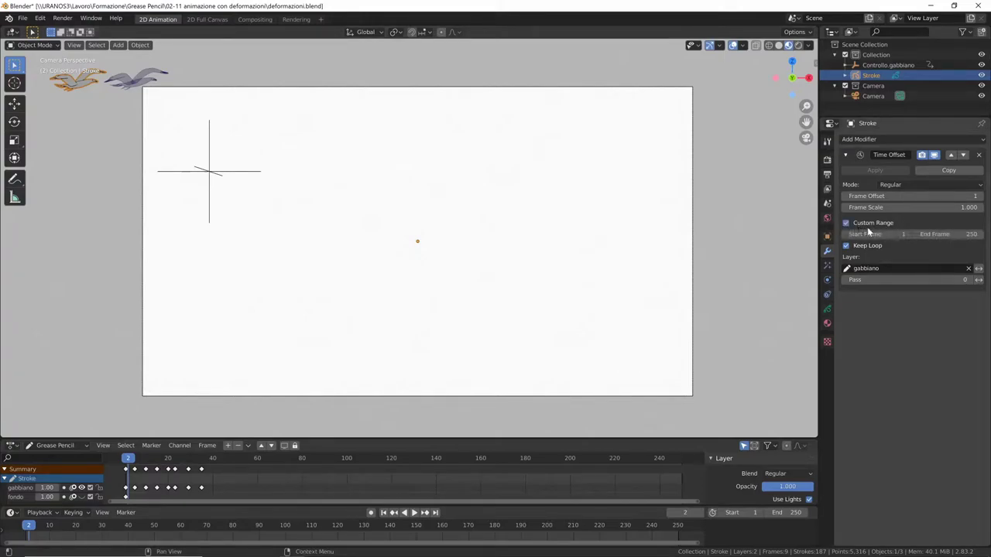
pyautogui.click(124, 459)
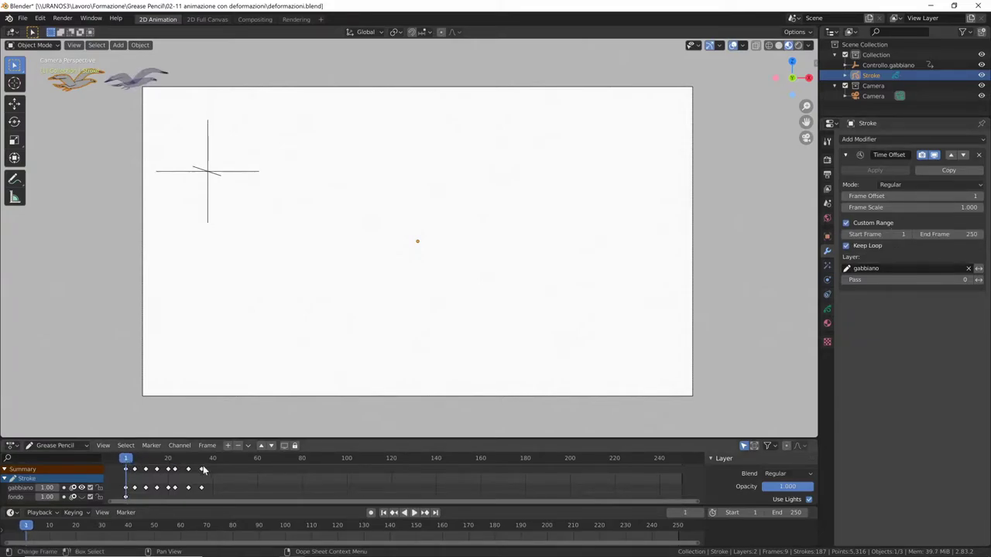
pyautogui.moveTo(124, 462); pyautogui.dragTo(124, 469)
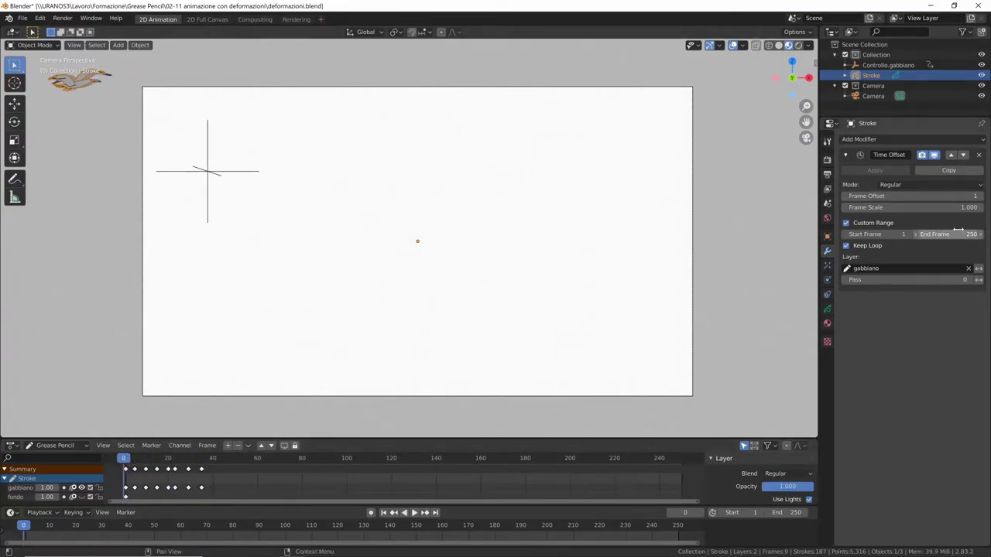
pyautogui.write('40')
pyautogui.press('Return')
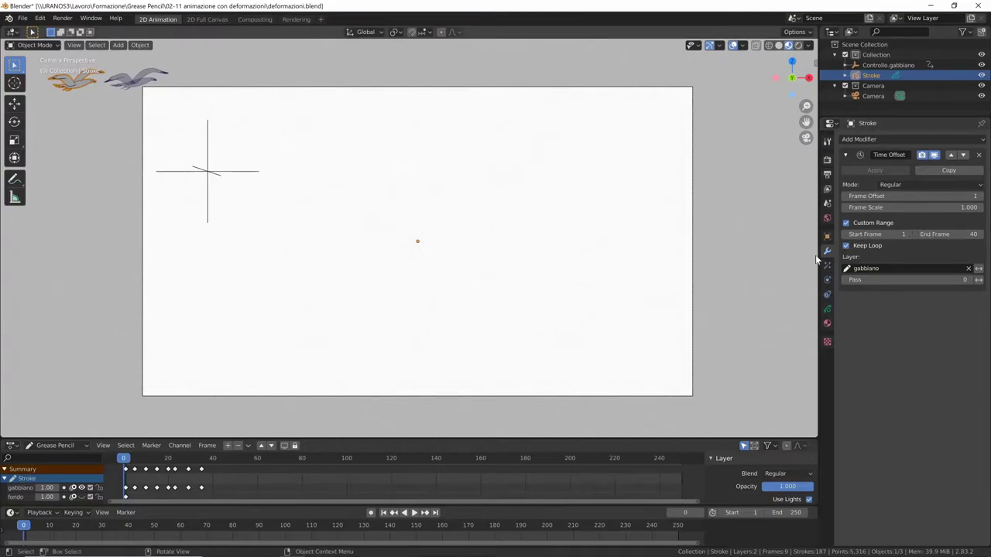
pyautogui.press('space')
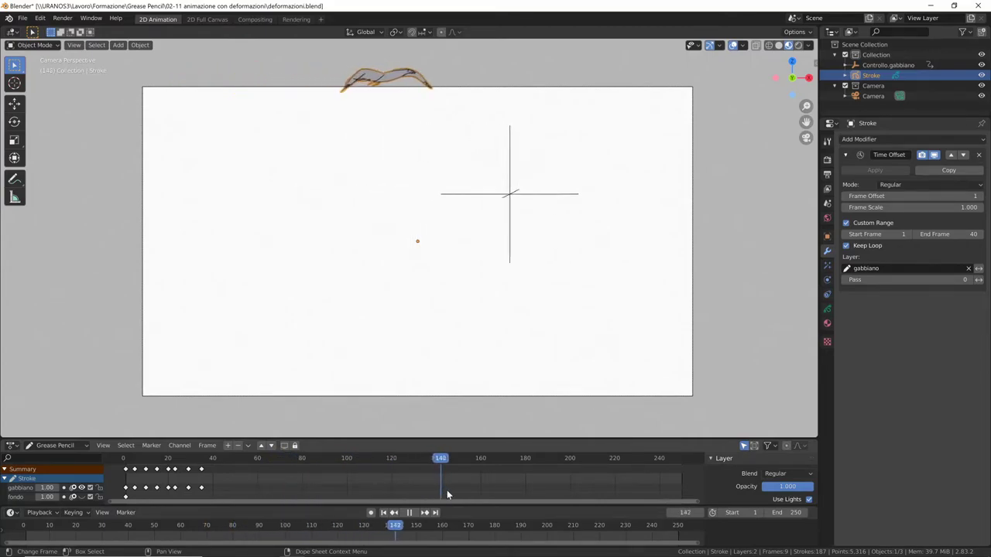
# Step: Replay the looping seagull flight, rewind to frame 1, and select the Controllo gabbiano empty
pyautogui.press('space')
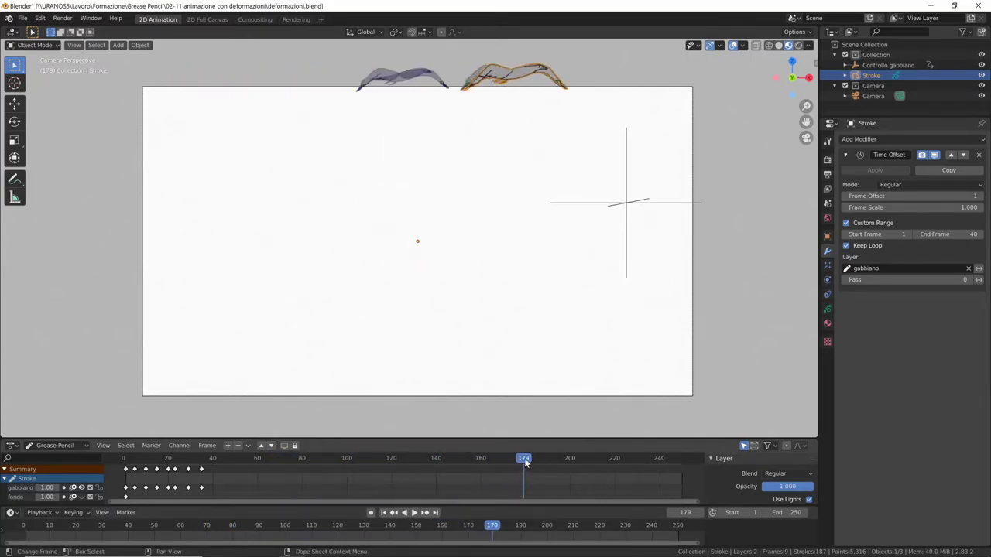
pyautogui.moveTo(524, 461); pyautogui.dragTo(130, 468)
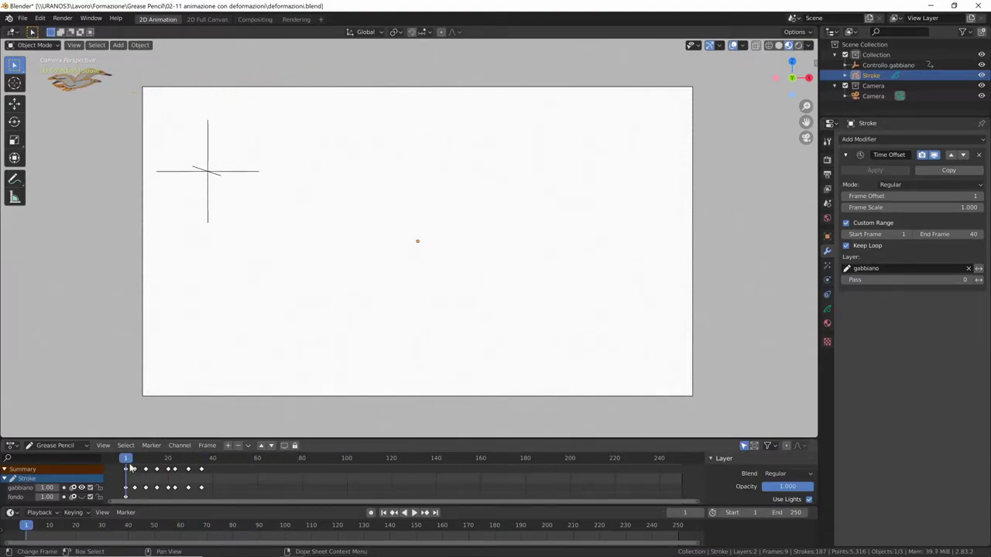
pyautogui.press('space')
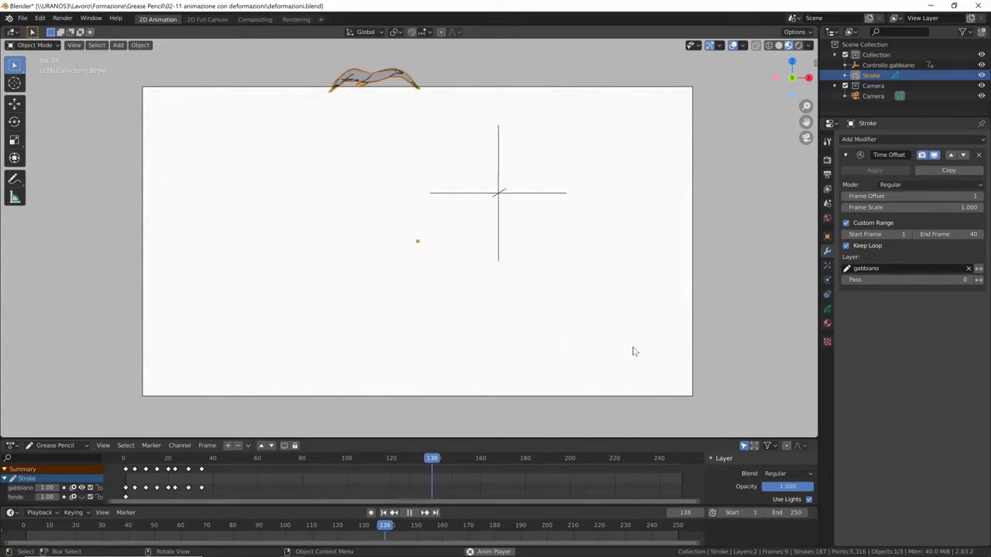
pyautogui.press('space')
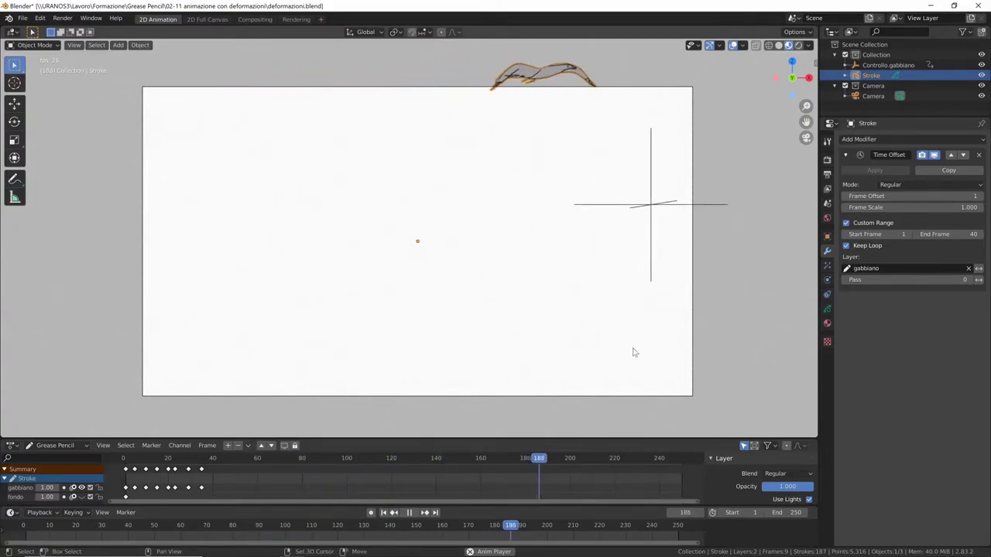
pyautogui.hotkey('shift', 'Left')
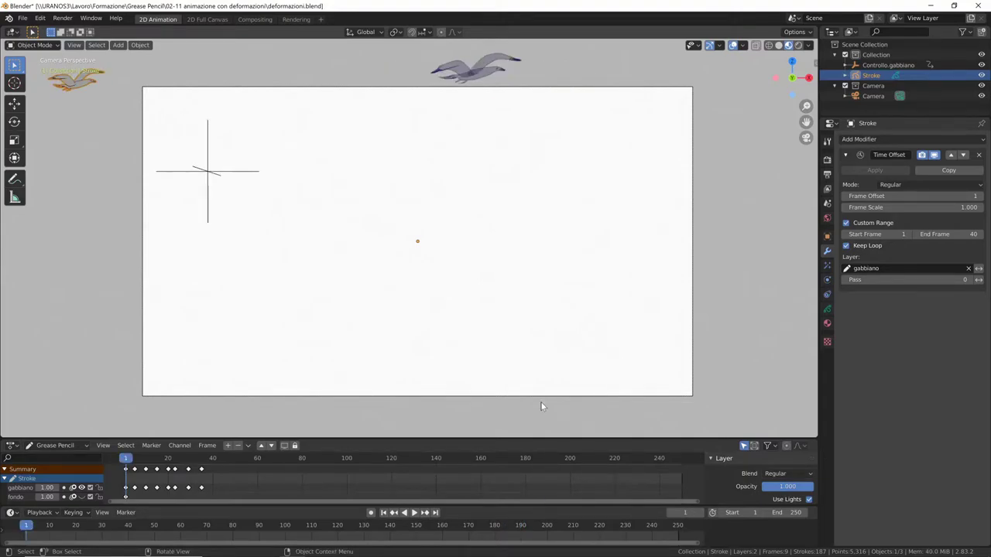
pyautogui.click(214, 181)
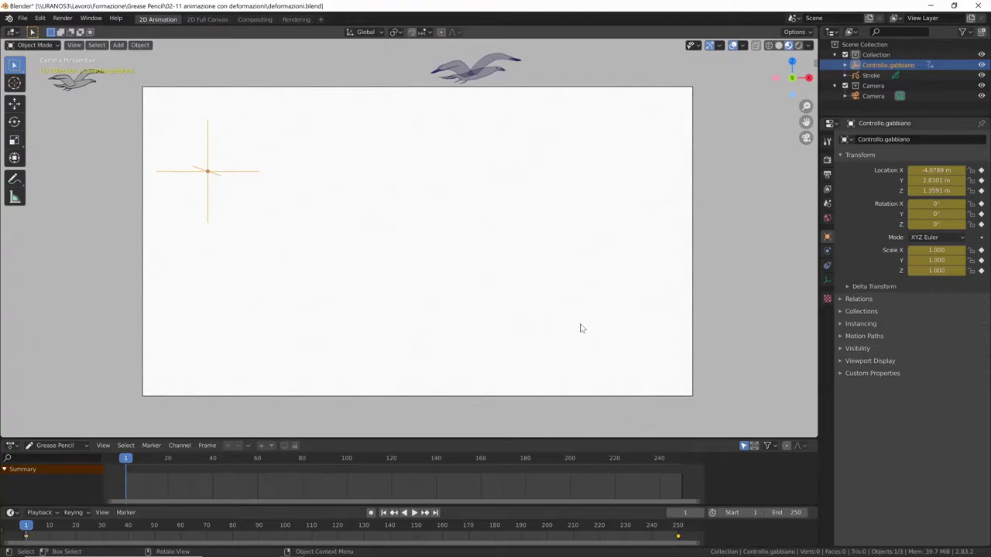
# Step: Position the Controllo gabbiano empty and key its LocRotScale at frame 1
pyautogui.press('g')
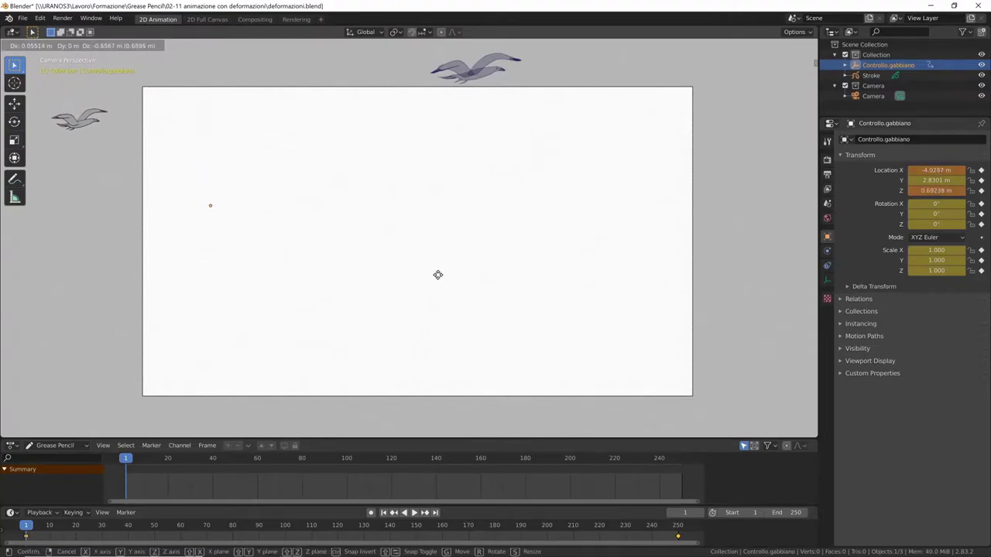
pyautogui.click(456, 281)
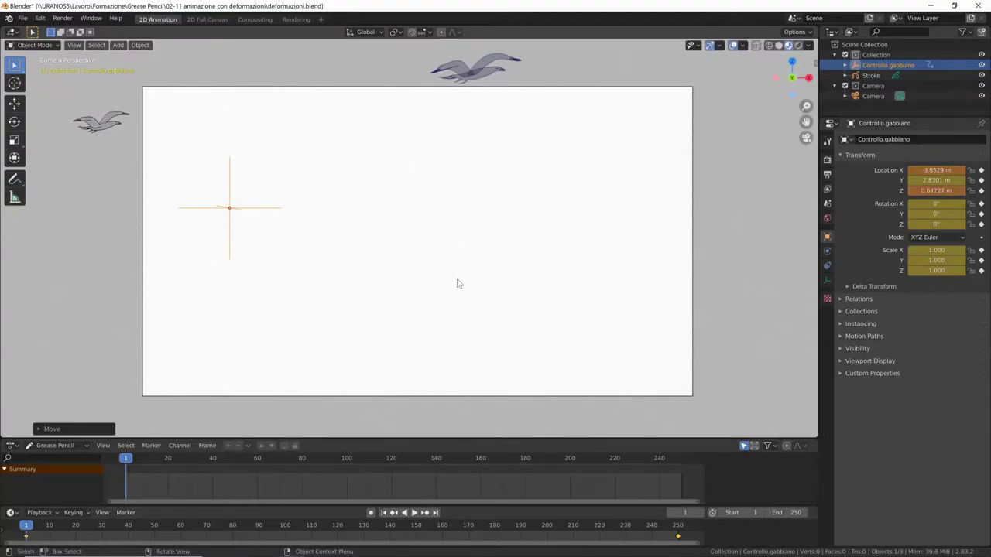
pyautogui.press('i')
pyautogui.click(458, 284)
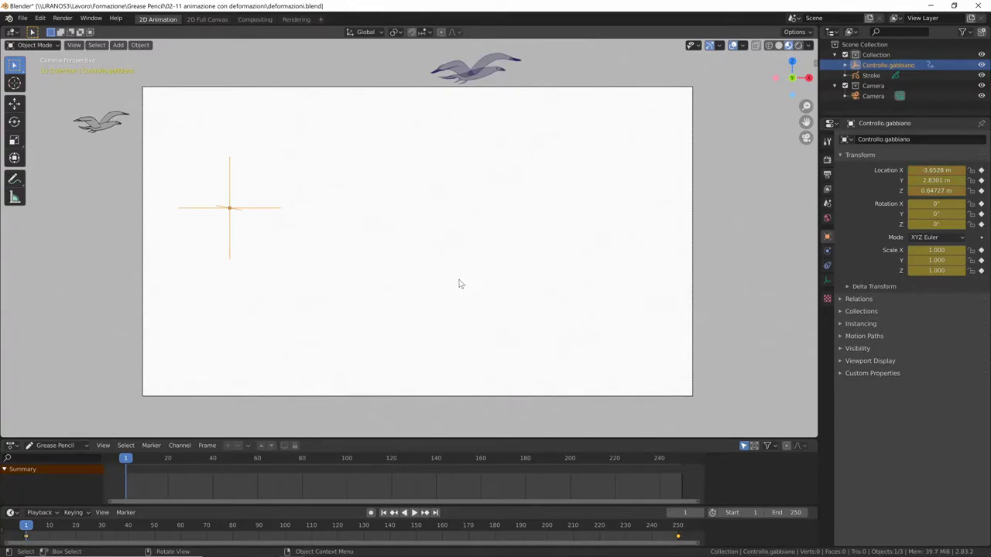
# Step: At frame 250, move the empty further right, key LocRotScale, and play the flight
pyautogui.hotkey('shift', 'Right')
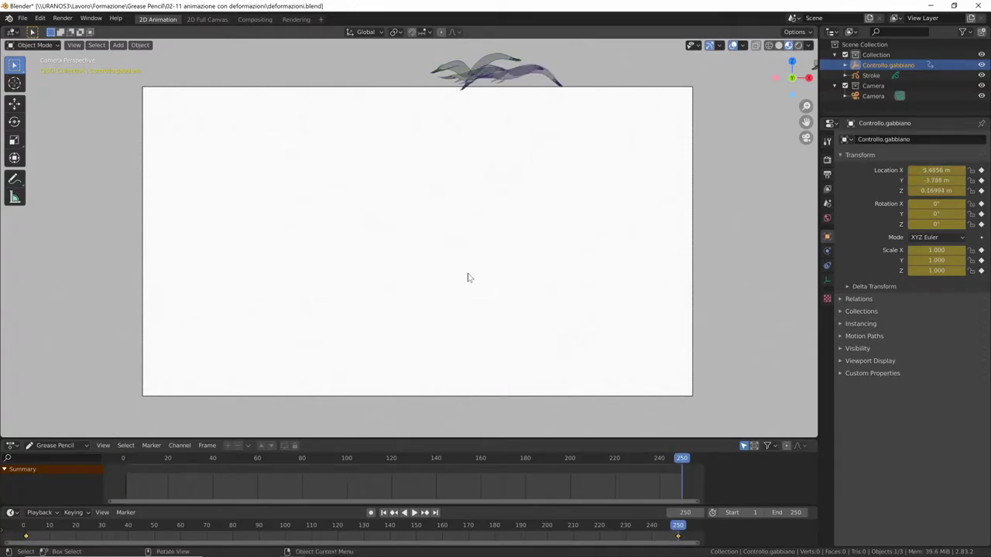
pyautogui.press('g')
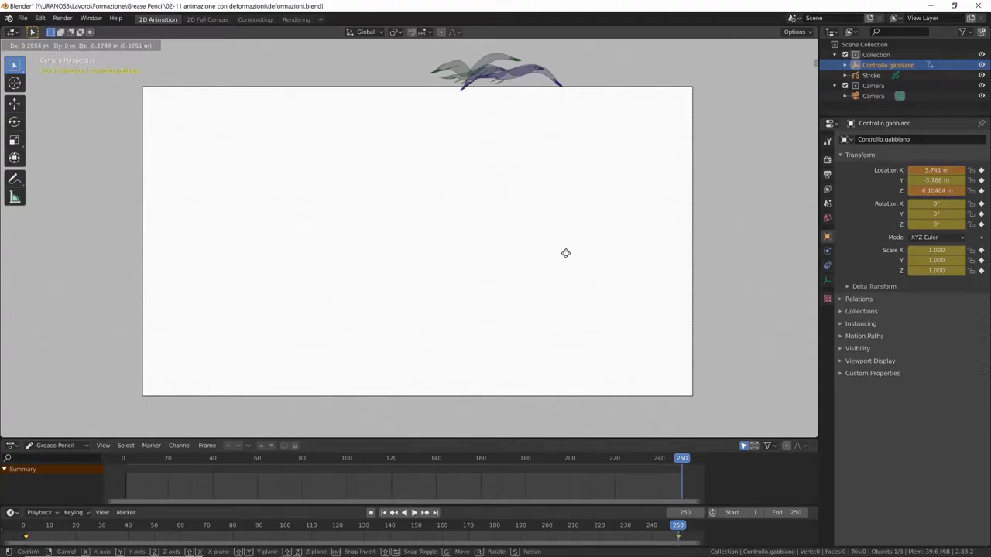
pyautogui.click(453, 298)
pyautogui.press('i')
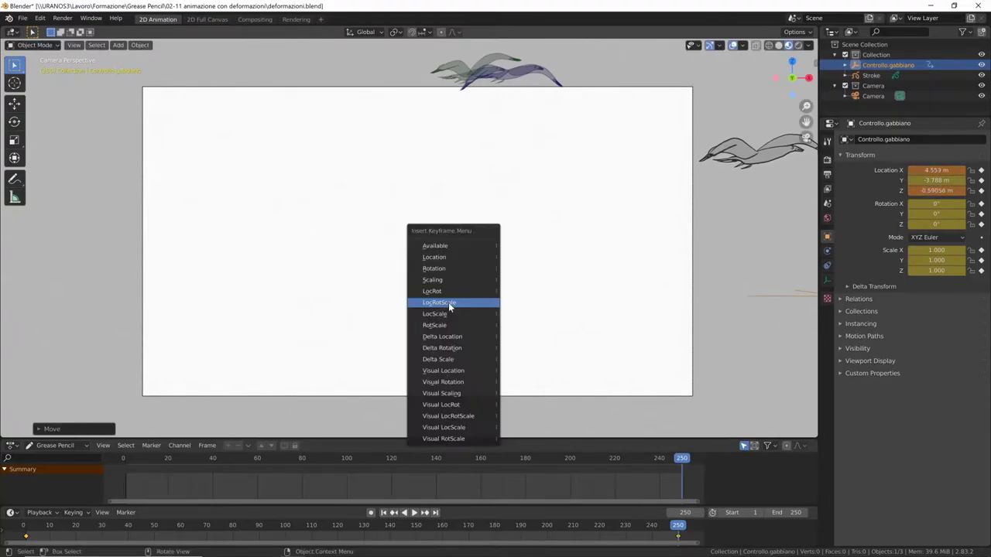
pyautogui.click(448, 302)
pyautogui.press('space')
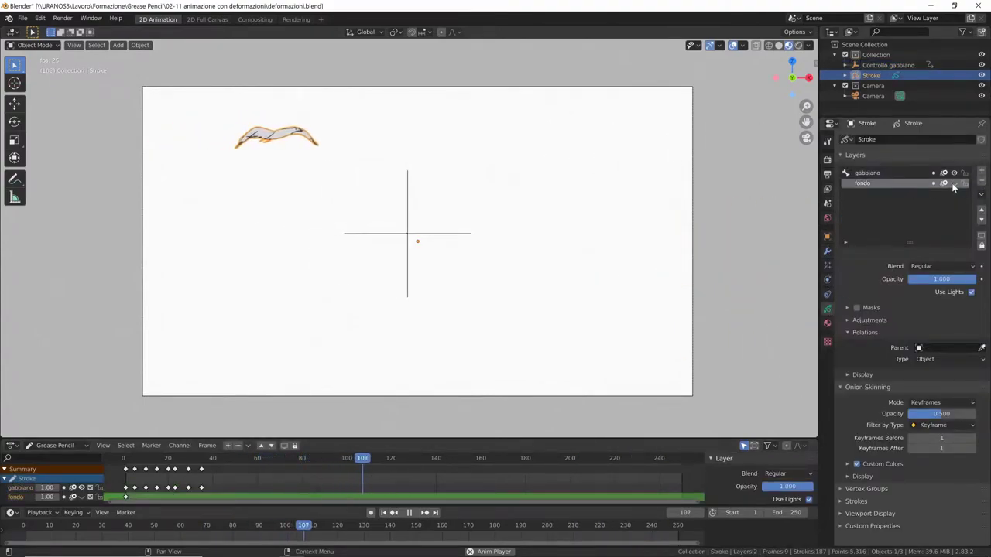
# Step: Show the fondo sky layer, save, and brighten the gabbiano material's white fill
pyautogui.click(954, 182)
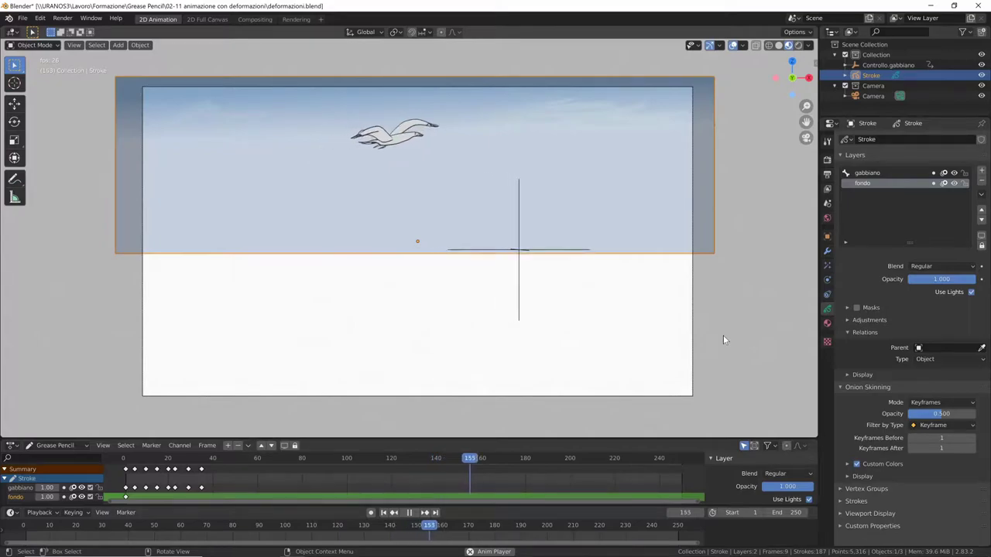
pyautogui.hotkey('ctrl', 's')
pyautogui.click(826, 323)
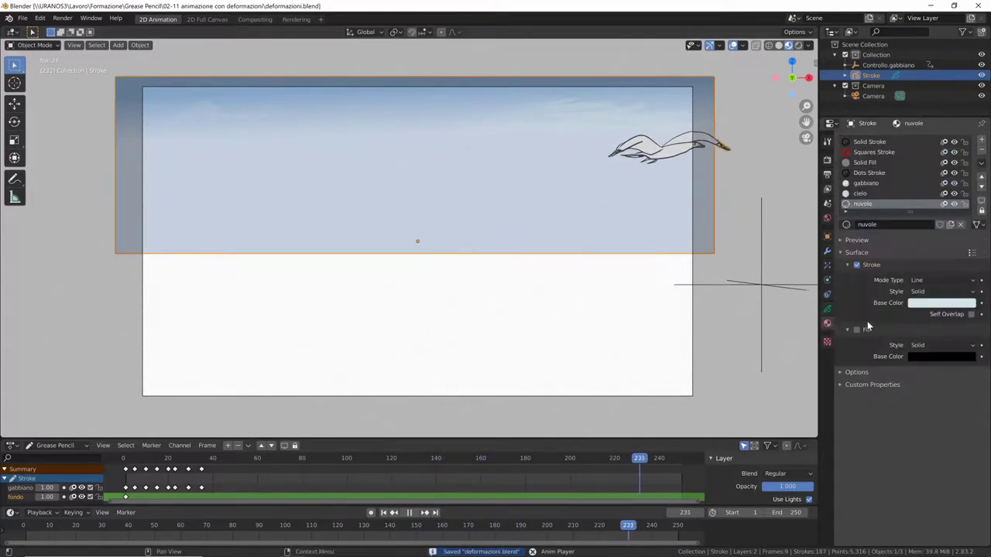
pyautogui.click(941, 356)
pyautogui.moveTo(969, 220); pyautogui.dragTo(967, 214)
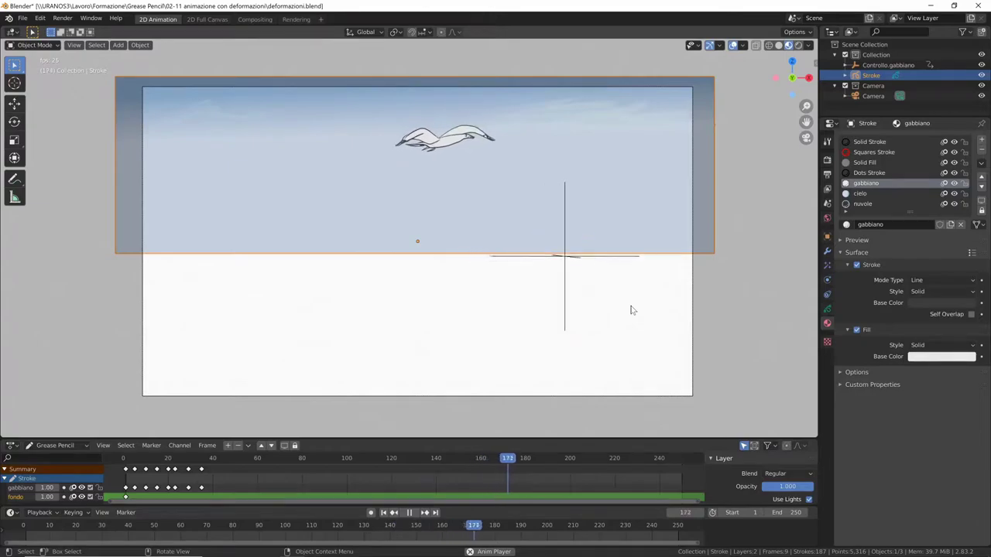
# Step: Turn off Onion Skin in the viewport overlays and review the flight across the frames
pyautogui.press('space')
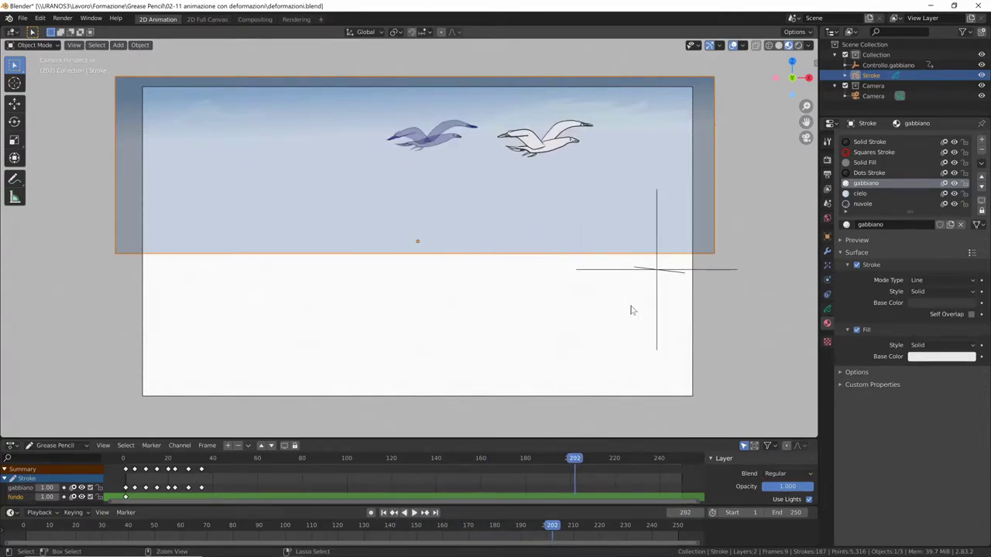
pyautogui.click(741, 46)
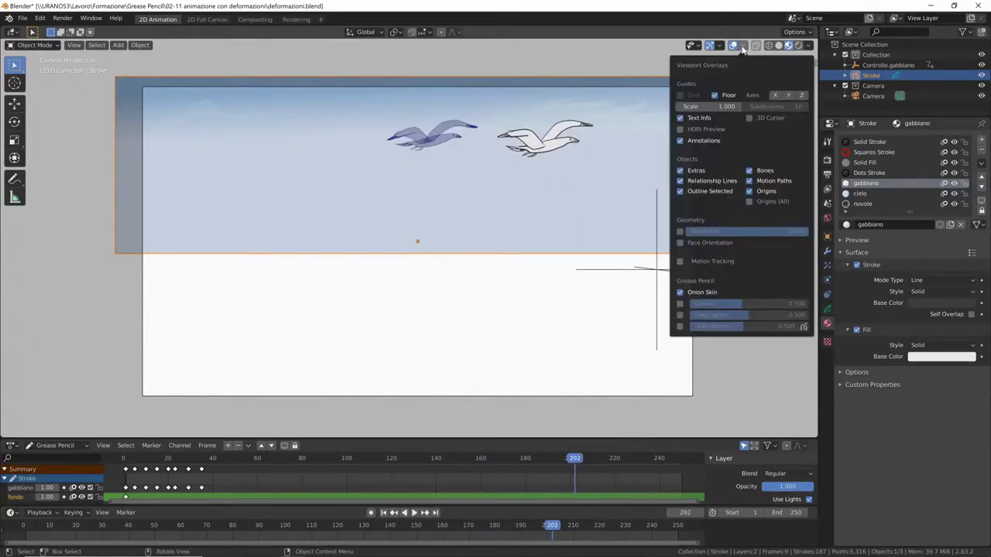
pyautogui.click(681, 292)
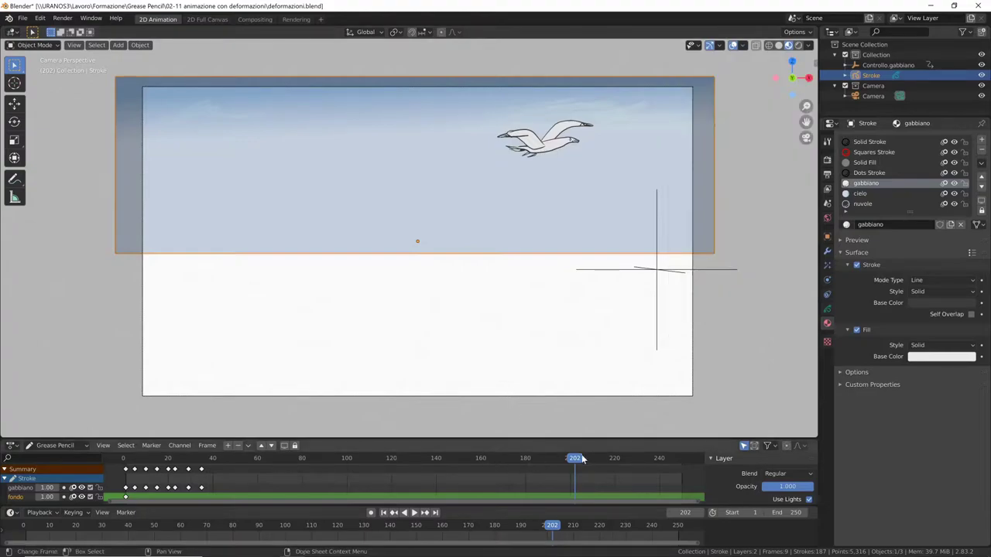
pyautogui.moveTo(582, 459)
pyautogui.mouseDown()
pyautogui.moveTo(274, 456)
pyautogui.moveTo(116, 472)
pyautogui.moveTo(246, 464)
pyautogui.mouseUp()
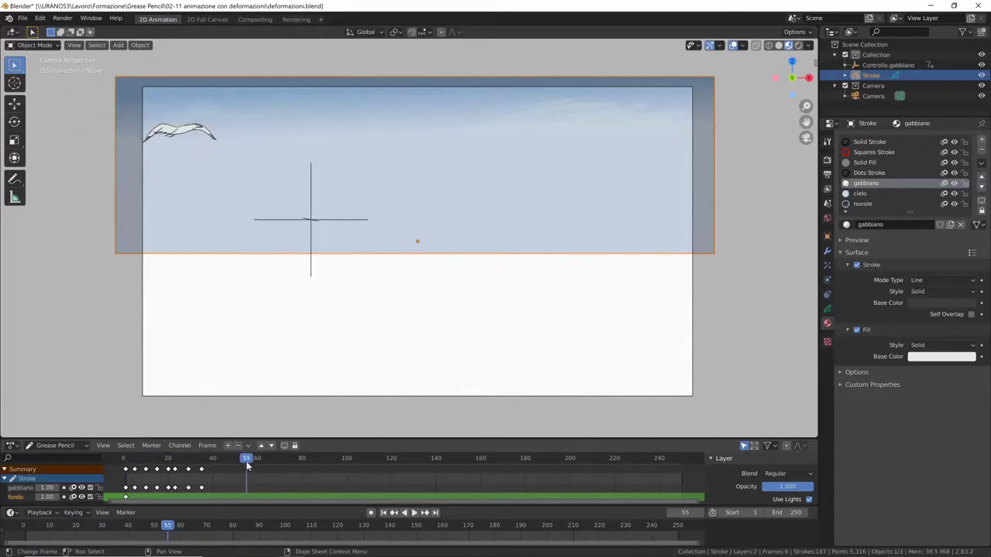
pyautogui.press('space')
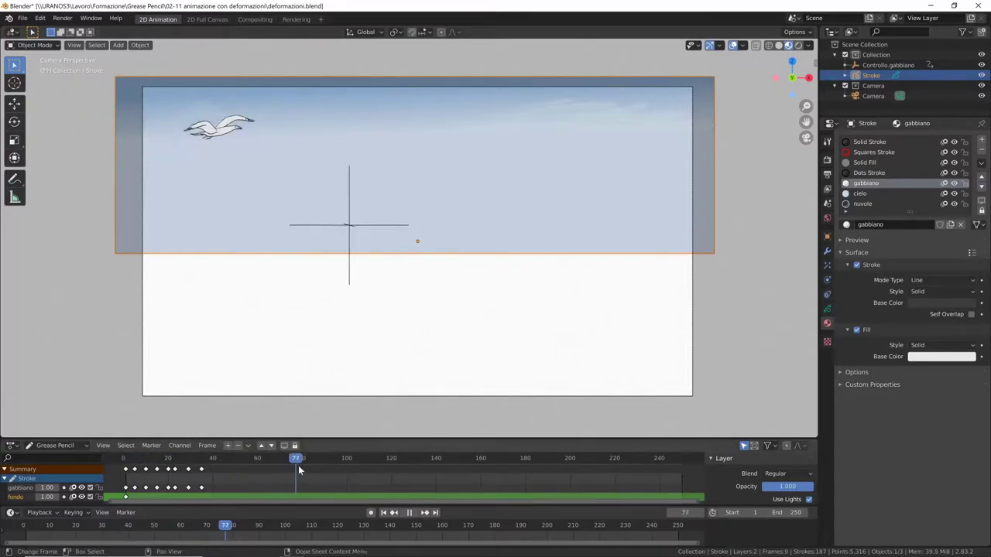
pyautogui.moveTo(550, 488)
pyautogui.mouseDown()
pyautogui.moveTo(655, 485)
pyautogui.moveTo(495, 471)
pyautogui.moveTo(140, 468)
pyautogui.moveTo(225, 480)
pyautogui.mouseUp()
# Step: Inspect the gull's Time Offset modifier and replay the flight, pausing at frame 72
pyautogui.press('space')
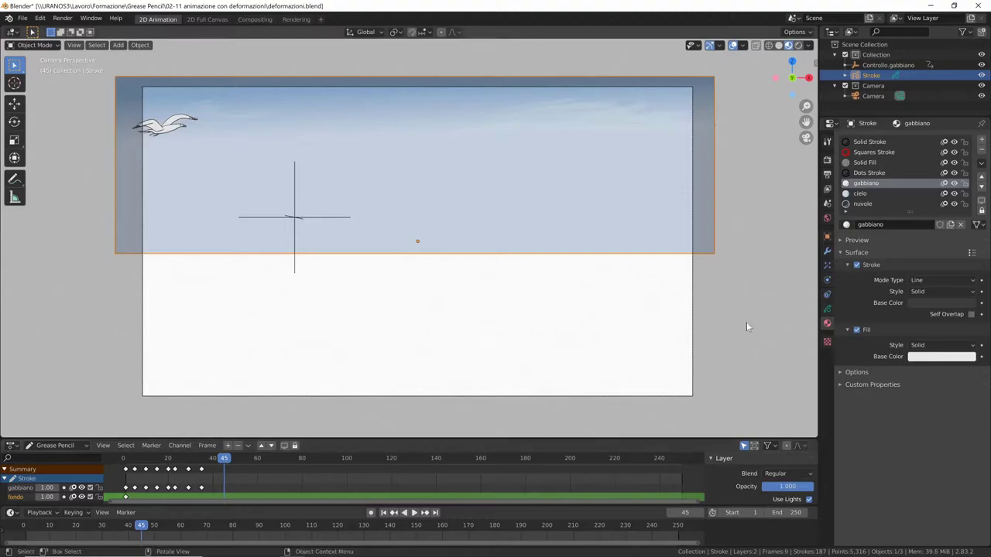
pyautogui.click(827, 250)
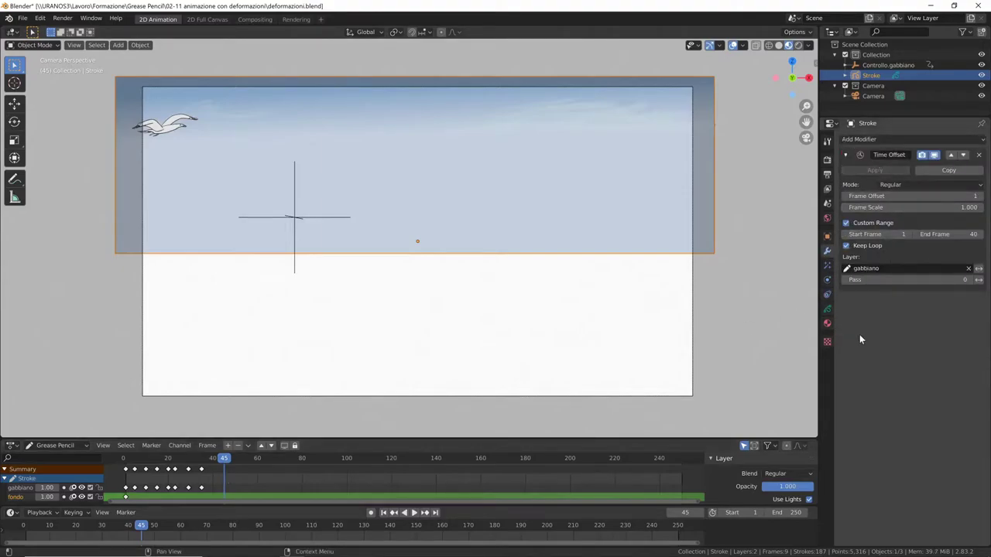
pyautogui.moveTo(224, 458)
pyautogui.mouseDown()
pyautogui.moveTo(124, 469)
pyautogui.moveTo(202, 474)
pyautogui.mouseUp()
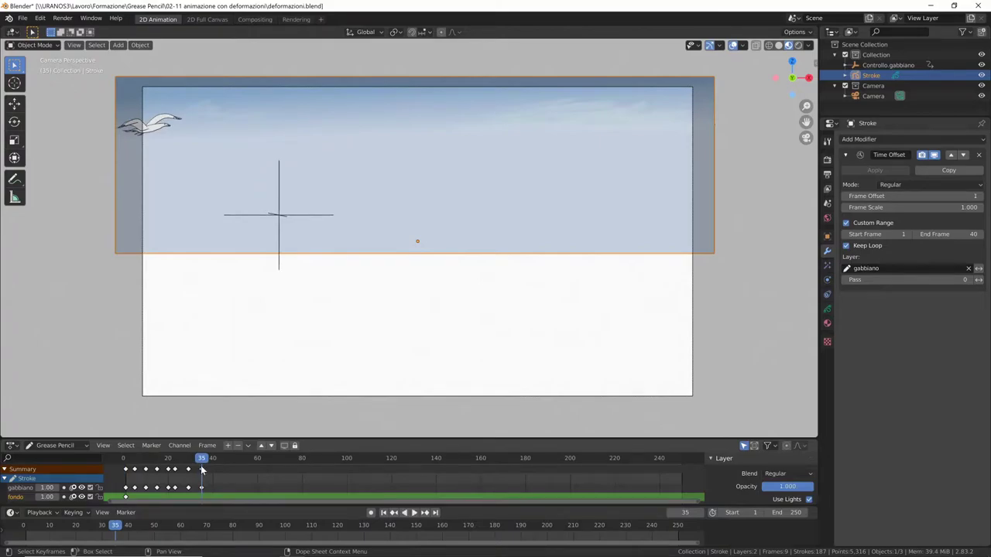
pyautogui.moveTo(202, 462)
pyautogui.mouseDown()
pyautogui.moveTo(608, 482)
pyautogui.moveTo(568, 476)
pyautogui.mouseUp()
pyautogui.press('space')
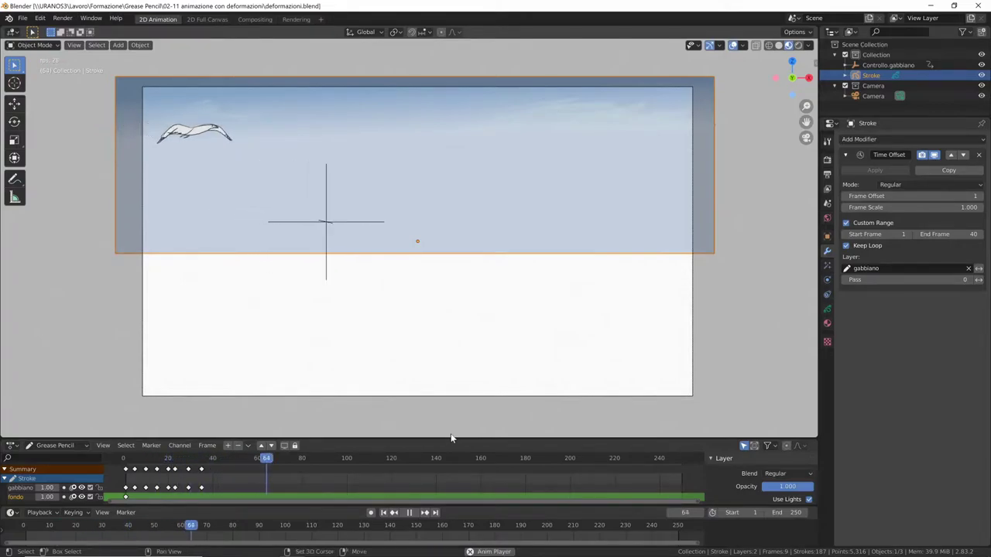
pyautogui.press('space')
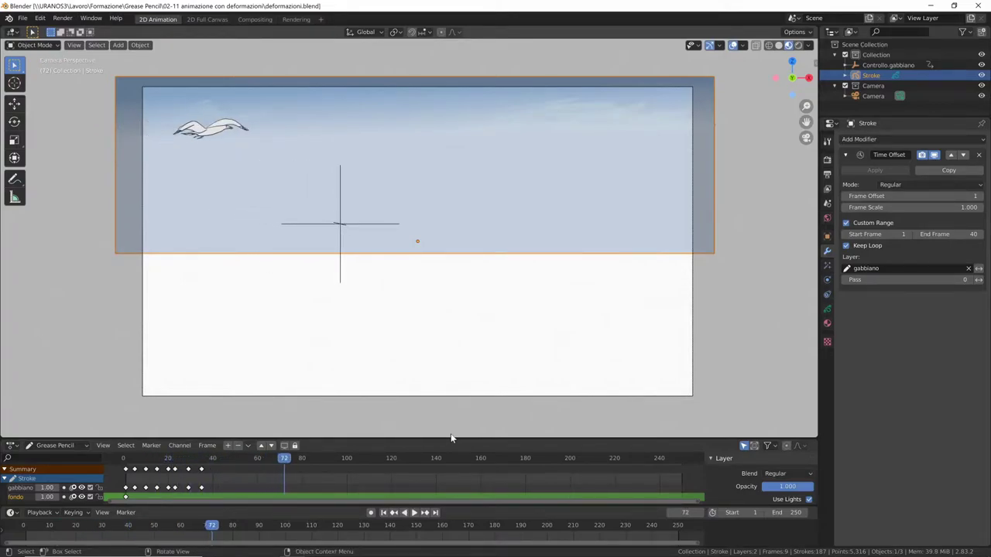
# Step: Add a new layer 'mare' and create a new material slot named 'mare'
pyautogui.click(828, 310)
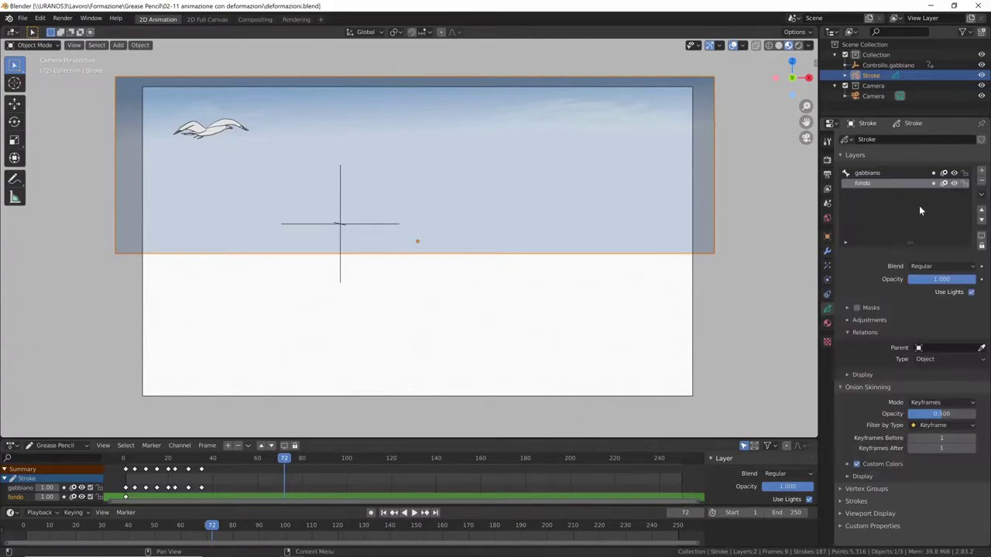
pyautogui.click(981, 173)
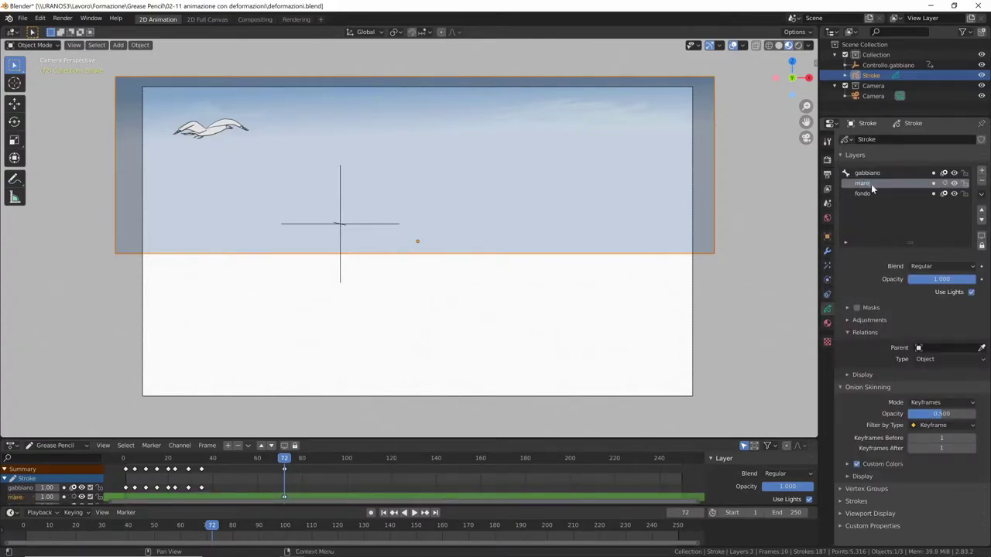
pyautogui.hotkey('ctrl', 'Tab')
pyautogui.click(980, 140)
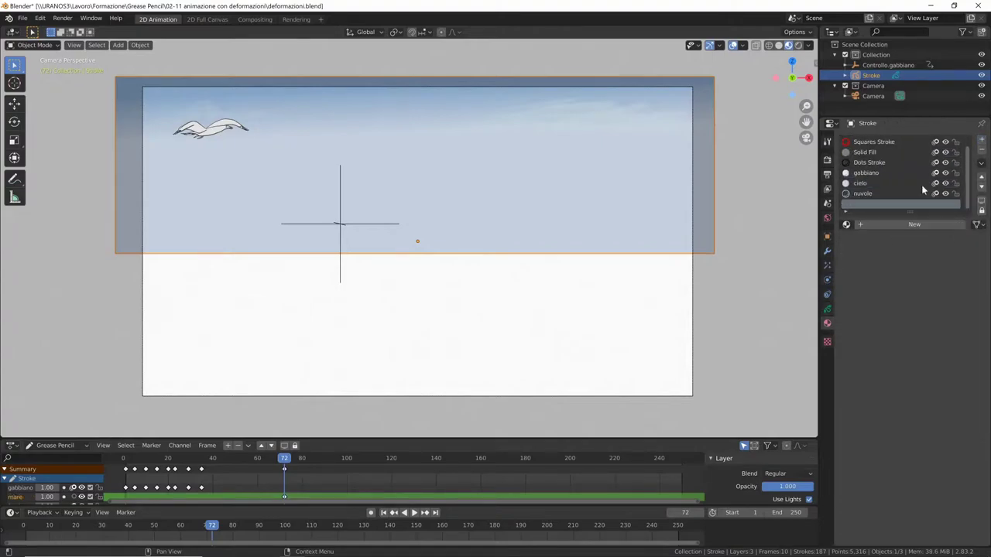
pyautogui.click(876, 223)
pyautogui.click(881, 226)
pyautogui.write('mare')
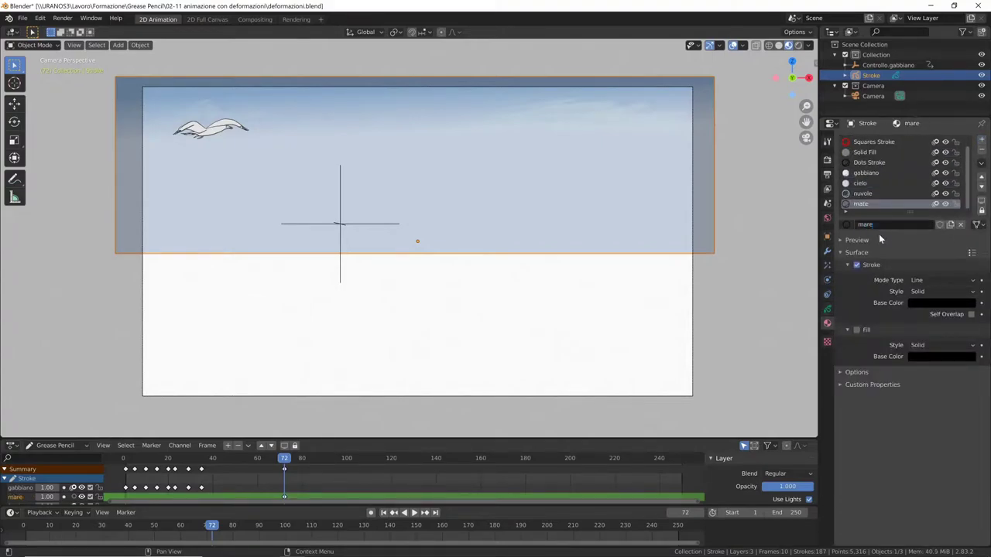
# Step: Give the mare material a dark blue stroke and enabled teal fill, then enter Draw mode
pyautogui.click(927, 302)
pyautogui.moveTo(928, 193); pyautogui.dragTo(943, 173)
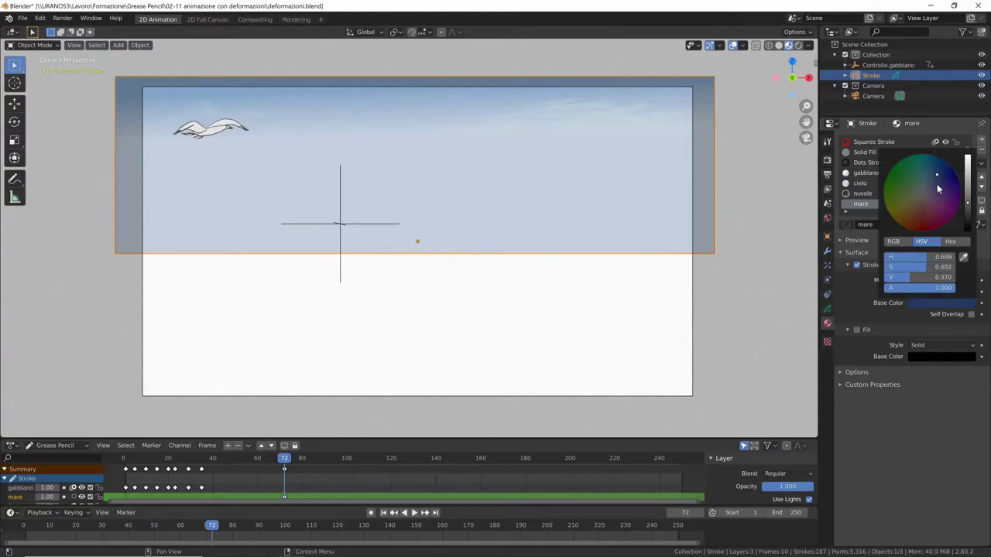
pyautogui.click(857, 330)
pyautogui.click(942, 356)
pyautogui.moveTo(967, 280)
pyautogui.mouseDown()
pyautogui.moveTo(966, 248)
pyautogui.moveTo(939, 246)
pyautogui.mouseUp()
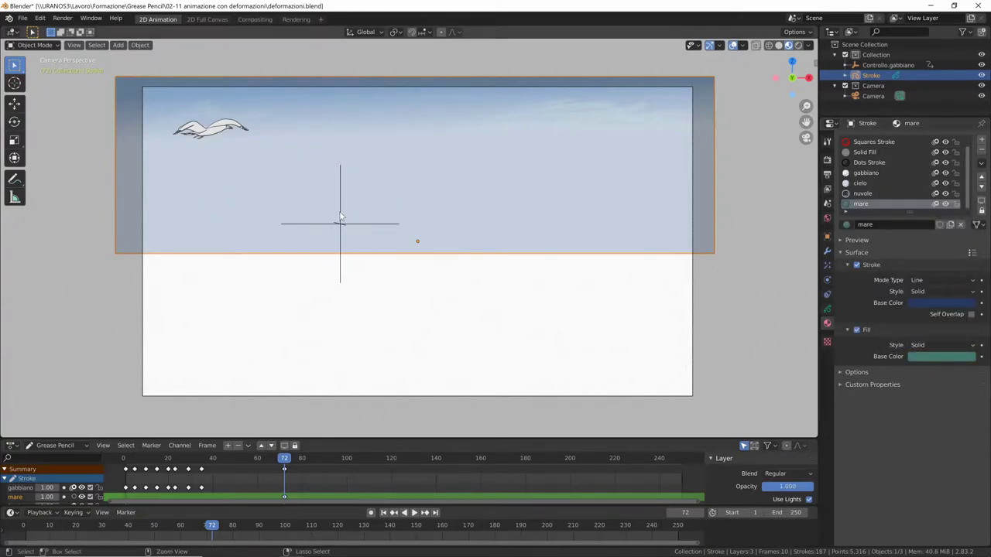
pyautogui.hotkey('ctrl', 'Tab')
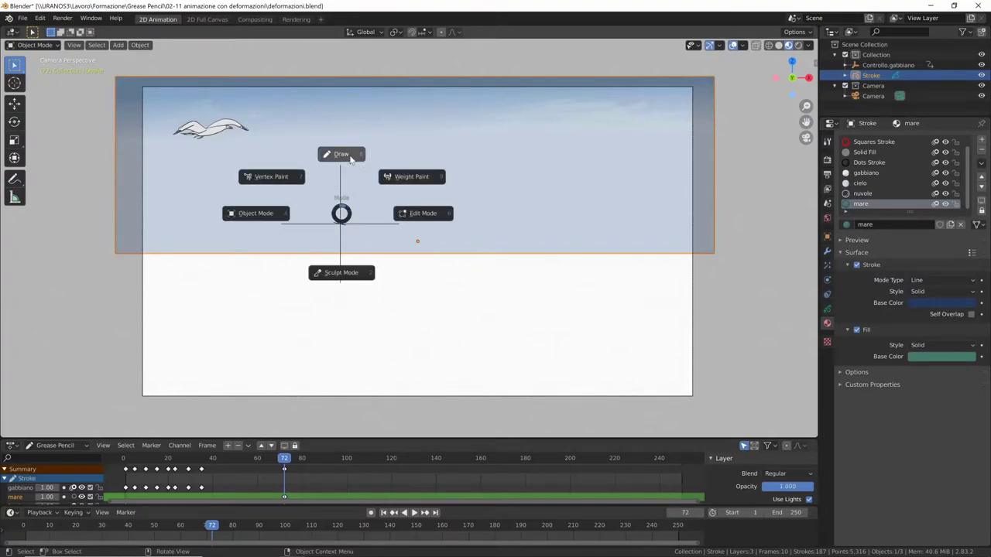
pyautogui.click(345, 156)
# Step: Draw the wavy closed sea shape across the lower frame with the Ink Pen brush
pyautogui.click(52, 32)
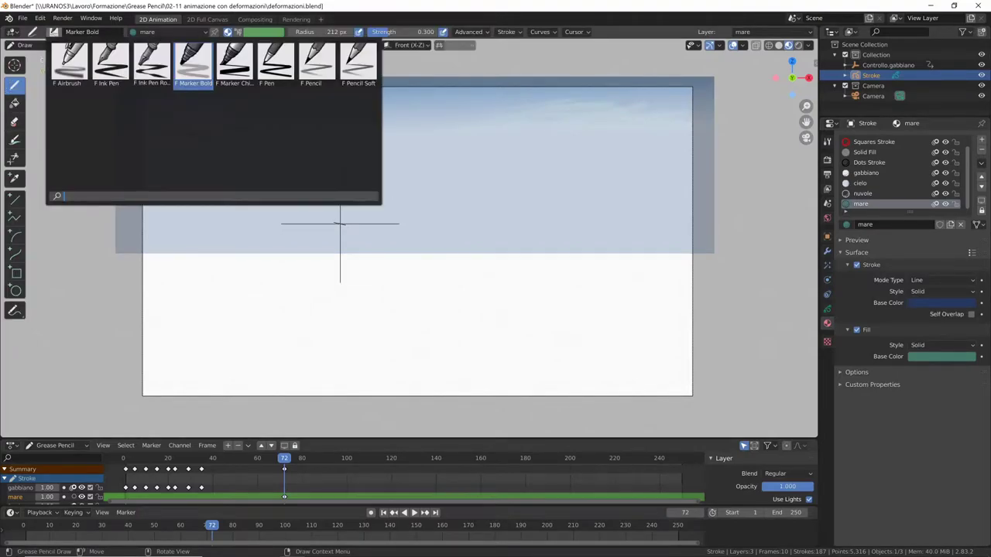
pyautogui.click(110, 66)
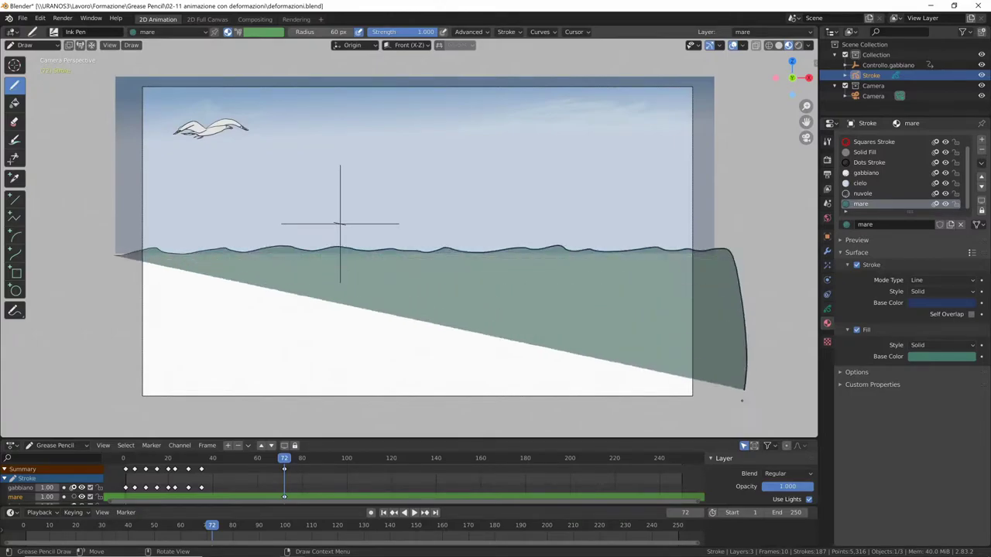
pyautogui.moveTo(648, 248); pyautogui.dragTo(114, 254)
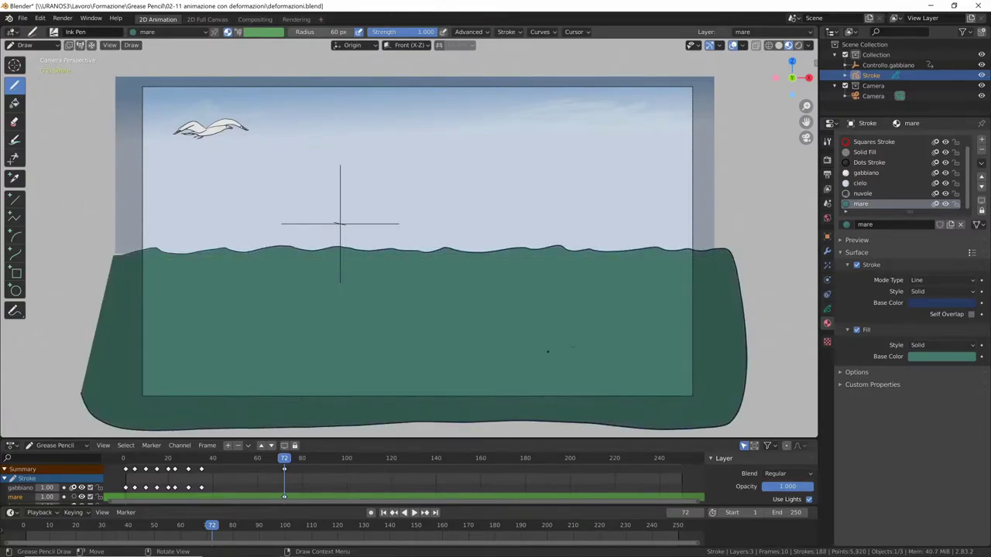
# Step: Switch the sea fill to a linear gradient, set its secondary colour, and rotate it -100°
pyautogui.click(942, 358)
pyautogui.click(940, 345)
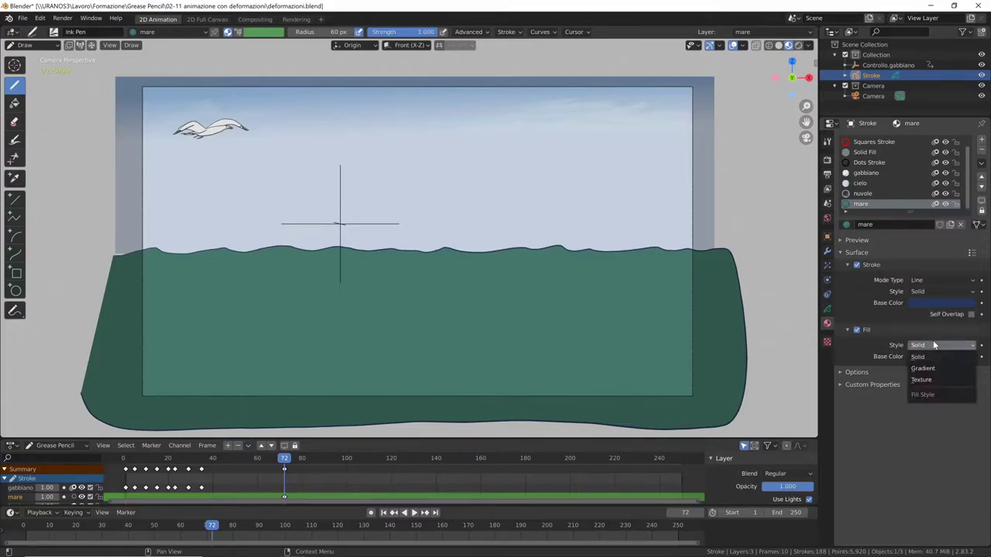
pyautogui.click(946, 362)
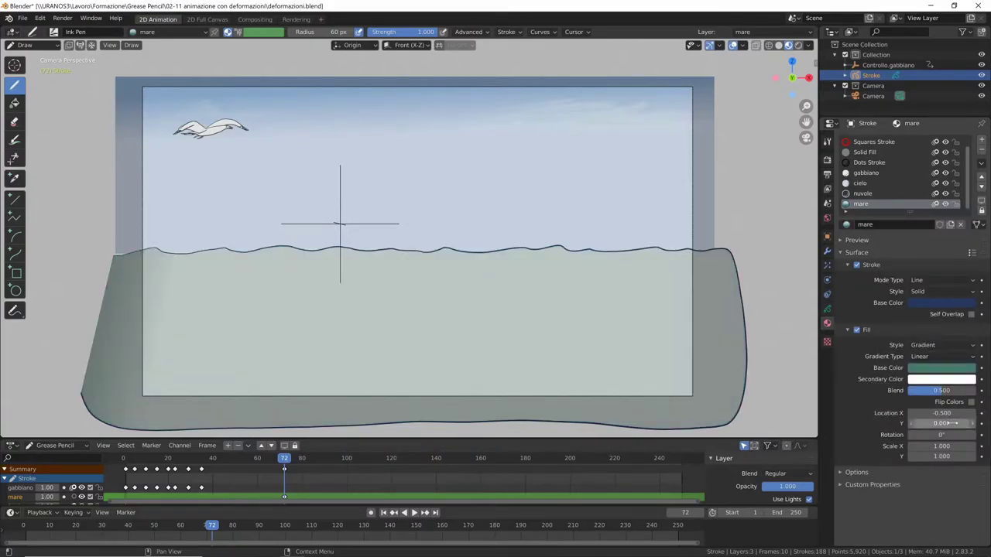
pyautogui.moveTo(946, 434)
pyautogui.mouseDown()
pyautogui.moveTo(967, 434)
pyautogui.moveTo(913, 423)
pyautogui.moveTo(967, 445)
pyautogui.moveTo(906, 456)
pyautogui.mouseUp()
pyautogui.click(942, 379)
pyautogui.click(938, 263)
pyautogui.click(941, 434)
pyautogui.write('-100')
pyautogui.press('Return')
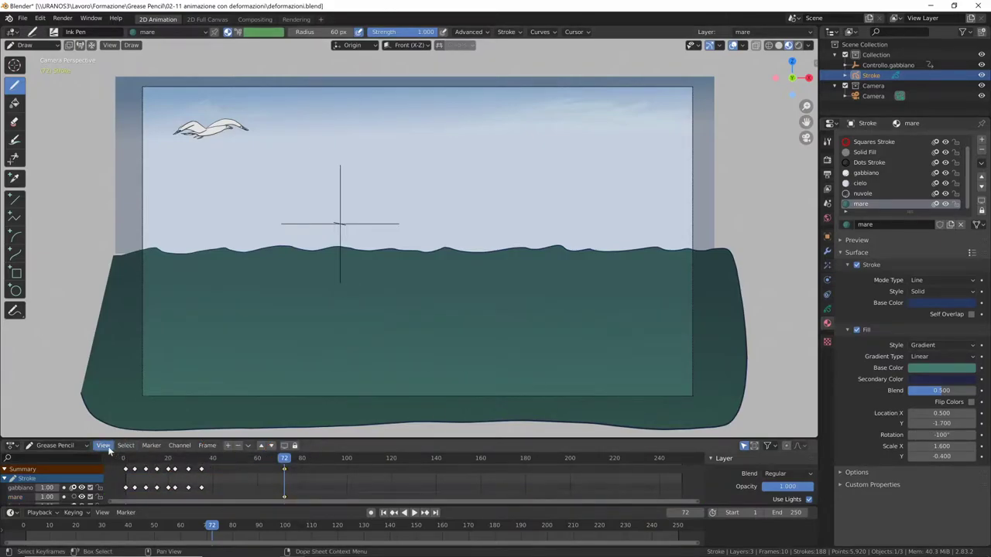
# Step: Shift the seagull keyframe in the dope sheet and preview the flight, stopping at frame 102
pyautogui.moveTo(116, 439); pyautogui.dragTo(155, 426)
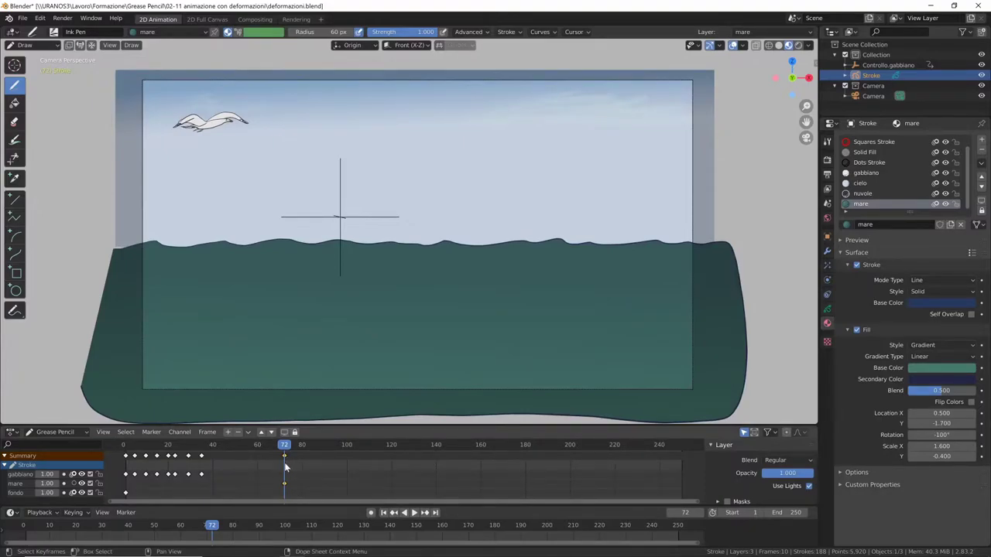
pyautogui.press('g')
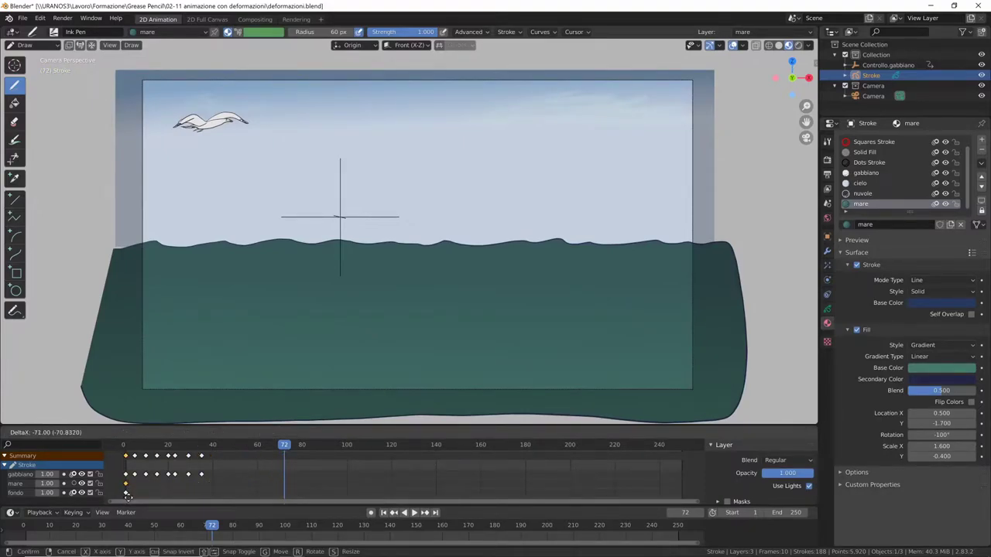
pyautogui.click(129, 492)
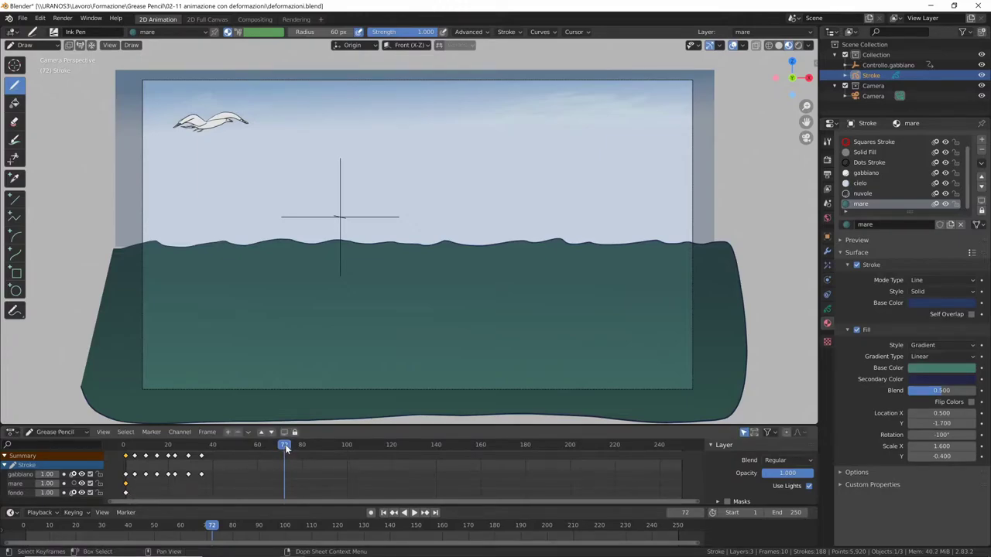
pyautogui.hotkey('shift', 'Left')
pyautogui.press('space')
pyautogui.moveTo(125, 472); pyautogui.dragTo(458, 492)
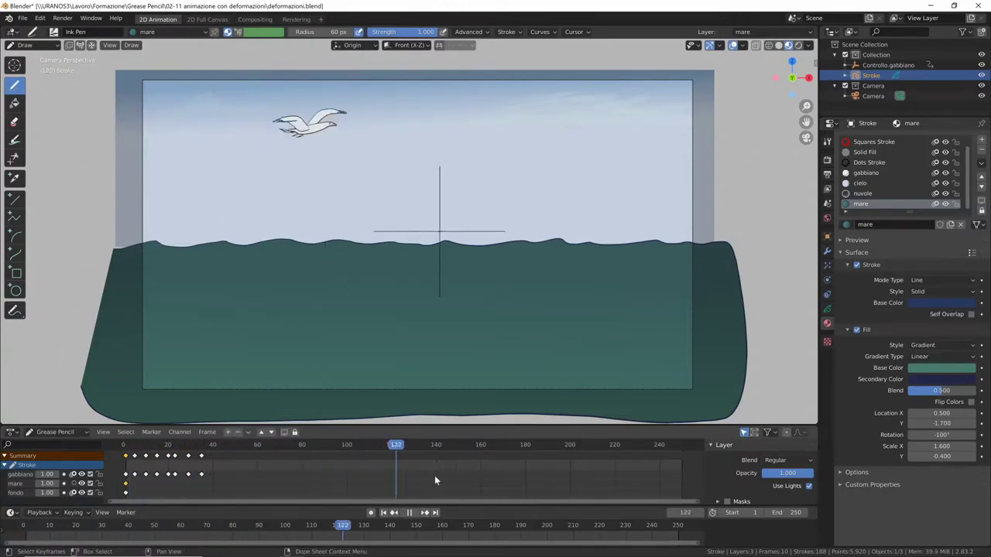
pyautogui.press('Escape')
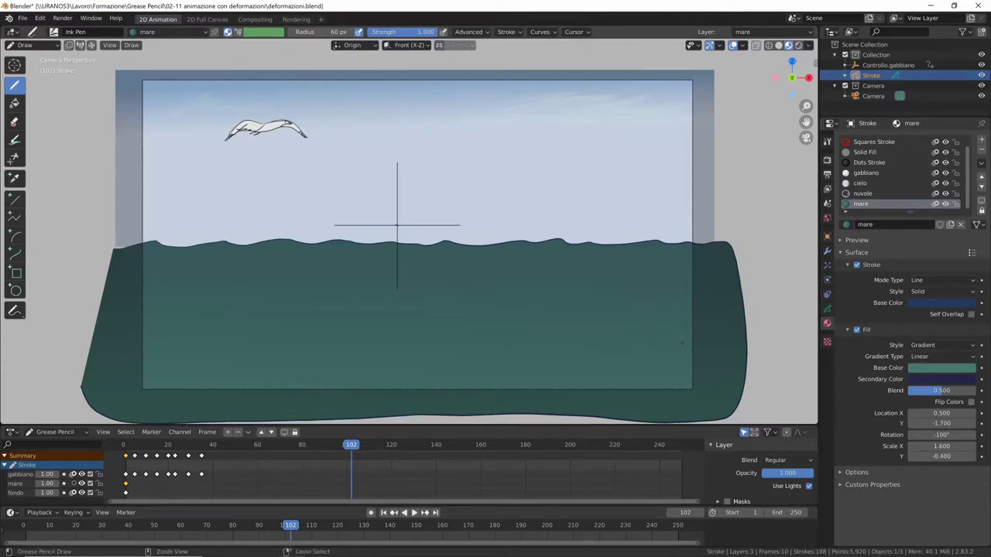
# Step: Save deformazioni.blend and bring up the Stroke object's Add Modifier list
pyautogui.hotkey('ctrl', 's')
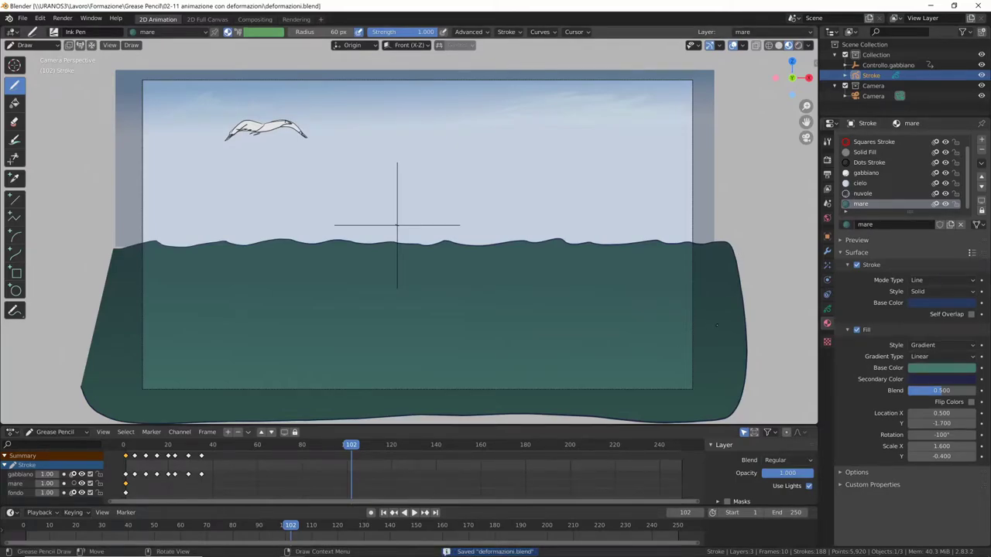
pyautogui.click(826, 251)
pyautogui.click(886, 140)
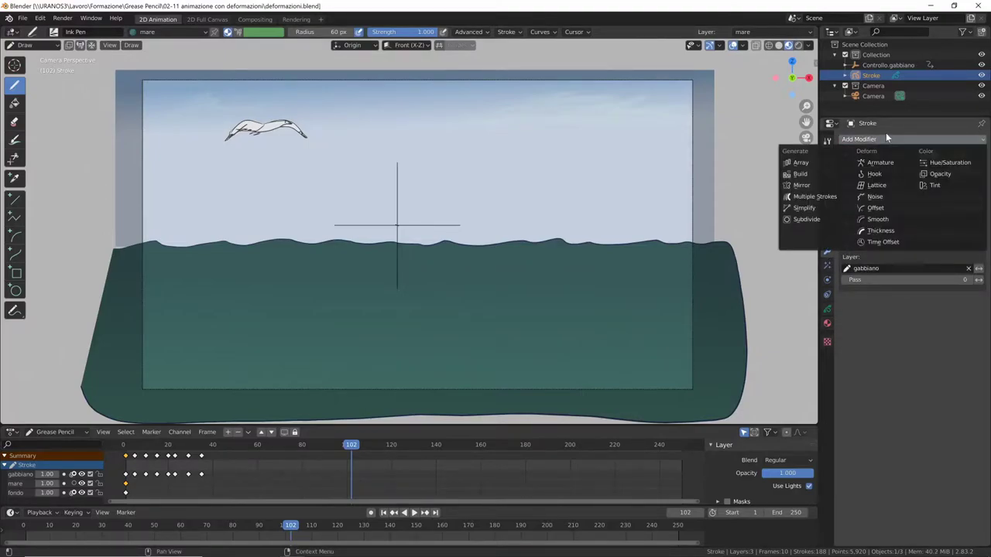
# Step: Add a Noise modifier limited to the mare layer and preview it
pyautogui.click(881, 199)
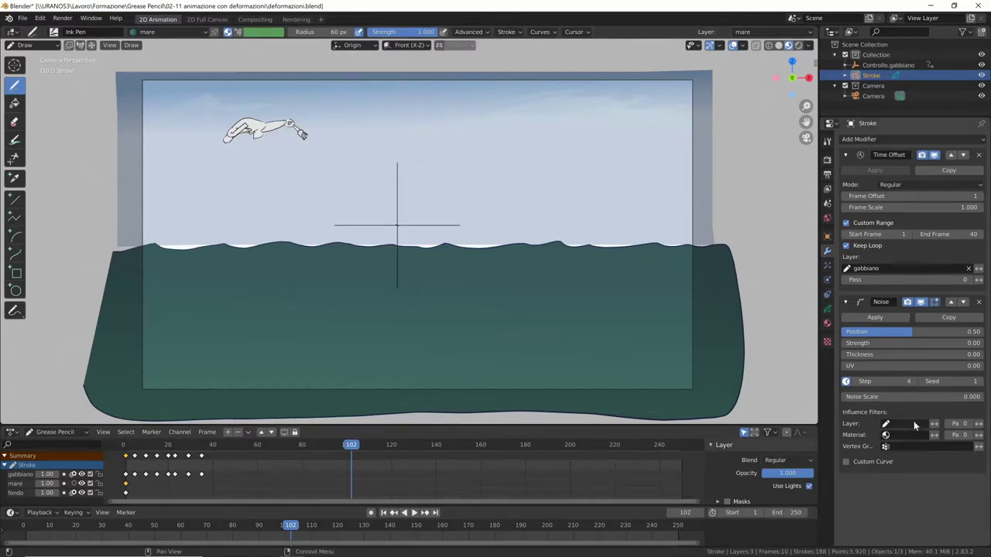
pyautogui.click(908, 423)
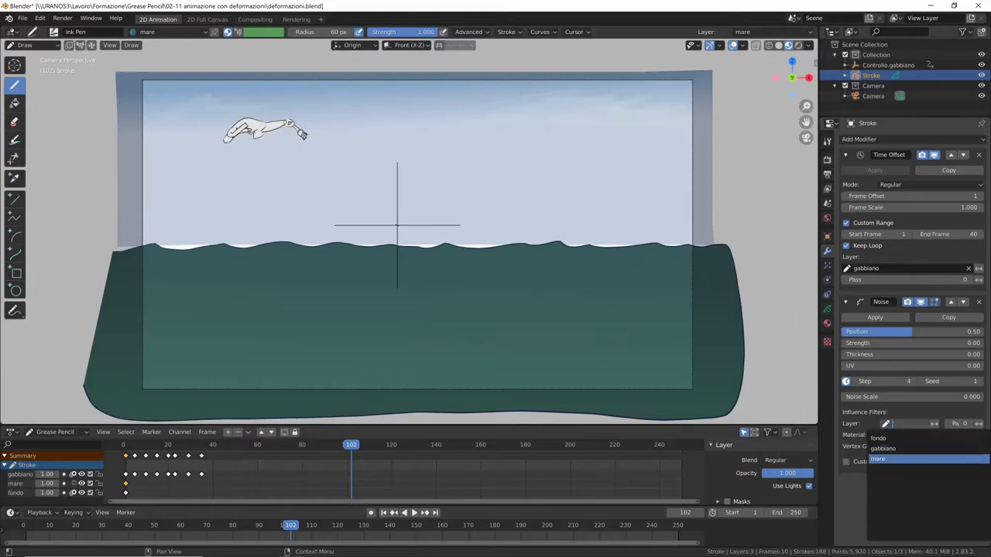
pyautogui.click(884, 460)
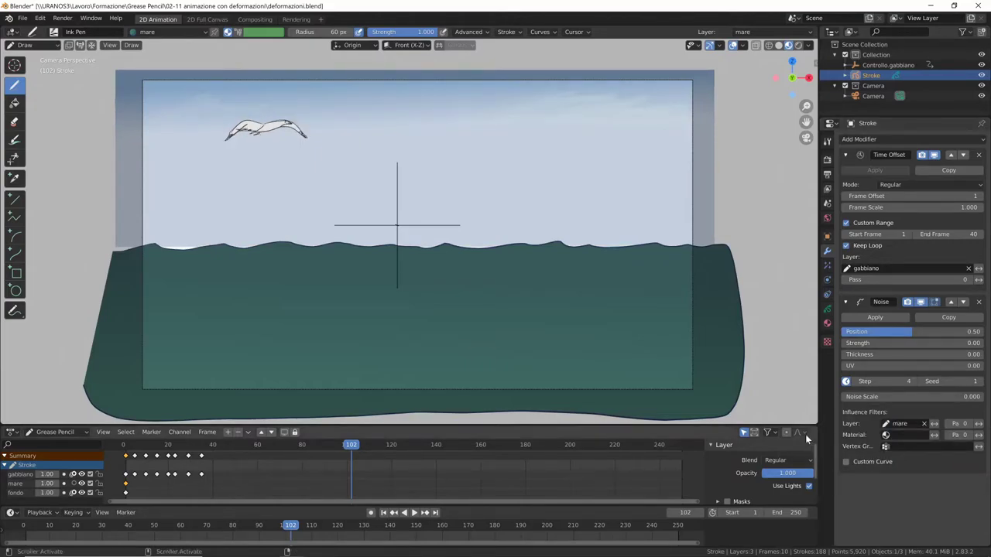
pyautogui.press('space')
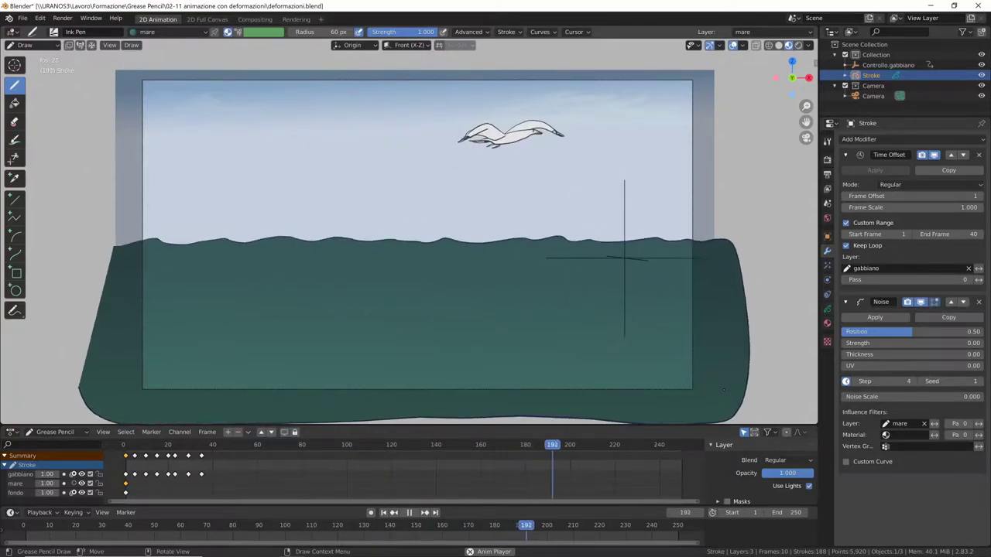
pyautogui.press('space')
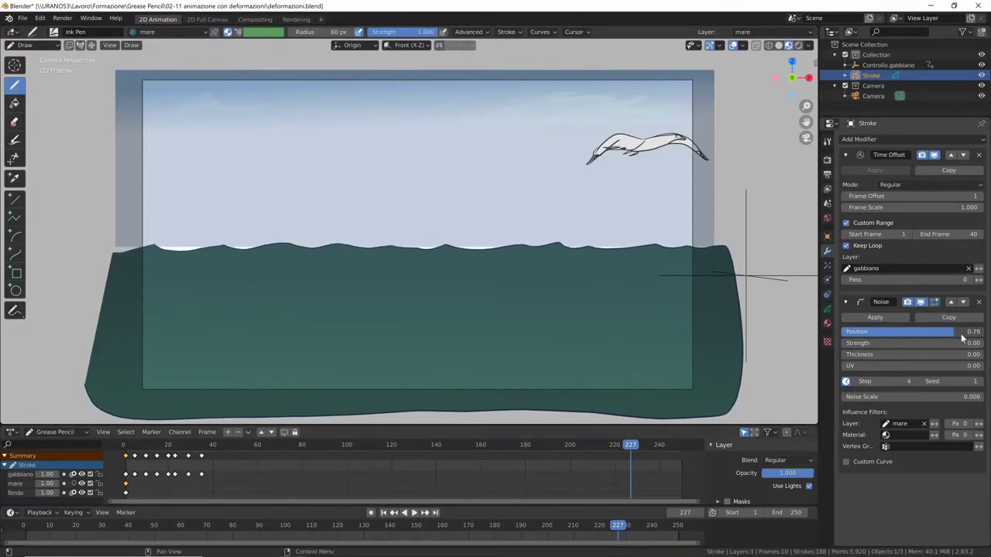
# Step: Tune the noise to Position 0.42, Thickness 0.24 and Noise Scale 0.112 while playing
pyautogui.moveTo(911, 329)
pyautogui.mouseDown()
pyautogui.moveTo(957, 332)
pyautogui.moveTo(856, 334)
pyautogui.mouseUp()
pyautogui.press('space')
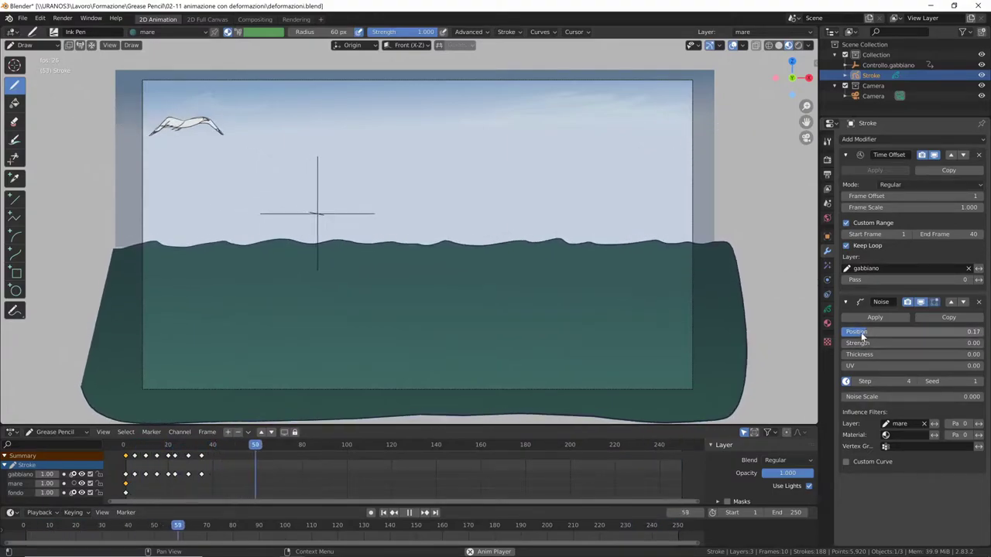
pyautogui.moveTo(864, 330)
pyautogui.mouseDown()
pyautogui.moveTo(945, 343)
pyautogui.moveTo(893, 343)
pyautogui.moveTo(906, 357)
pyautogui.moveTo(933, 356)
pyautogui.moveTo(857, 356)
pyautogui.mouseUp()
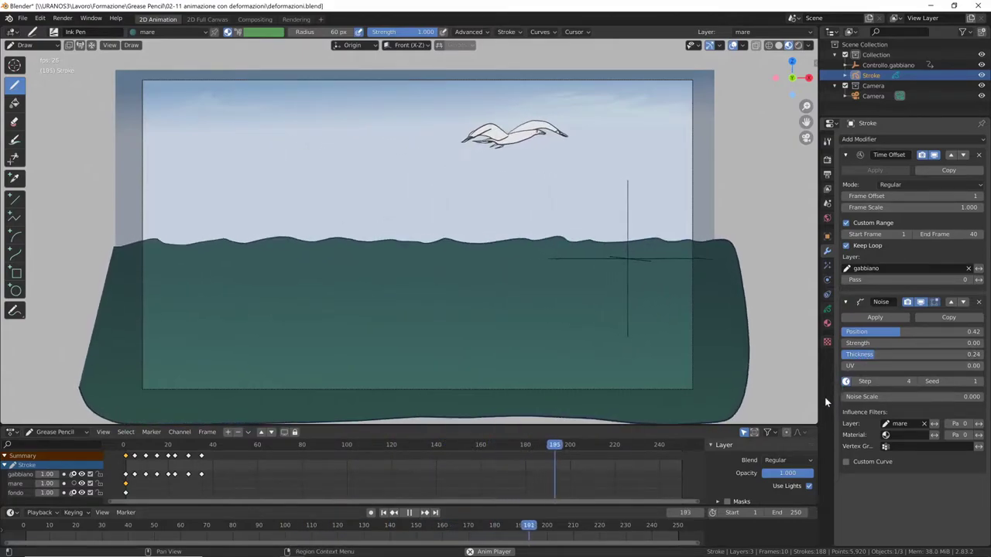
pyautogui.moveTo(845, 396); pyautogui.dragTo(897, 396)
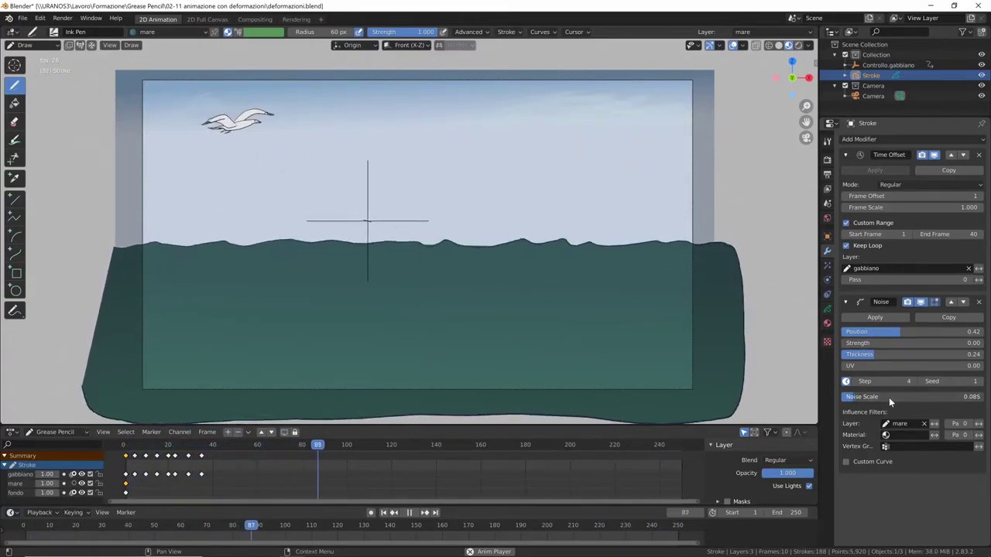
pyautogui.moveTo(889, 397); pyautogui.dragTo(894, 397)
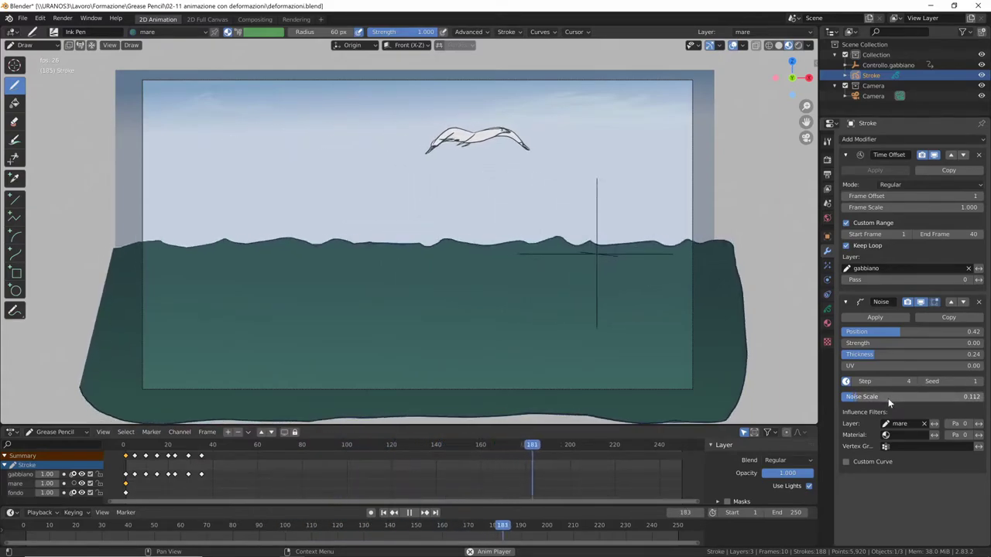
pyautogui.press('Escape')
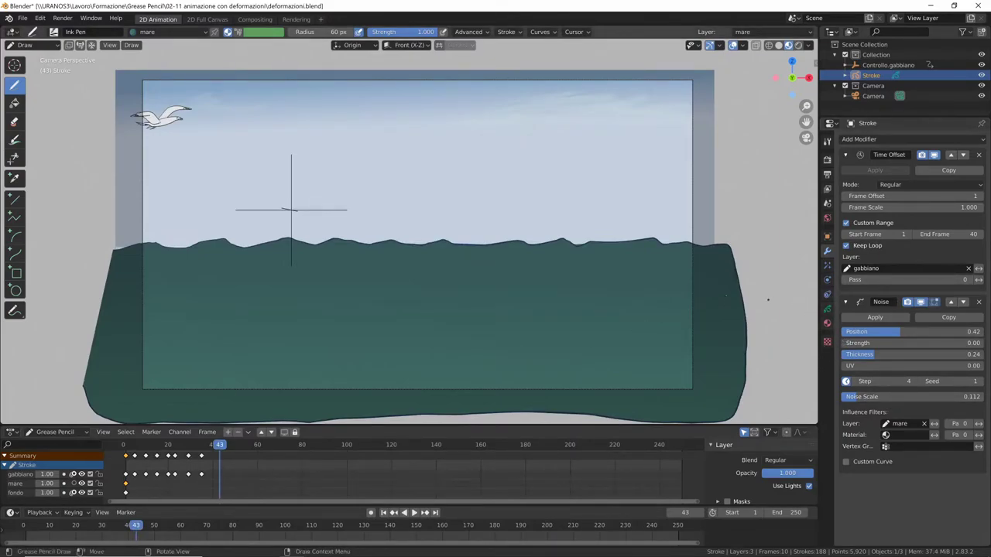
# Step: In Edit Mode, enlarge the sea stroke and shift it along Y, then return to Object Mode and play
pyautogui.hotkey('ctrl', 'Tab')
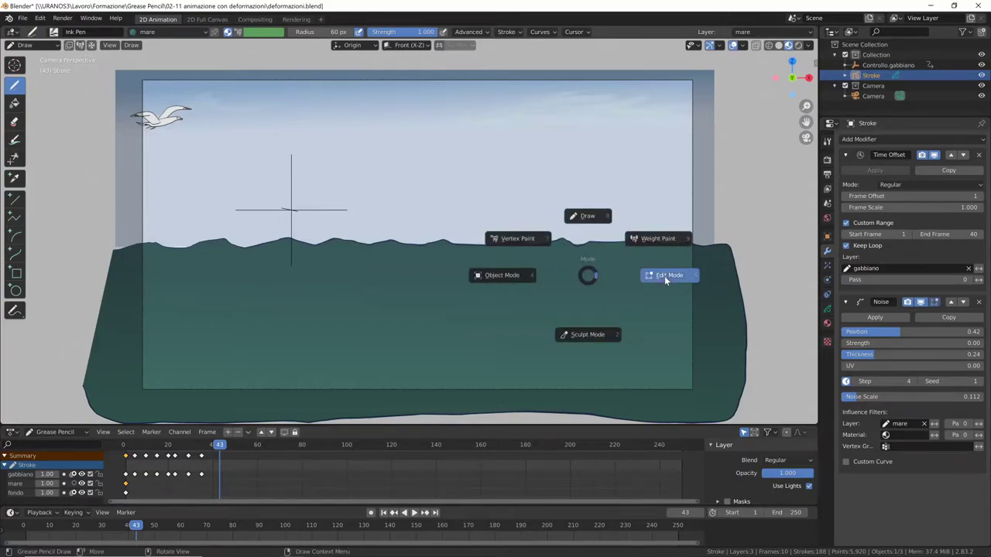
pyautogui.click(664, 276)
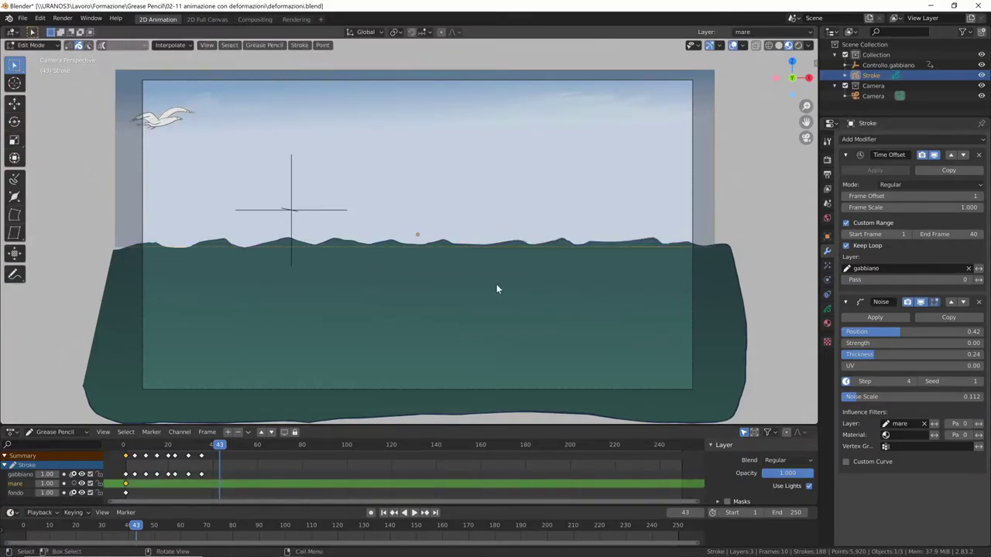
pyautogui.press('s')
pyautogui.click(492, 325)
pyautogui.press('g')
pyautogui.press('y')
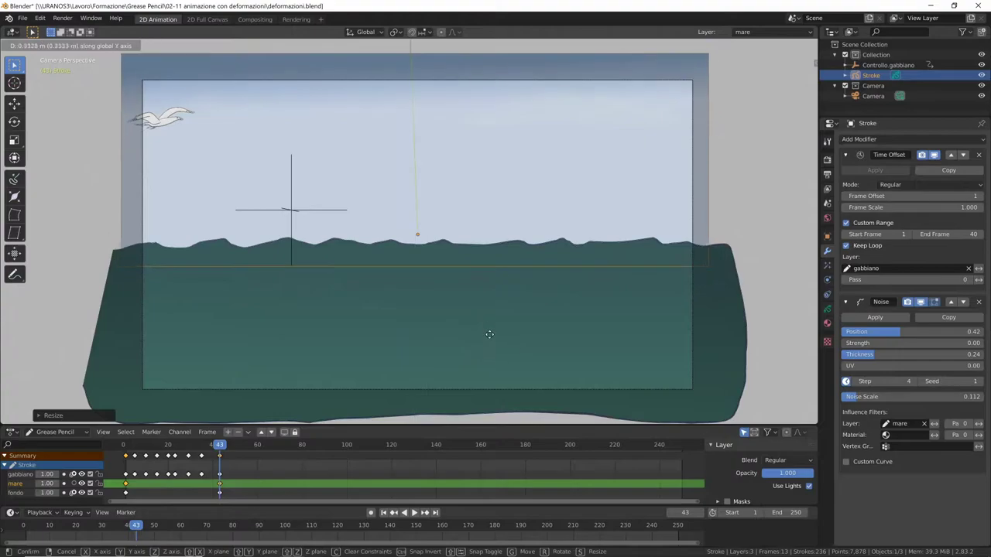
pyautogui.click(491, 344)
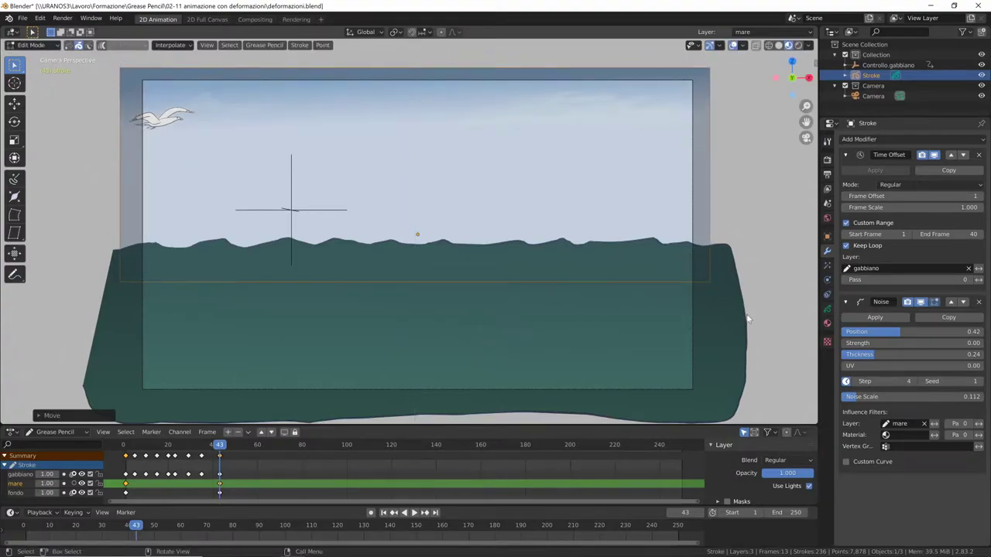
pyautogui.press('Tab')
pyautogui.press('space')
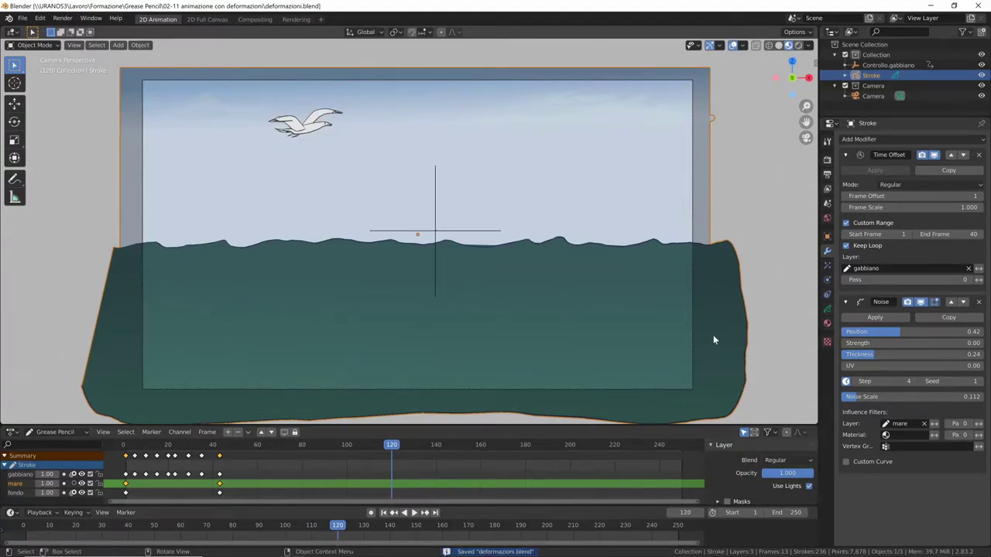
# Step: Add a second Noise modifier limited to the fondo layer
pyautogui.press('space')
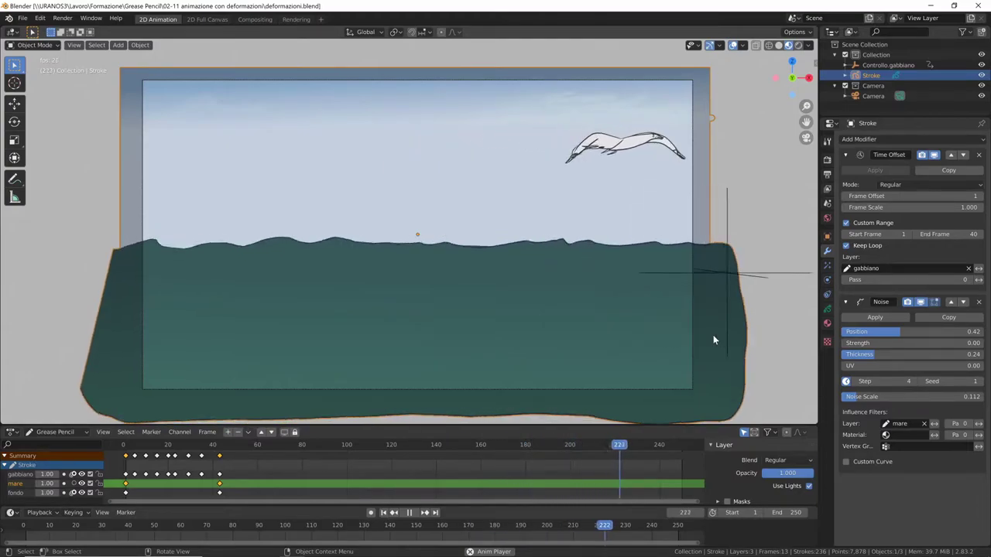
pyautogui.press('space')
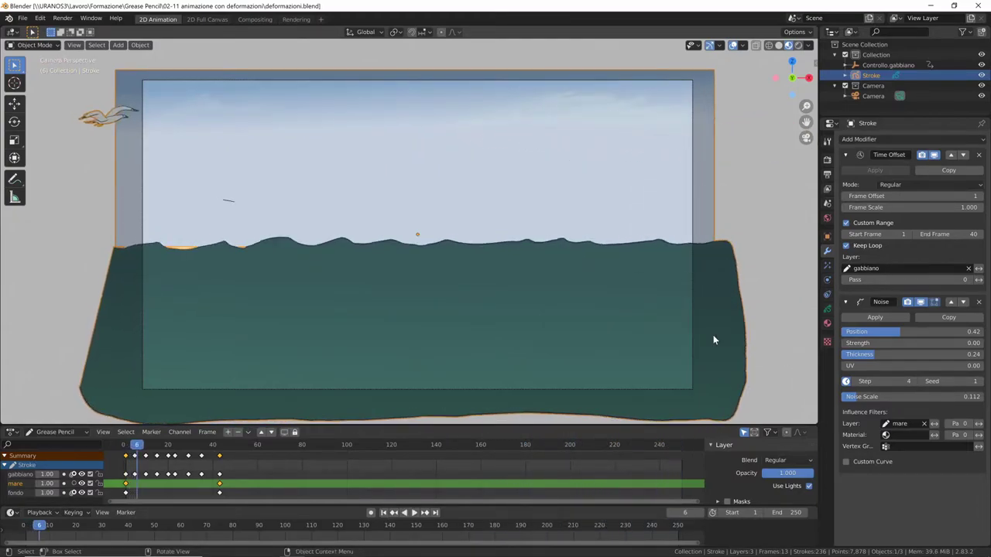
pyautogui.click(898, 138)
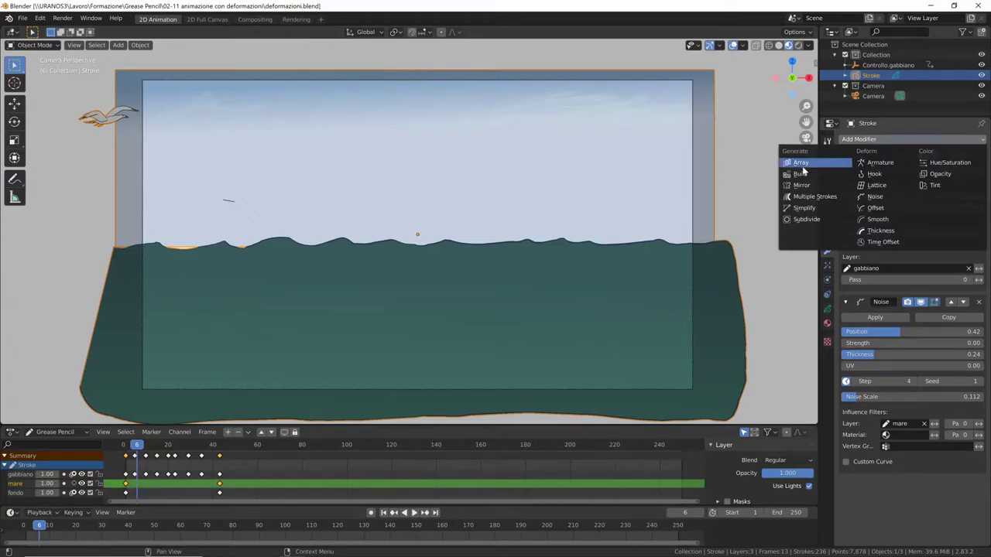
pyautogui.click(874, 198)
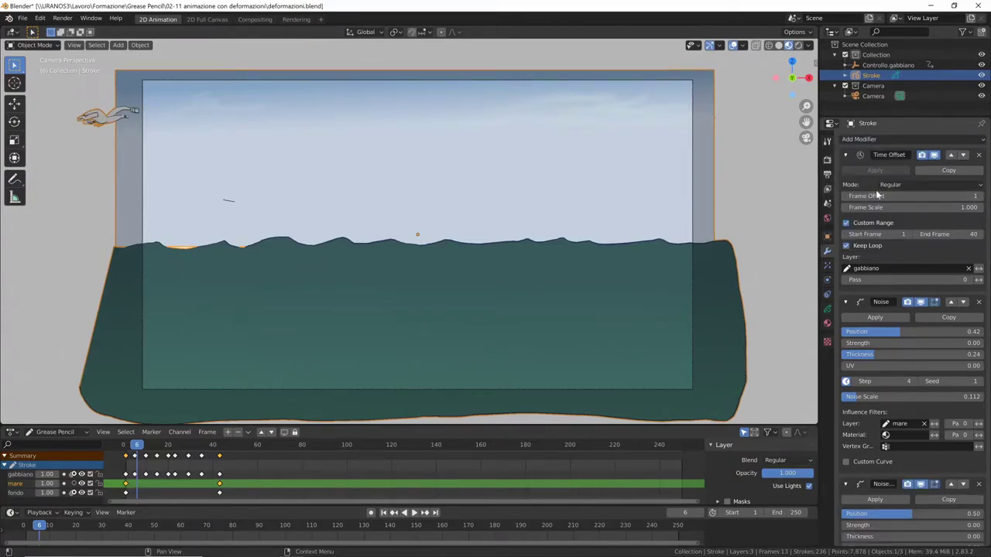
pyautogui.click(901, 492)
pyautogui.click(890, 386)
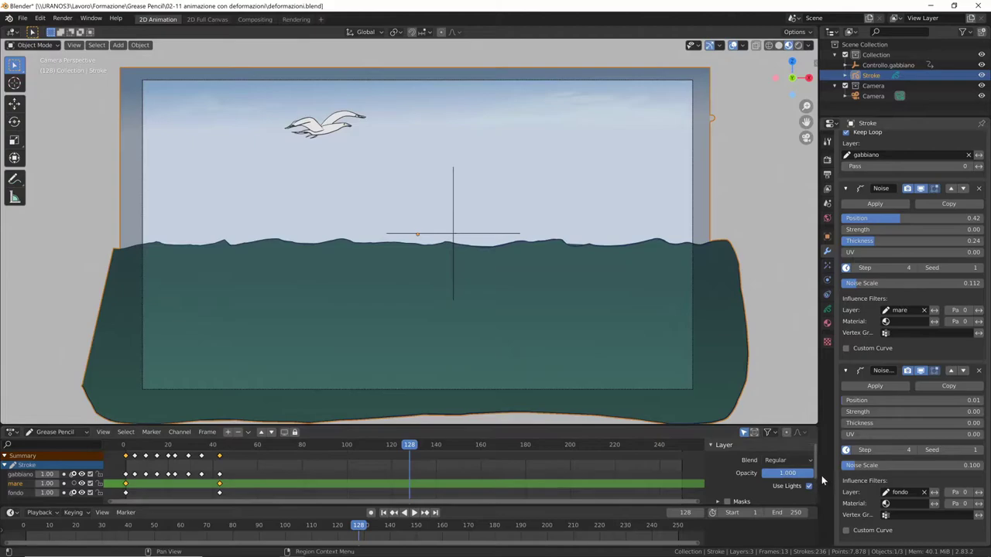
# Step: Set the second noise's Position to 0.37 and Strength to 0.60, then save the file
pyautogui.press('space')
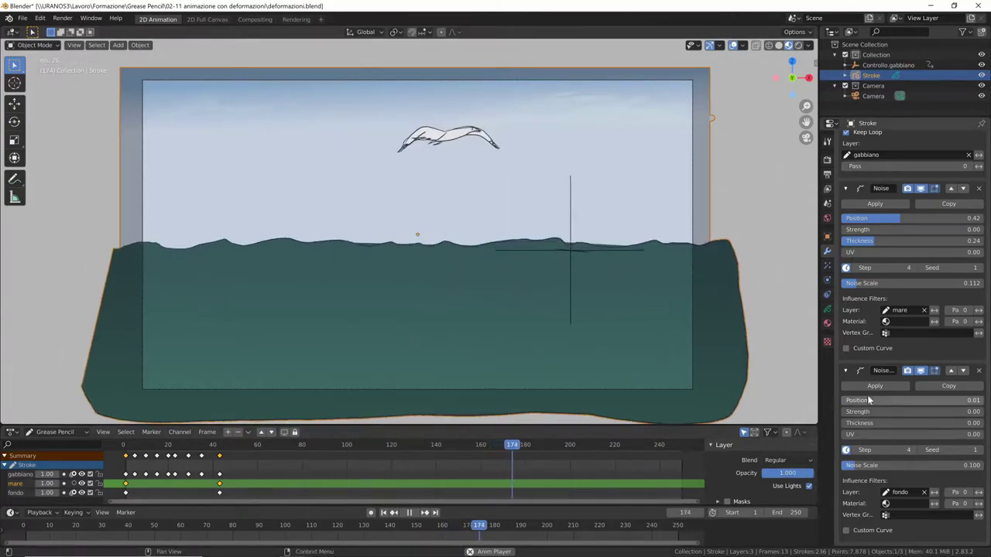
pyautogui.moveTo(867, 395)
pyautogui.mouseDown()
pyautogui.moveTo(909, 400)
pyautogui.moveTo(882, 403)
pyautogui.mouseUp()
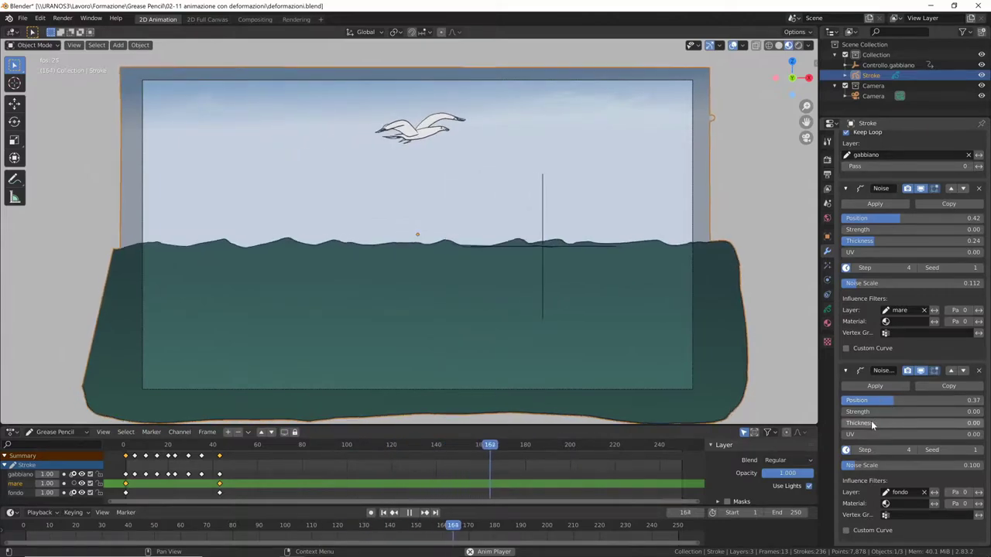
pyautogui.moveTo(871, 415); pyautogui.dragTo(929, 415)
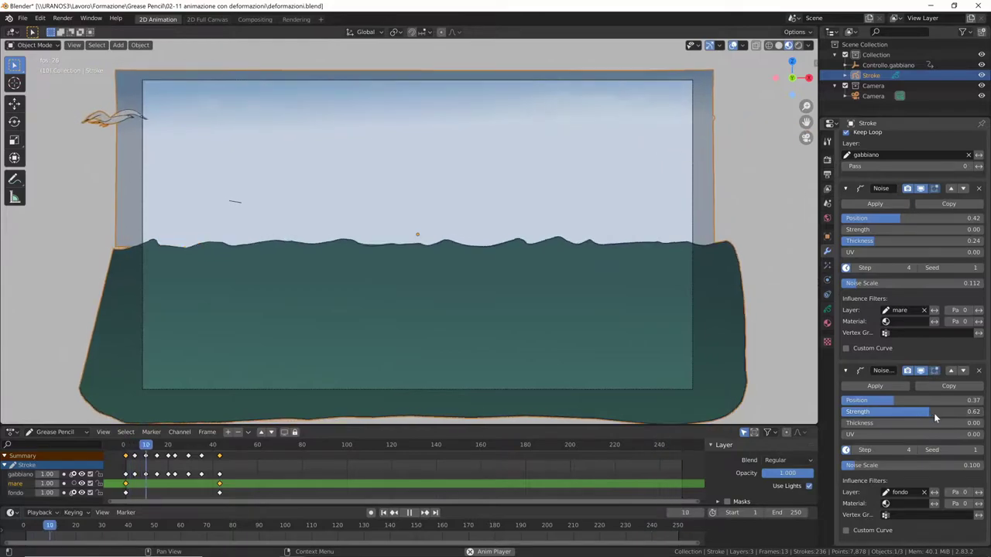
pyautogui.moveTo(928, 411); pyautogui.dragTo(911, 417)
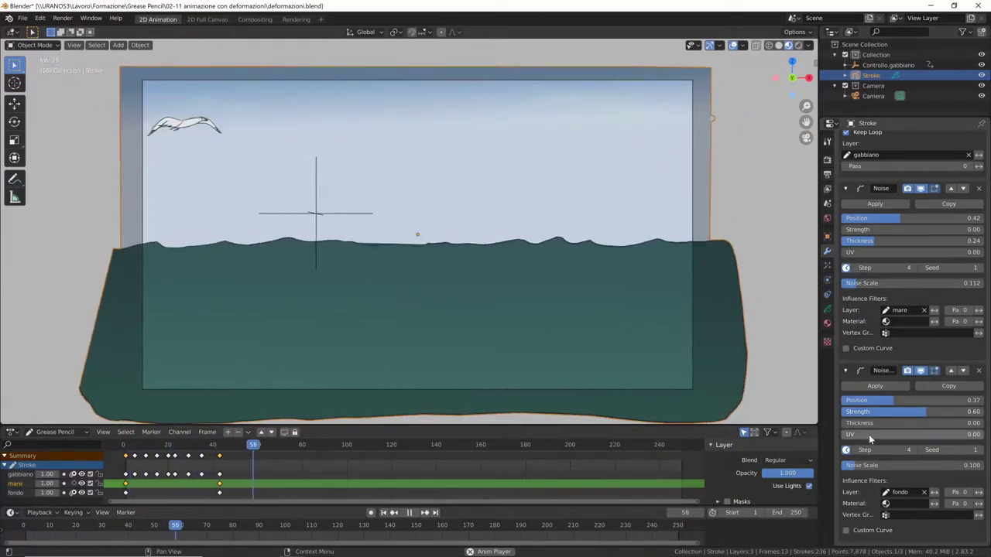
pyautogui.hotkey('ctrl', 's')
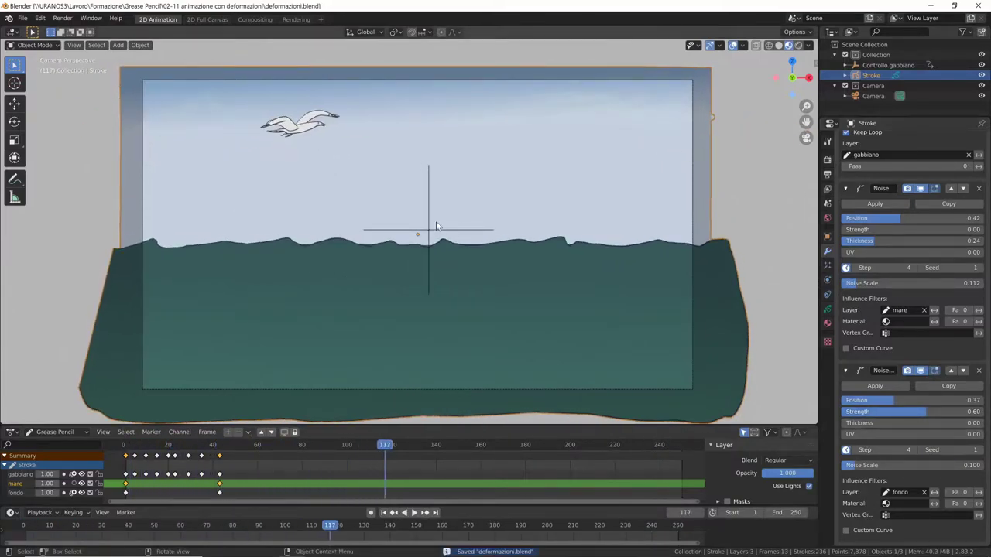
pyautogui.click(438, 234)
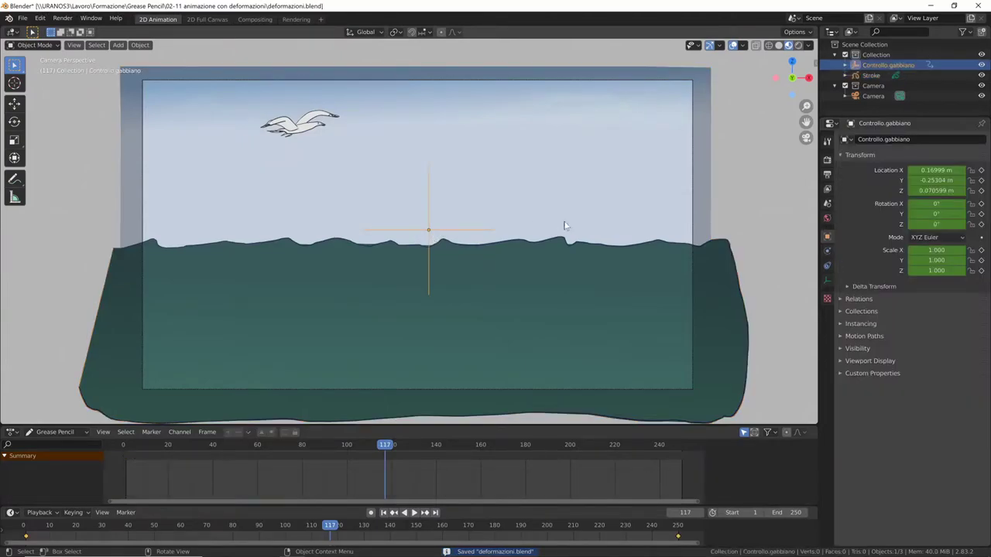
# Step: Hide the Controllo.gabbiano empty, preview playback, and select the Stroke object in camera view
pyautogui.click(980, 65)
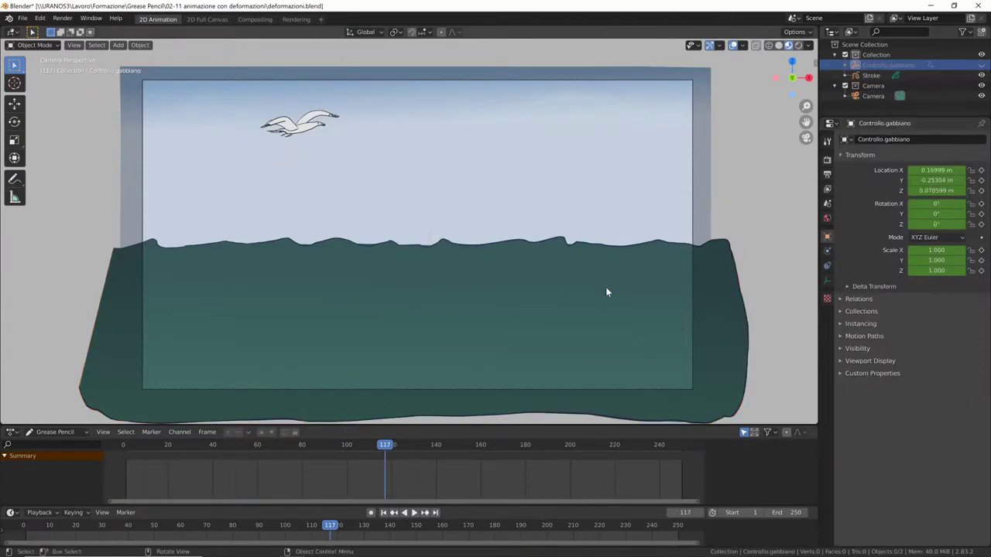
pyautogui.press('space')
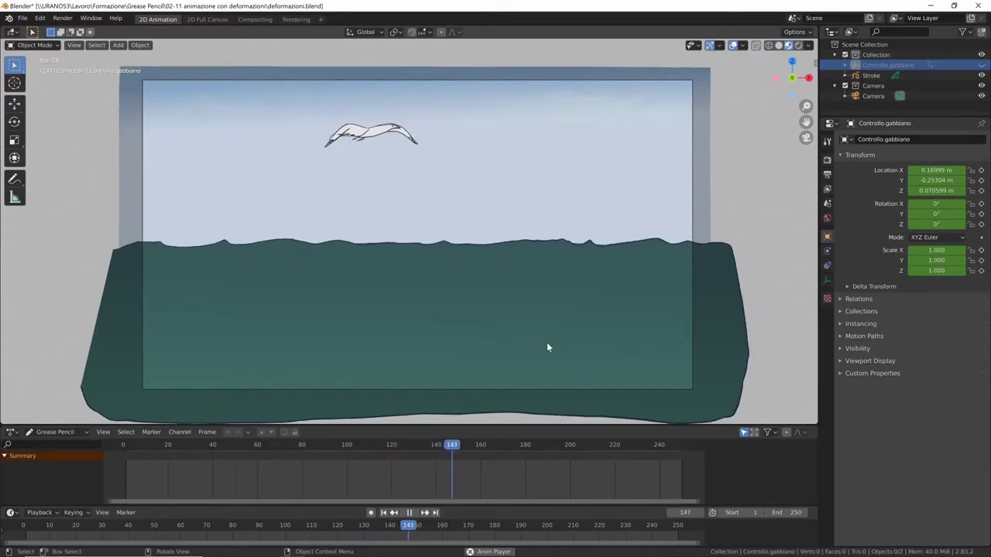
pyautogui.press('space')
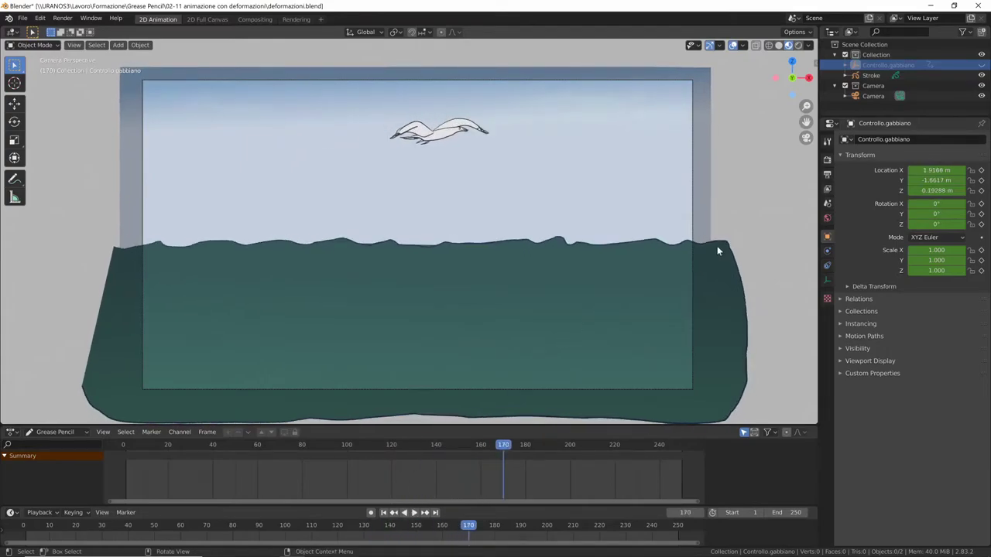
pyautogui.click(716, 247)
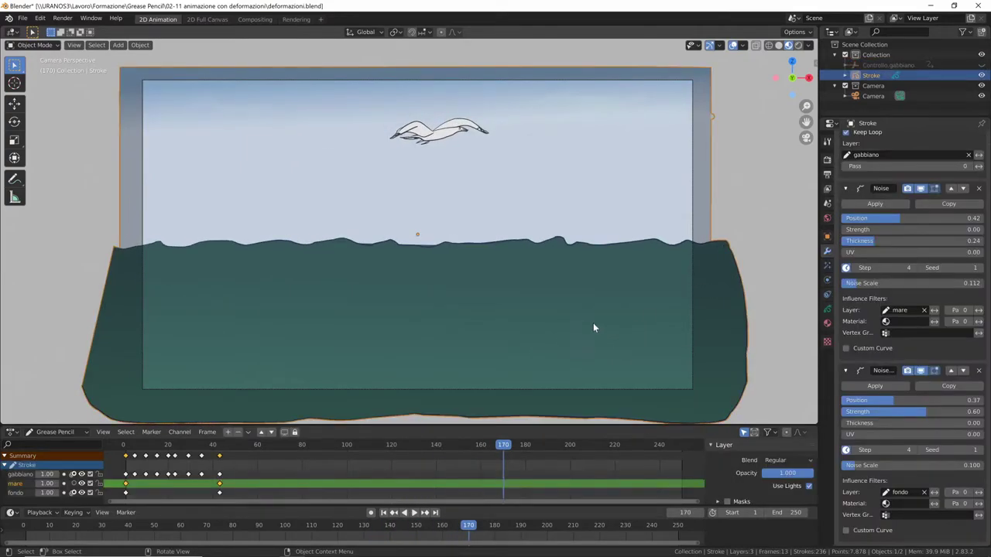
pyautogui.moveTo(593, 328)
pyautogui.mouseDown(button='middle')
pyautogui.moveTo(681, 332)
pyautogui.moveTo(618, 340)
pyautogui.mouseUp(button='middle')
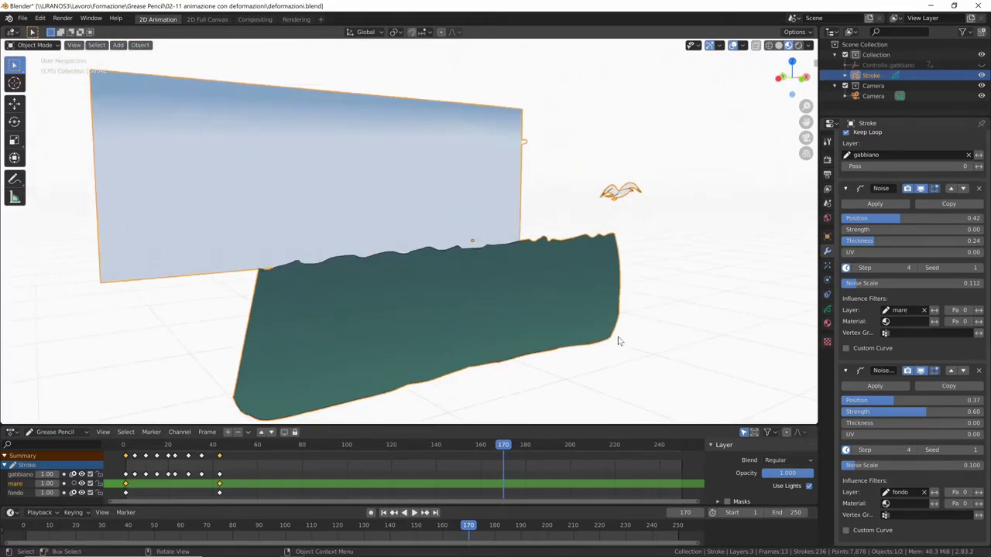
pyautogui.press('KP_0')
# Step: Add a plain-axes empty at the origin named Controllo.mare
pyautogui.hotkey('shift', 'a')
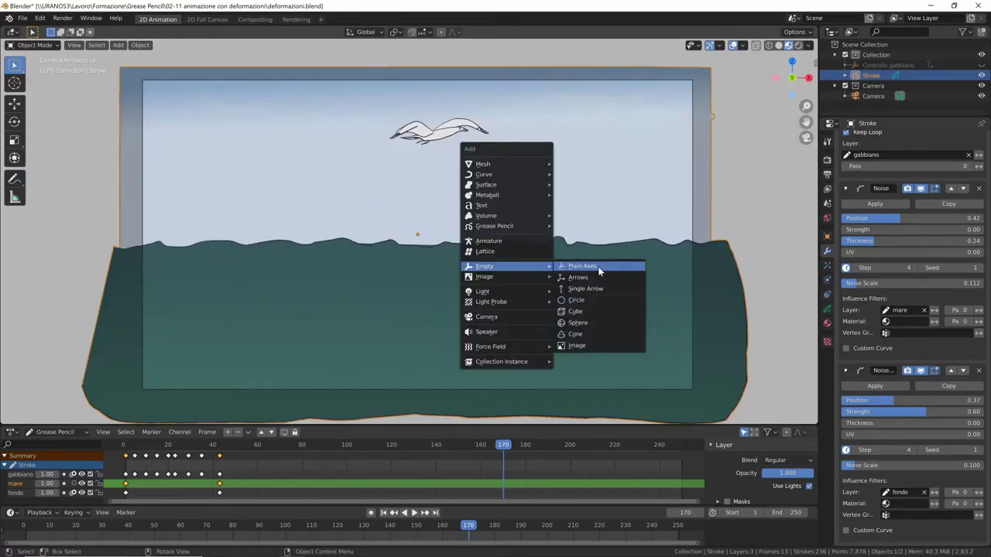
pyautogui.click(598, 266)
pyautogui.write('Controllo.mare')
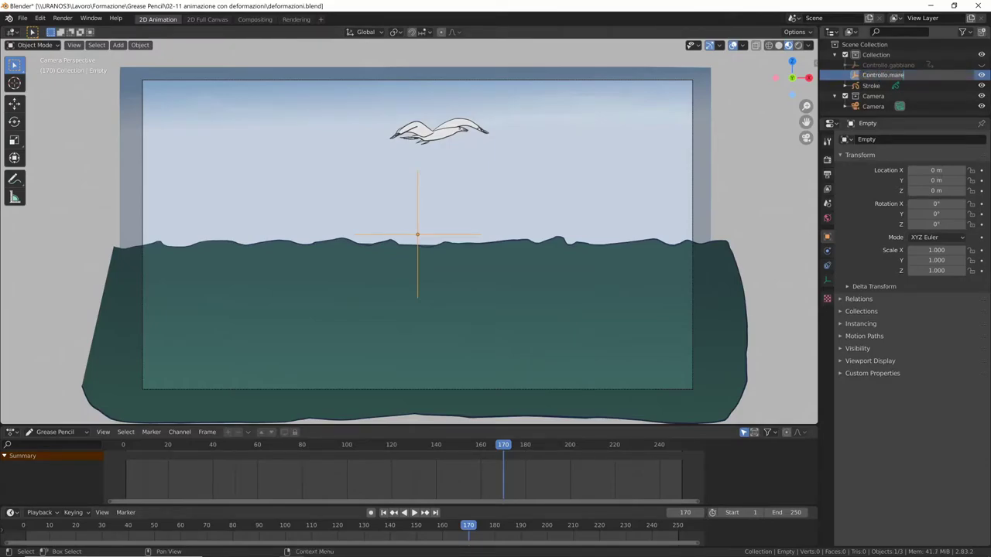
pyautogui.press('Return')
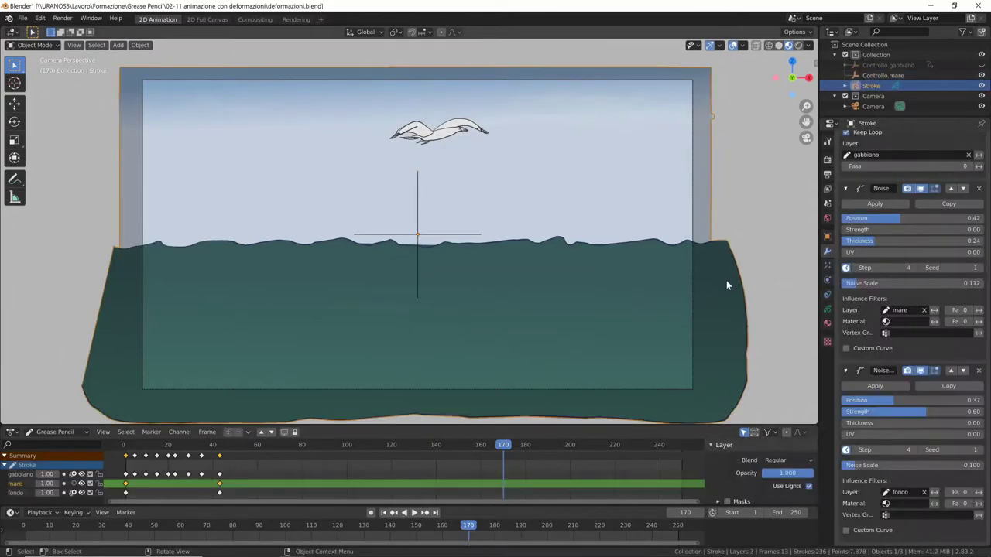
pyautogui.click(726, 280)
# Step: Parent the mare layer to Controllo.mare and raise the empty at frame 250
pyautogui.click(828, 309)
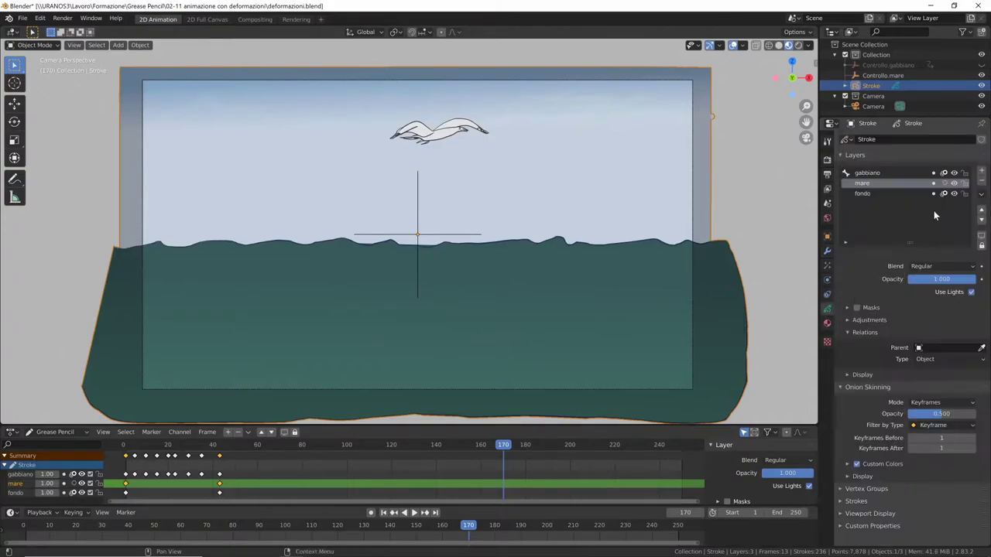
pyautogui.click(940, 348)
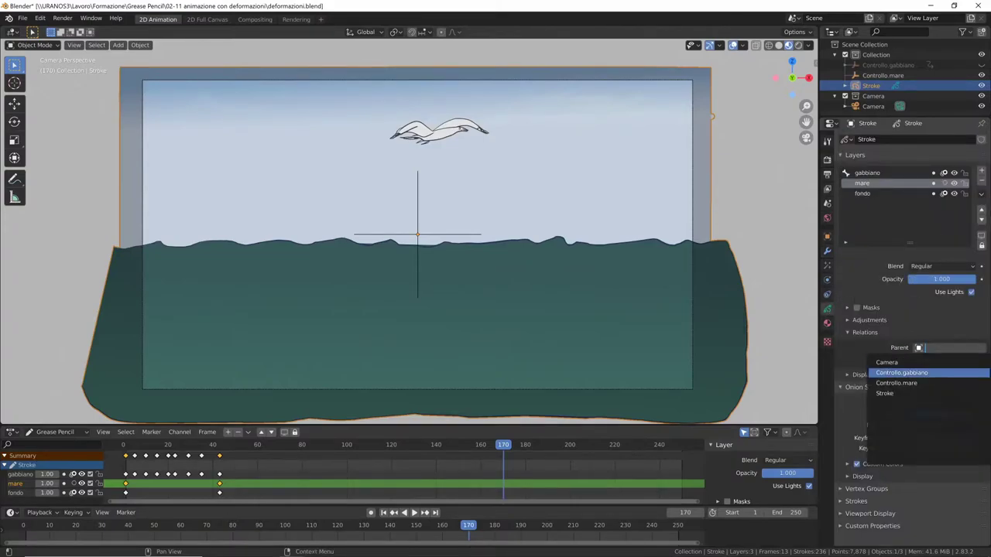
pyautogui.click(906, 383)
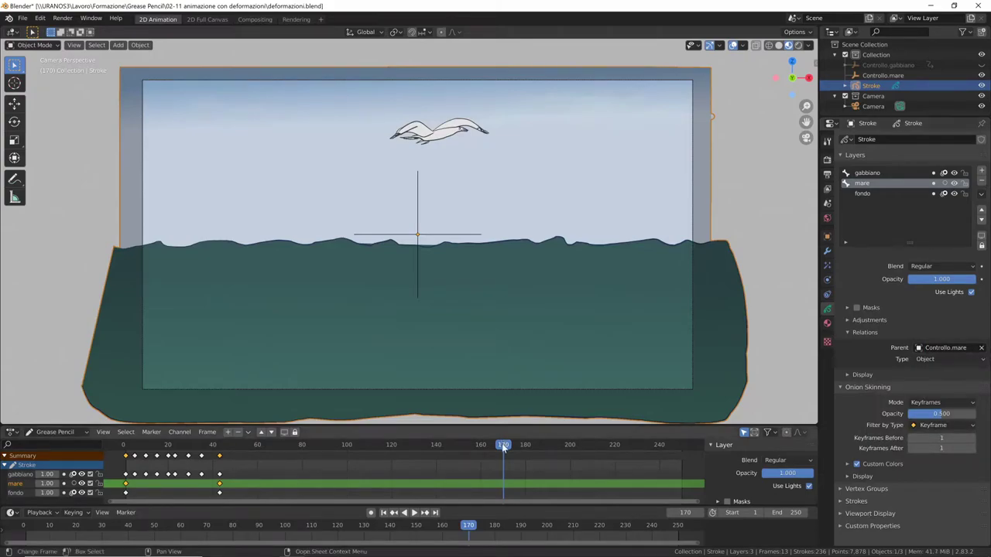
pyautogui.moveTo(503, 446)
pyautogui.mouseDown()
pyautogui.moveTo(326, 448)
pyautogui.moveTo(681, 447)
pyautogui.mouseUp()
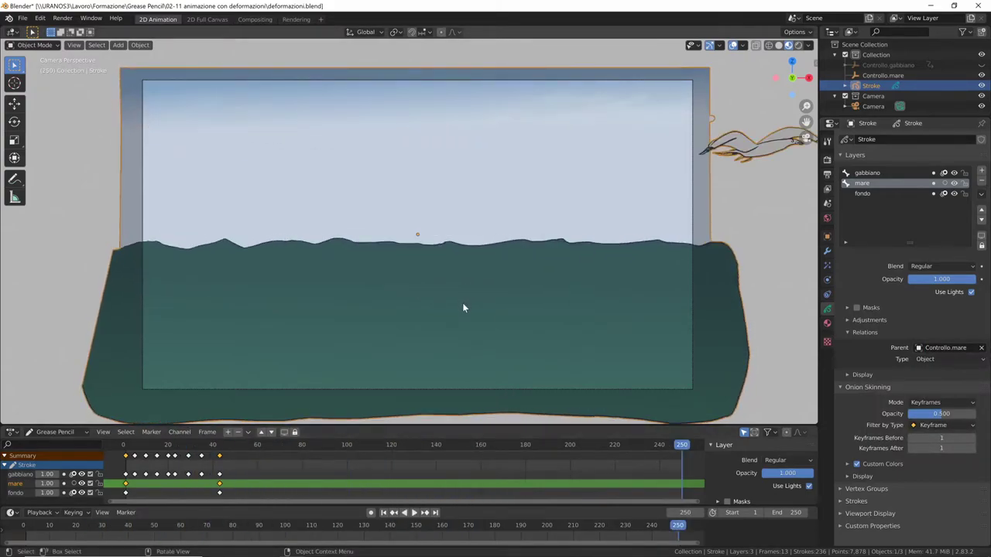
pyautogui.click(484, 321)
pyautogui.press('g')
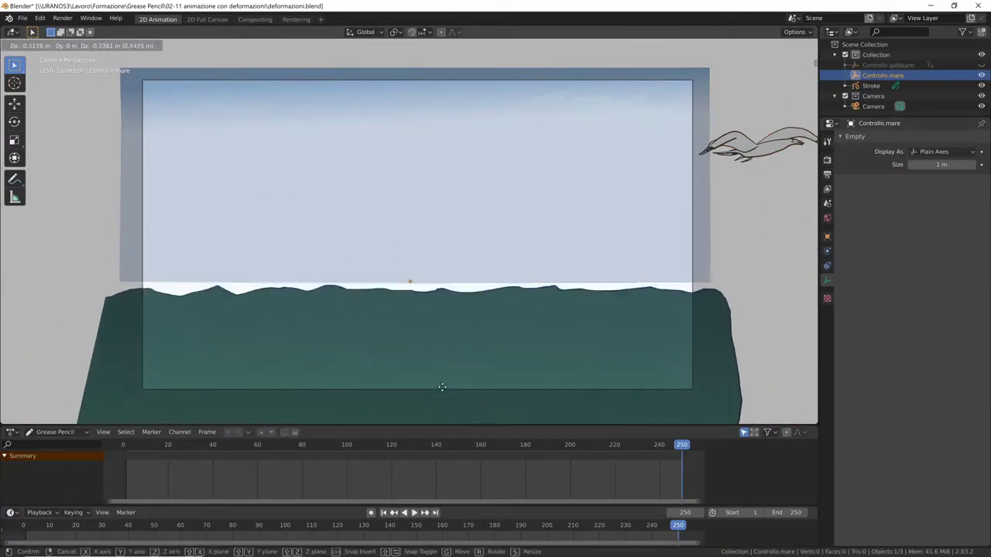
pyautogui.click(445, 364)
# Step: At frame 1, shift the sea left along X and keyframe the empty's location
pyautogui.hotkey('shift', 'Left')
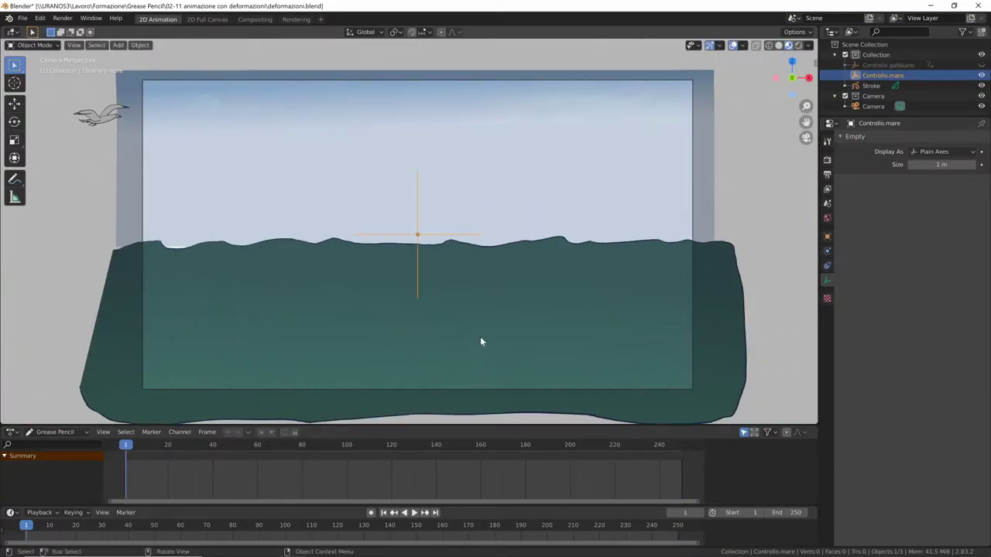
pyautogui.press('g')
pyautogui.press('x')
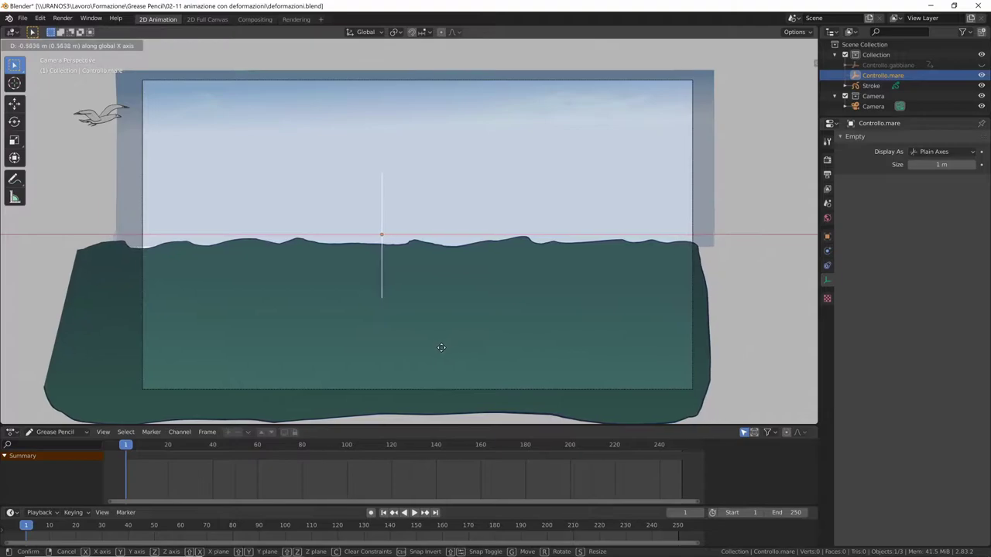
pyautogui.click(437, 350)
pyautogui.press('i')
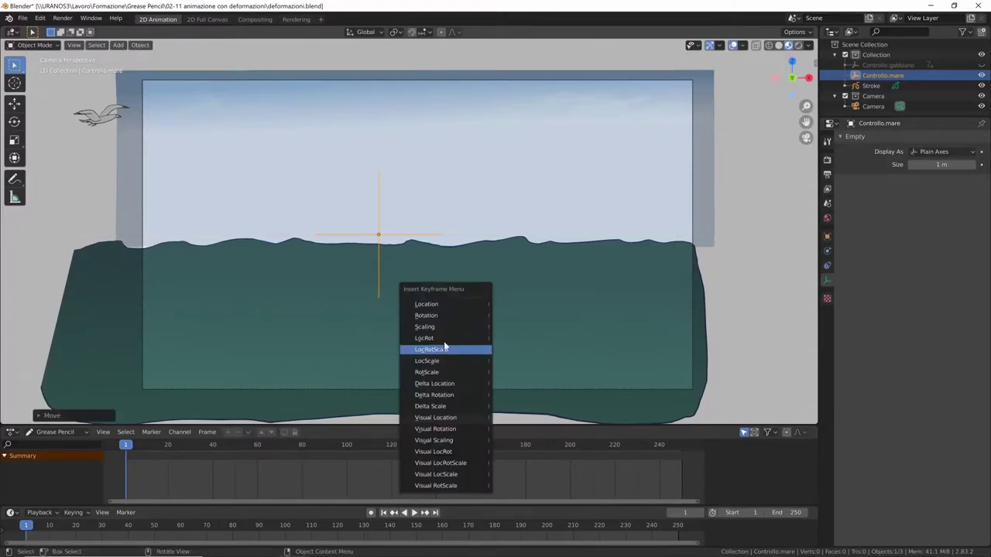
pyautogui.click(455, 309)
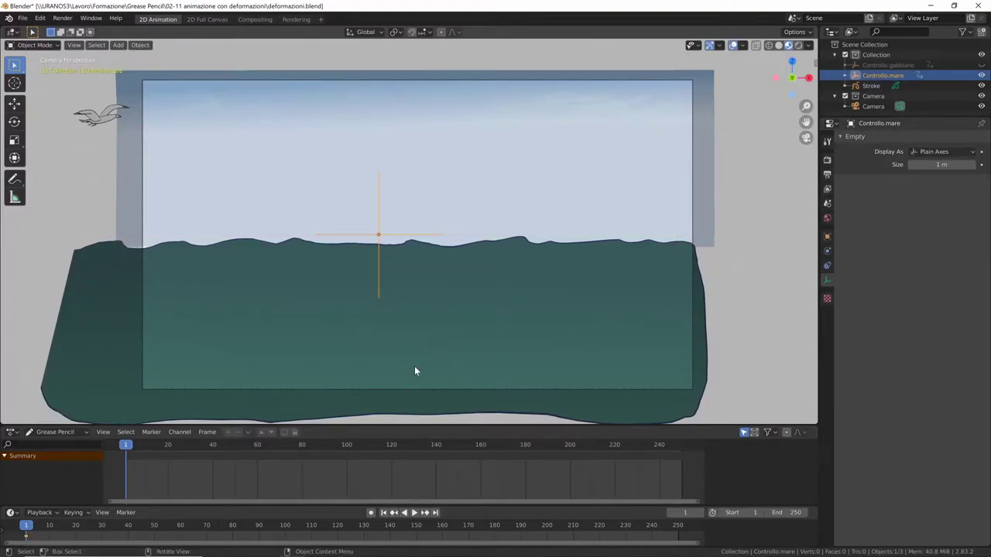
# Step: At frame 250, slide the sea right along X, keyframe the location, and play the slide
pyautogui.hotkey('shift', 'Right')
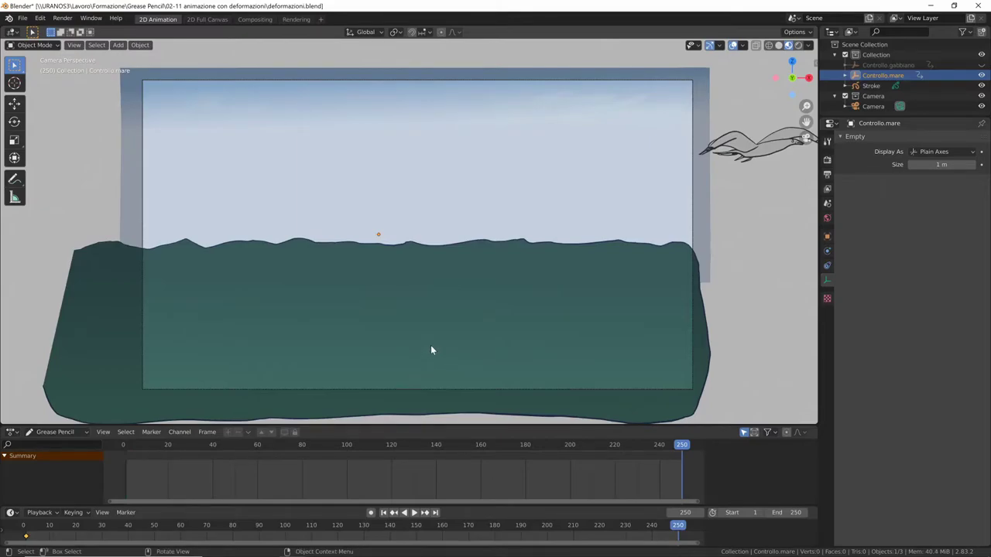
pyautogui.press('g')
pyautogui.press('x')
pyautogui.click(493, 347)
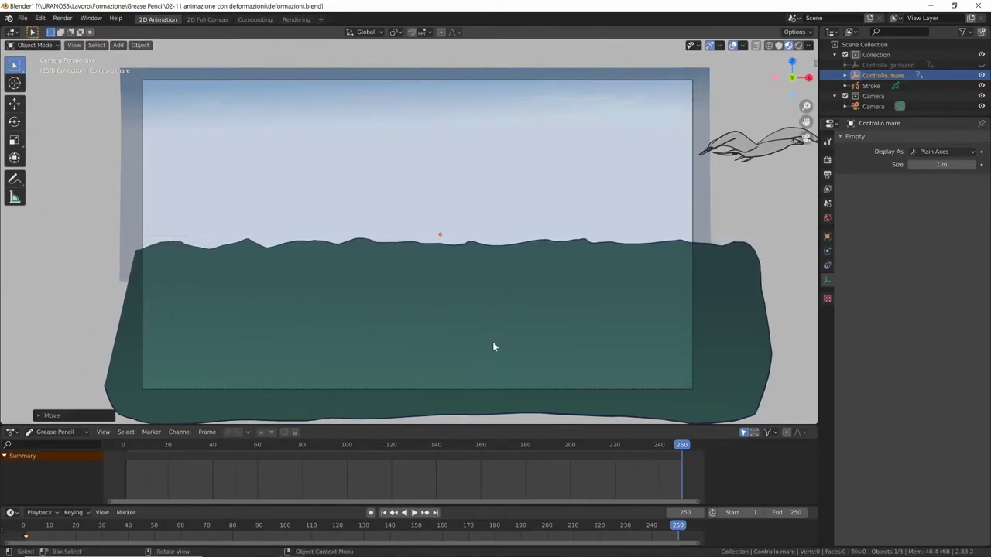
pyautogui.press('i')
pyautogui.click(492, 345)
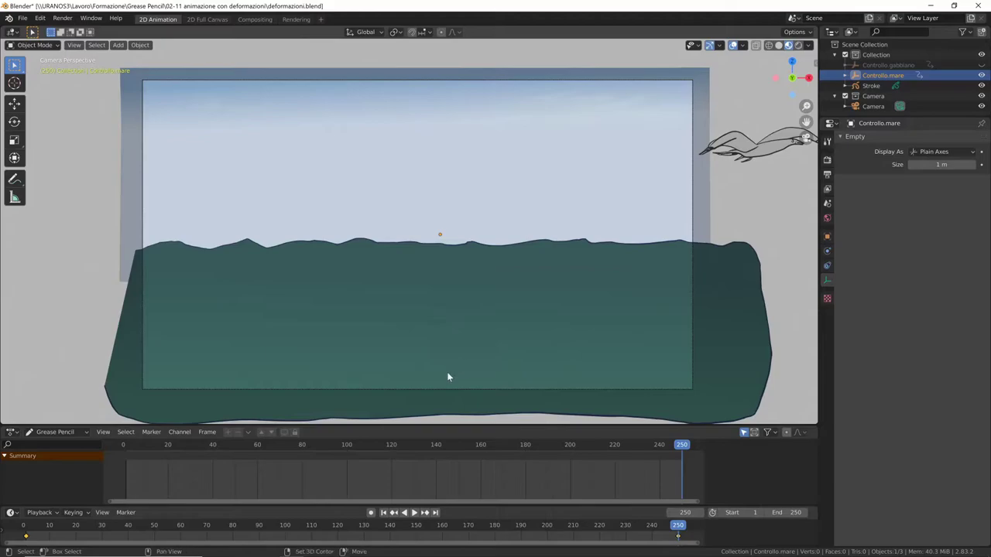
pyautogui.press('space')
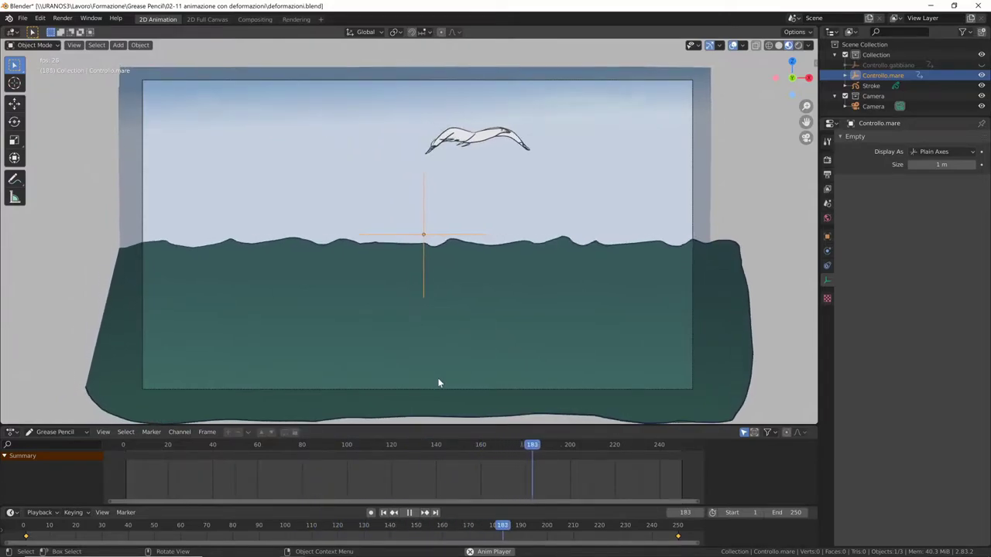
pyautogui.press('space')
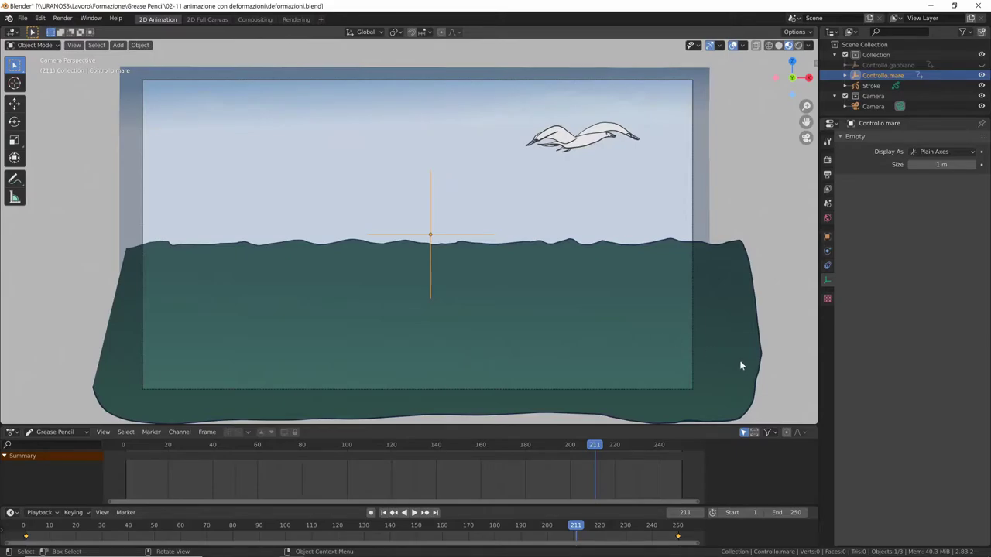
# Step: Clear the empty's location keyframes and set its Location X back to 0
pyautogui.click(826, 237)
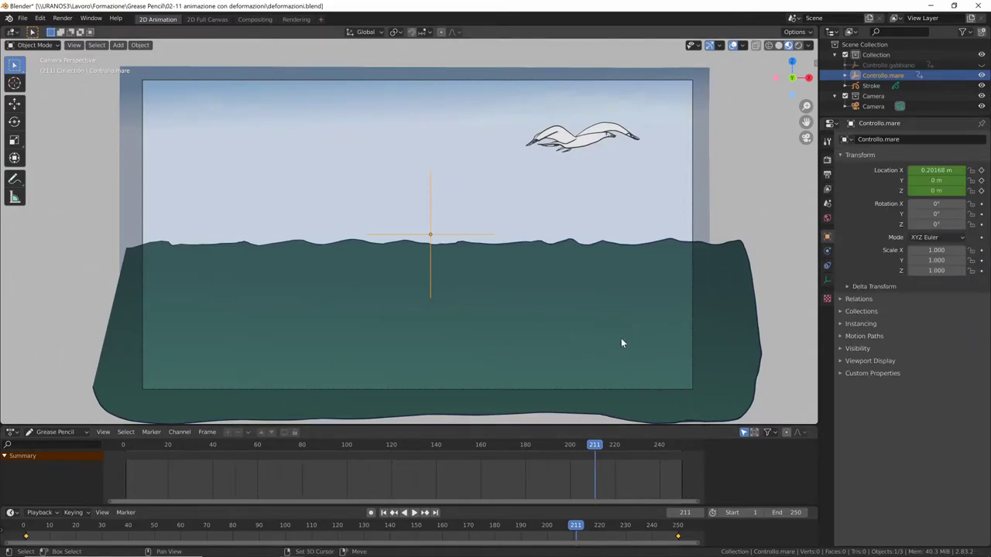
pyautogui.hotkey('shift', 'Left')
pyautogui.rightClick(938, 169)
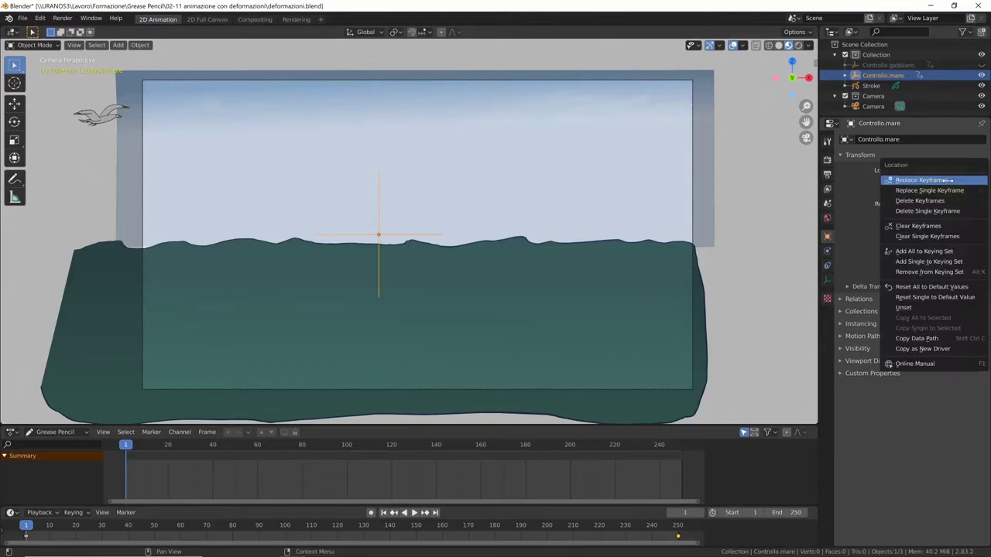
pyautogui.click(935, 226)
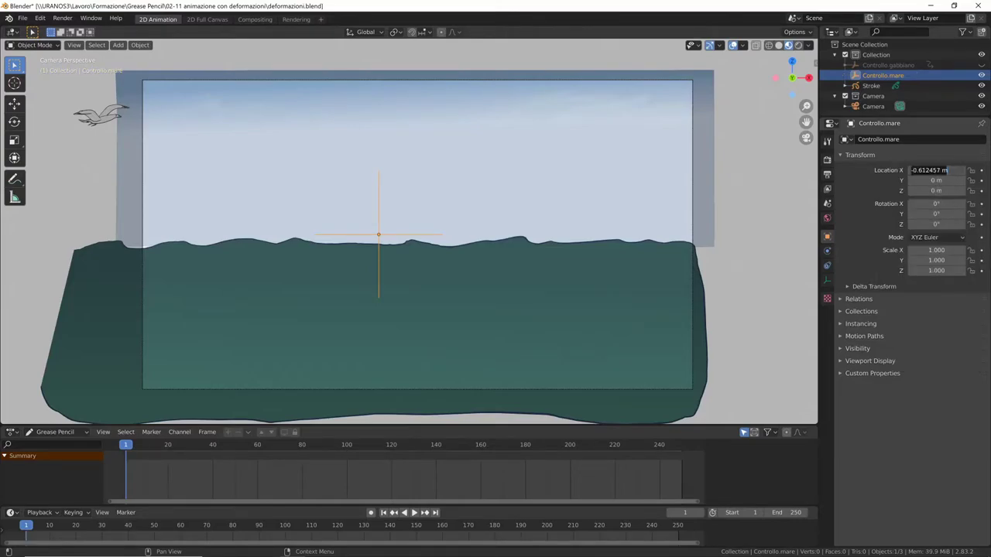
pyautogui.write('0')
pyautogui.press('Return')
pyautogui.hotkey('shift', 'a')
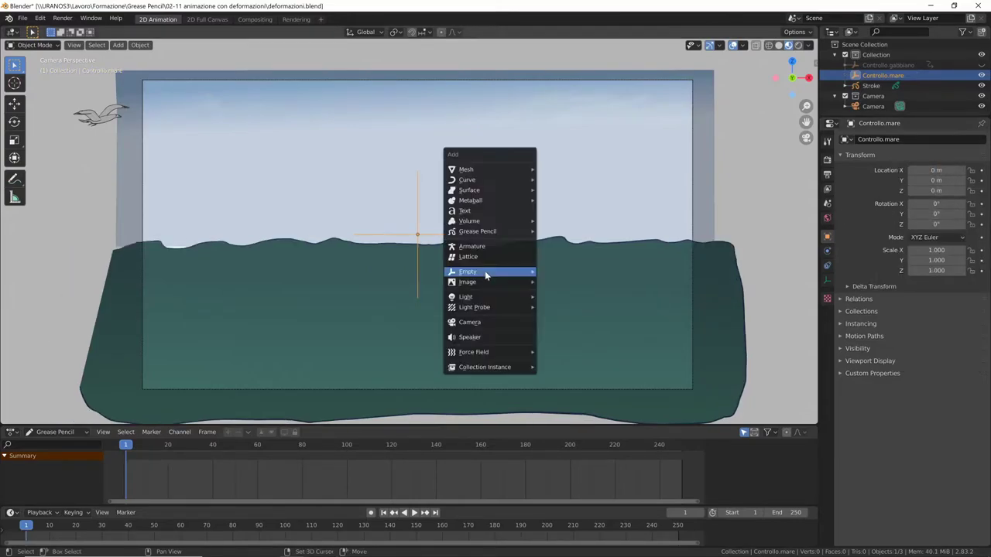
pyautogui.moveTo(467, 179)
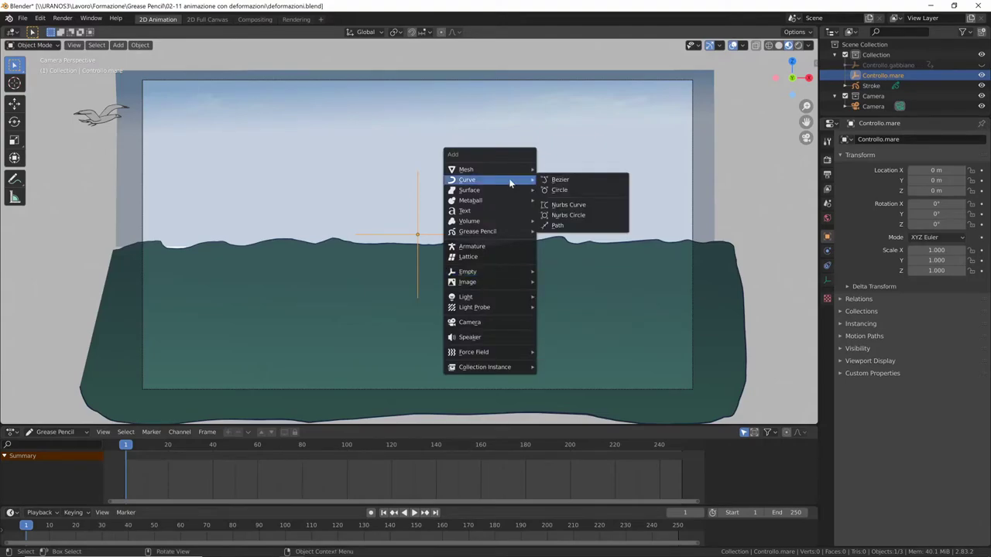
# Step: Add a Bezier circle at the origin and rotate it 90° on X
pyautogui.click(580, 199)
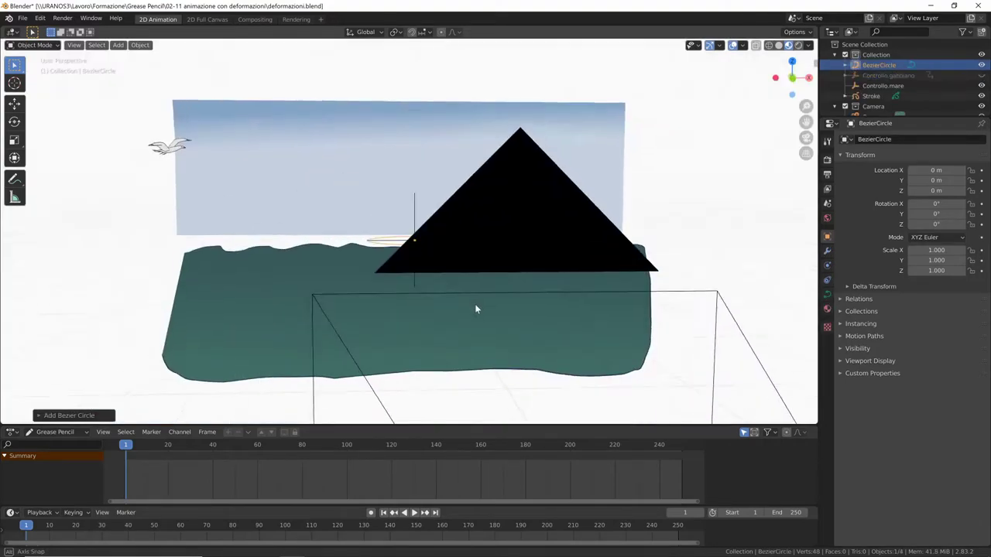
pyautogui.moveTo(475, 306)
pyautogui.mouseDown(button='middle')
pyautogui.moveTo(569, 316)
pyautogui.moveTo(544, 290)
pyautogui.mouseUp(button='middle')
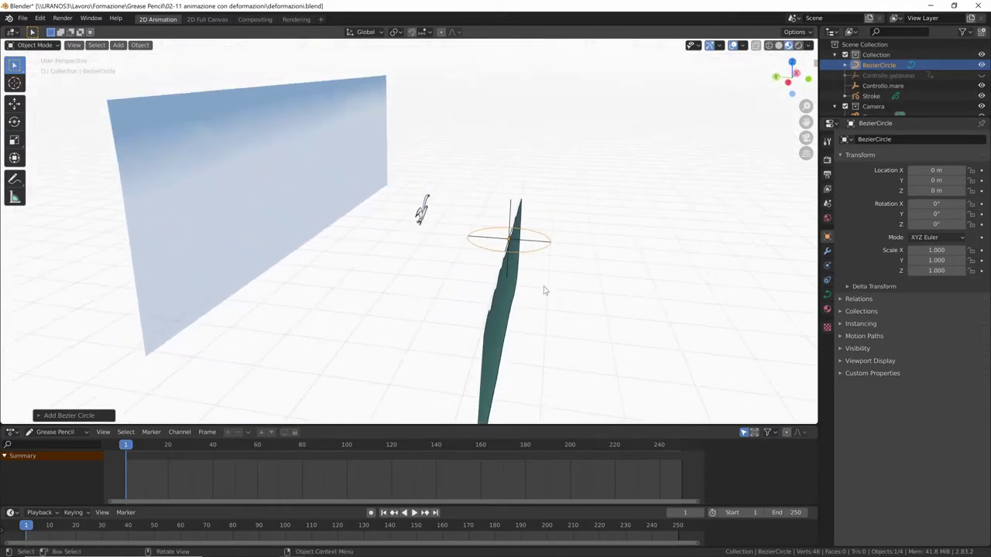
pyautogui.moveTo(592, 309); pyautogui.dragTo(626, 279, button='middle')
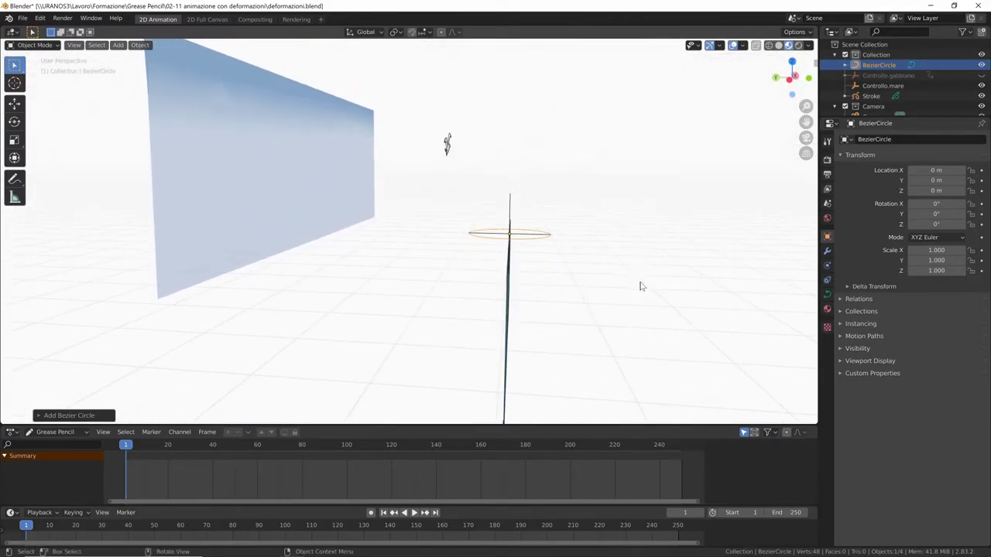
pyautogui.press('r')
pyautogui.press('x')
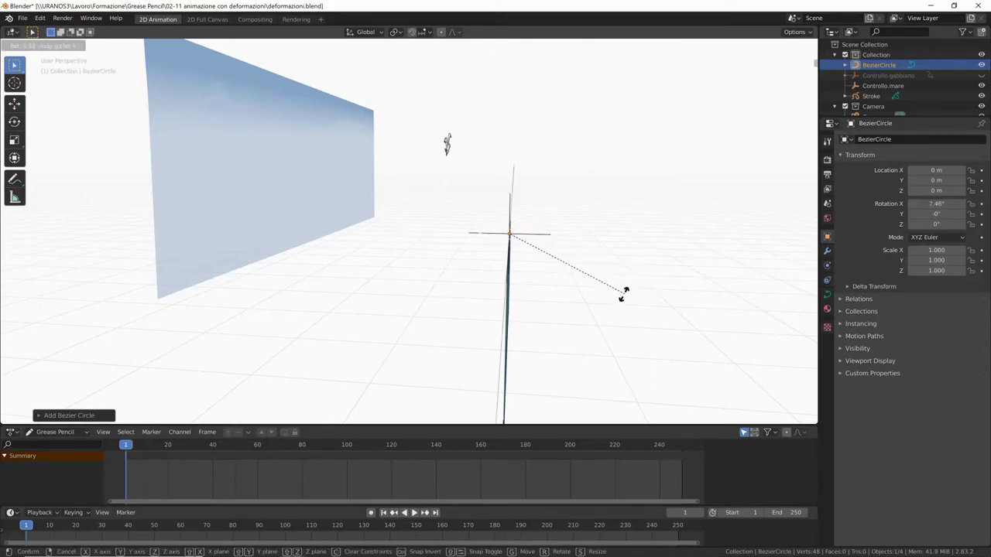
pyautogui.write('90')
pyautogui.press('Return')
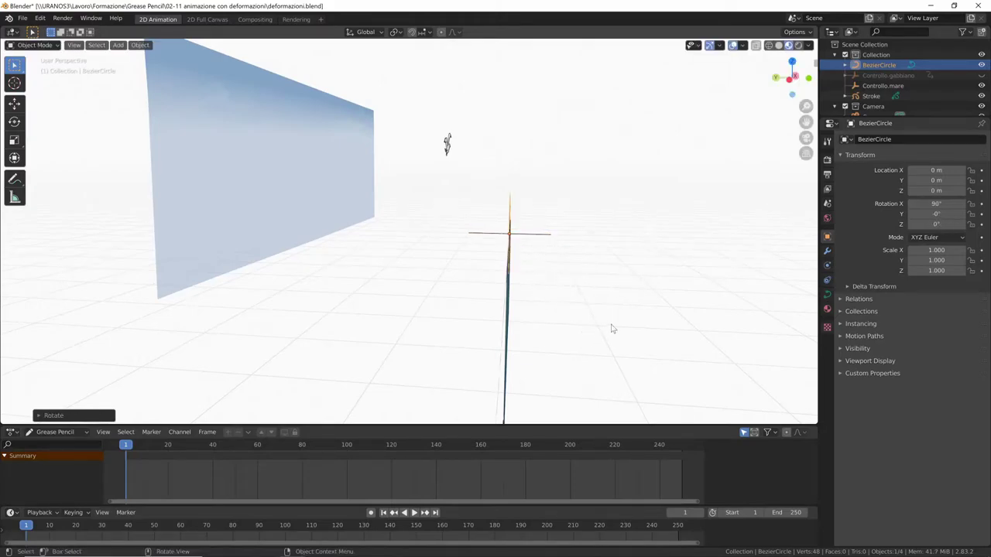
# Step: In camera view, scale the circle into a flat ellipse of 1.174, 0.326, 0.476
pyautogui.moveTo(612, 327)
pyautogui.mouseDown(button='middle')
pyautogui.moveTo(532, 323)
pyautogui.moveTo(534, 306)
pyautogui.moveTo(541, 320)
pyautogui.mouseUp(button='middle')
pyautogui.press('KP_0')
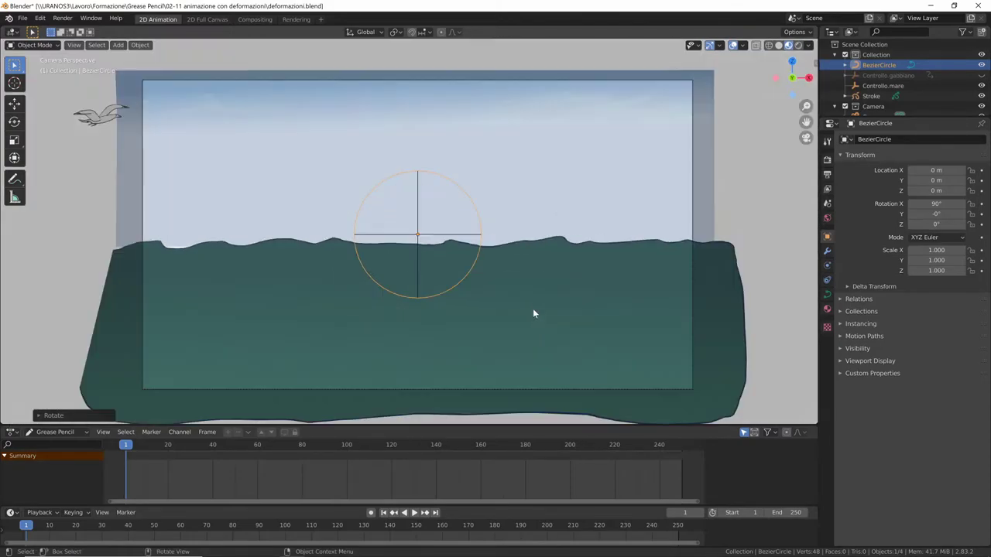
pyautogui.press('s')
pyautogui.press('x')
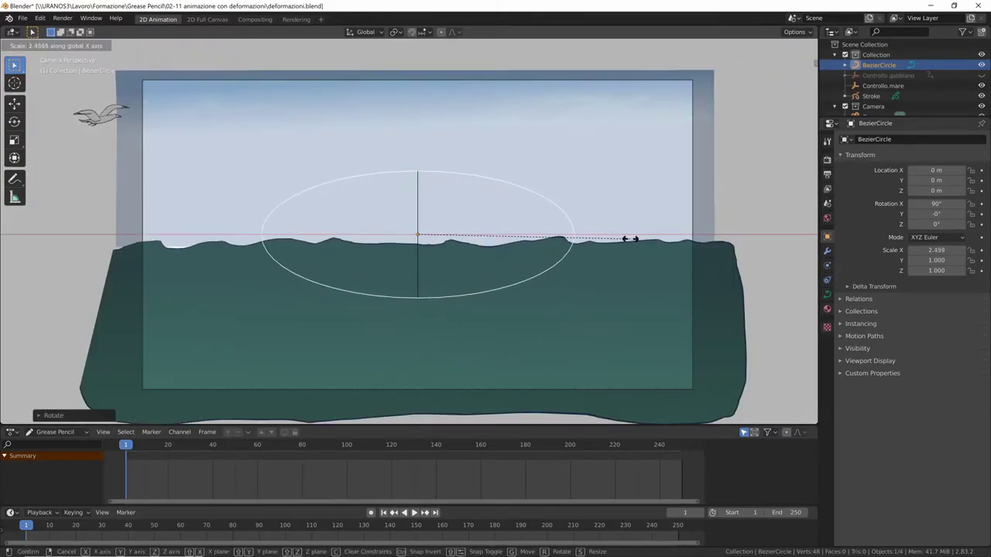
pyautogui.click(633, 240)
pyautogui.press('s')
pyautogui.click(536, 232)
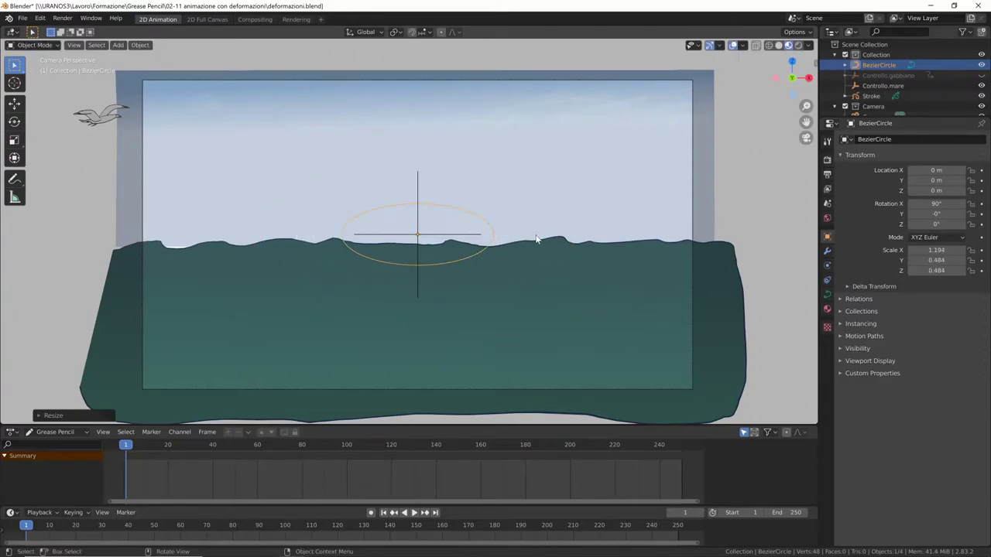
pyautogui.press('s')
pyautogui.click(532, 231)
pyautogui.press('s')
pyautogui.press('z')
pyautogui.click(483, 206)
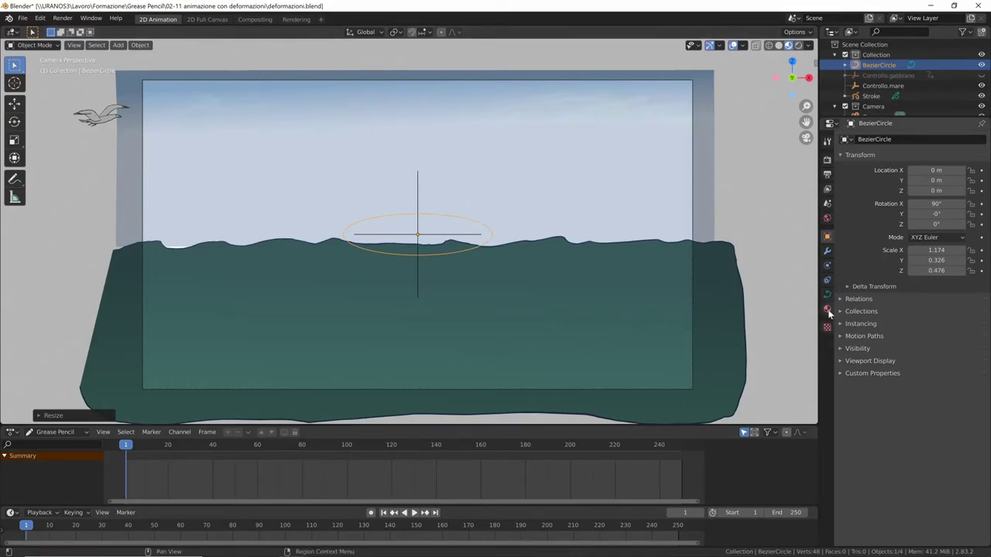
pyautogui.click(425, 240)
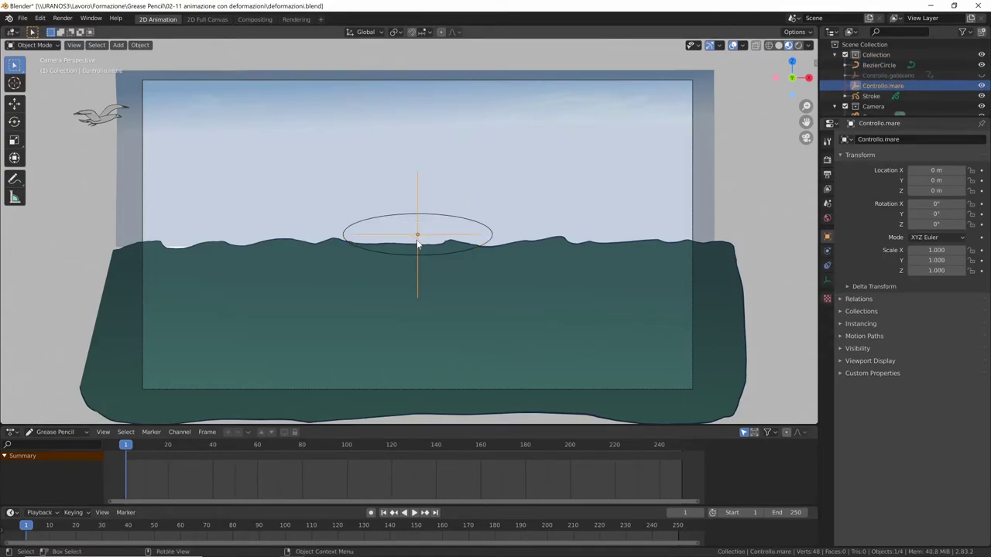
# Step: Add a Follow Path constraint to Controllo.mare targeting the BezierCircle
pyautogui.click(827, 267)
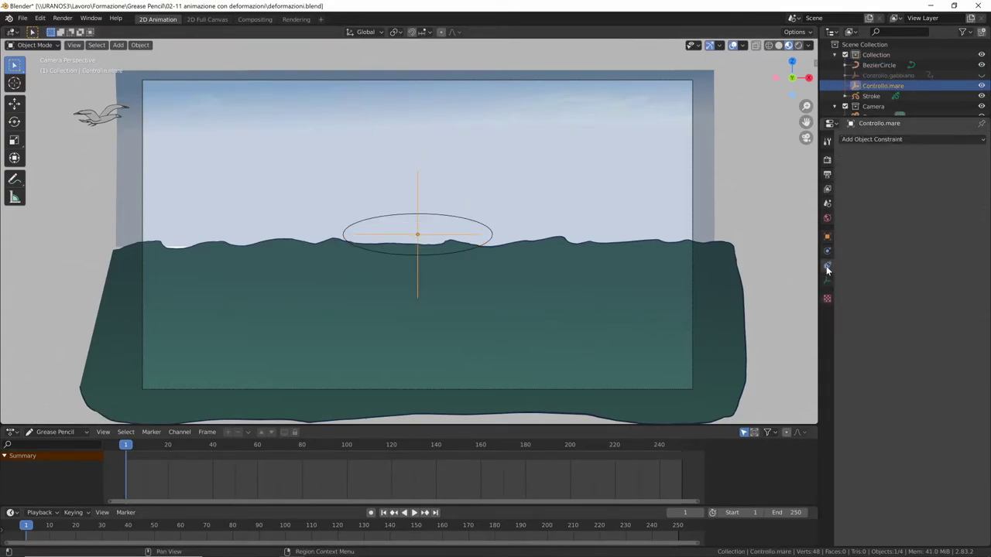
pyautogui.click(911, 139)
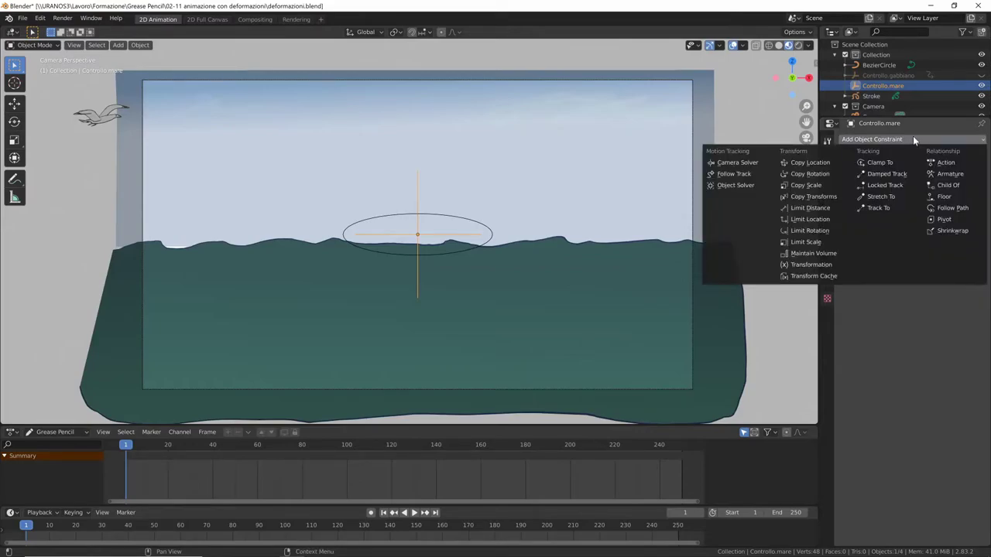
pyautogui.click(950, 211)
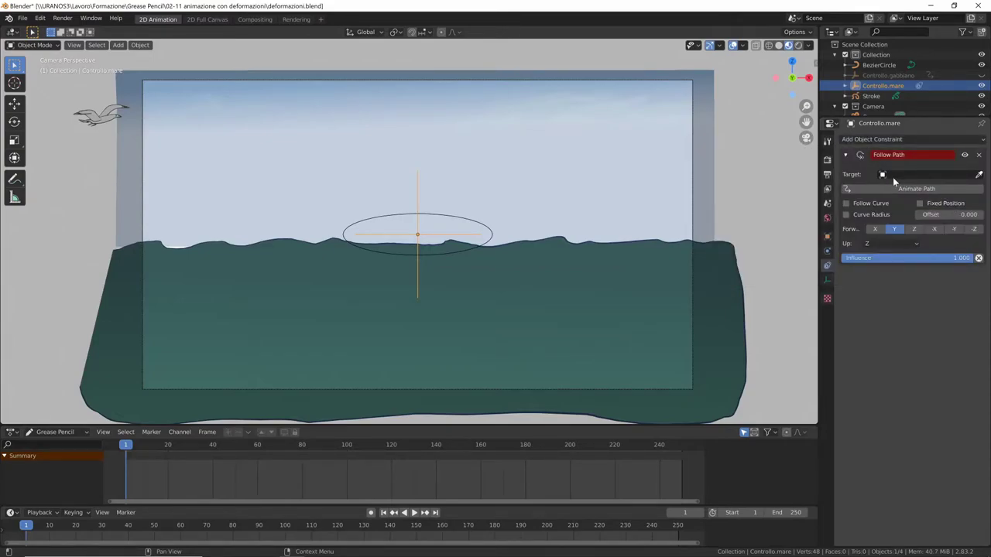
pyautogui.click(935, 175)
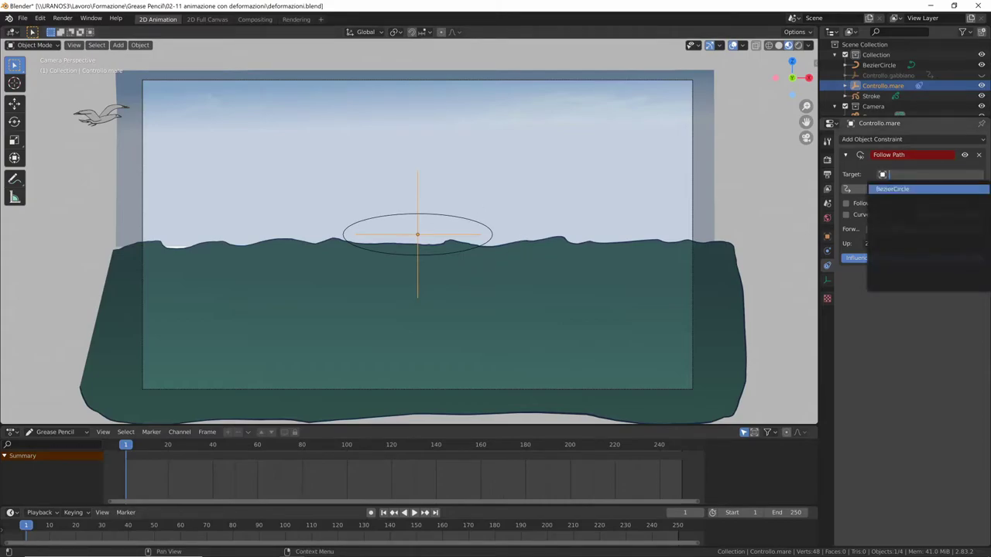
pyautogui.click(892, 189)
# Step: Rename the circle Cerchio.movimento.mare and set it as the Follow Path target
pyautogui.click(879, 65)
pyautogui.write('Cerchio.movimento.mare')
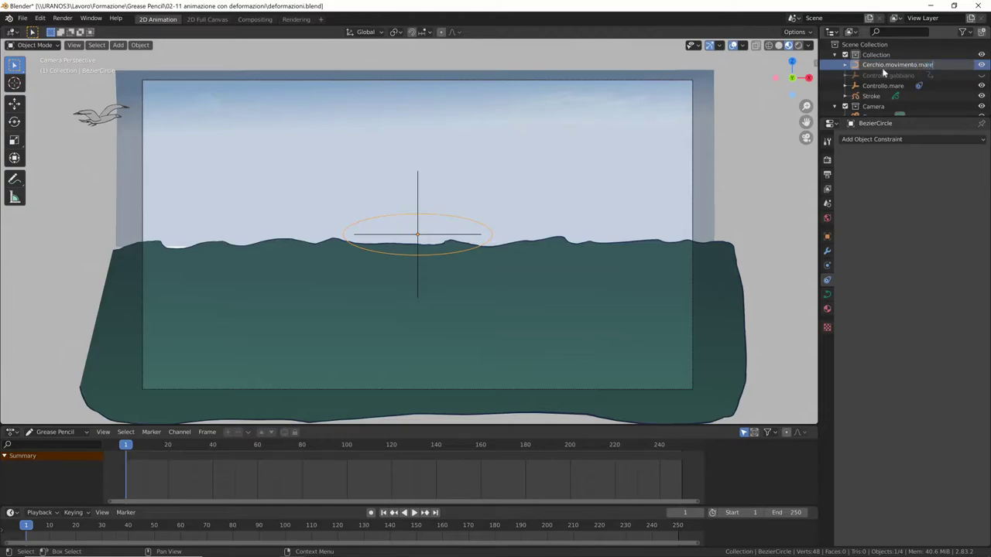
pyautogui.click(883, 86)
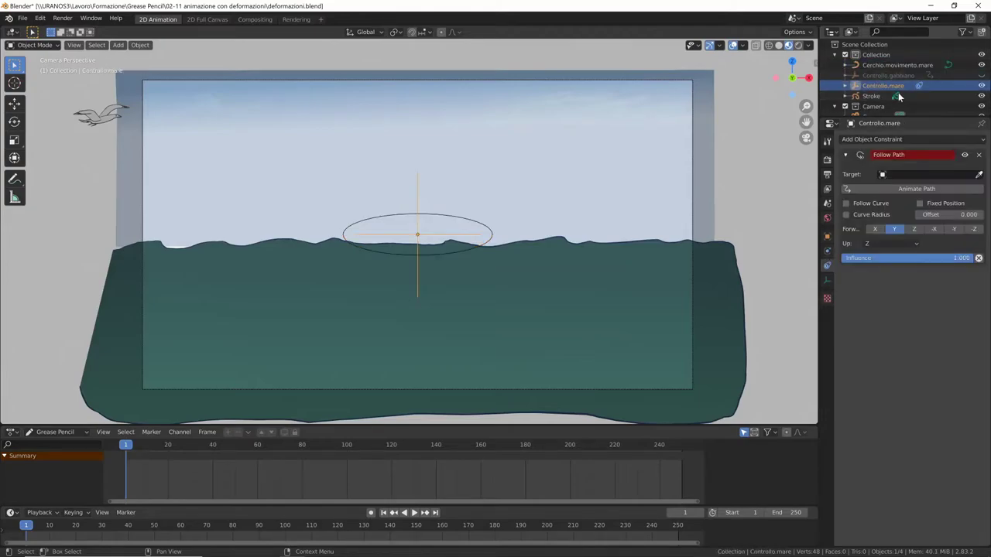
pyautogui.click(916, 175)
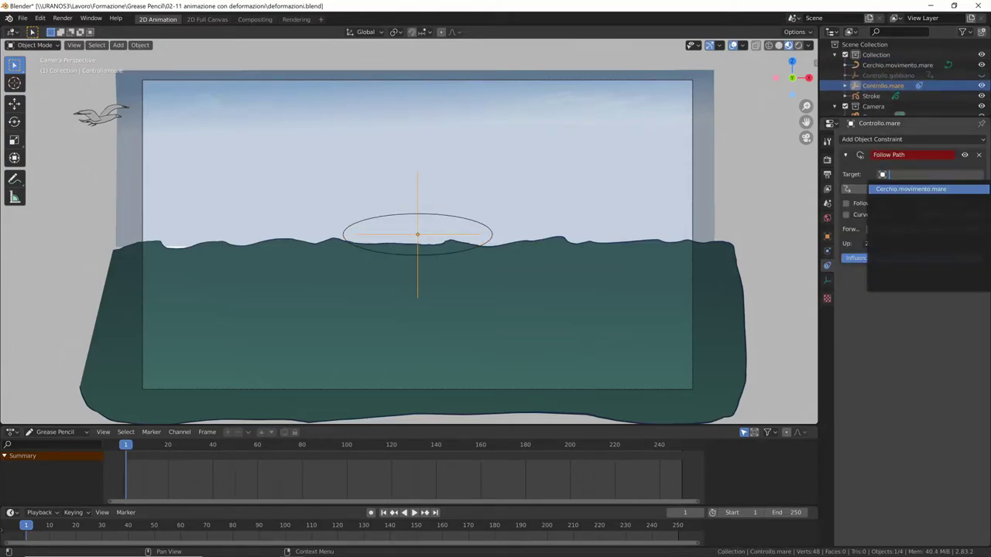
pyautogui.click(911, 189)
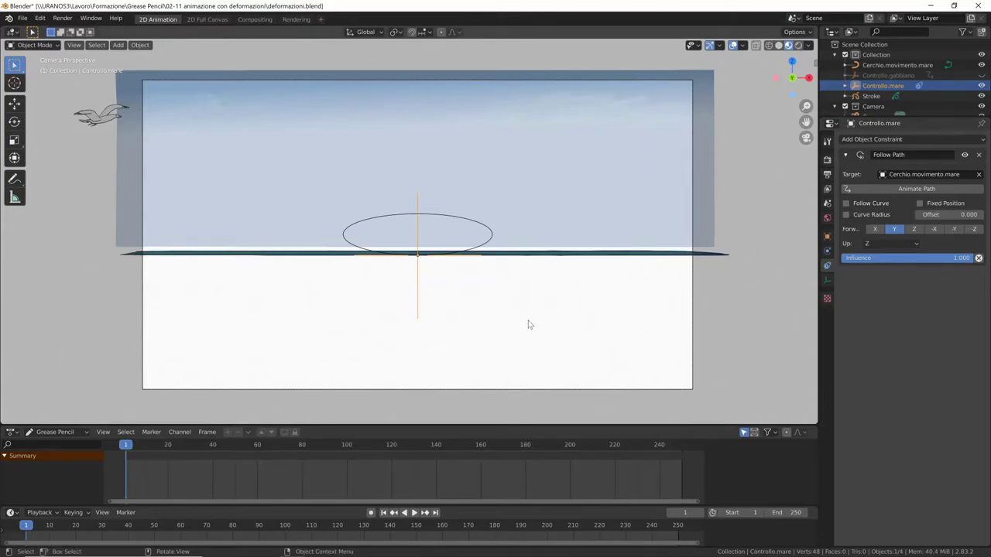
# Step: Apply All Transforms to the Cerchio.movimento.mare ellipse and return to camera view
pyautogui.moveTo(529, 325)
pyautogui.mouseDown(button='middle')
pyautogui.moveTo(587, 325)
pyautogui.moveTo(483, 261)
pyautogui.mouseUp(button='middle')
pyautogui.click(480, 260)
pyautogui.moveTo(537, 303); pyautogui.dragTo(558, 308, button='middle')
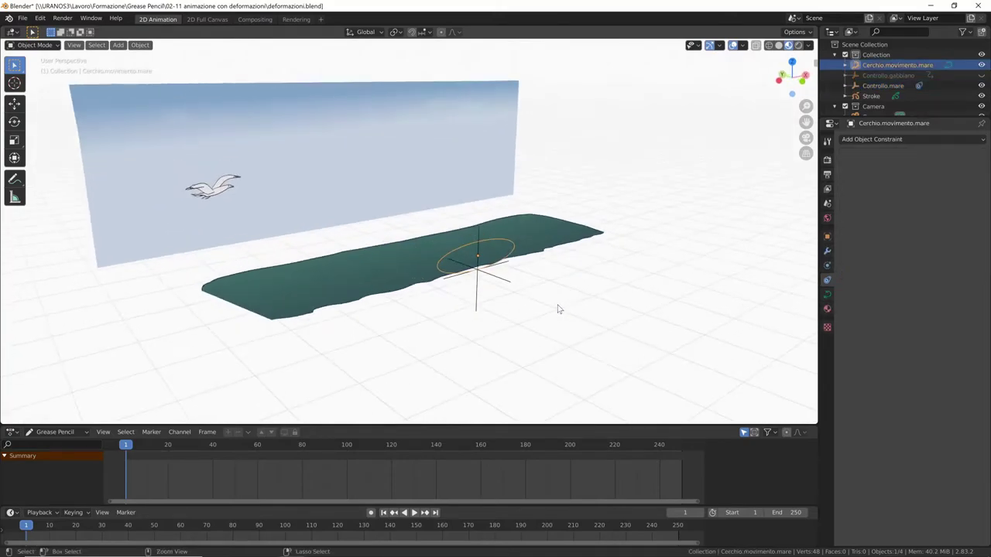
pyautogui.hotkey('ctrl', 'a')
pyautogui.click(557, 307)
pyautogui.hotkey('ctrl', 'a')
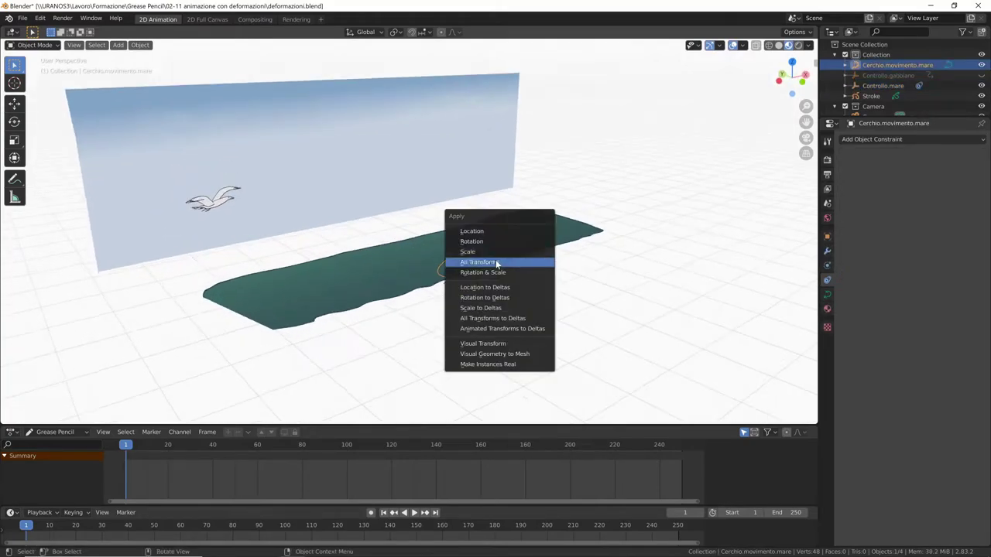
pyautogui.click(501, 245)
pyautogui.moveTo(518, 328)
pyautogui.mouseDown(button='middle')
pyautogui.moveTo(549, 349)
pyautogui.moveTo(535, 347)
pyautogui.mouseUp(button='middle')
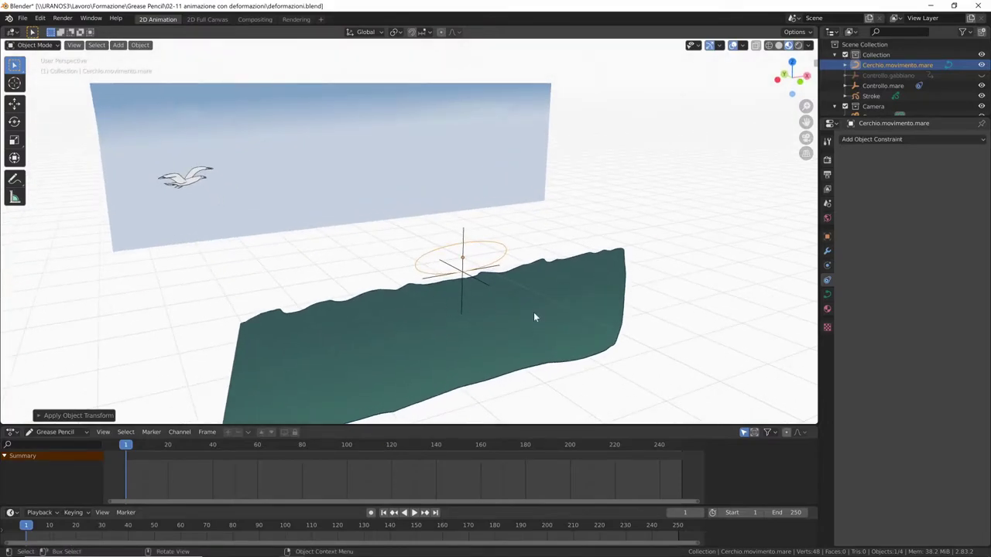
pyautogui.press('KP_0')
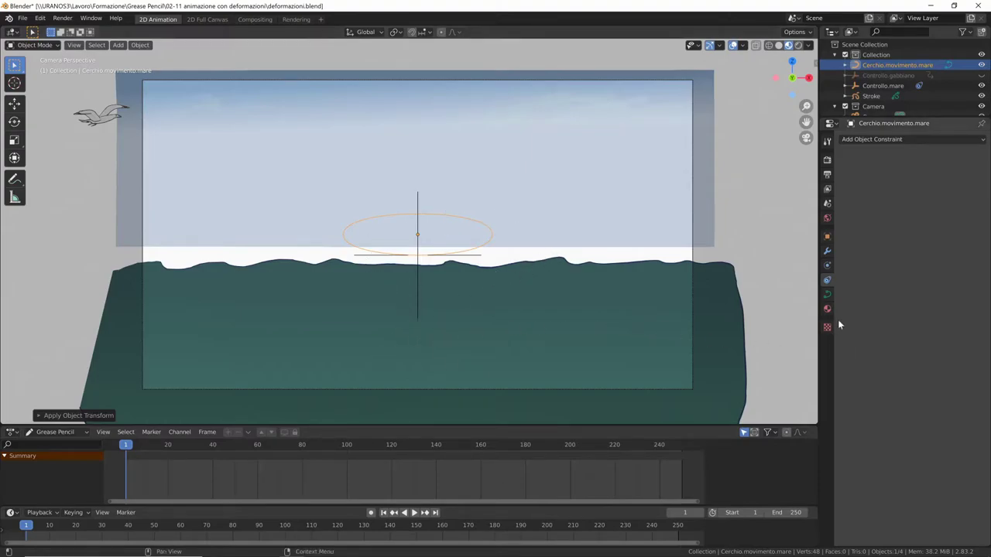
# Step: Keyframe Controllo.mare's Follow Path Offset at 0 on frame 1 and 100 on frame 250, then play
pyautogui.click(418, 253)
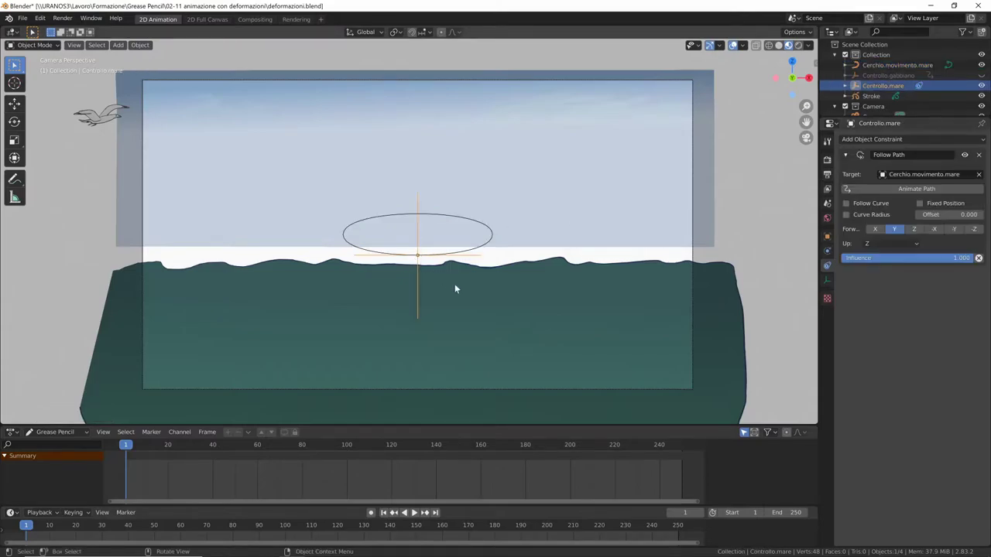
pyautogui.moveTo(931, 214)
pyautogui.mouseDown()
pyautogui.moveTo(978, 215)
pyautogui.moveTo(952, 214)
pyautogui.mouseUp()
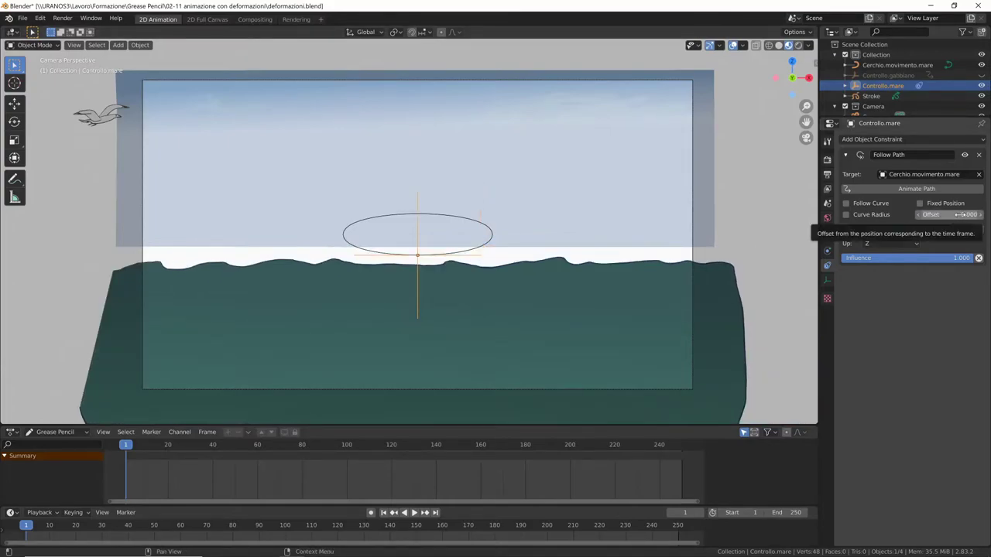
pyautogui.press('i')
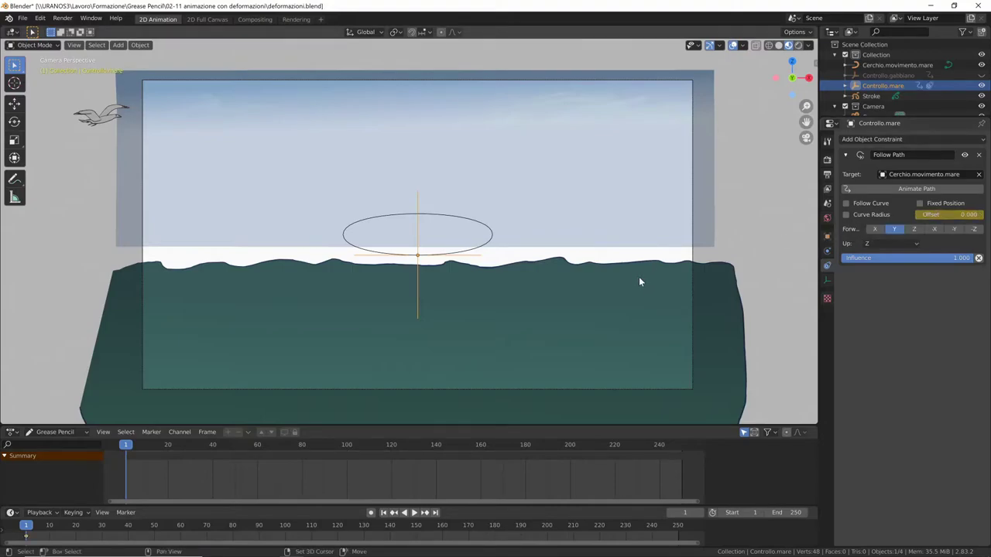
pyautogui.hotkey('shift', 'Right')
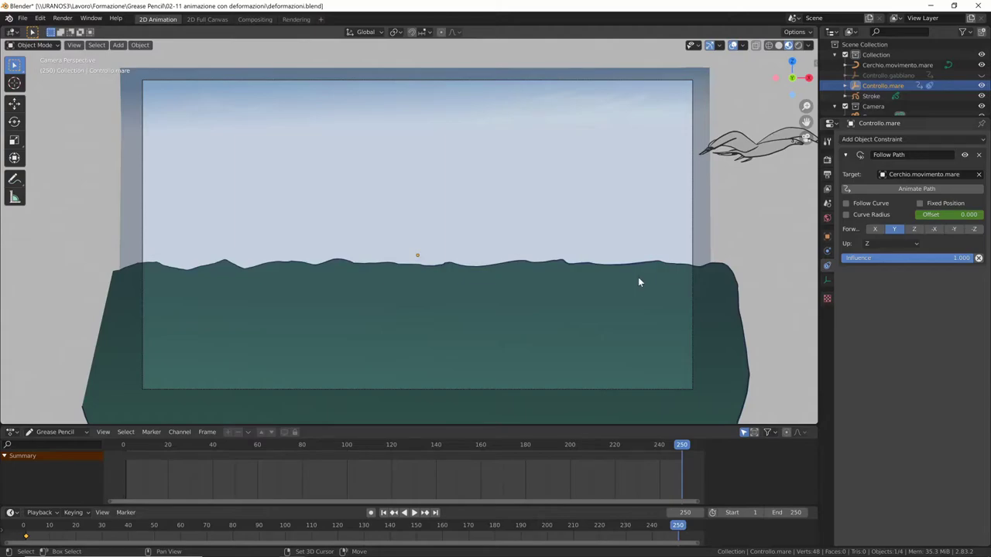
pyautogui.click(956, 215)
pyautogui.write('1')
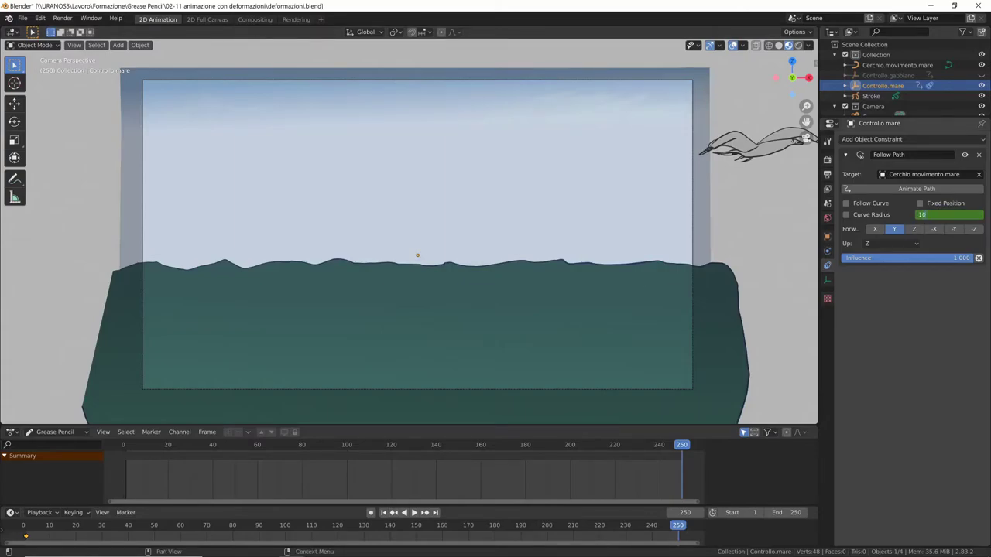
pyautogui.write('0')
pyautogui.press('Return')
pyautogui.press('i')
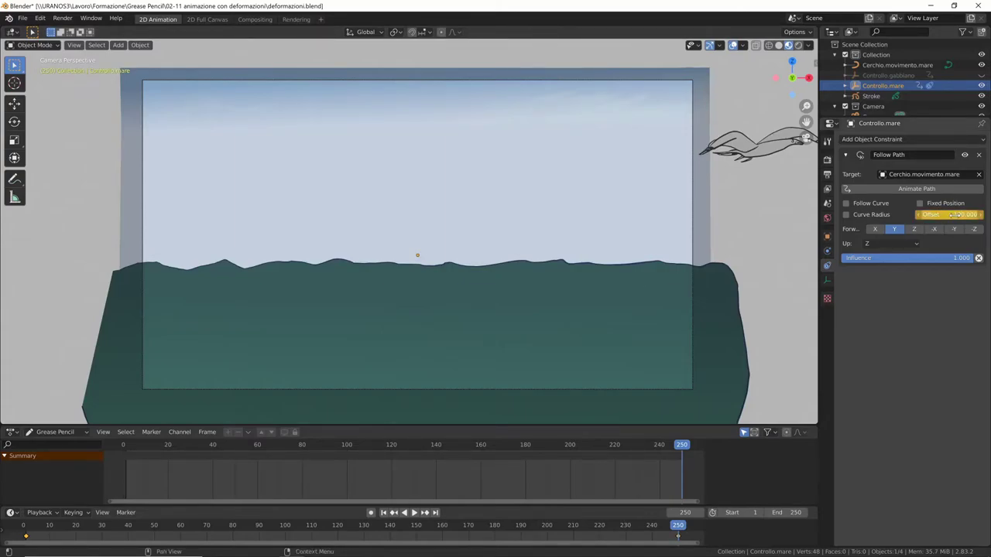
pyautogui.press('space')
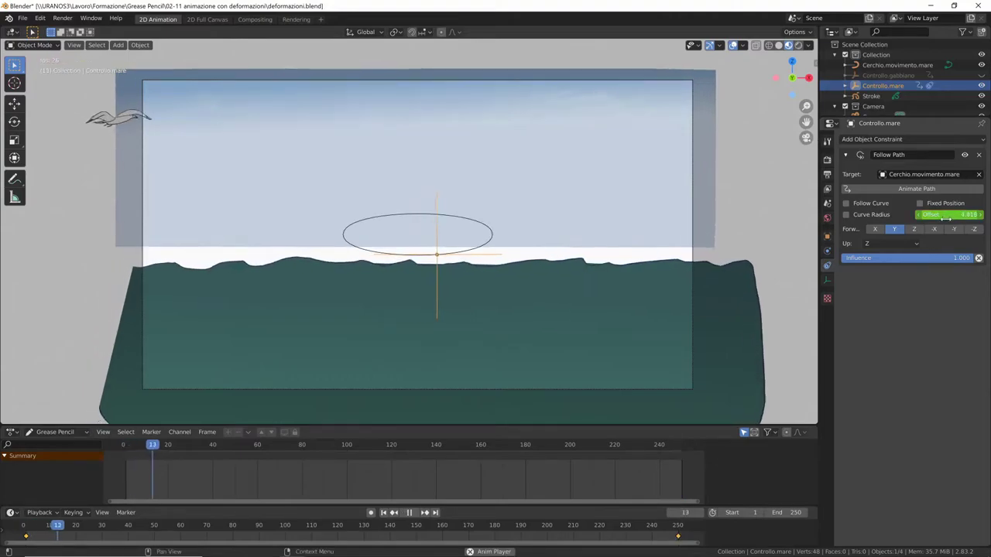
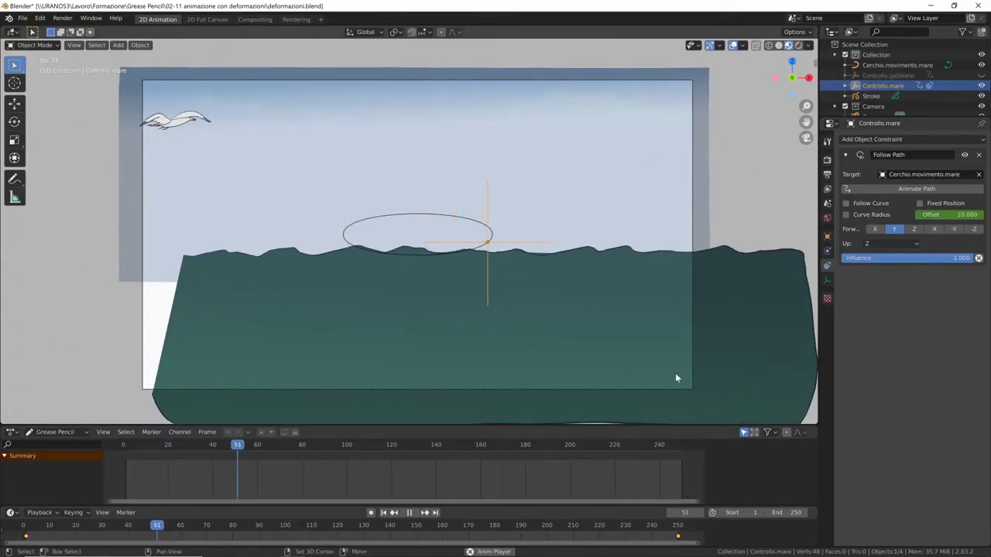
# Step: Scale Controllo.mare up to 1.147 at frame 1, check the playback, and save deformazioni.blend
pyautogui.press('space')
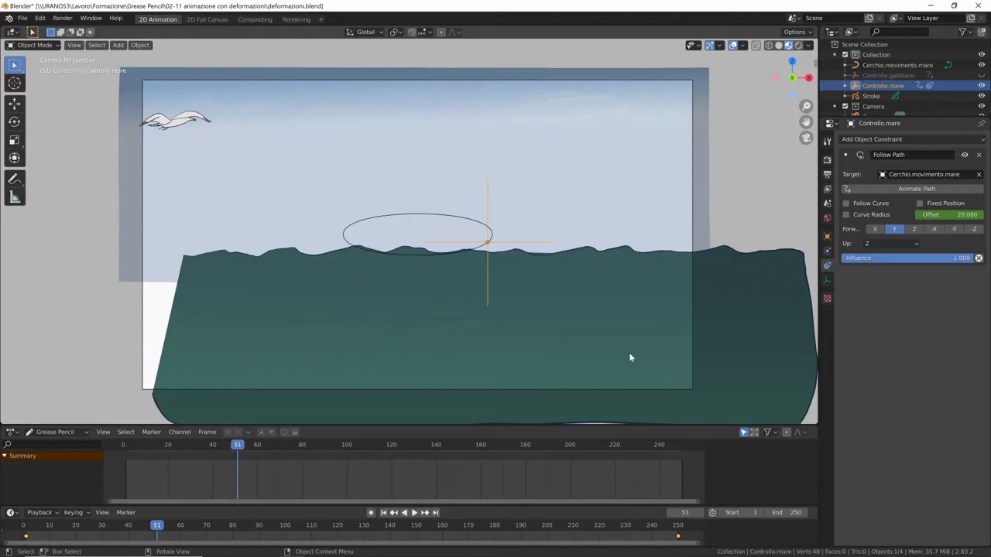
pyautogui.hotkey('shift', 'Left')
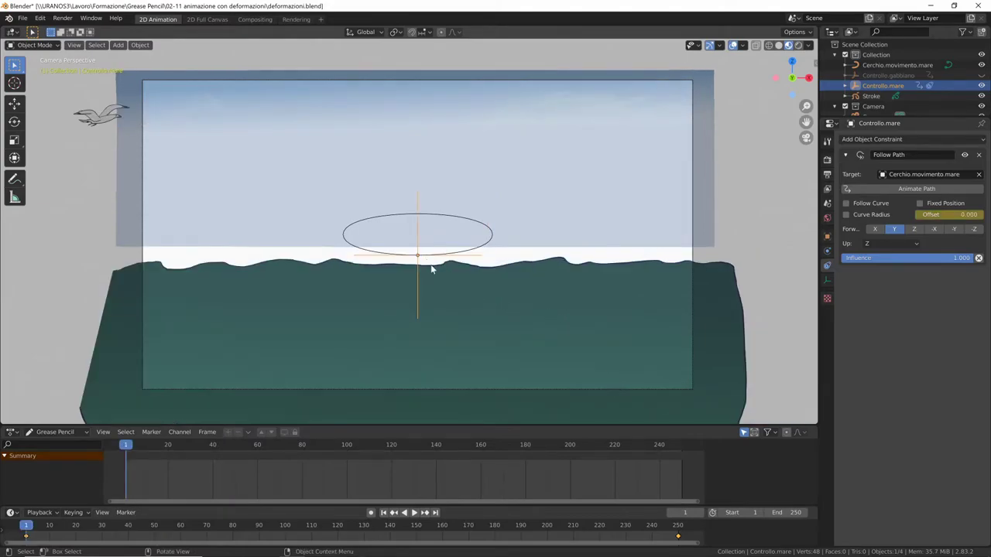
pyautogui.press('s')
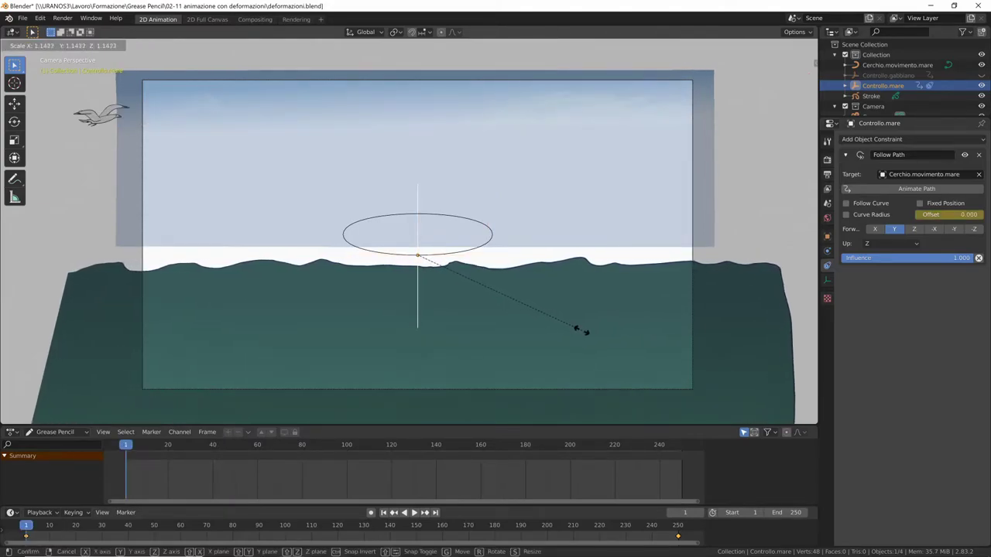
pyautogui.click(586, 331)
pyautogui.press('space')
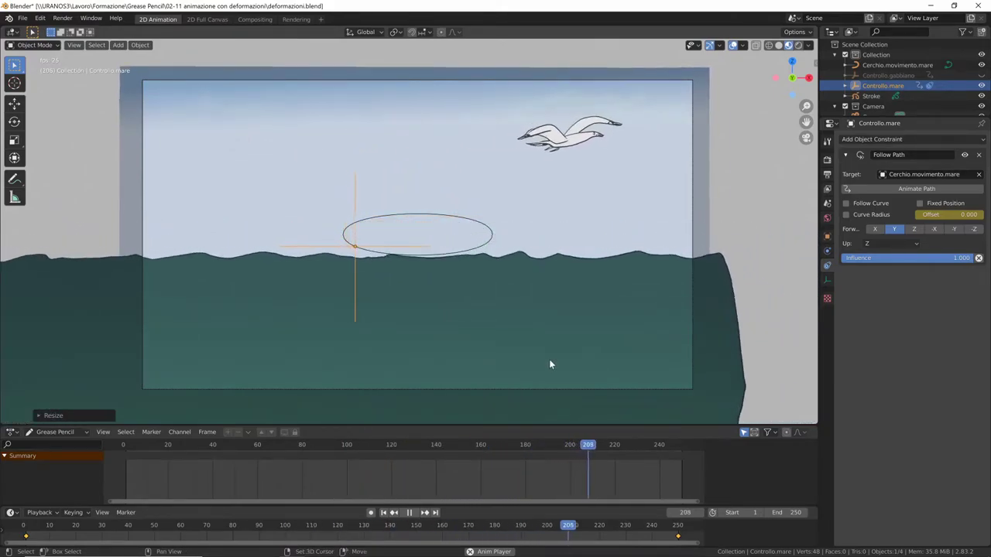
pyautogui.press('space')
pyautogui.hotkey('ctrl', 's')
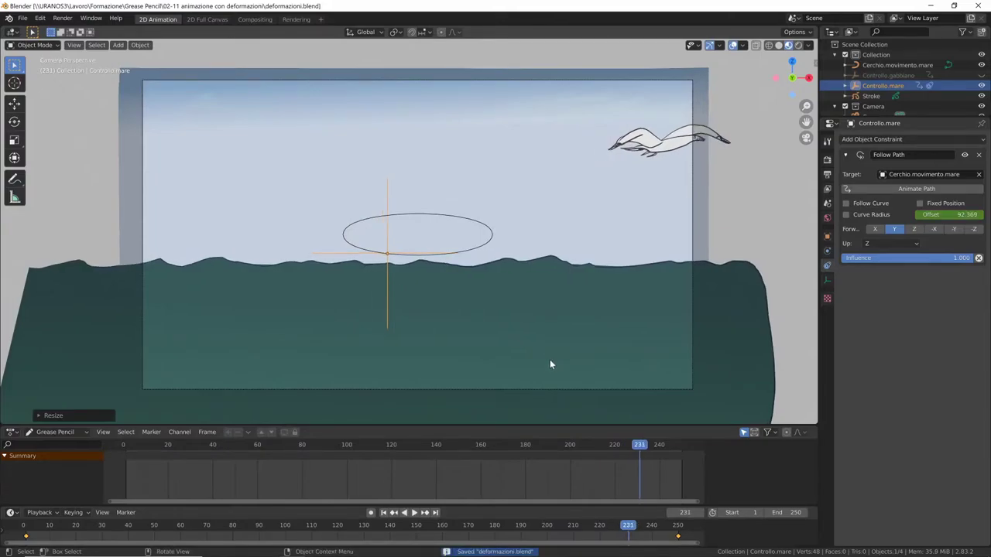
# Step: Move the fondo layer's frame-43 keyframe back toward the start of the timeline
pyautogui.click(599, 394)
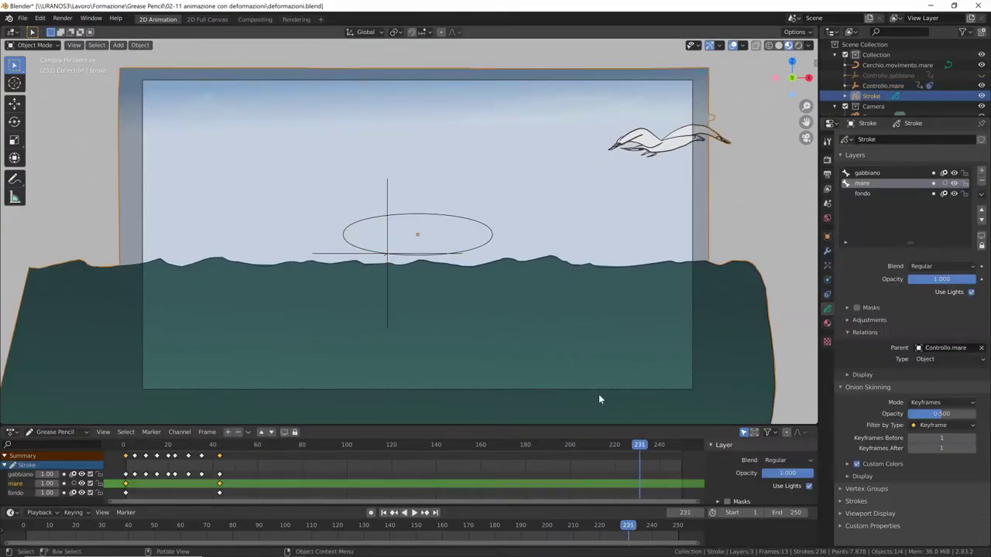
pyautogui.press('space')
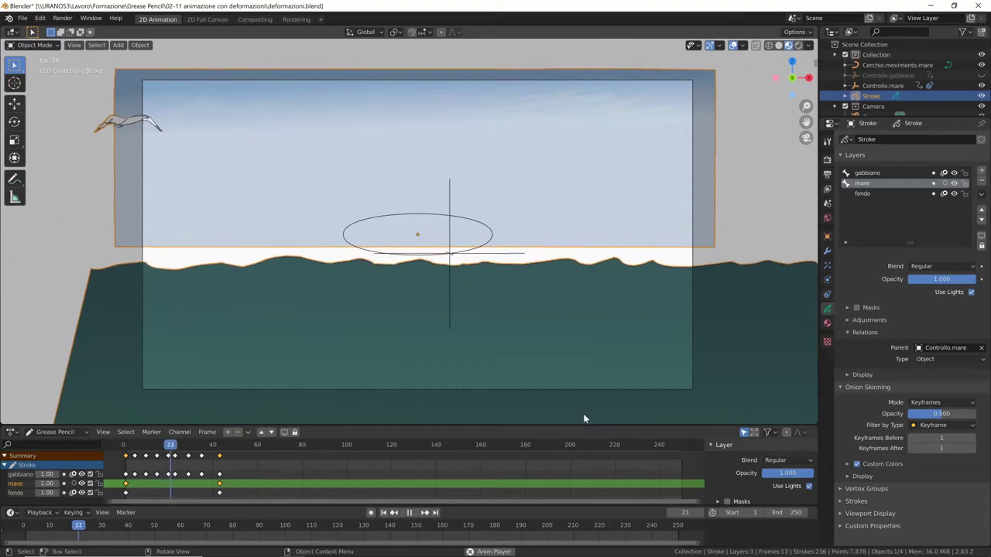
pyautogui.press('space')
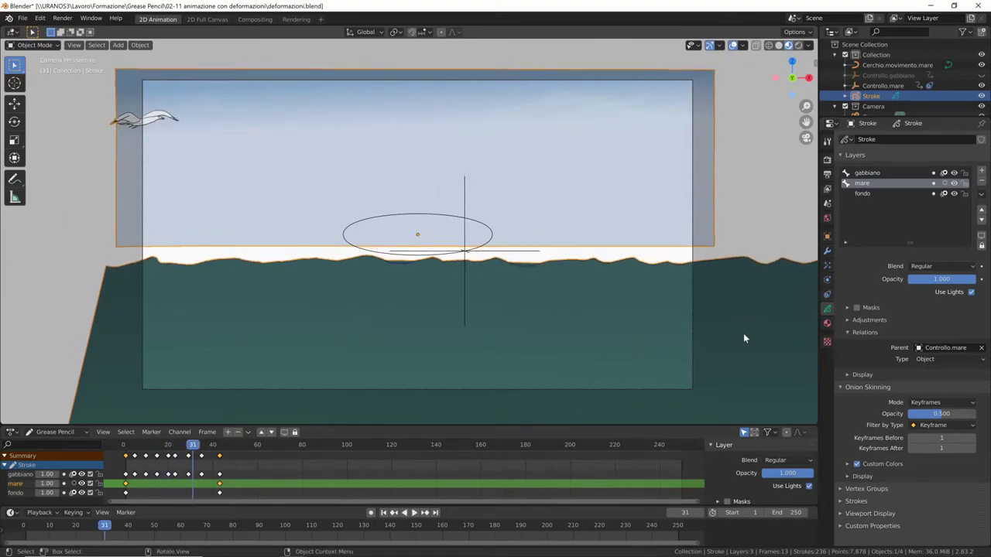
pyautogui.click(867, 195)
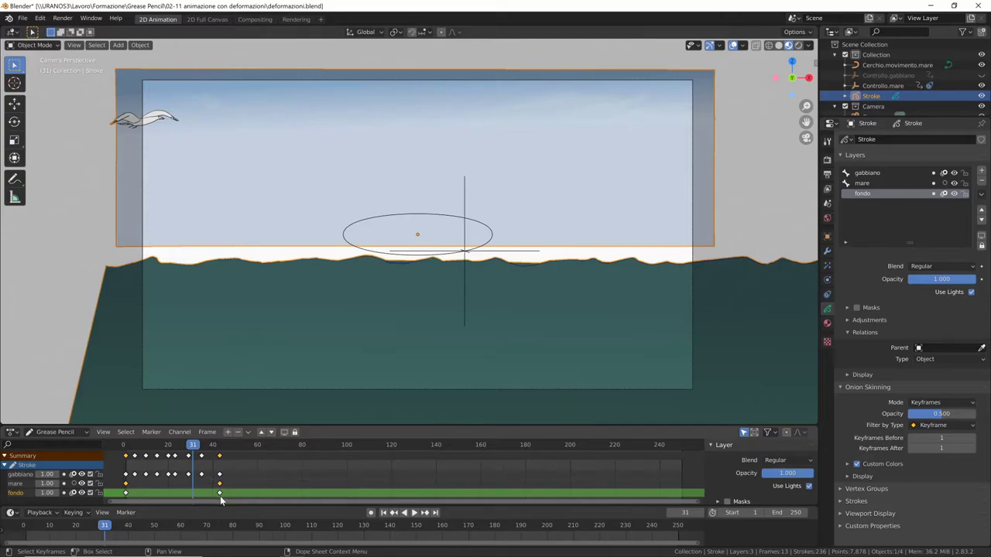
pyautogui.press('space')
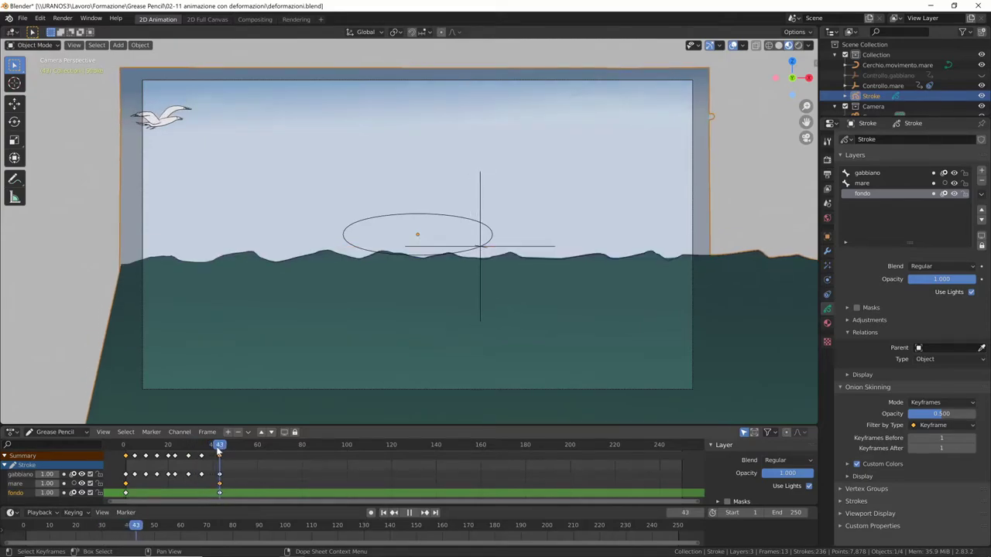
pyautogui.moveTo(219, 453); pyautogui.dragTo(219, 449)
pyautogui.moveTo(221, 494); pyautogui.dragTo(124, 503)
pyautogui.hotkey('shift', 'Left')
pyautogui.press('Right')
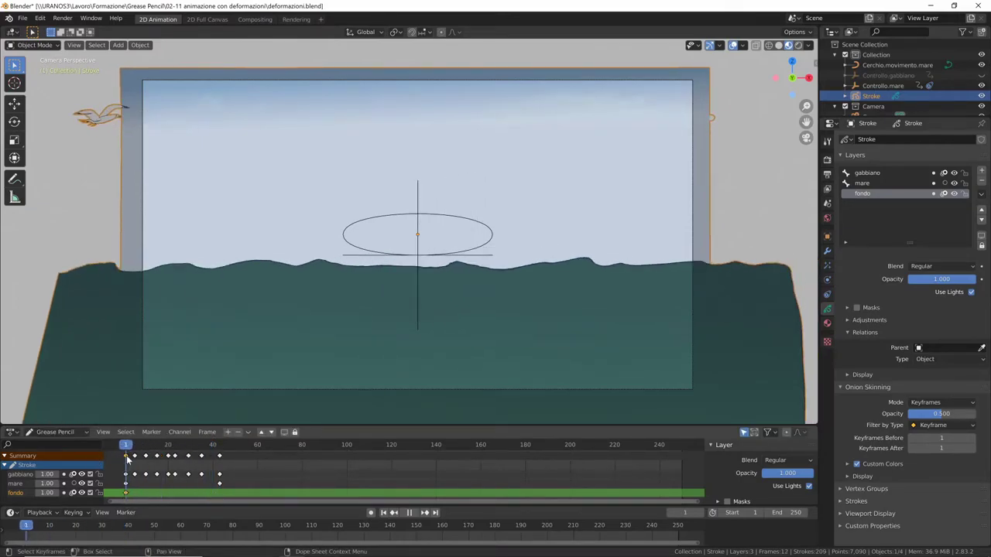
pyautogui.press('space')
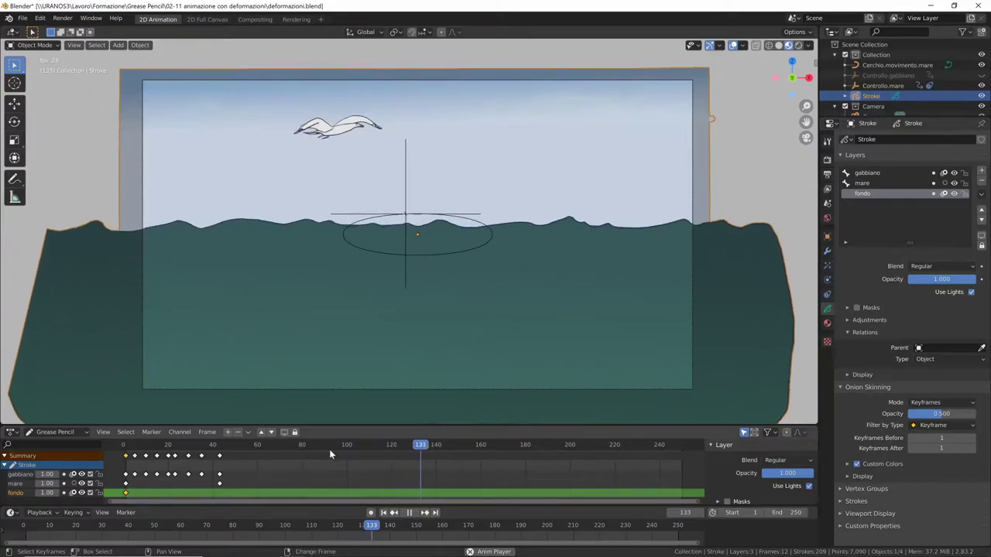
pyautogui.press('space')
# Step: Move the mare layer's later keyframe back to frame 3
pyautogui.moveTo(337, 450); pyautogui.dragTo(240, 469)
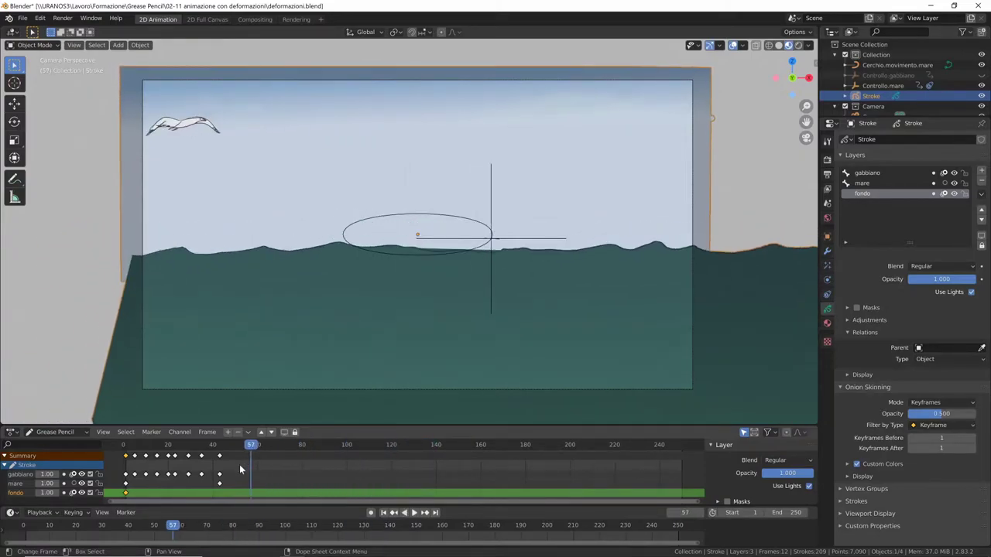
pyautogui.click(220, 484)
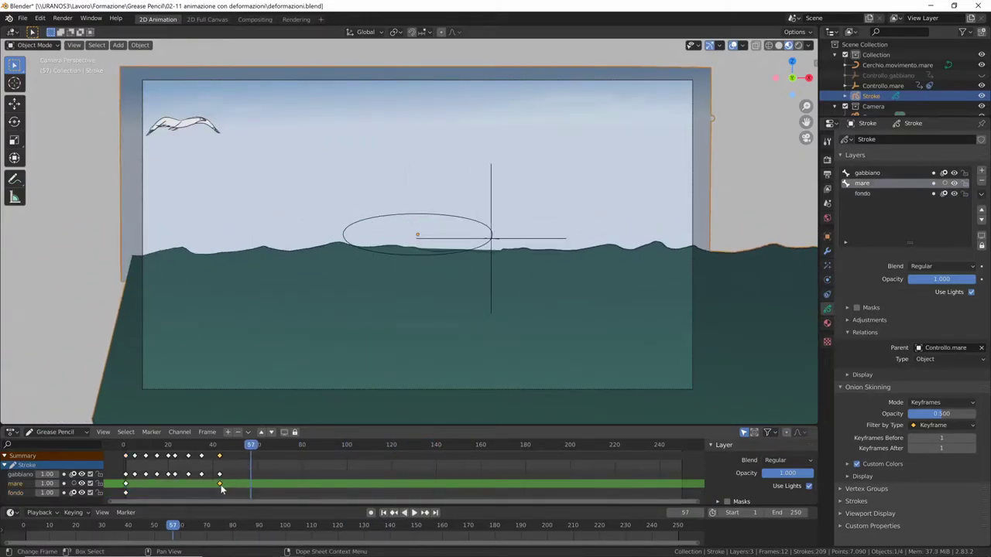
pyautogui.press('g')
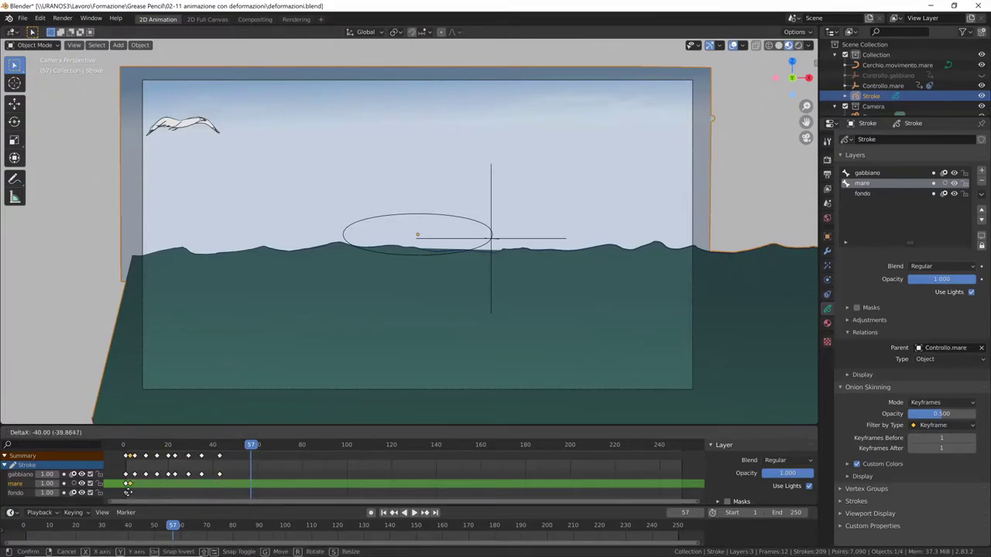
pyautogui.click(124, 494)
pyautogui.press('space')
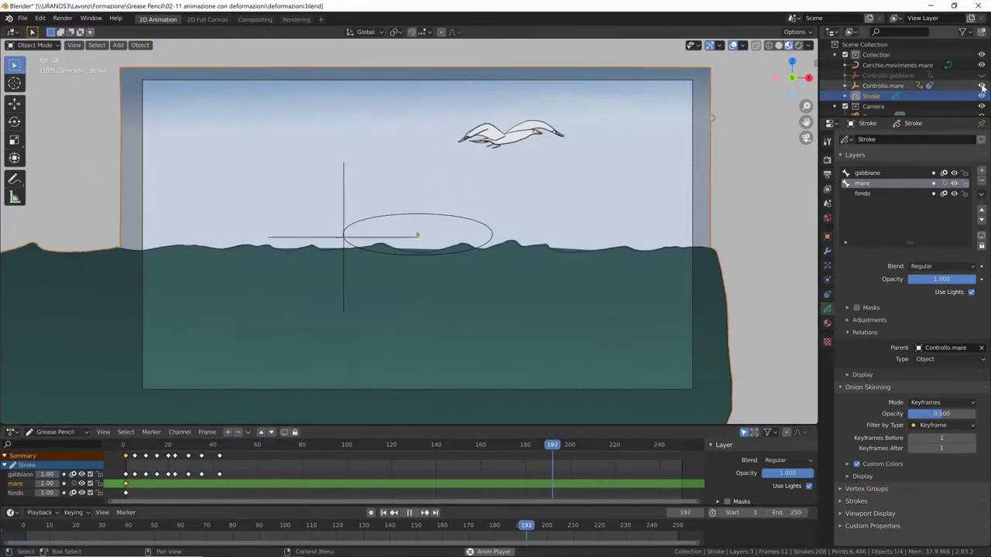
# Step: Hide the circle and control helpers, save, and show the Stroke object's modifier stack
pyautogui.hotkey('shift', 'h')
pyautogui.hotkey('ctrl', 's')
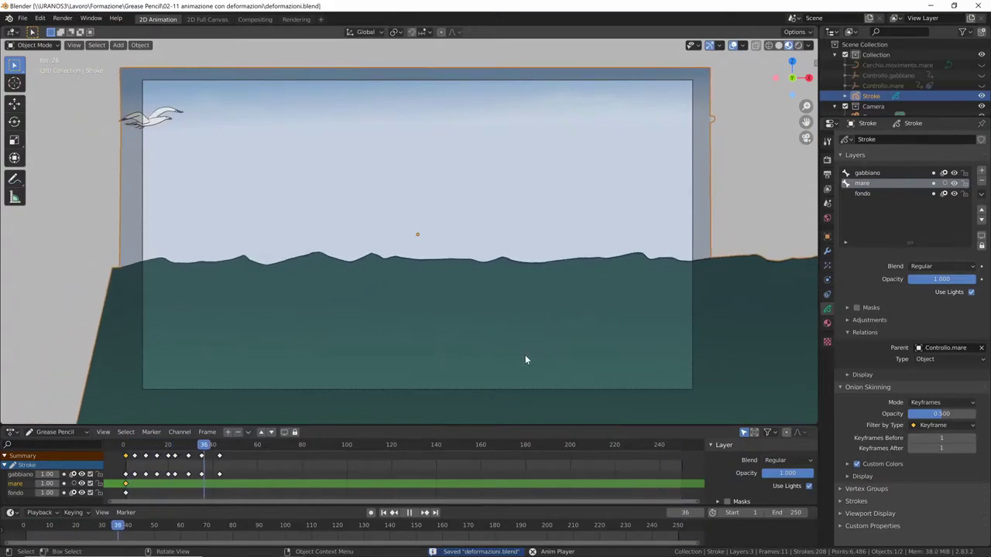
pyautogui.press('space')
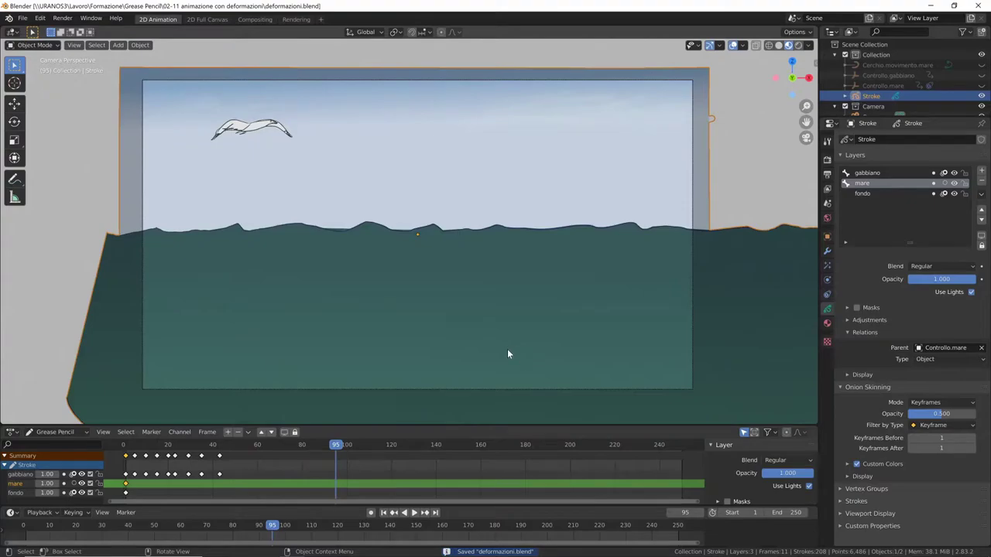
pyautogui.moveTo(336, 445); pyautogui.dragTo(351, 446)
pyautogui.hotkey('shift', 'Left')
pyautogui.click(826, 251)
pyautogui.click(904, 139)
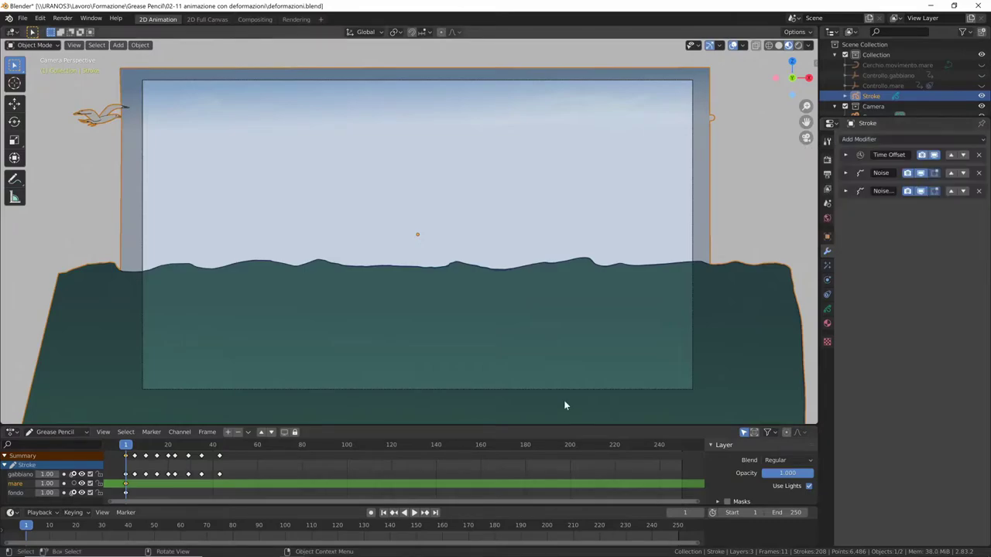
# Step: Switch the Stroke object to drawing and set the medusa material's colour
pyautogui.hotkey('ctrl', 'Tab')
pyautogui.click(448, 332)
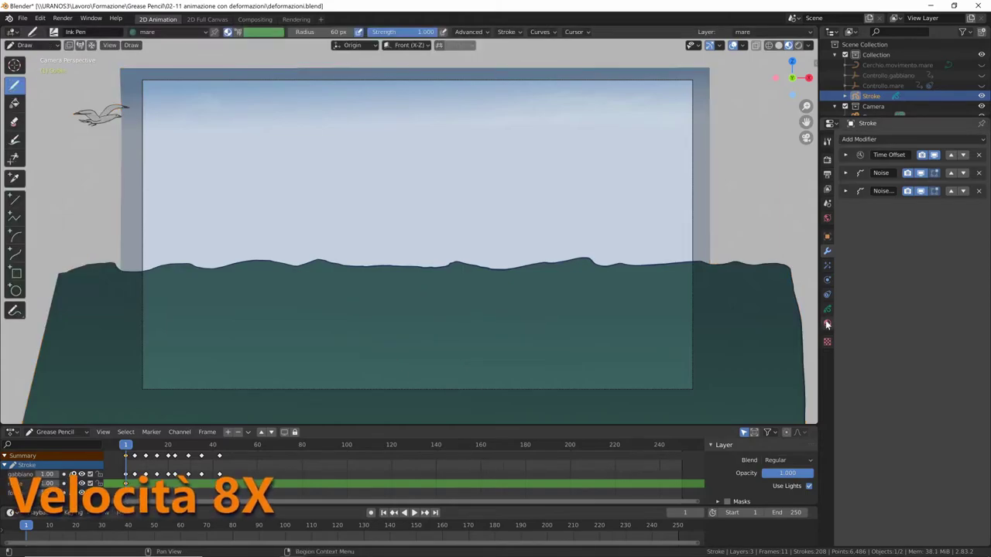
pyautogui.click(827, 323)
pyautogui.click(941, 302)
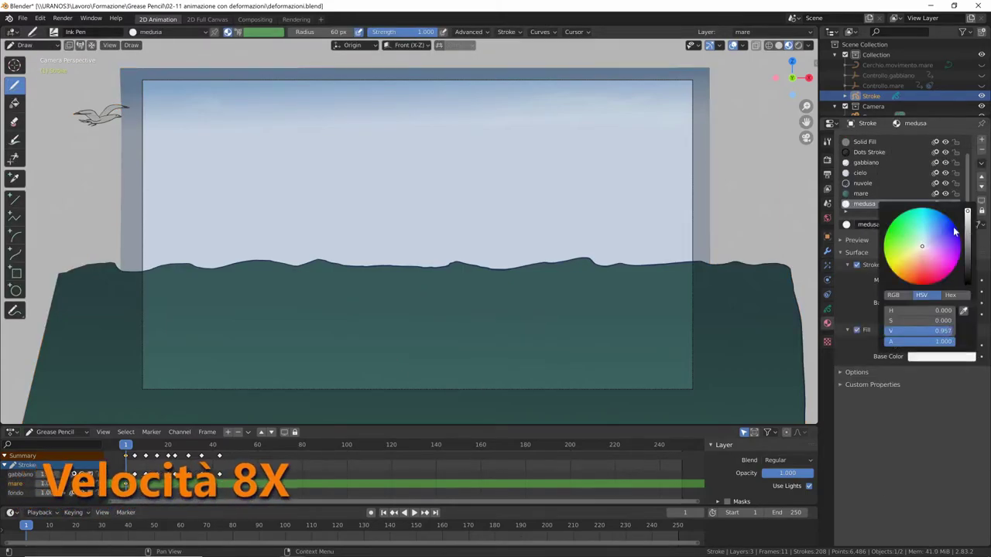
# Step: Add a new Grease Pencil layer named medusa
pyautogui.click(827, 308)
pyautogui.click(981, 171)
pyautogui.doubleClick(867, 172)
pyautogui.write('medusa')
pyautogui.press('Return')
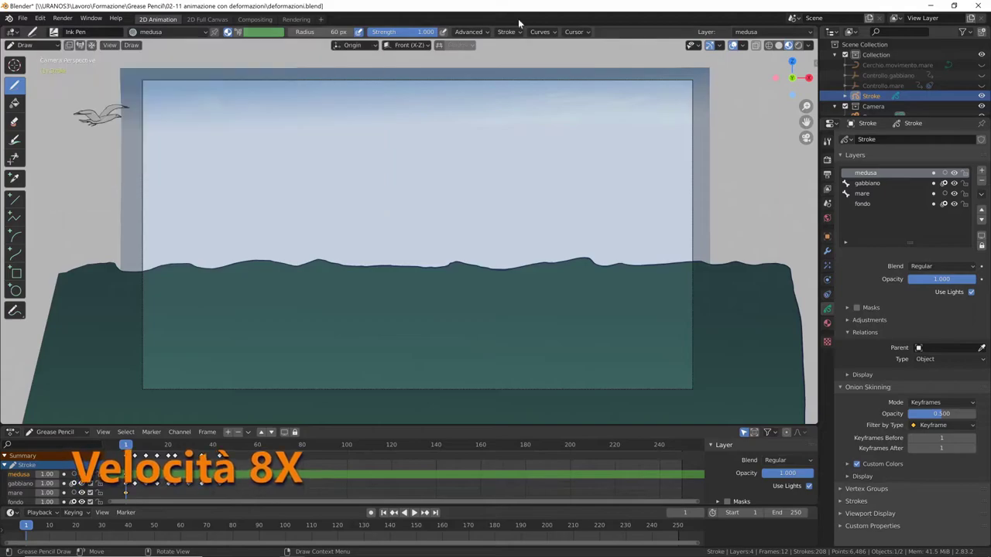
# Step: Draw the pale jellyfish body with wavy tentacles in the lower-right sea
pyautogui.moveTo(527, 313)
pyautogui.mouseDown()
pyautogui.moveTo(596, 309)
pyautogui.moveTo(523, 337)
pyautogui.moveTo(507, 370)
pyautogui.mouseUp()
pyautogui.moveTo(551, 319)
pyautogui.mouseDown()
pyautogui.moveTo(542, 371)
pyautogui.moveTo(559, 375)
pyautogui.mouseUp()
pyautogui.moveTo(574, 319)
pyautogui.mouseDown()
pyautogui.moveTo(579, 373)
pyautogui.moveTo(592, 370)
pyautogui.mouseUp()
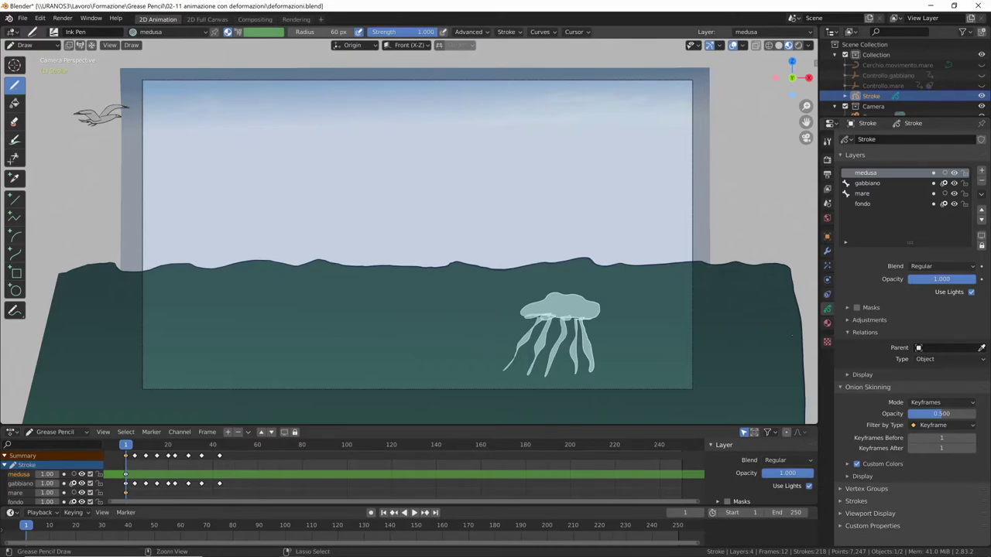
pyautogui.hotkey('ctrl', 'Tab')
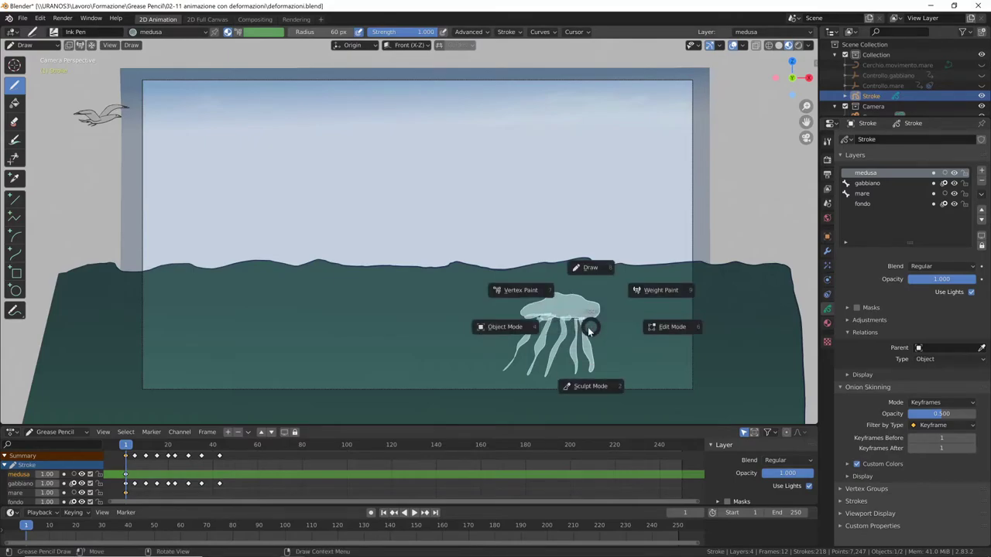
# Step: Return to Object mode and add an Empty in the middle of the sky
pyautogui.click(510, 328)
pyautogui.hotkey('ctrl', 'Tab')
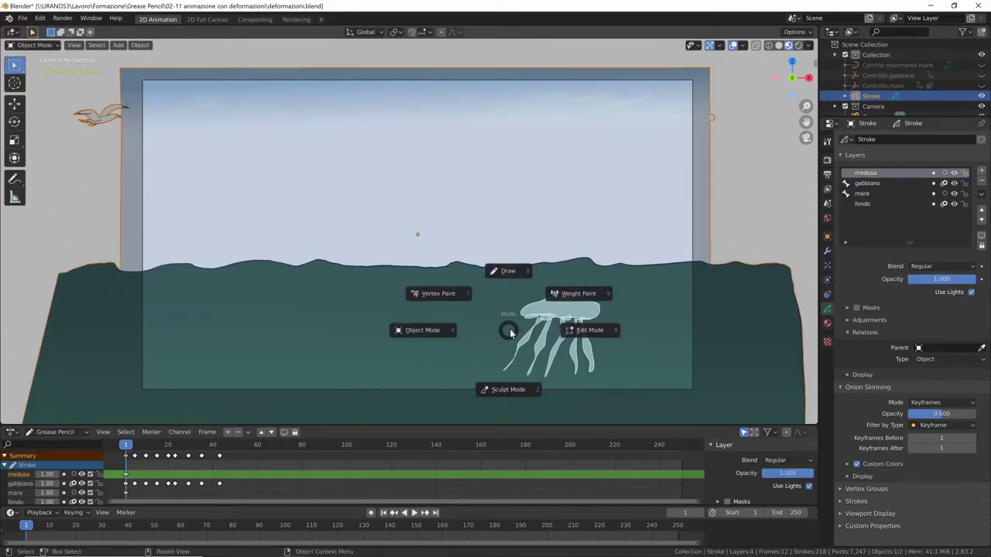
pyautogui.press('Escape')
pyautogui.hotkey('shift', 'a')
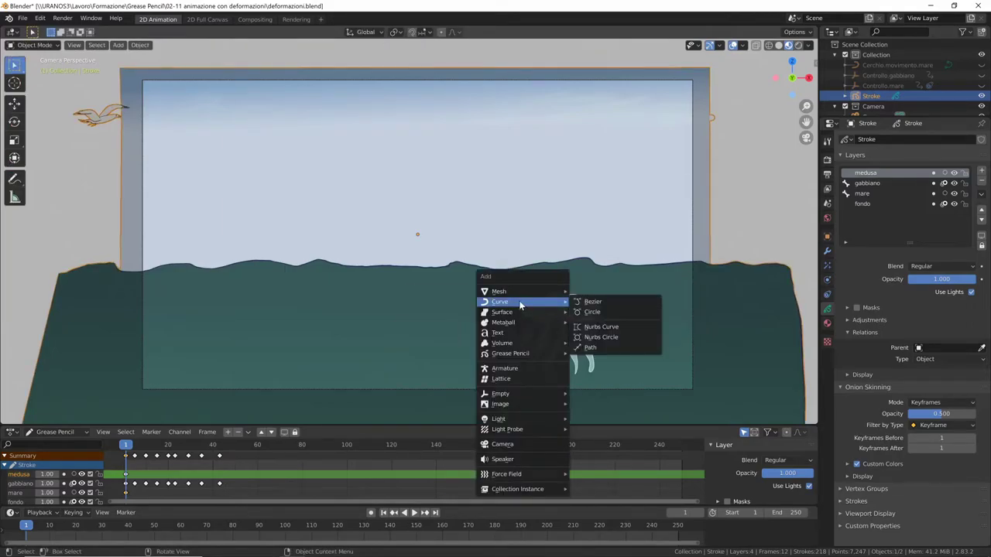
pyautogui.moveTo(501, 394)
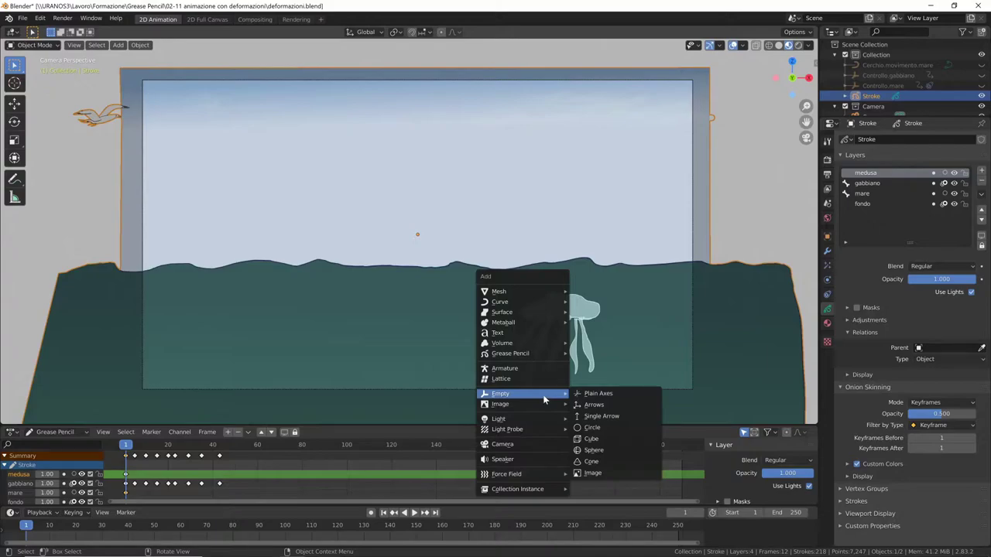
pyautogui.click(593, 428)
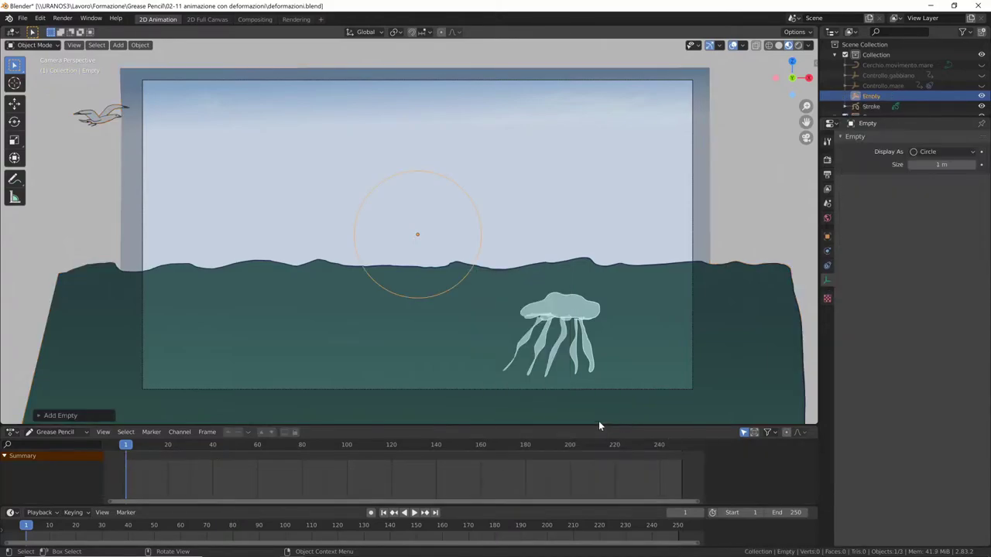
# Step: Cycle through the Empty's display types, settle on Sphere, and check it from the camera view
pyautogui.click(943, 152)
pyautogui.click(920, 164)
pyautogui.click(943, 152)
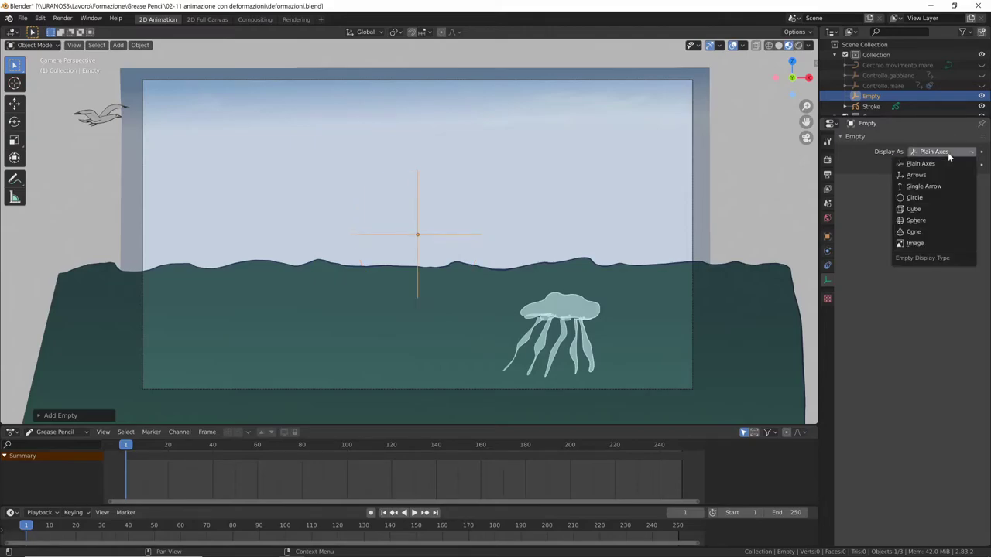
pyautogui.click(929, 174)
pyautogui.click(943, 153)
pyautogui.click(923, 186)
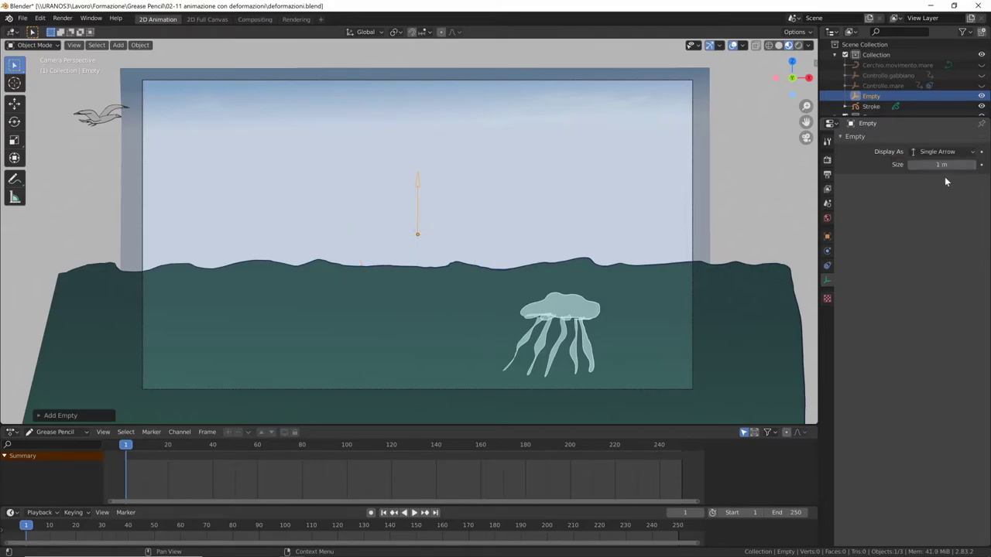
pyautogui.click(941, 153)
pyautogui.click(941, 215)
pyautogui.click(944, 152)
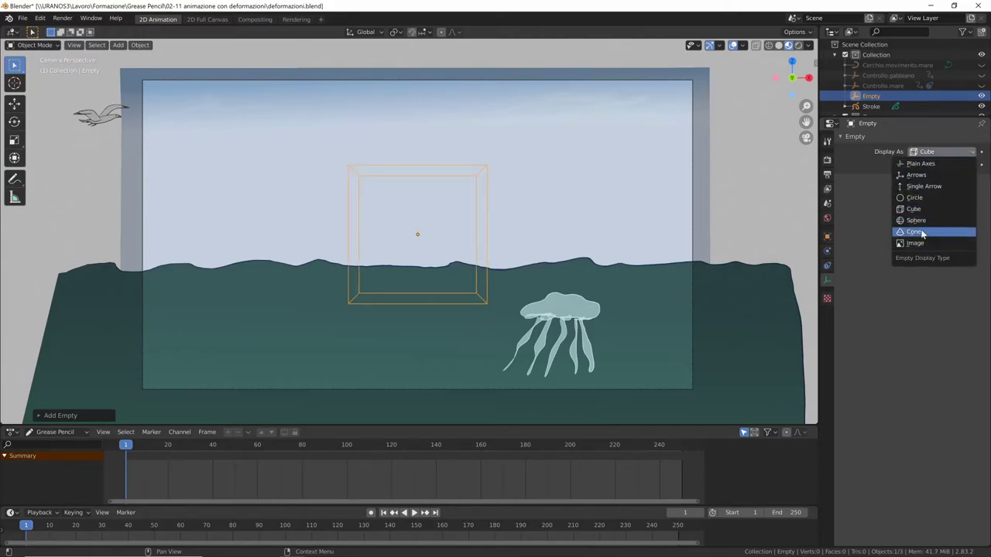
pyautogui.click(931, 220)
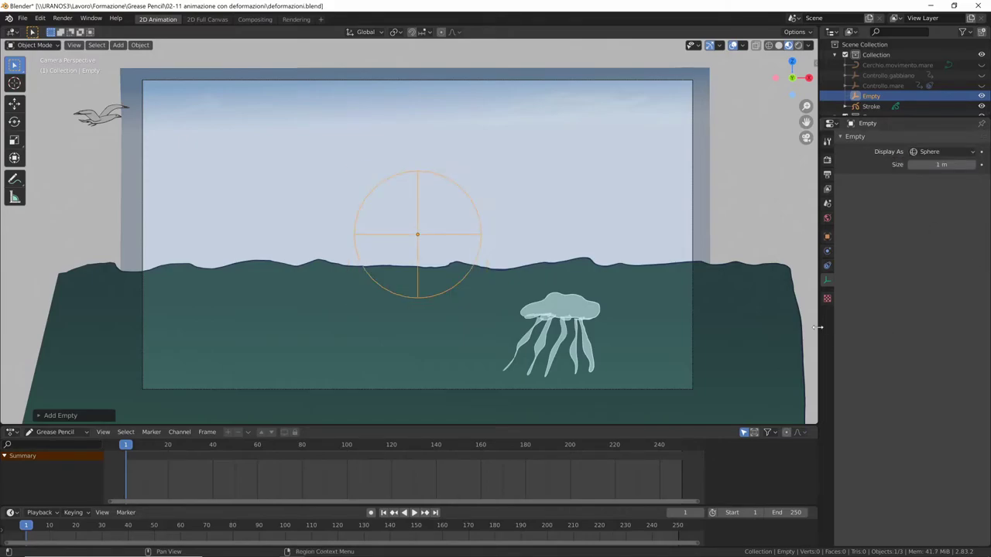
pyautogui.moveTo(493, 298); pyautogui.dragTo(476, 343, button='middle')
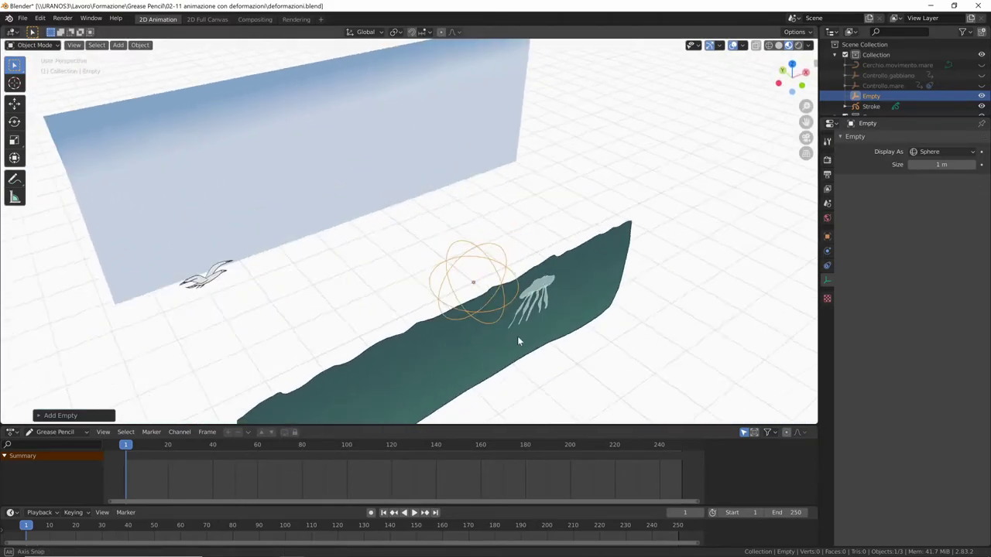
pyautogui.press('KP_0')
# Step: Add a Hook modifier to the Stroke drawing targeting the Empty
pyautogui.click(871, 107)
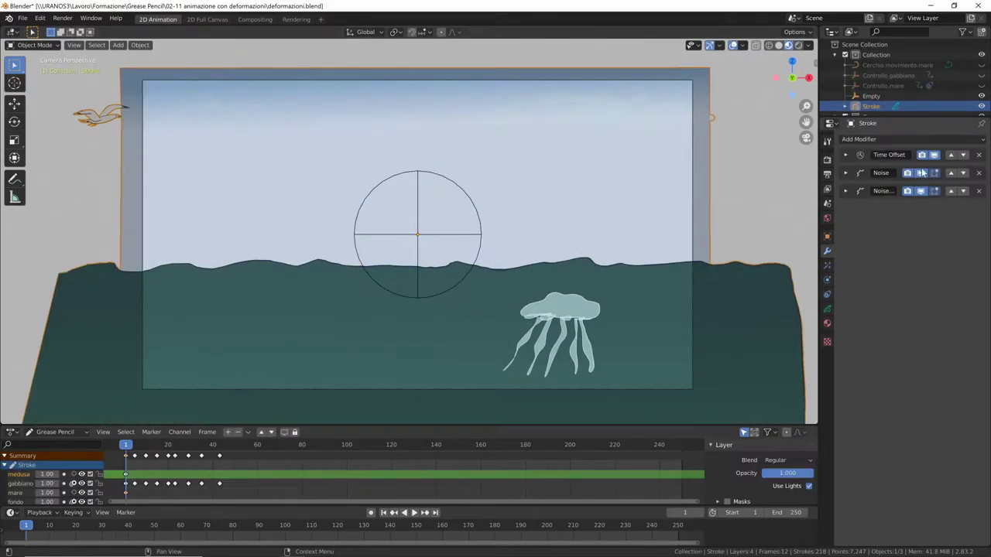
pyautogui.click(890, 139)
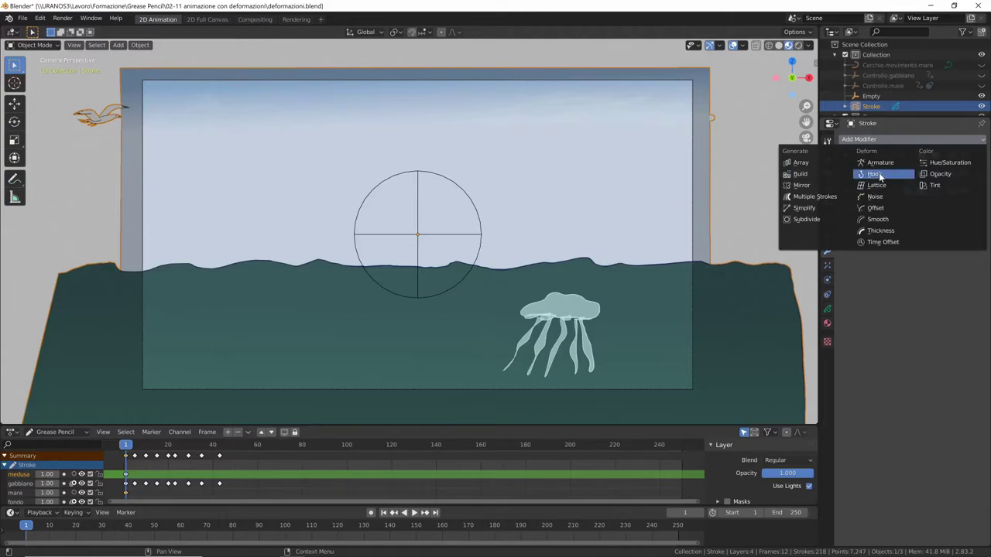
pyautogui.click(874, 174)
pyautogui.click(863, 249)
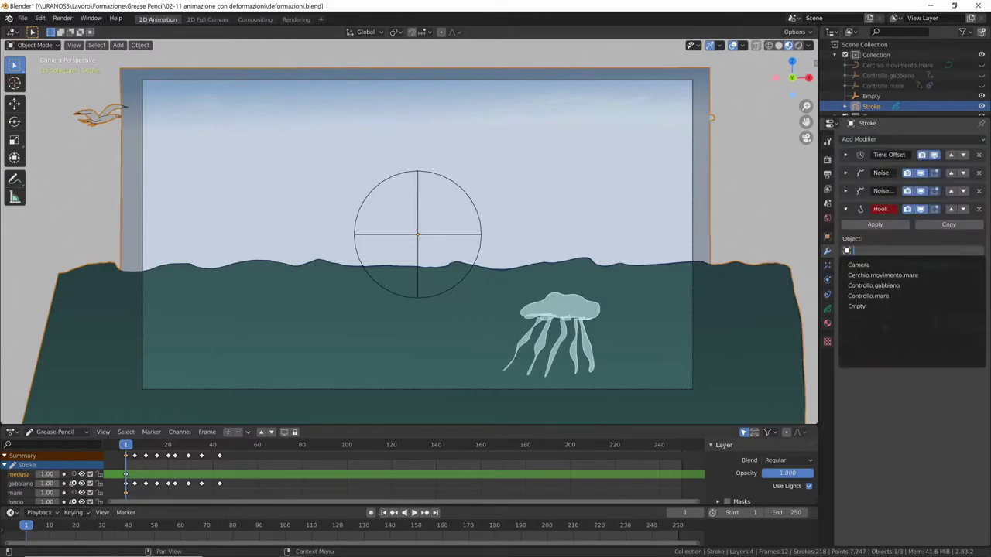
pyautogui.click(856, 306)
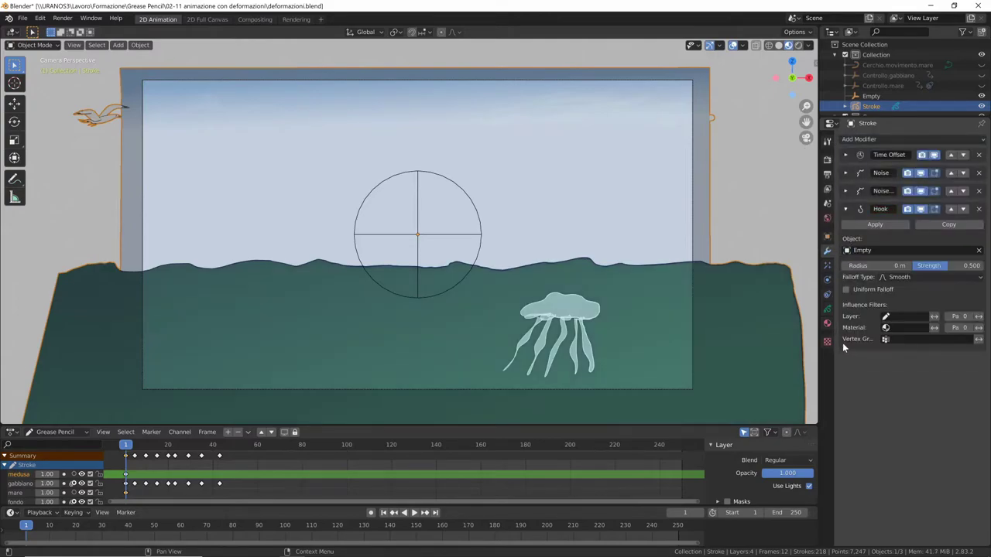
# Step: Rename the Empty to Controllo.medusa and test-move it to see the deformation
pyautogui.doubleClick(874, 96)
pyautogui.write('Controllo')
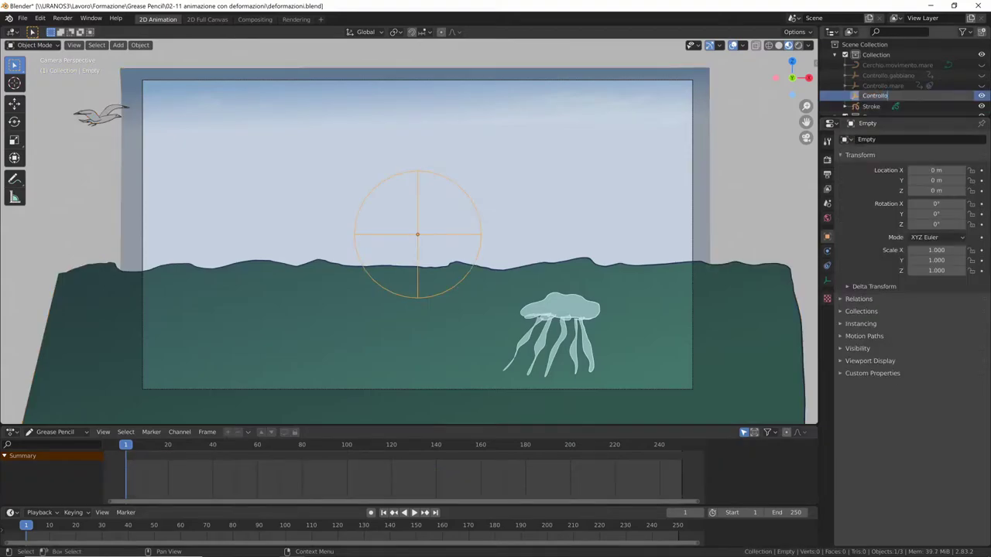
pyautogui.write('.medusa')
pyautogui.press('Return')
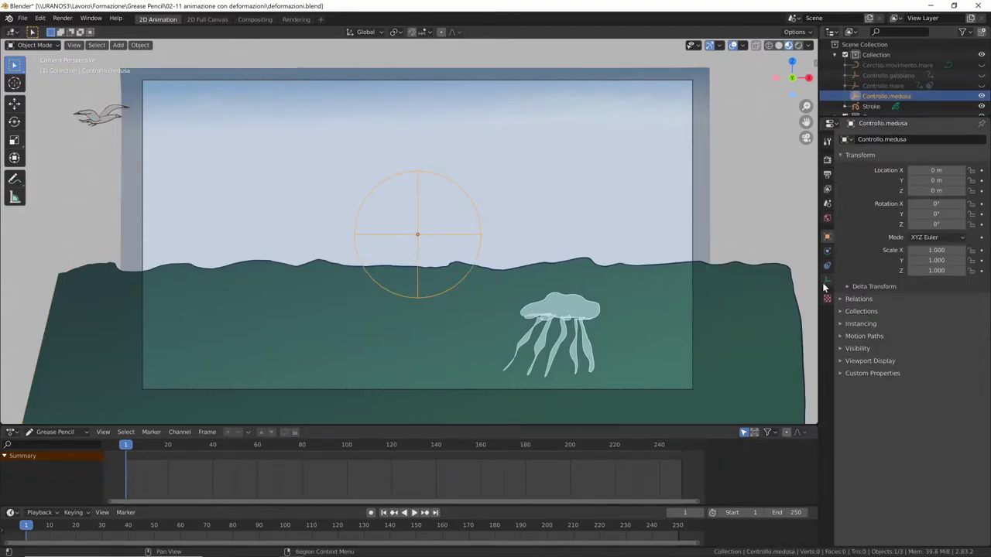
pyautogui.click(662, 314)
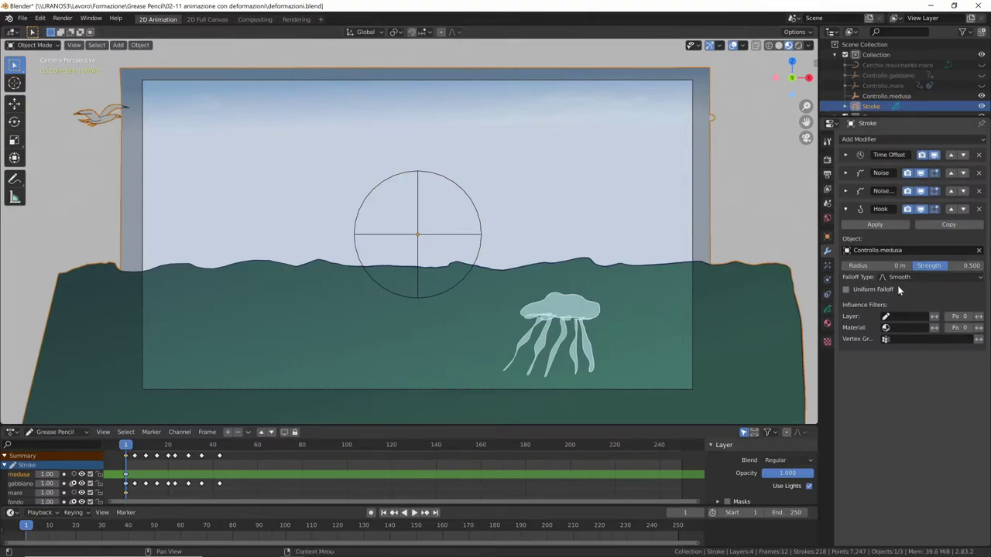
pyautogui.click(440, 239)
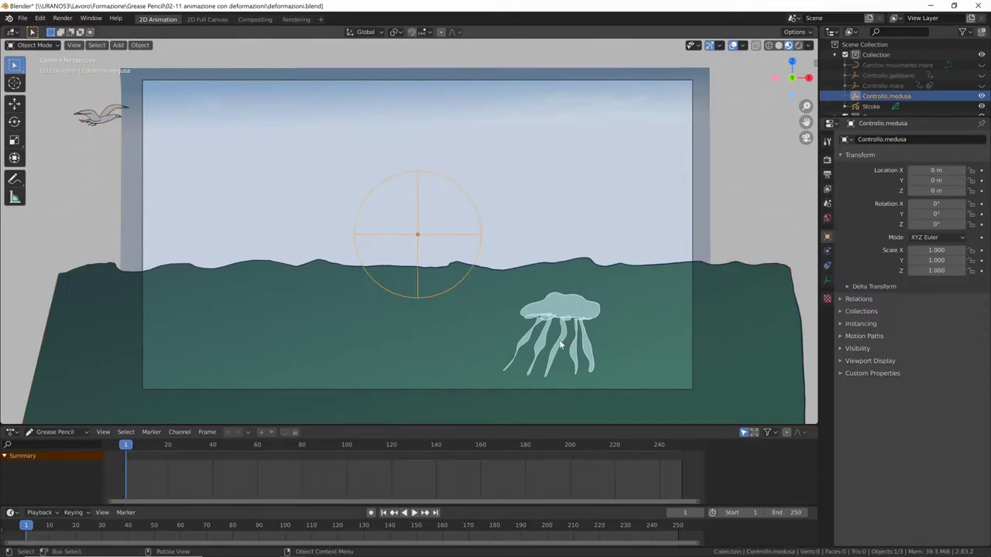
pyautogui.press('g')
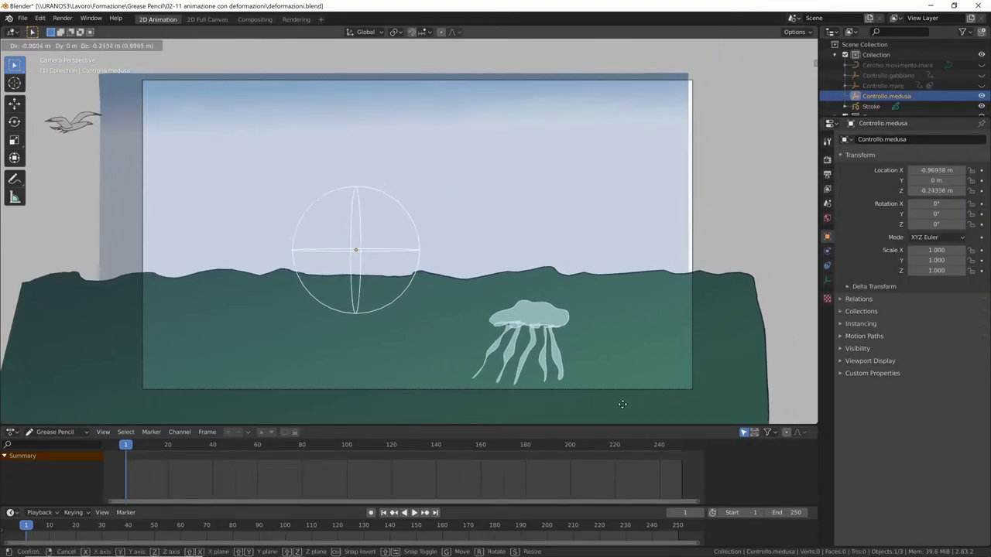
pyautogui.press('Escape')
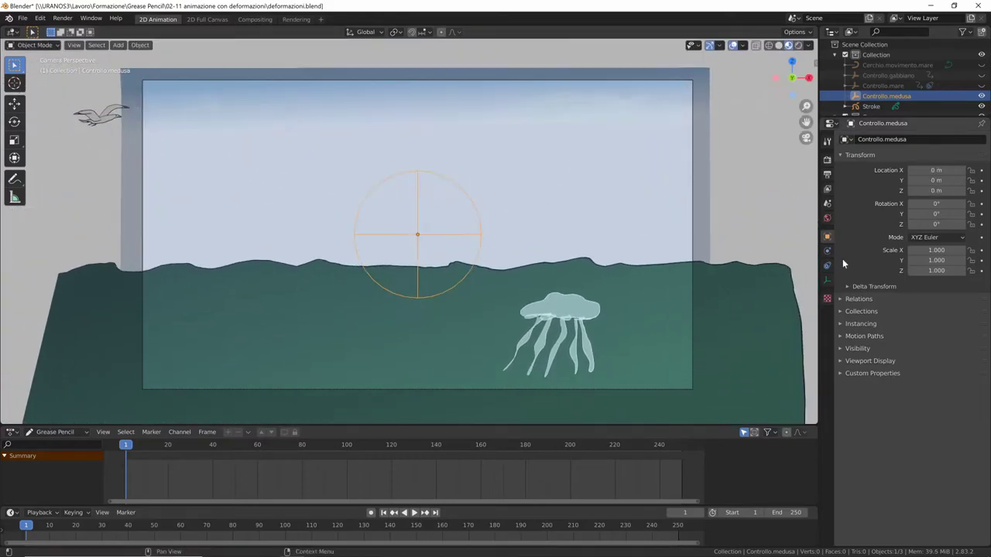
# Step: Limit the hook to the medusa layer and test it by moving Controllo.medusa
pyautogui.click(722, 333)
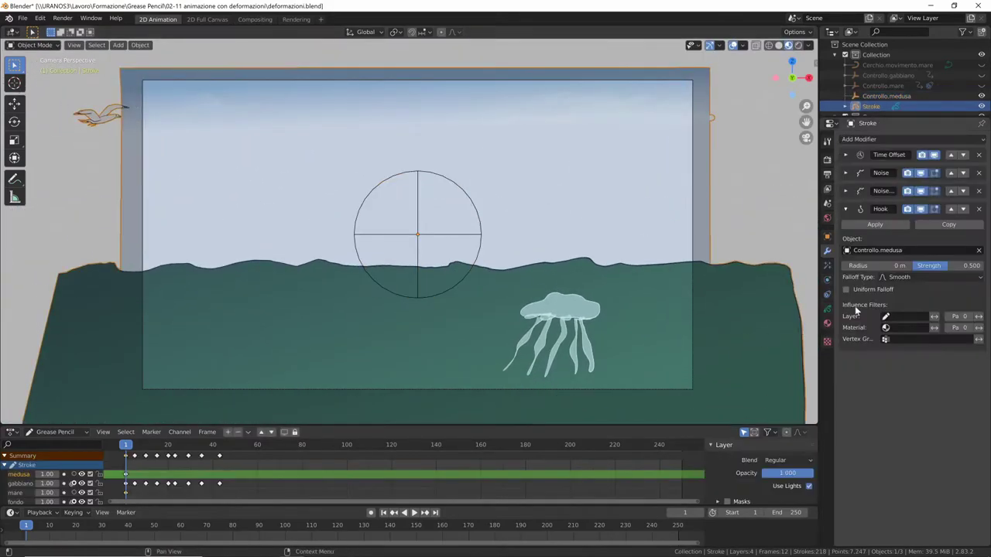
pyautogui.click(898, 317)
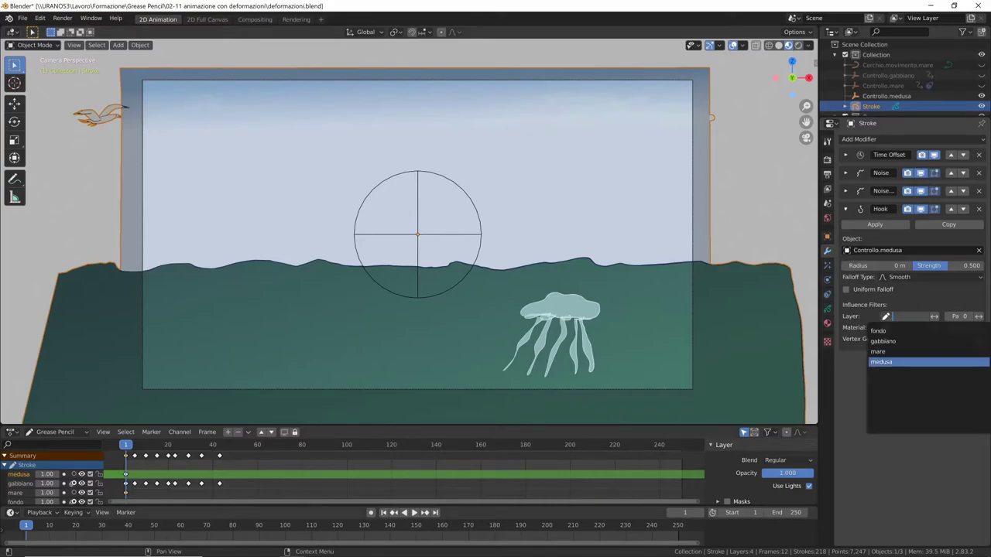
pyautogui.click(897, 361)
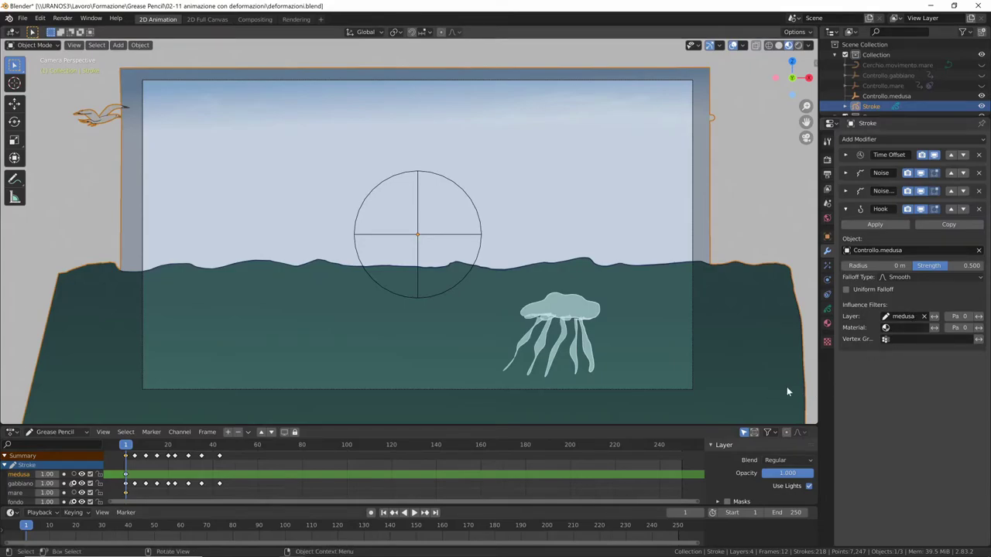
pyautogui.click(475, 239)
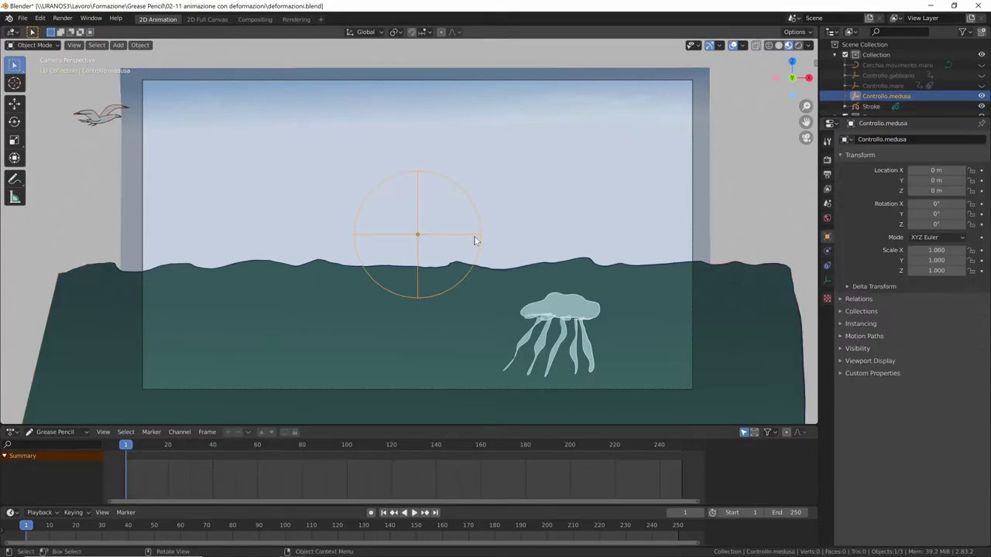
pyautogui.press('g')
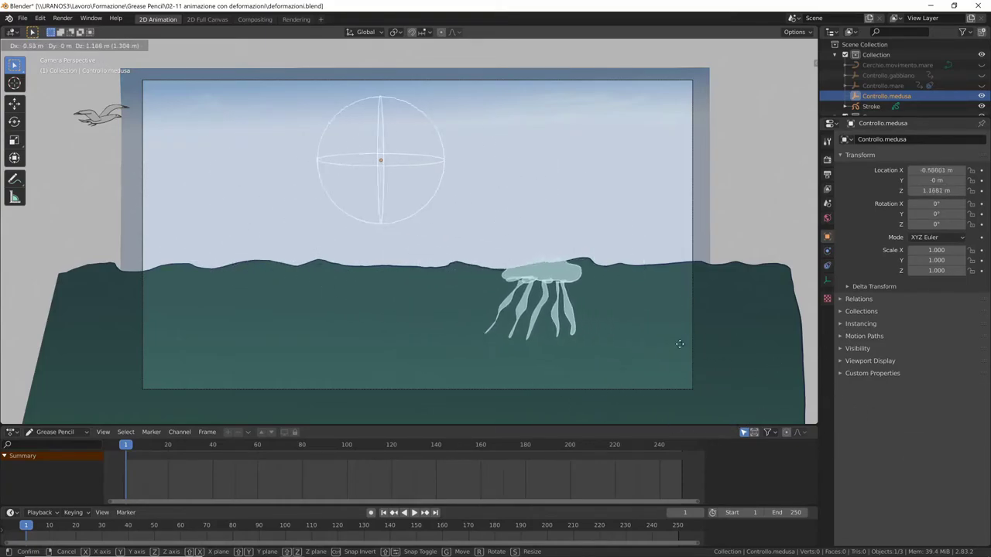
pyautogui.press('Escape')
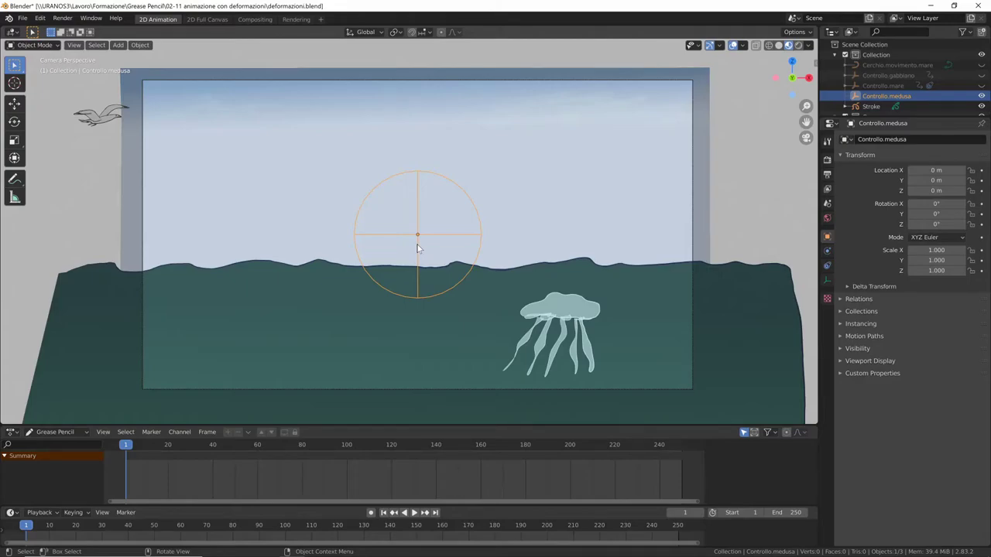
pyautogui.click(629, 347)
pyautogui.moveTo(576, 345); pyautogui.dragTo(643, 359, button='middle')
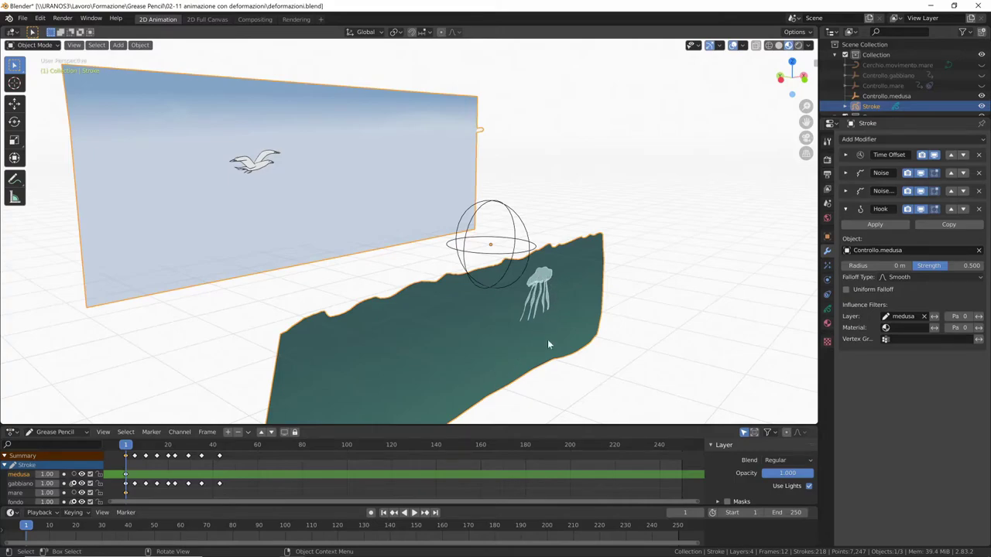
pyautogui.moveTo(625, 346)
pyautogui.mouseDown(button='middle')
pyautogui.moveTo(570, 332)
pyautogui.moveTo(564, 347)
pyautogui.moveTo(586, 349)
pyautogui.moveTo(560, 380)
pyautogui.mouseUp(button='middle')
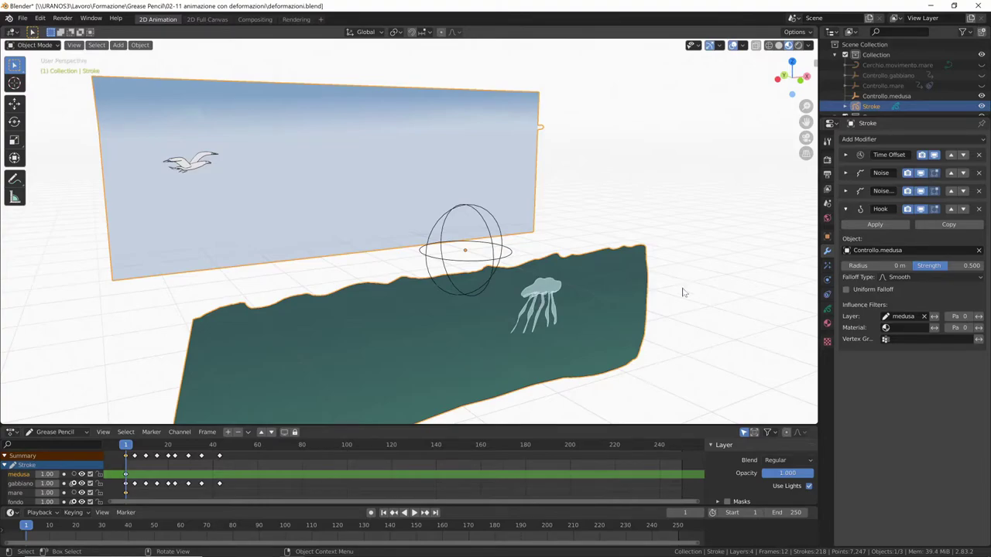
# Step: Delete the Hook modifier from the drawing and browse the layer specials menu
pyautogui.click(979, 210)
pyautogui.click(827, 309)
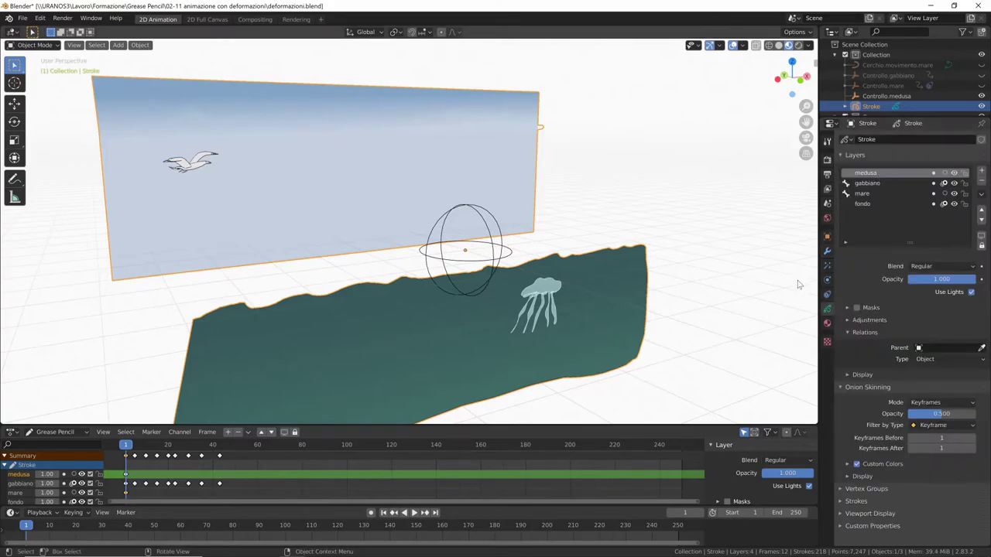
pyautogui.click(981, 195)
pyautogui.click(981, 197)
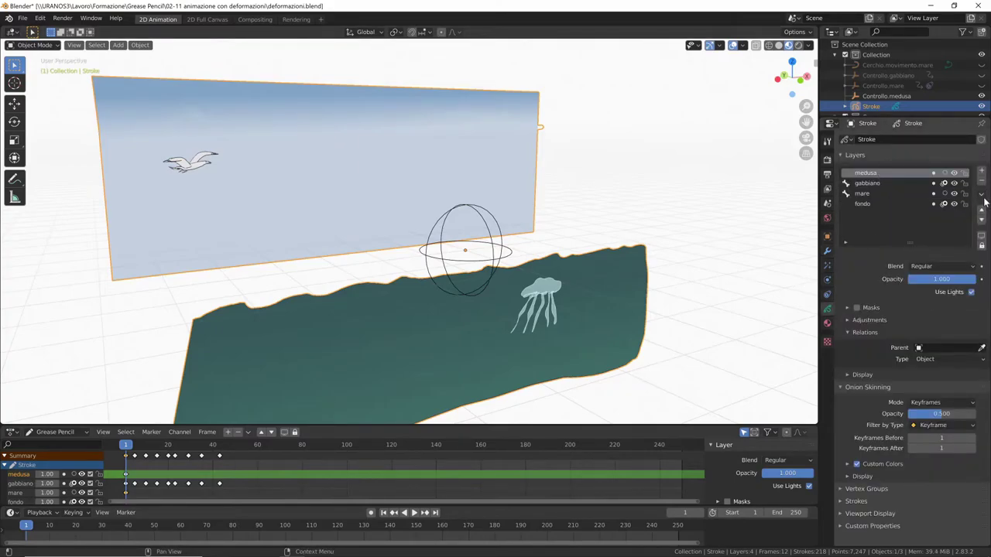
pyautogui.click(983, 196)
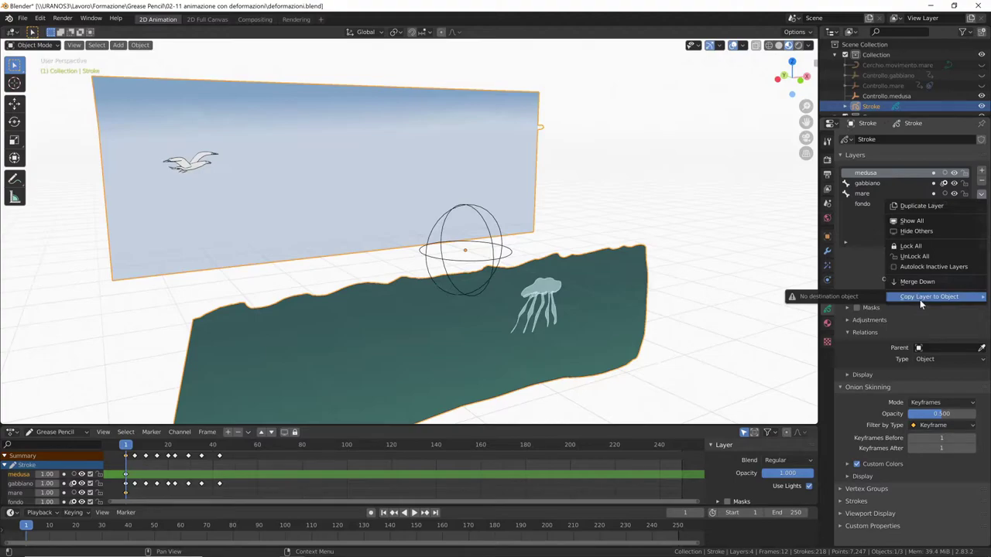
# Step: Rename the Stroke object to disegno
pyautogui.doubleClick(872, 106)
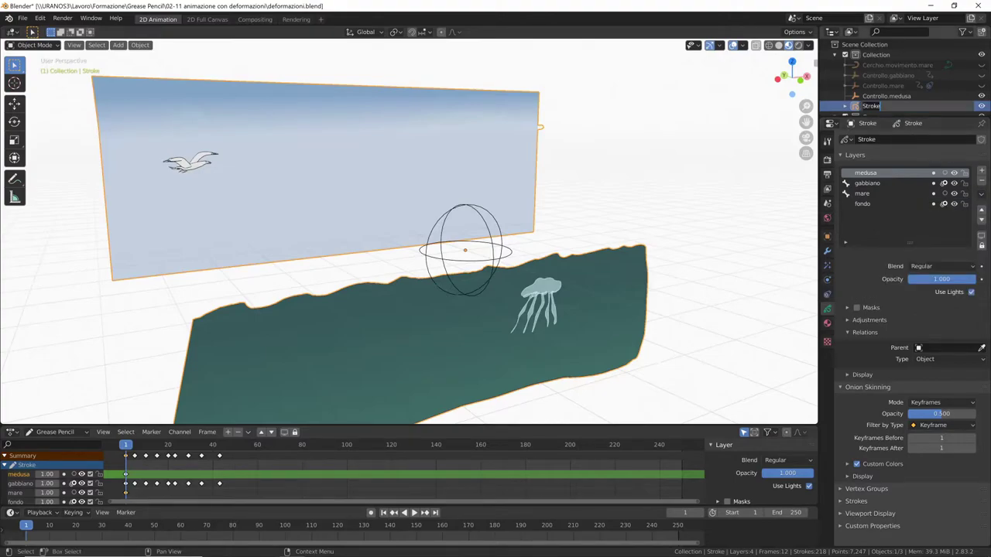
pyautogui.write('disegno')
pyautogui.press('Return')
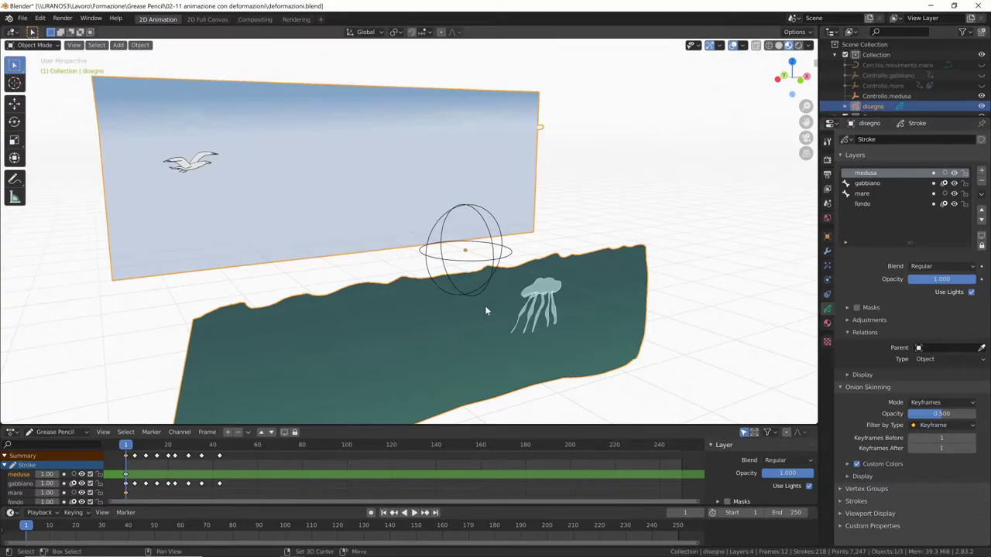
pyautogui.hotkey('shift', 'a')
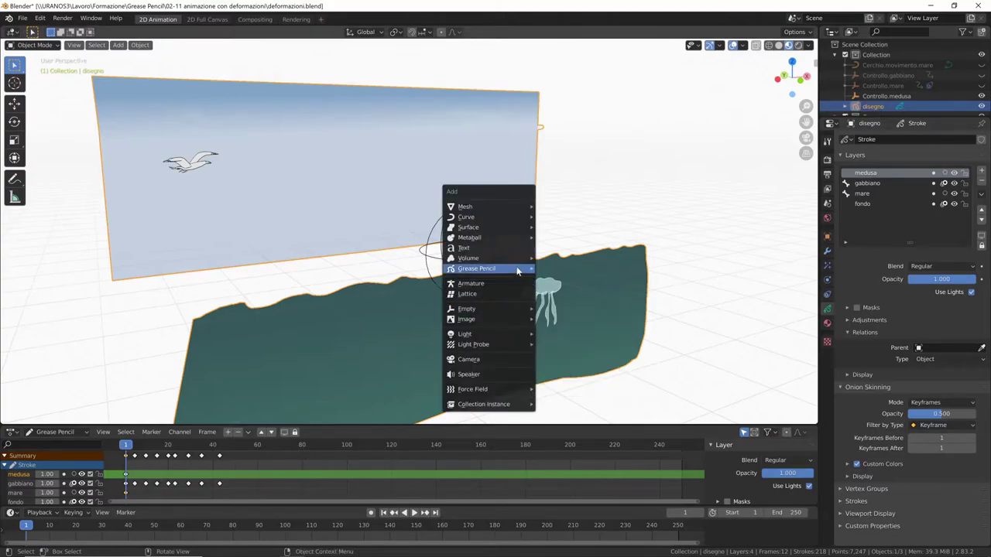
# Step: Add an empty Grease Pencil object named medusa
pyautogui.moveTo(477, 269)
pyautogui.click(573, 270)
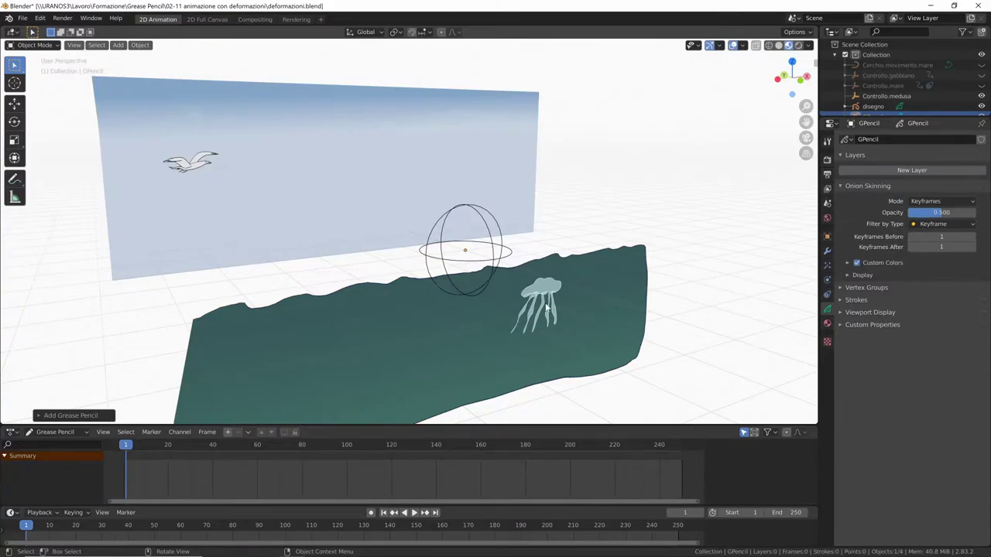
pyautogui.scroll(-2, 905, 92)
pyautogui.doubleClick(878, 91)
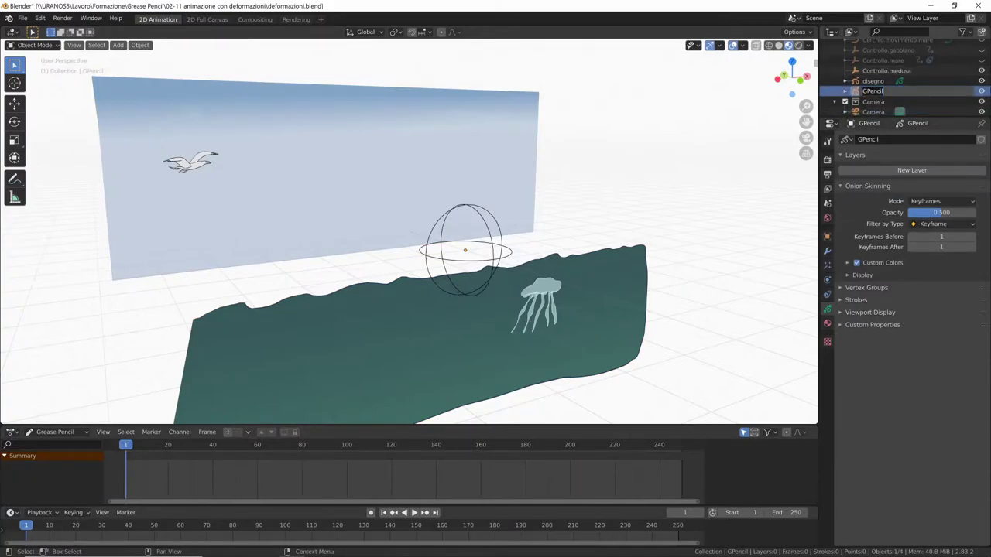
pyautogui.write('medusa')
pyautogui.click(873, 80)
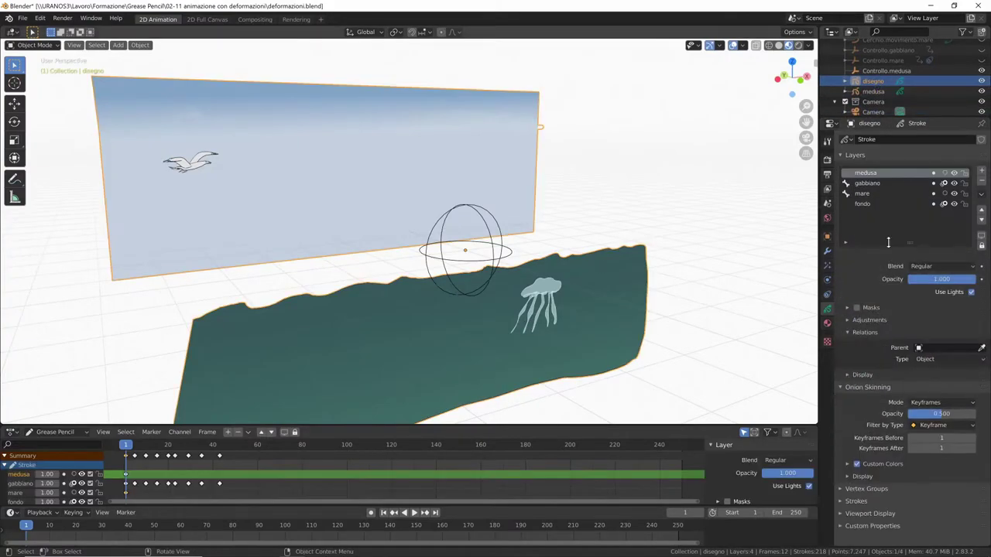
# Step: Copy the medusa layer into the medusa object and delete it from disegno
pyautogui.click(981, 194)
pyautogui.moveTo(929, 297)
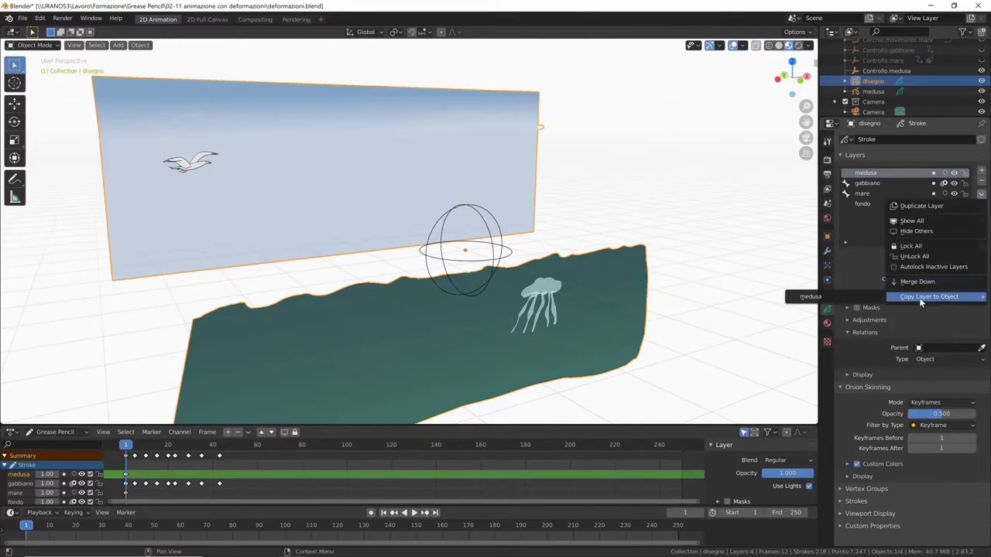
pyautogui.click(851, 297)
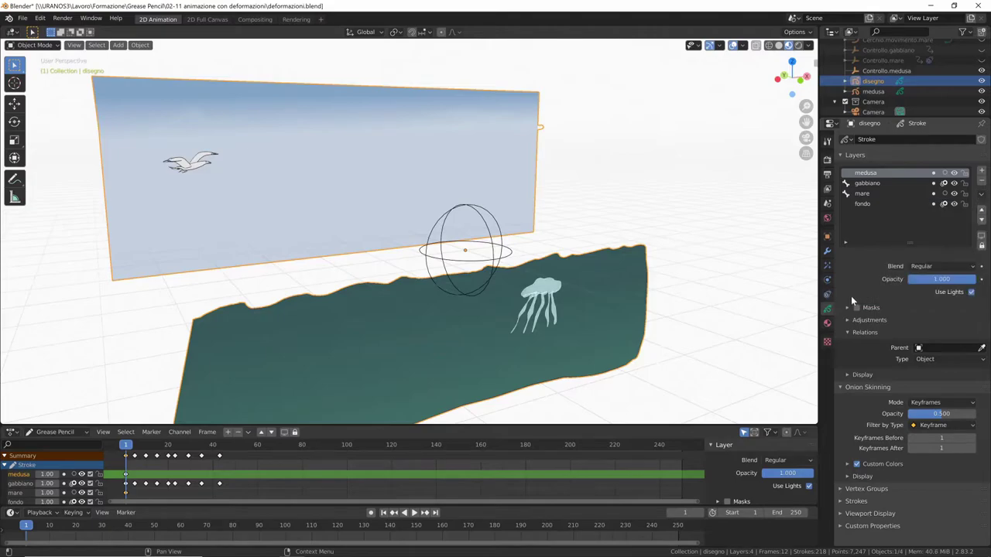
pyautogui.click(877, 91)
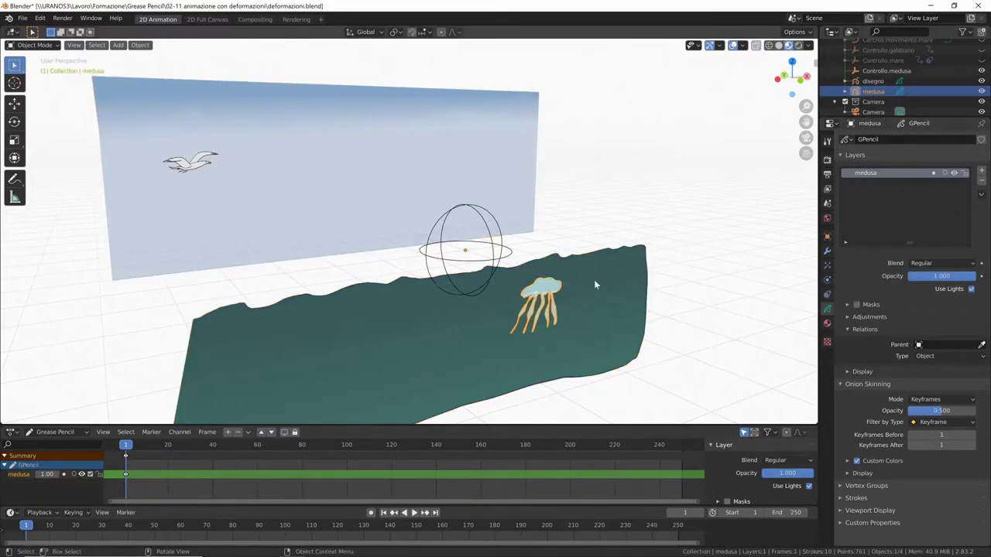
pyautogui.click(875, 82)
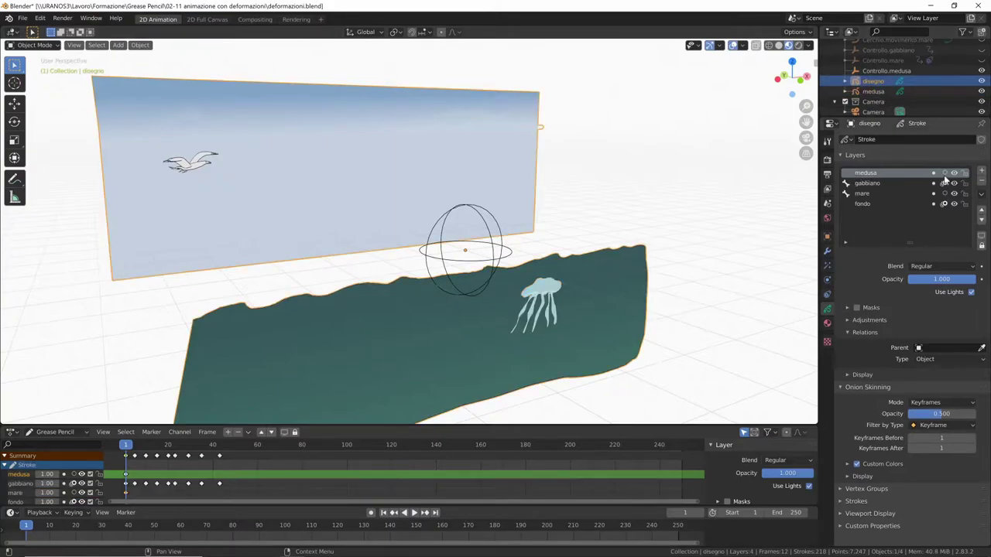
pyautogui.click(982, 183)
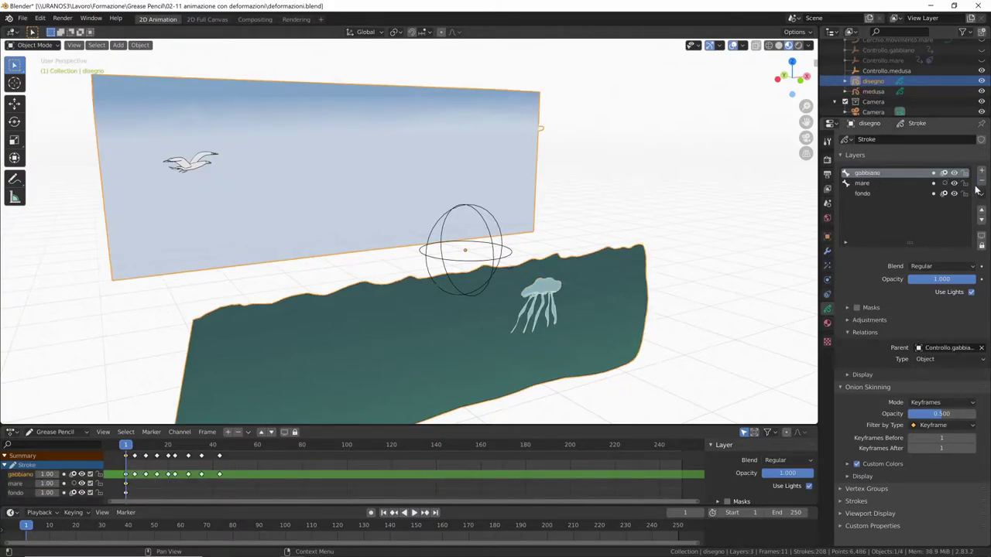
# Step: Set the medusa object's origin to its geometry
pyautogui.click(873, 90)
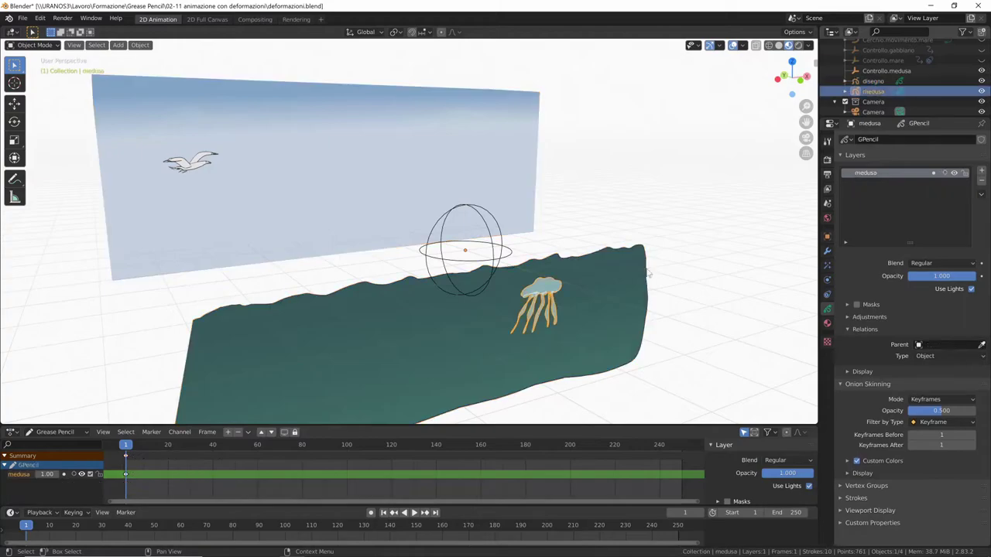
pyautogui.moveTo(681, 341); pyautogui.dragTo(562, 325, button='middle')
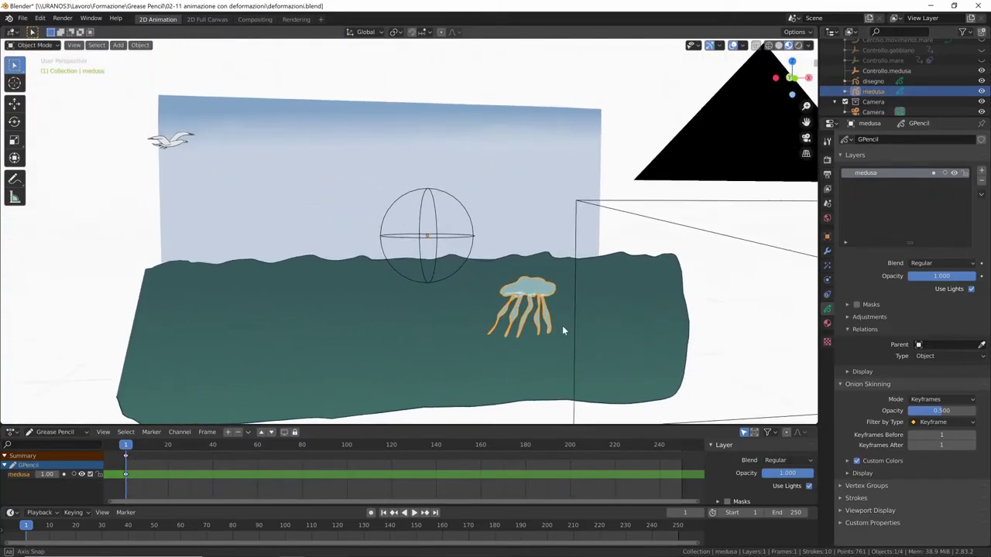
pyautogui.moveTo(511, 365)
pyautogui.mouseDown(button='middle')
pyautogui.moveTo(616, 312)
pyautogui.moveTo(593, 308)
pyautogui.mouseUp(button='middle')
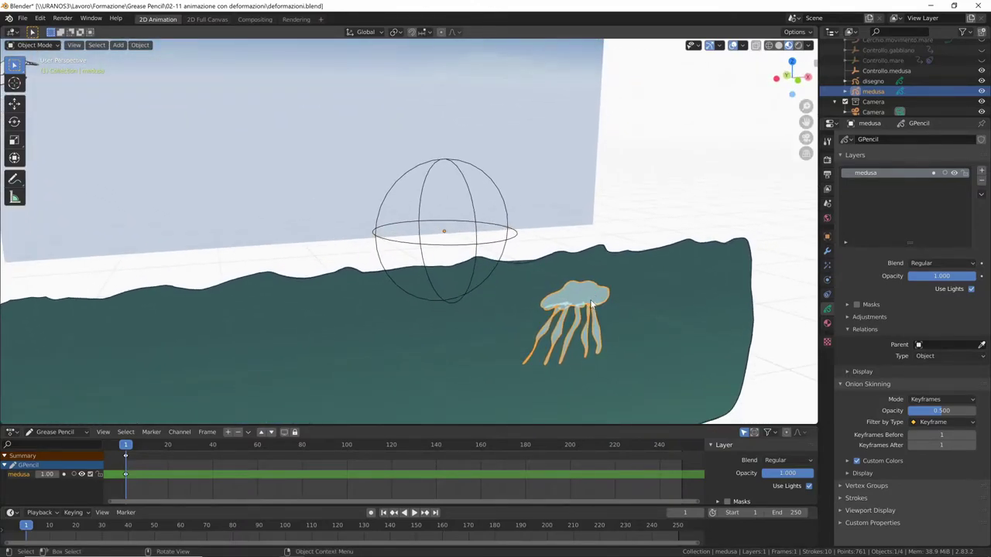
pyautogui.rightClick(592, 304)
pyautogui.moveTo(575, 333)
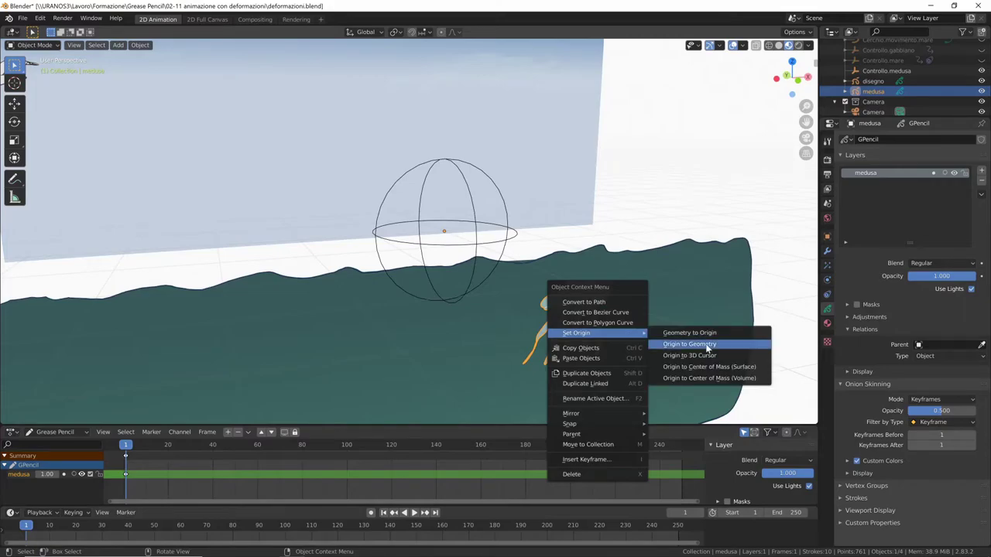
pyautogui.click(701, 344)
# Step: Move the jellyfish to a new spot and return to camera view
pyautogui.moveTo(678, 360)
pyautogui.mouseDown(button='middle')
pyautogui.moveTo(743, 360)
pyautogui.moveTo(598, 324)
pyautogui.moveTo(563, 325)
pyautogui.moveTo(633, 318)
pyautogui.moveTo(585, 327)
pyautogui.mouseUp(button='middle')
pyautogui.press('g')
pyautogui.click(610, 328)
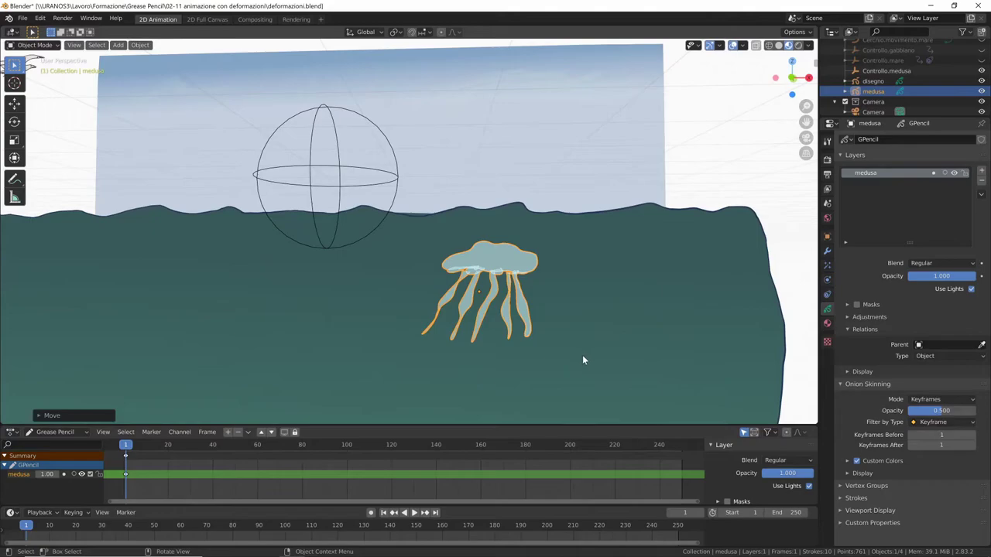
pyautogui.press('KP_0')
# Step: Place the jellyfish at the centre of the Controllo.medusa sphere
pyautogui.press('g')
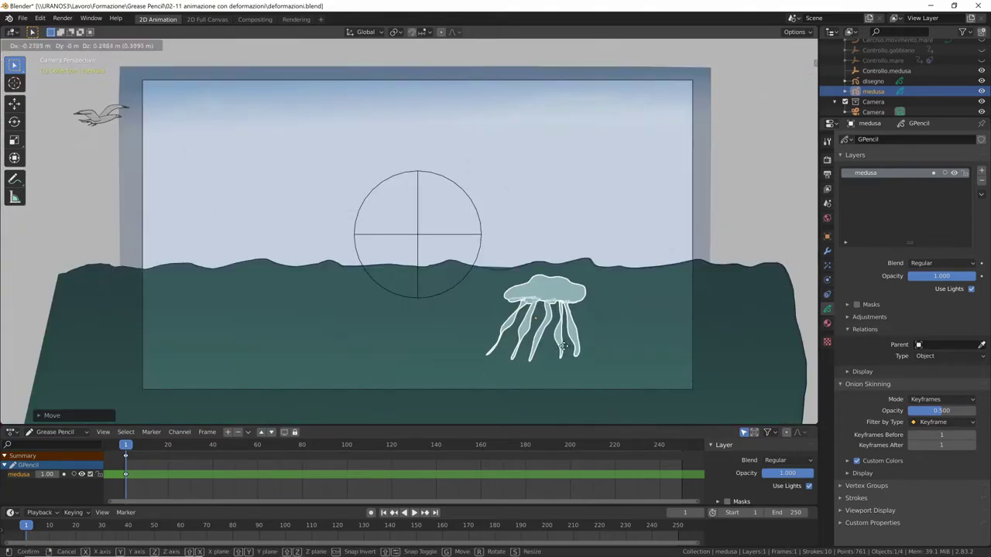
pyautogui.click(453, 255)
pyautogui.click(479, 234)
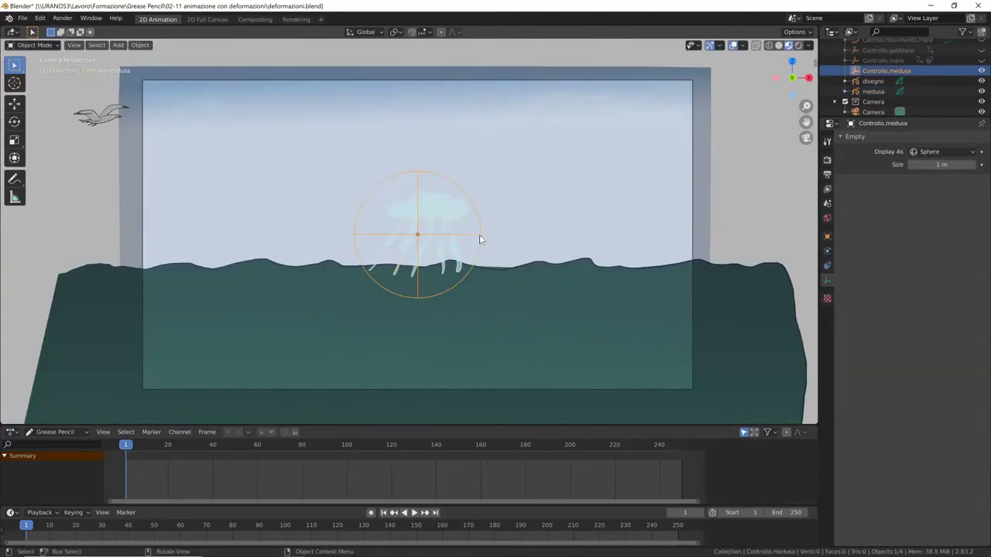
pyautogui.click(477, 243)
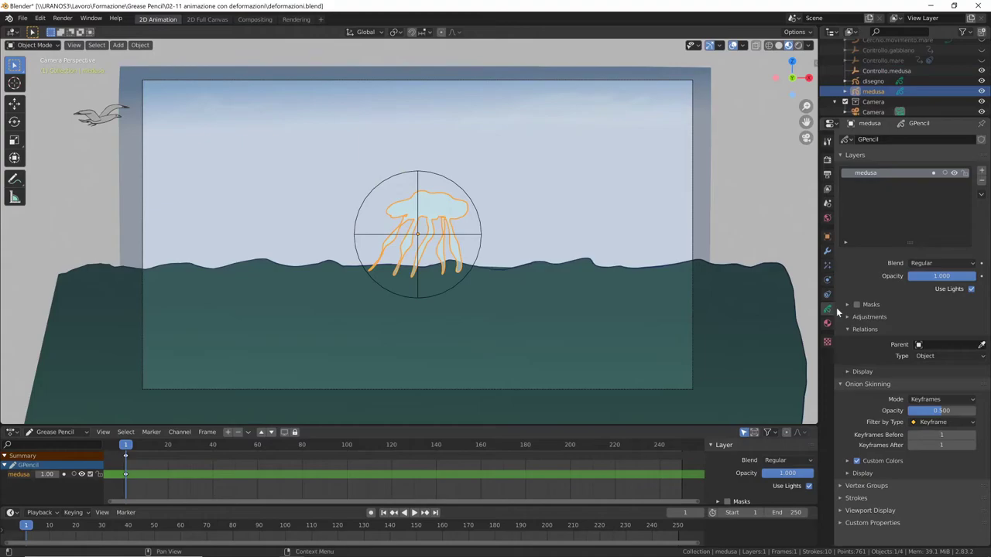
# Step: Add a Hook modifier to medusa targeting Controllo.medusa, then test-move the sphere
pyautogui.click(827, 251)
pyautogui.click(887, 139)
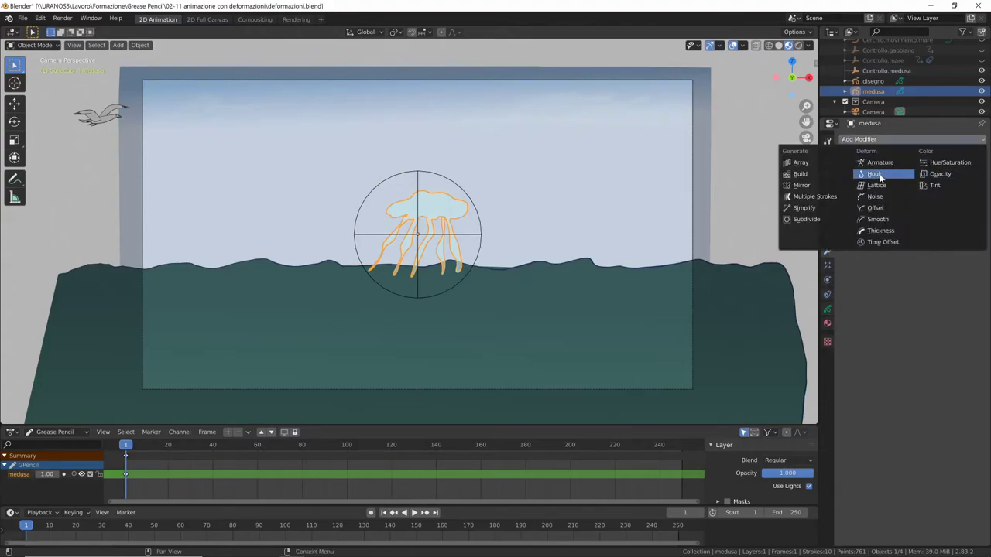
pyautogui.click(876, 174)
pyautogui.click(878, 197)
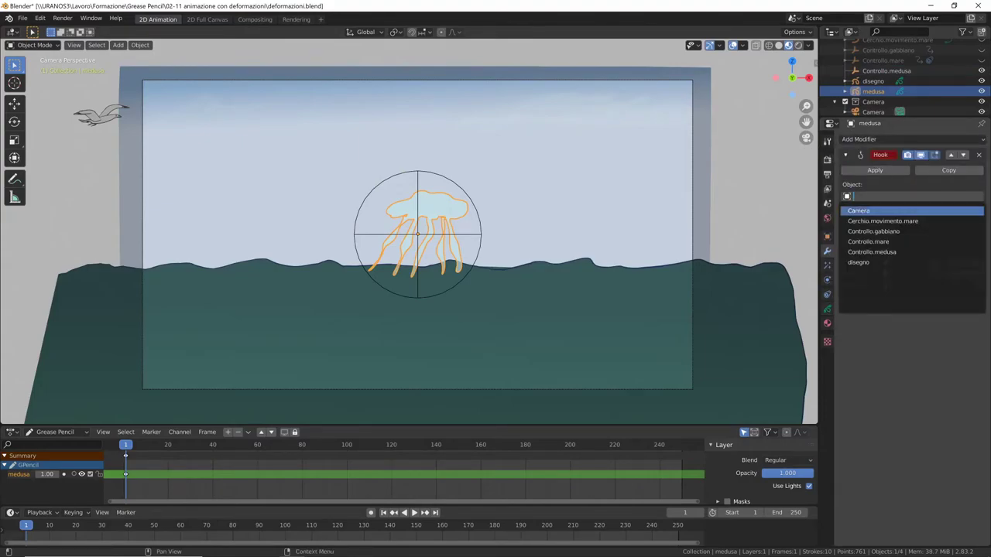
pyautogui.press('Up')
pyautogui.press('Up')
pyautogui.press('Return')
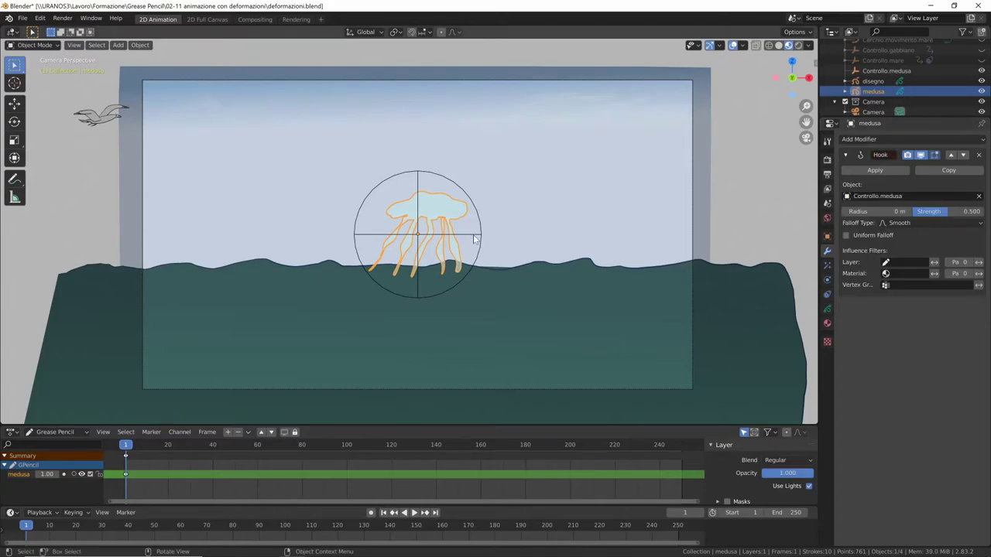
pyautogui.click(475, 239)
pyautogui.press('g')
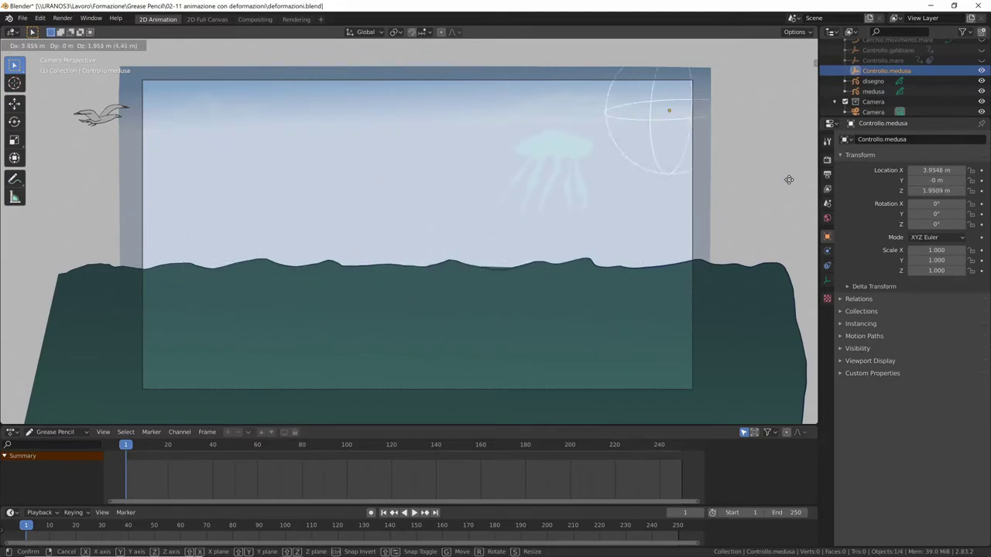
# Step: Set the jellyfish hook radius to 1 m and test it by moving the control sphere
pyautogui.rightClick(541, 364)
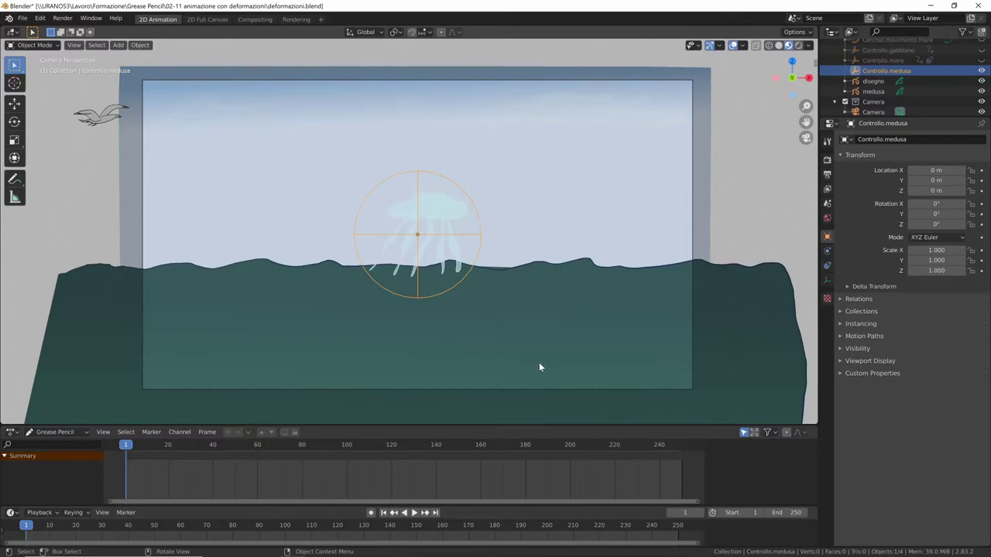
pyautogui.click(450, 222)
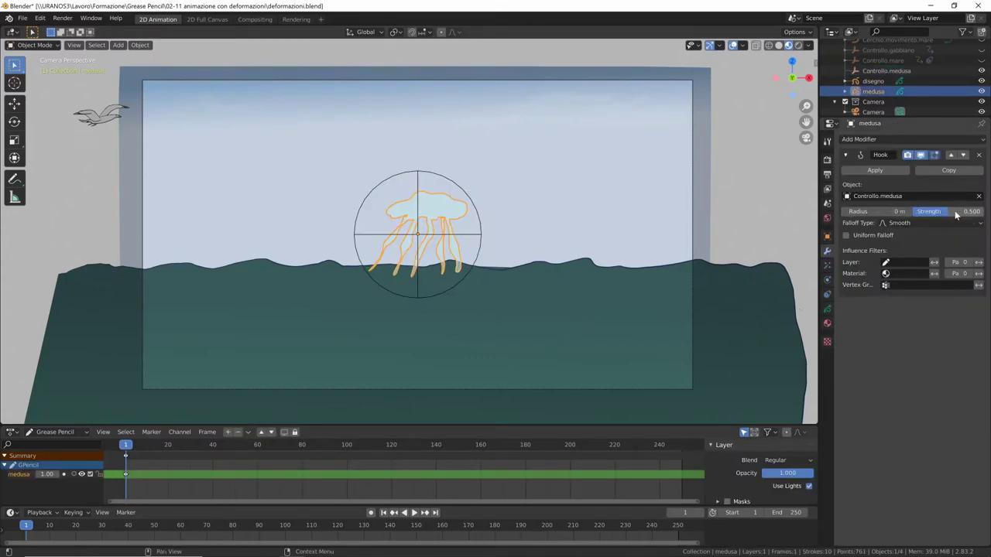
pyautogui.click(874, 211)
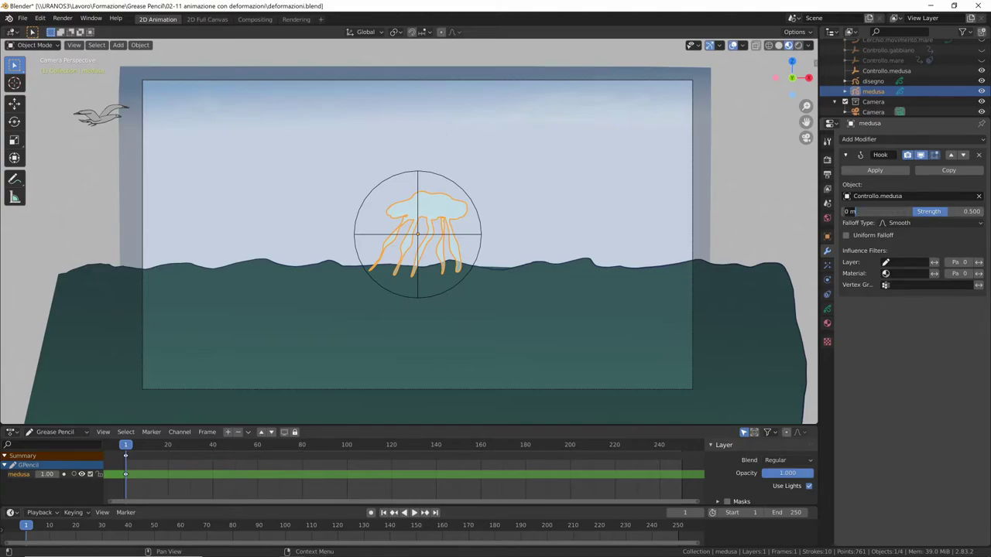
pyautogui.write('1')
pyautogui.press('Return')
pyautogui.click(480, 225)
pyautogui.press('g')
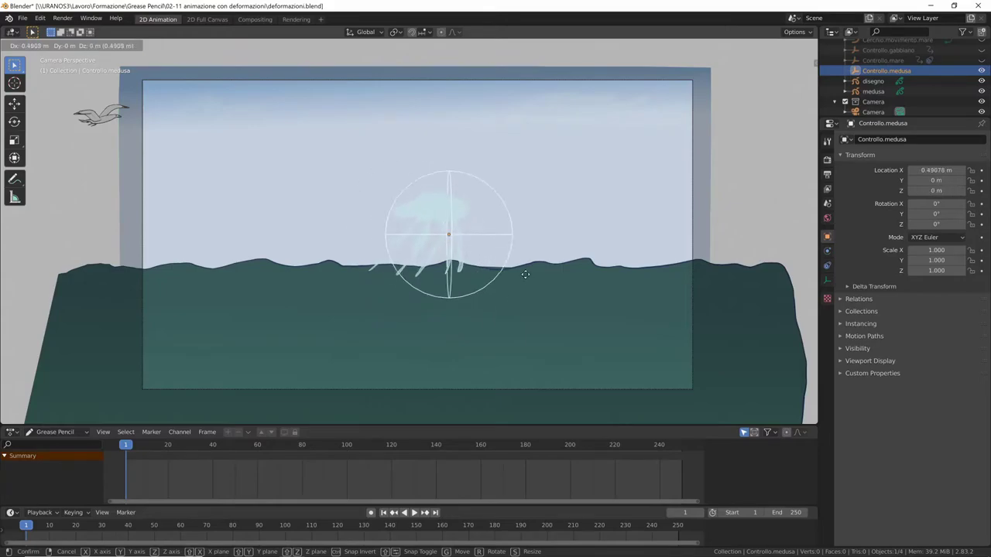
pyautogui.press('Escape')
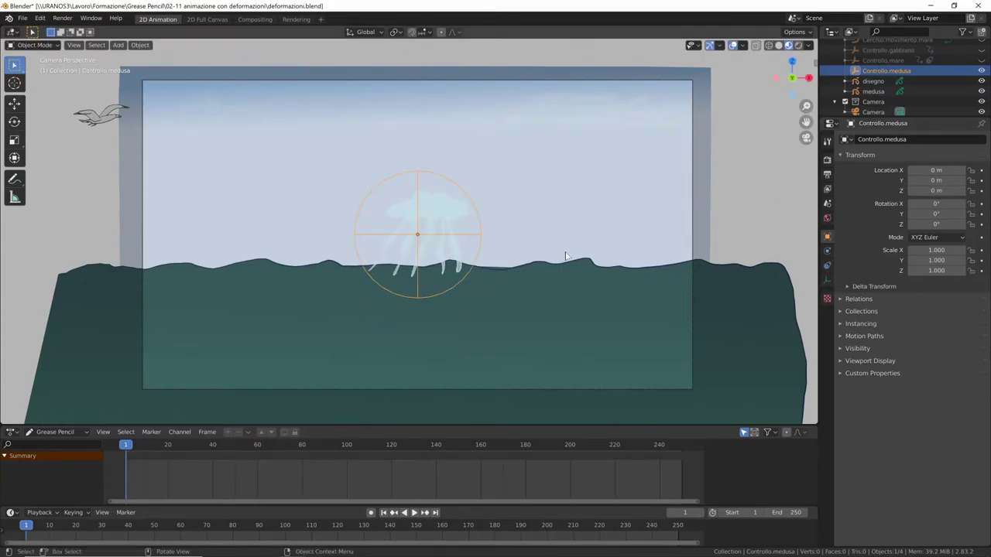
# Step: Change the hook radius again and retest, leaving the sphere at its origin
pyautogui.click(454, 210)
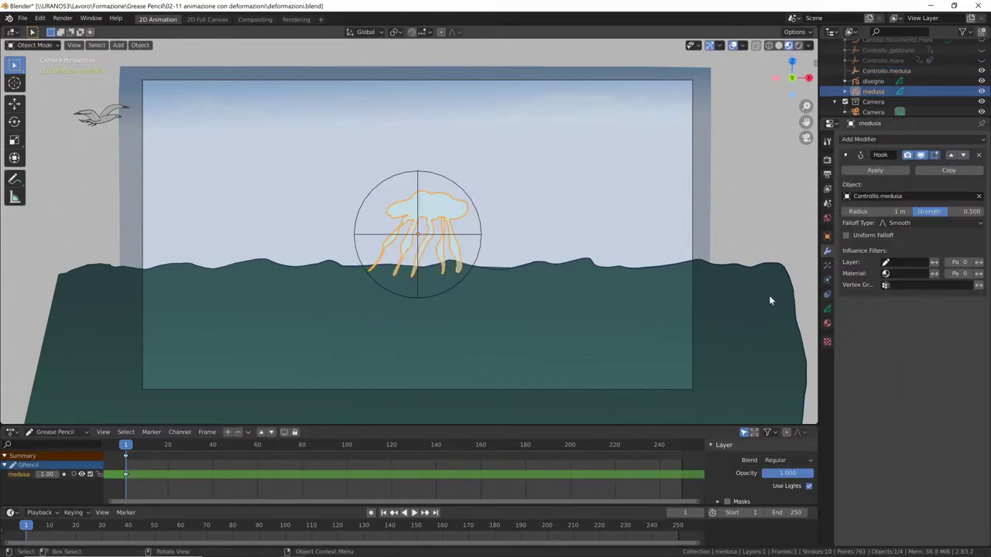
pyautogui.click(891, 212)
pyautogui.write('.2')
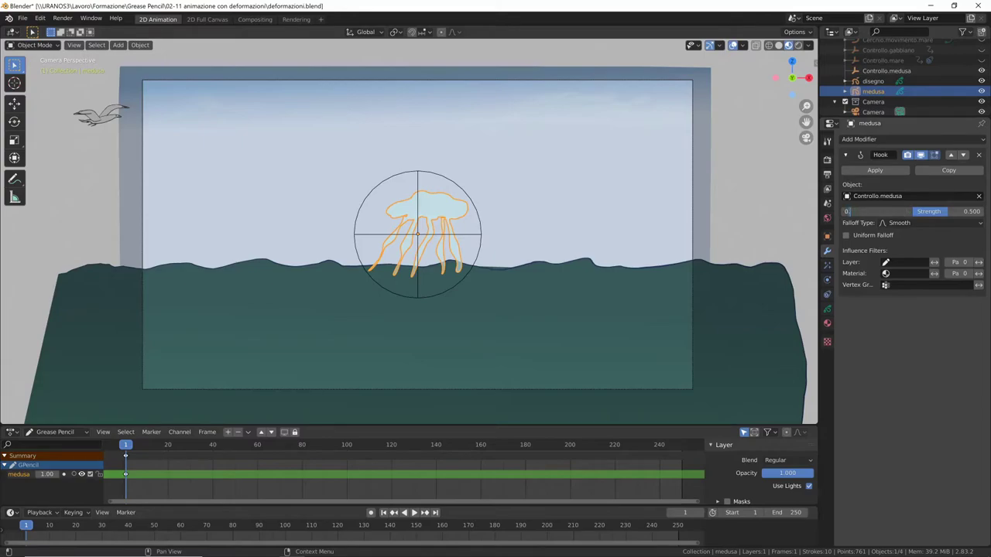
pyautogui.click(501, 281)
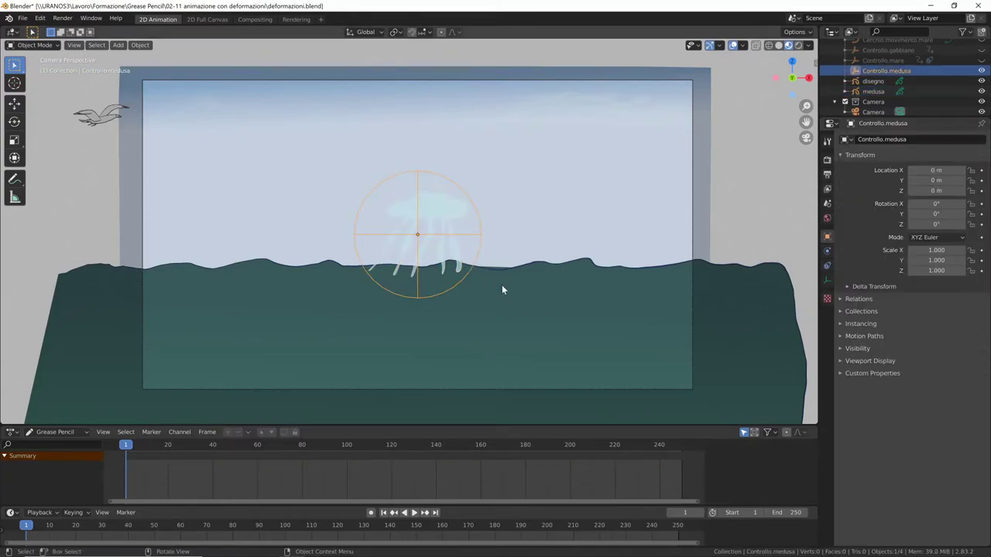
pyautogui.press('g')
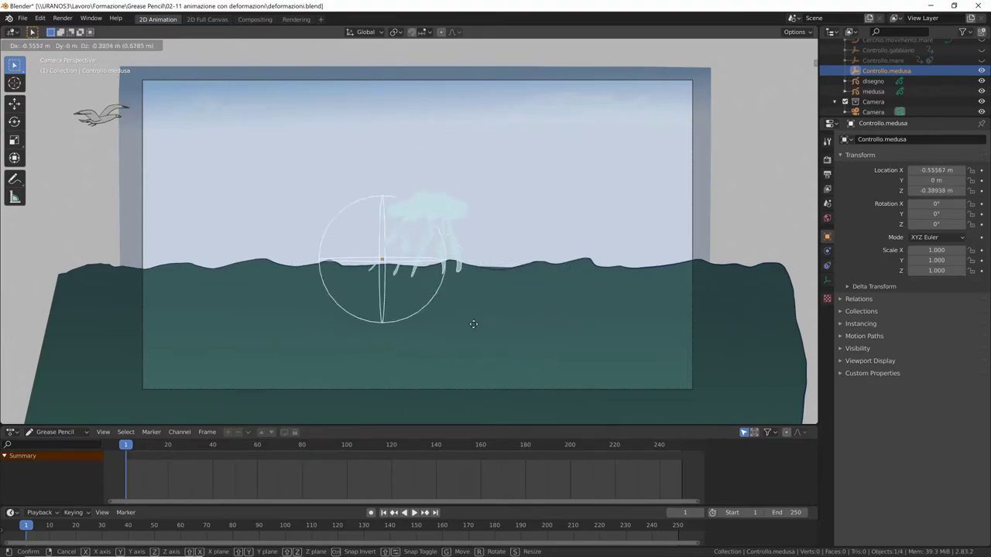
pyautogui.rightClick(502, 313)
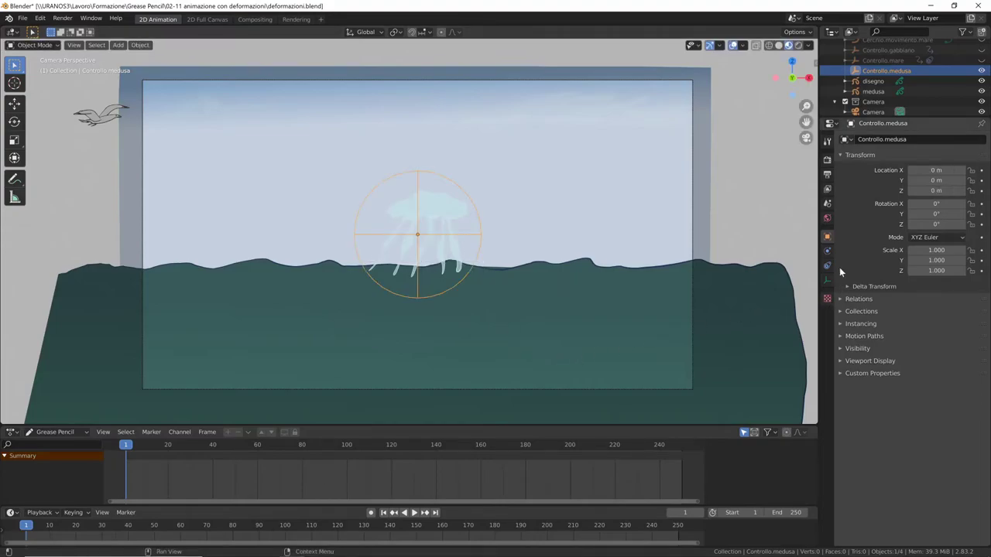
# Step: Set the medusa jellyfish's Hook radius to 1 m and strength to 1
pyautogui.click(452, 227)
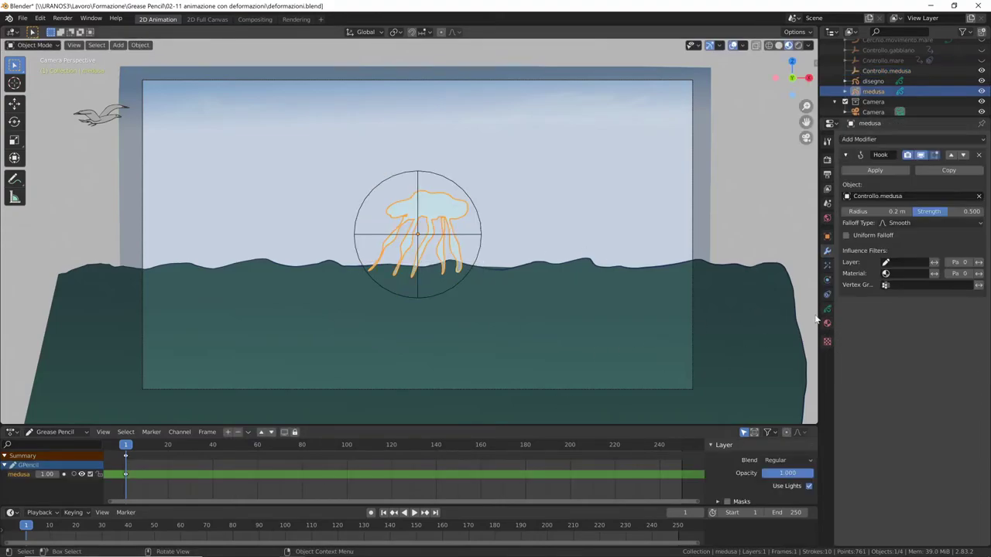
pyautogui.click(883, 211)
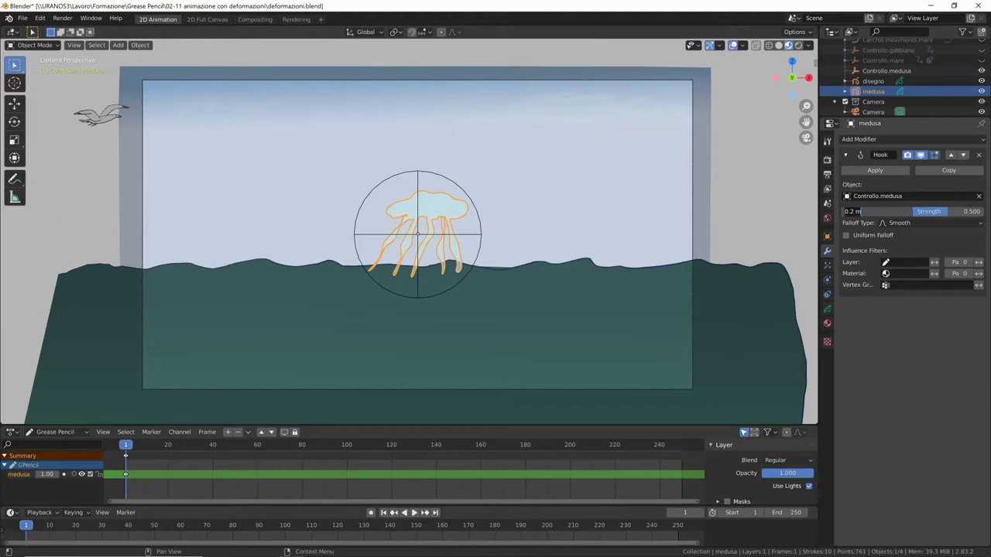
pyautogui.write('1')
pyautogui.press('Return')
pyautogui.click(953, 212)
pyautogui.write('1')
pyautogui.press('Return')
# Step: Grab Controllo.medusa to test how the jellyfish follows, then cancel the move
pyautogui.click(476, 241)
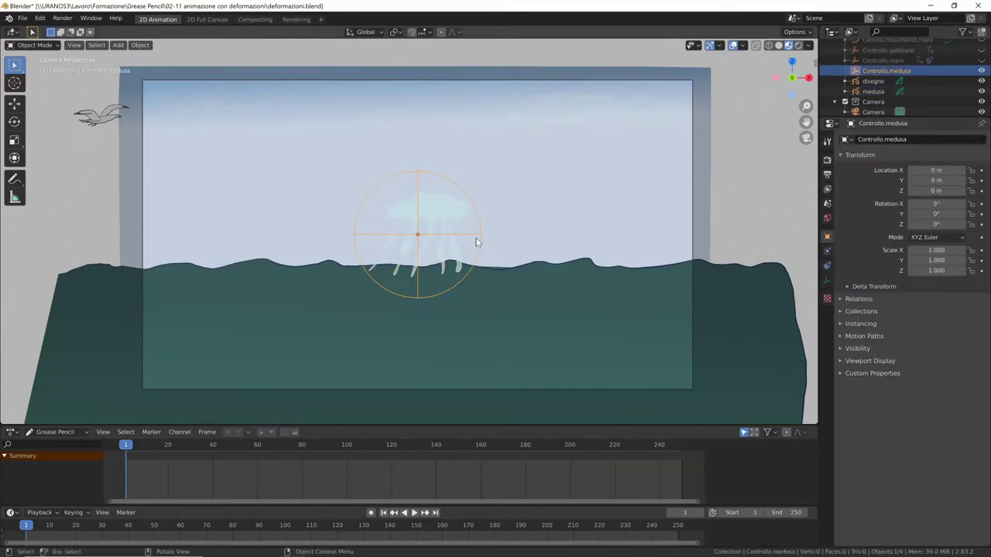
pyautogui.press('g')
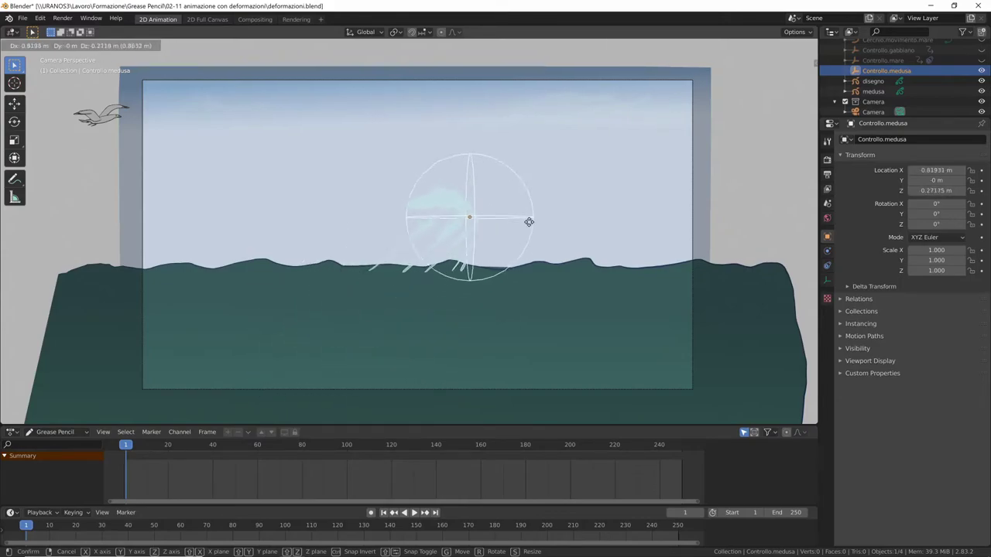
pyautogui.rightClick(425, 290)
# Step: Make medusa active and move the jellyfish toward the lower left
pyautogui.keyDown('shift'); pyautogui.click(882, 93); pyautogui.keyUp('shift')
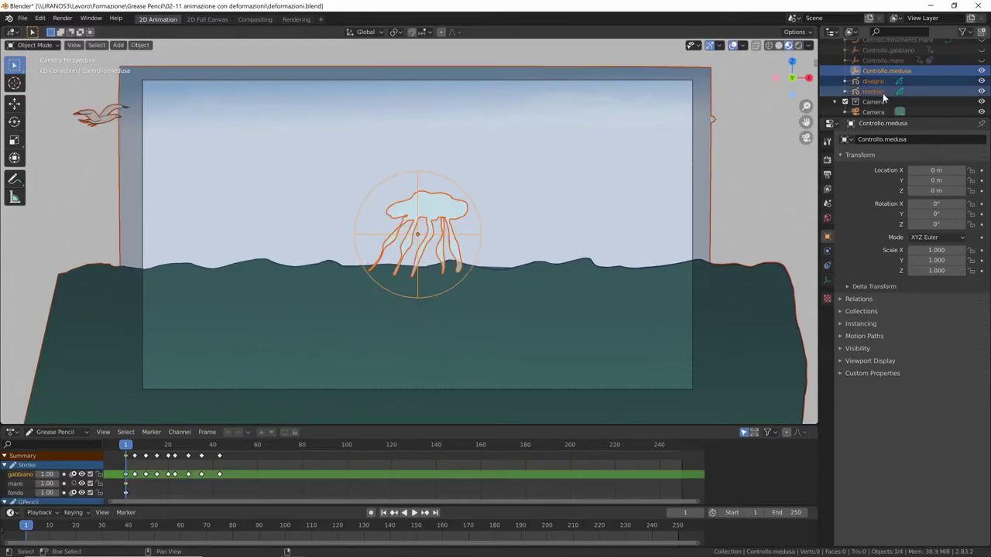
pyautogui.keyDown('ctrl'); pyautogui.click(880, 94); pyautogui.keyUp('ctrl')
pyautogui.click(826, 251)
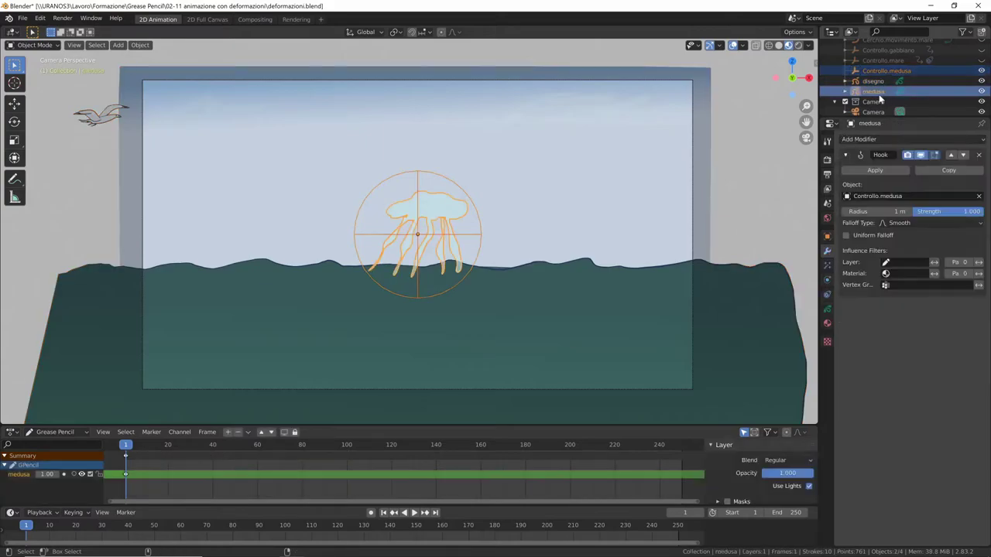
pyautogui.press('g')
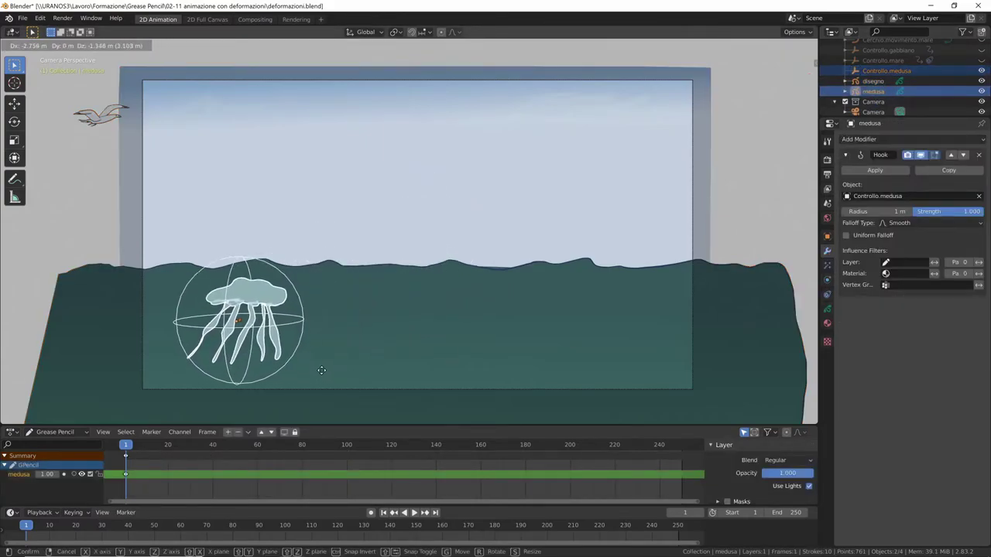
pyautogui.rightClick(329, 365)
# Step: Raise the jellyfish strokes about 0.52 m in Edit Mode, up to the waterline
pyautogui.press('Tab')
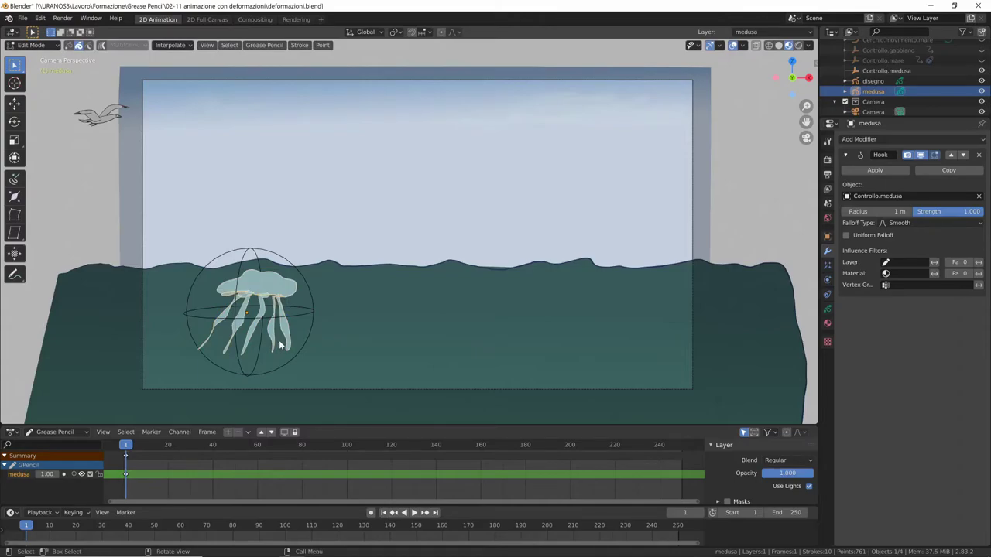
pyautogui.press('g')
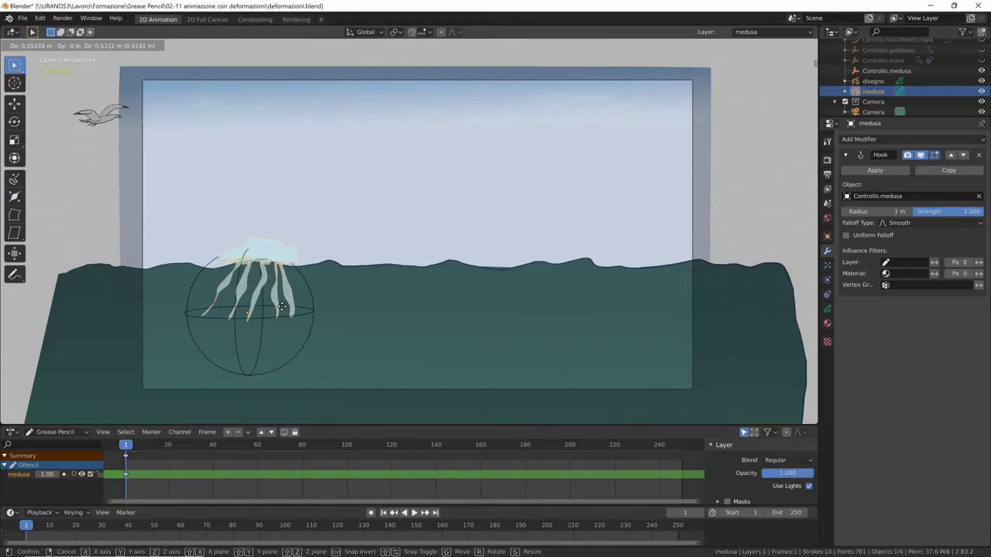
pyautogui.click(278, 306)
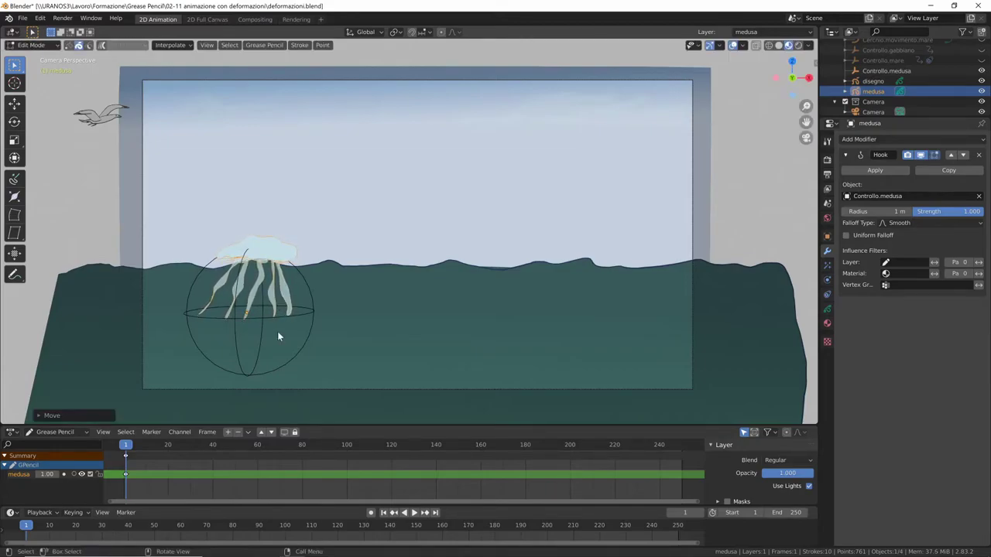
pyautogui.press('Tab')
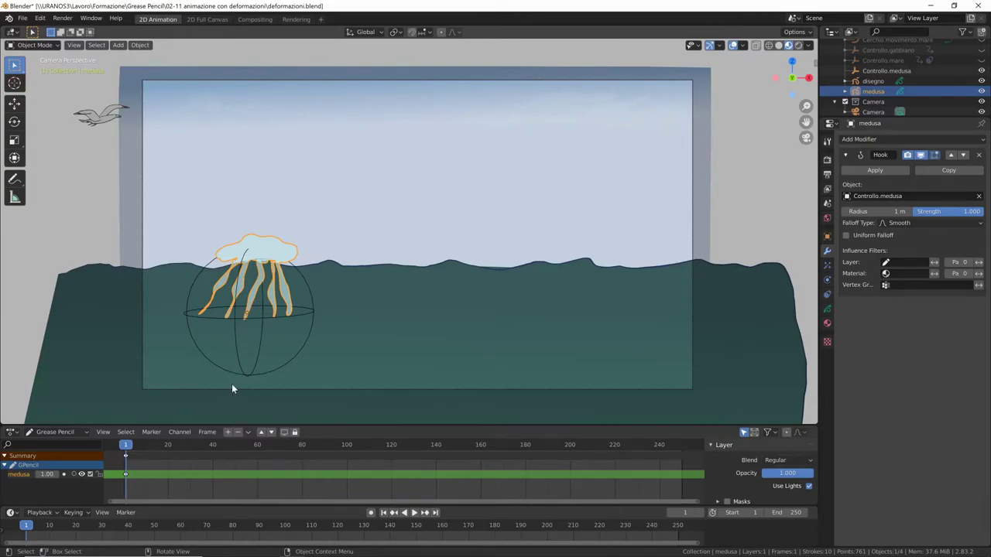
# Step: Test the deformation by moving the Controllo.medusa control sphere
pyautogui.click(296, 315)
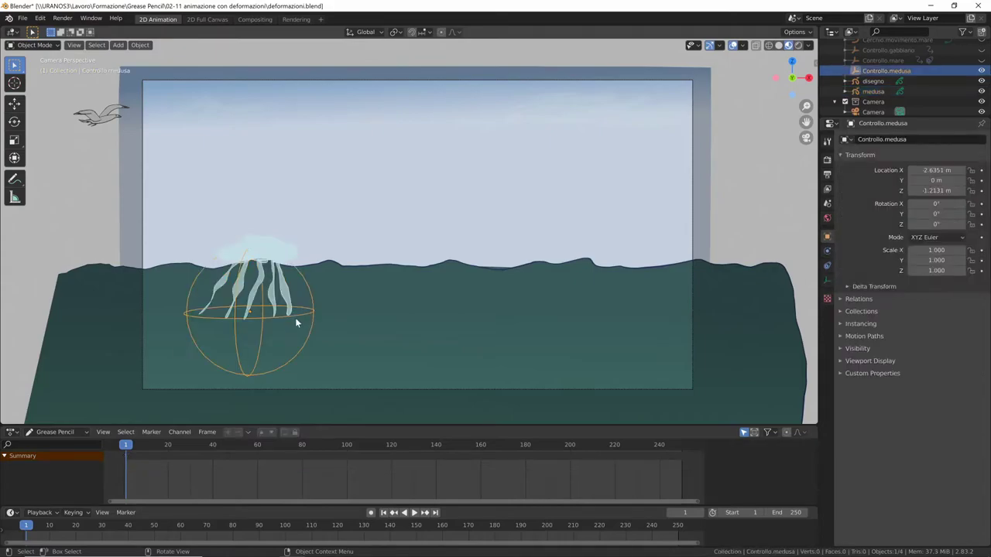
pyautogui.press('g')
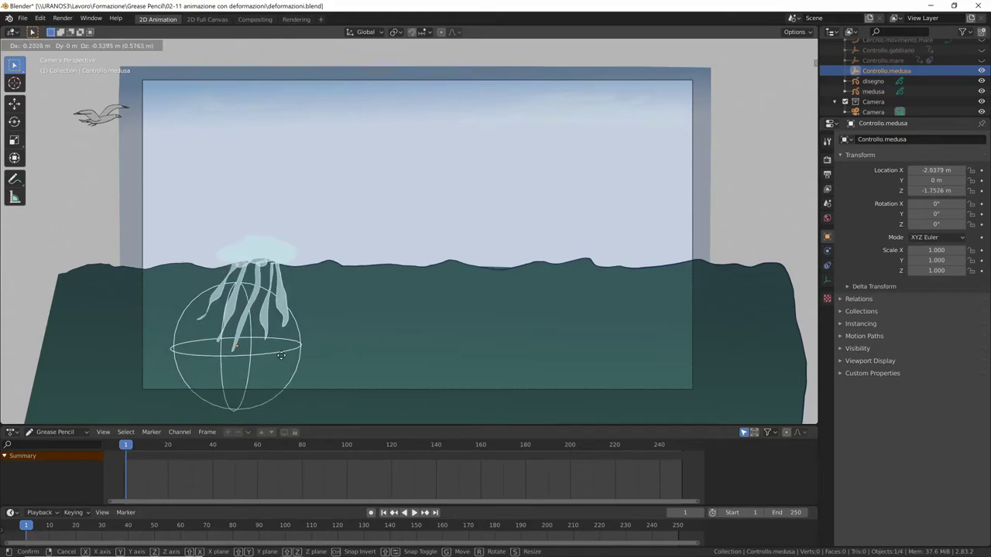
pyautogui.click(283, 314)
# Step: Lower the jellyfish strokes about 1.1 m so the bell sits at the sphere's centre
pyautogui.click(284, 250)
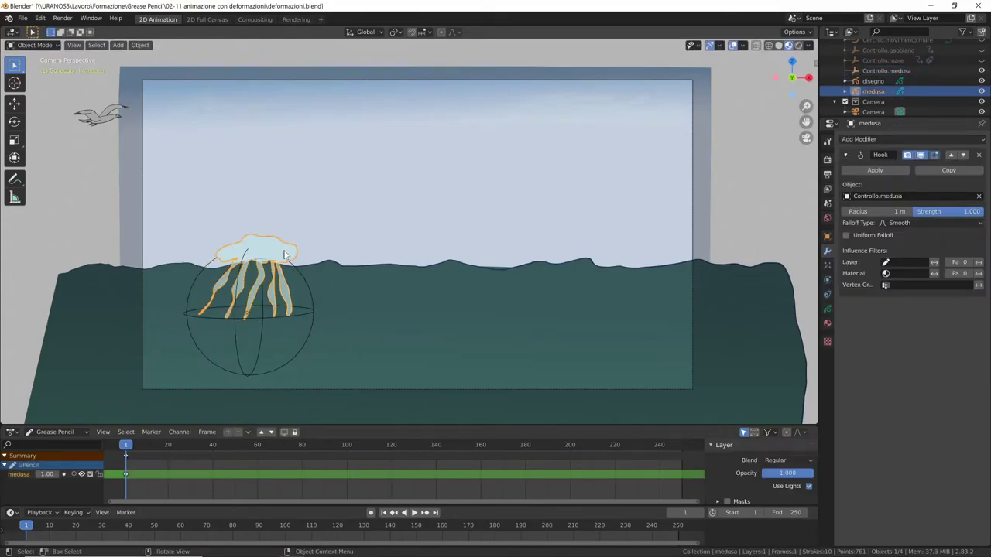
pyautogui.press('Tab')
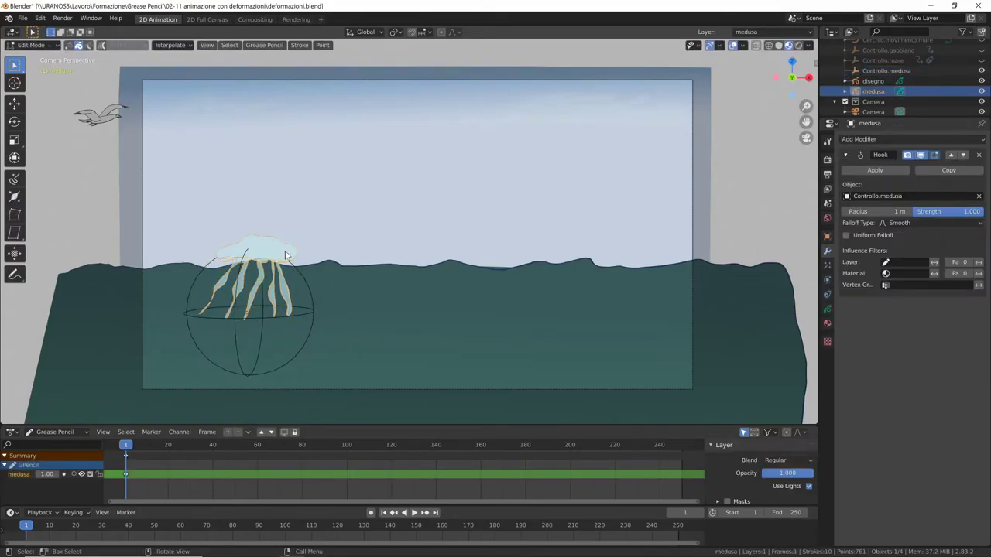
pyautogui.press('g')
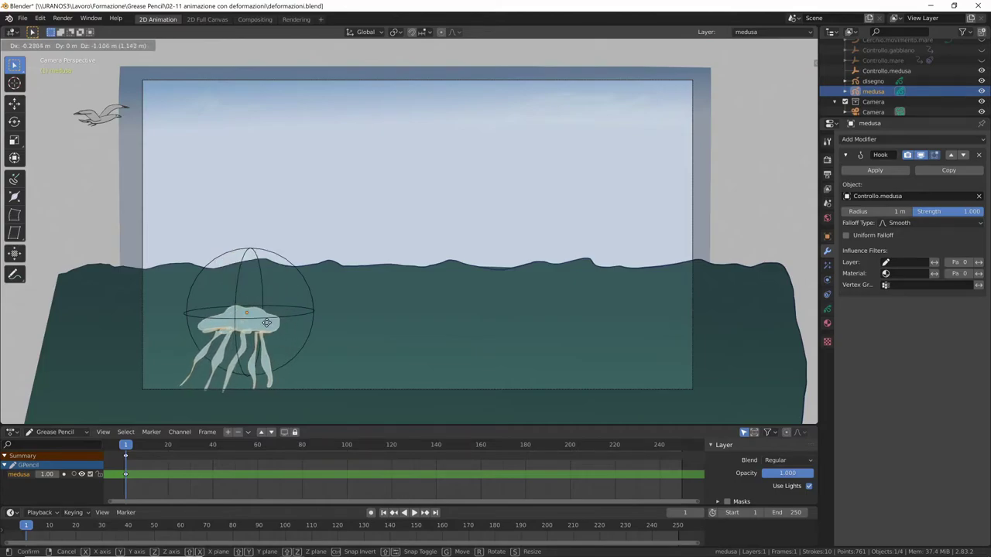
pyautogui.click(269, 325)
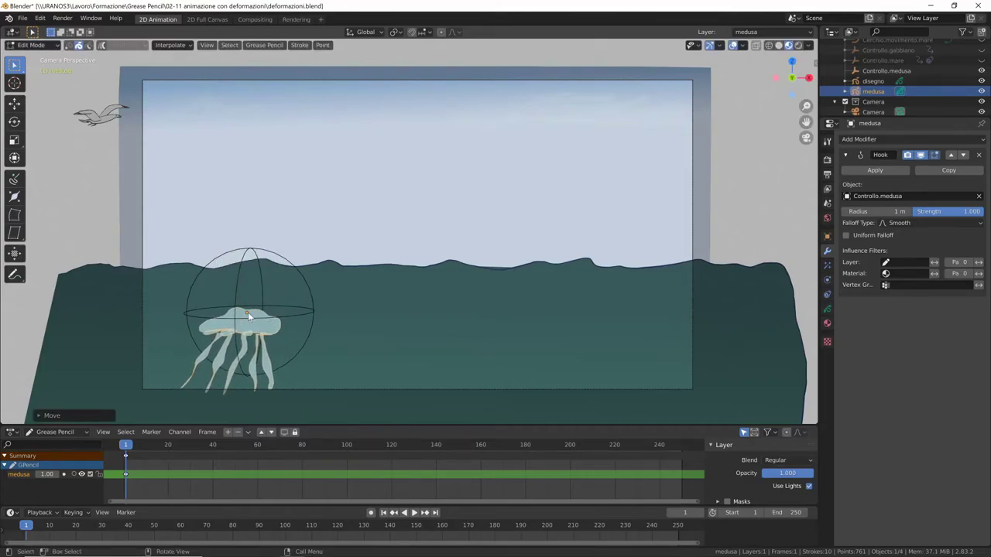
pyautogui.press('Tab')
# Step: Test the hook again by moving the control sphere up, then reselect the jellyfish
pyautogui.click(311, 311)
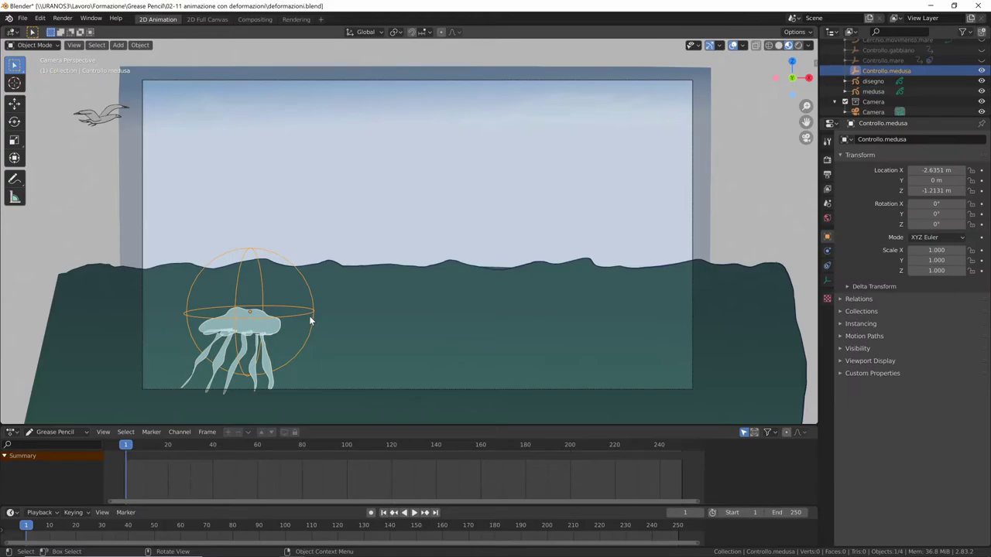
pyautogui.press('g')
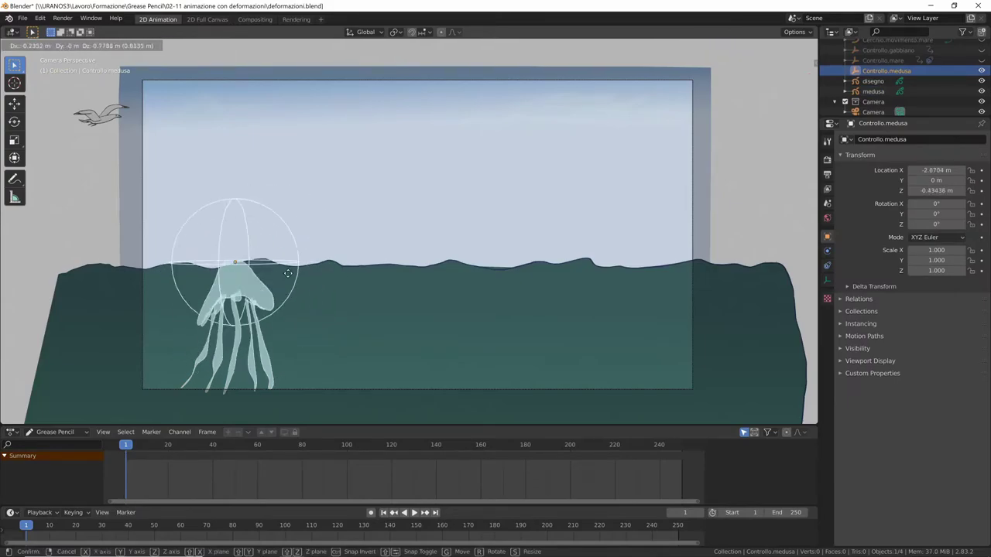
pyautogui.click(300, 323)
pyautogui.click(268, 354)
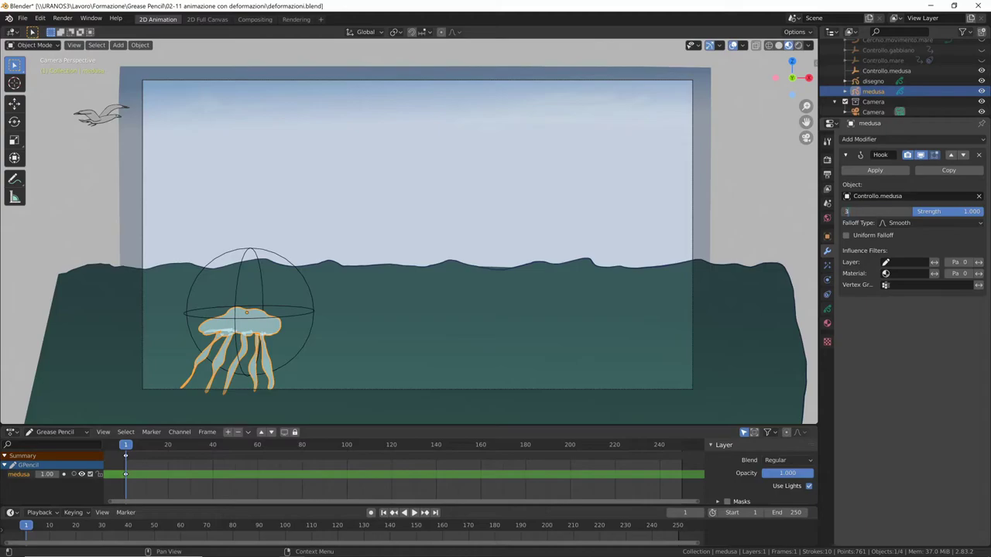
# Step: Test the hook by grabbing Controllo.medusa, then reselect the jellyfish to adjust it
pyautogui.click(311, 317)
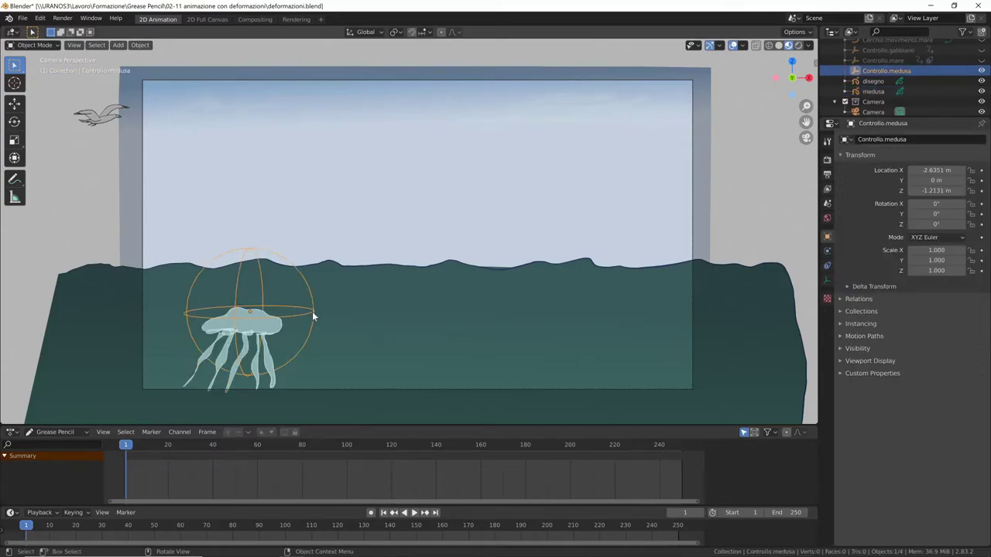
pyautogui.press('g')
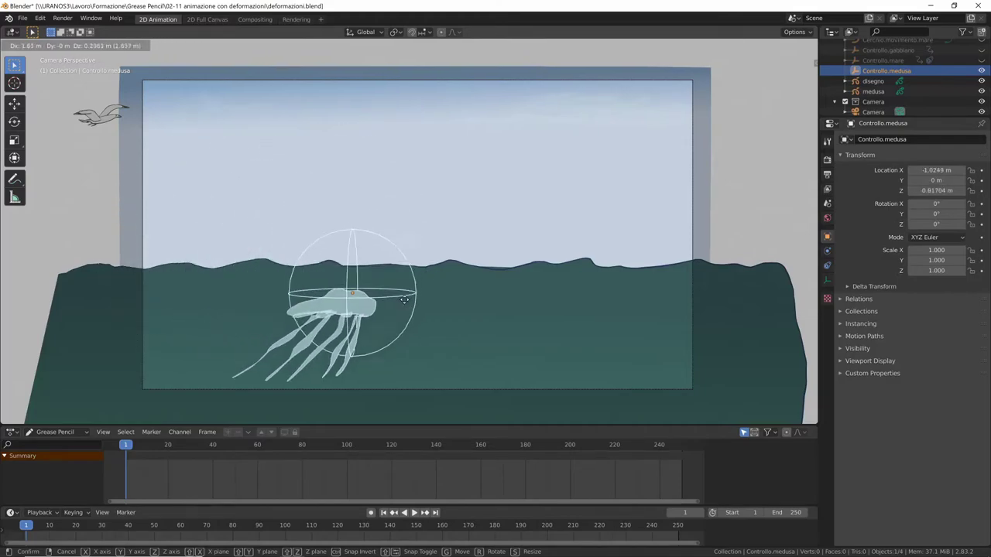
pyautogui.click(265, 331)
pyautogui.click(265, 331)
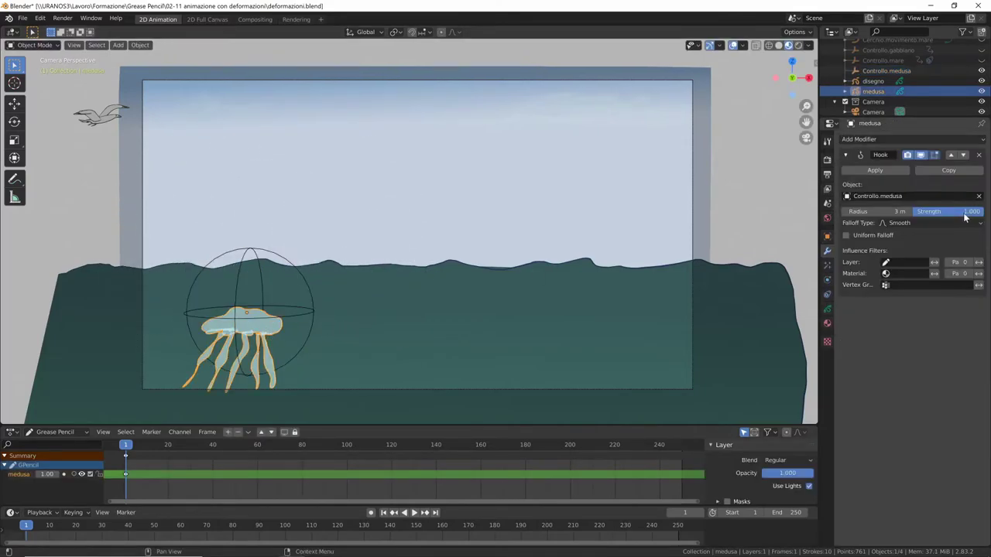
# Step: Test the hook again by moving Controllo.medusa up-right, then reselect medusa
pyautogui.click(305, 310)
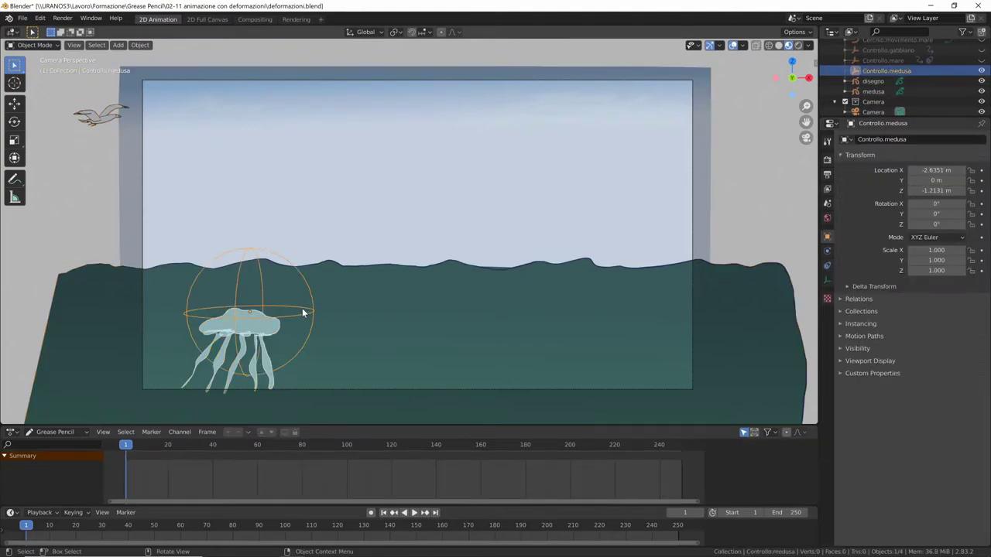
pyautogui.press('g')
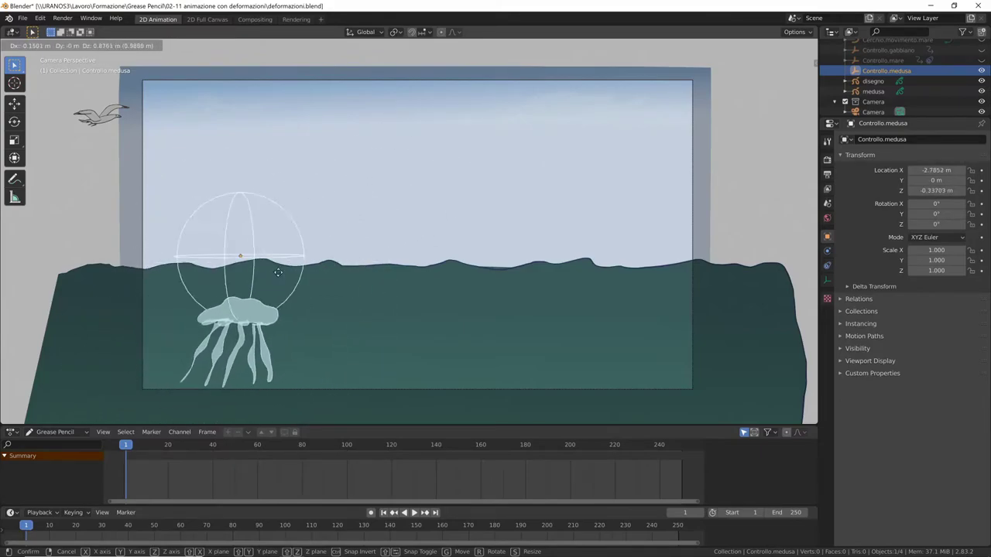
pyautogui.click(308, 316)
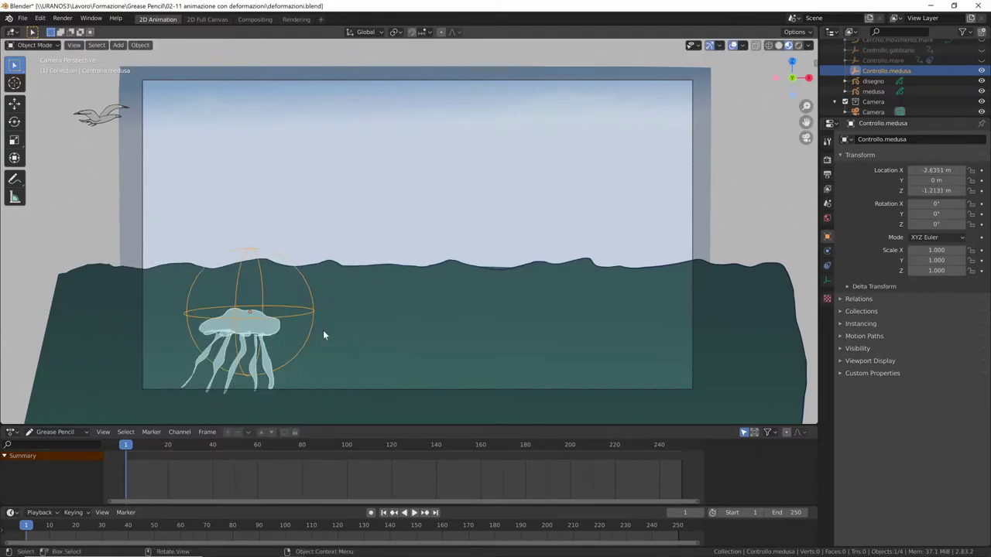
pyautogui.click(267, 341)
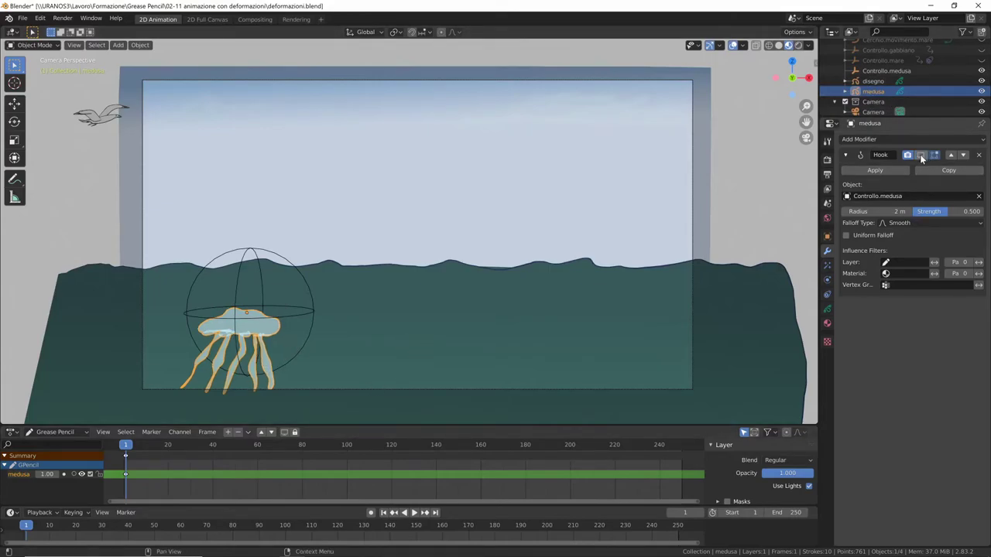
# Step: Place the jellyfish right of centre and key its location at frame 1
pyautogui.press('g')
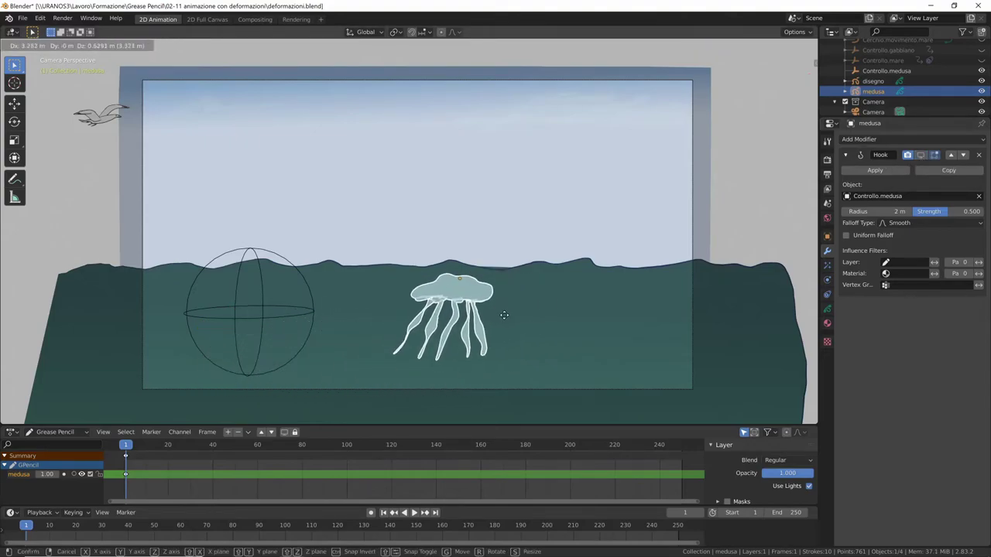
pyautogui.click(513, 319)
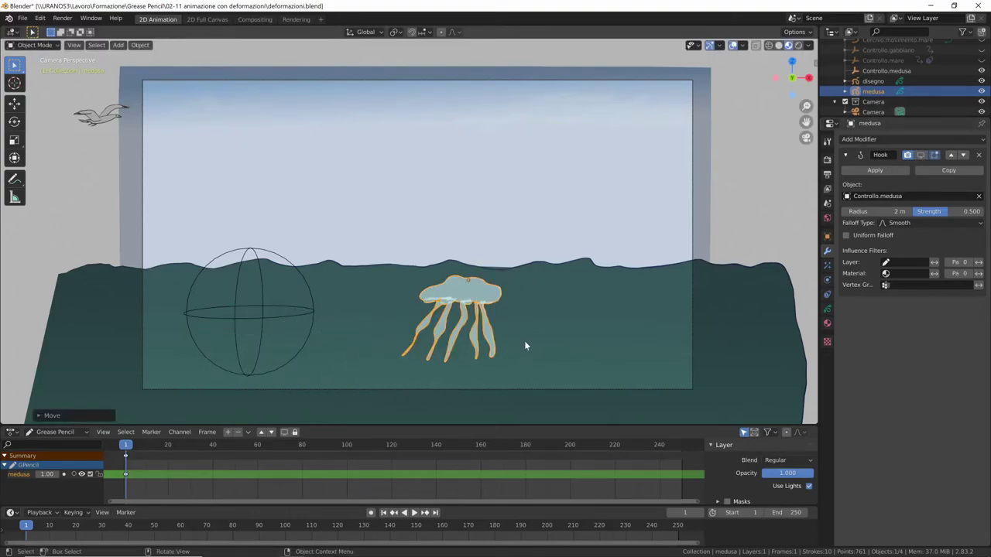
pyautogui.press('i')
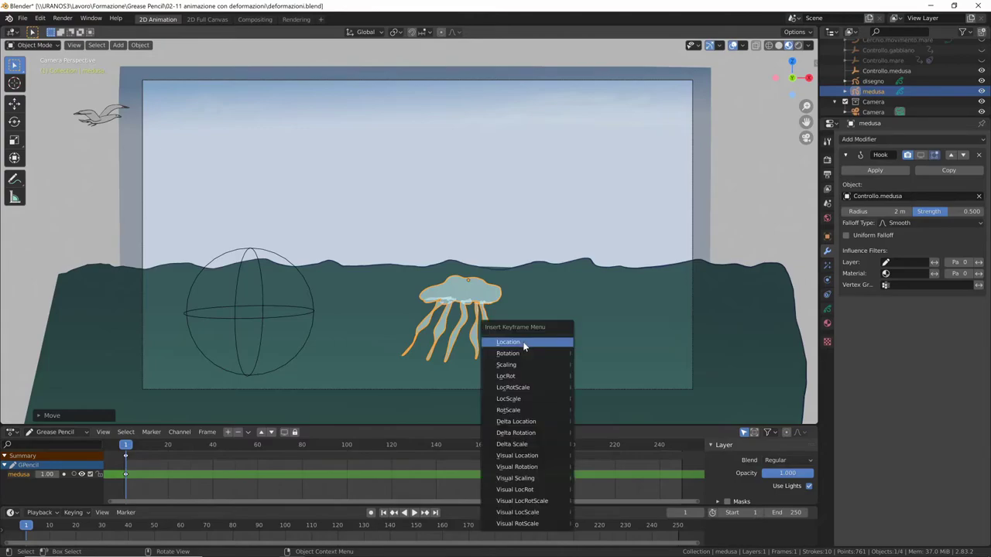
pyautogui.click(525, 342)
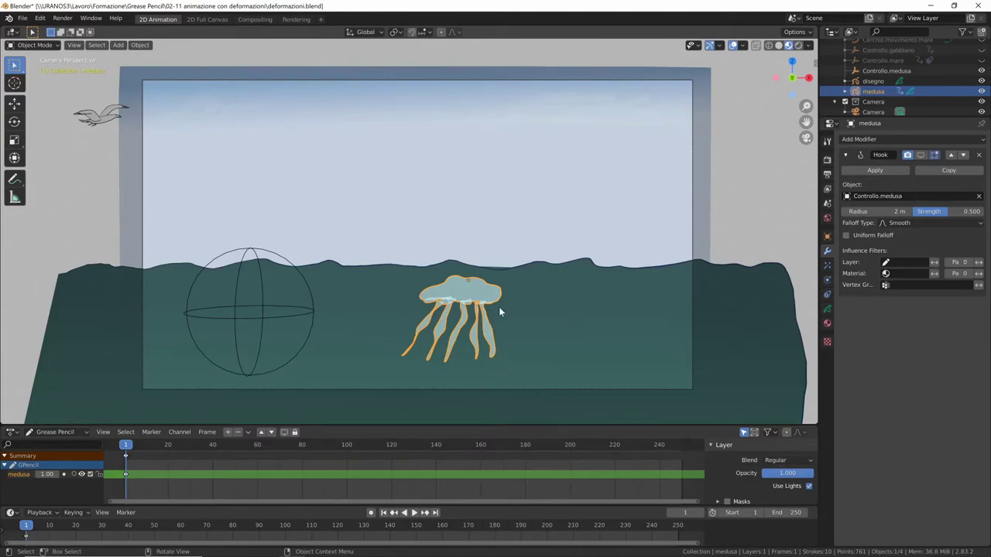
# Step: At frame 250, move the jellyfish to the right edge and key its location
pyautogui.hotkey('shift', 'Right')
pyautogui.press('g')
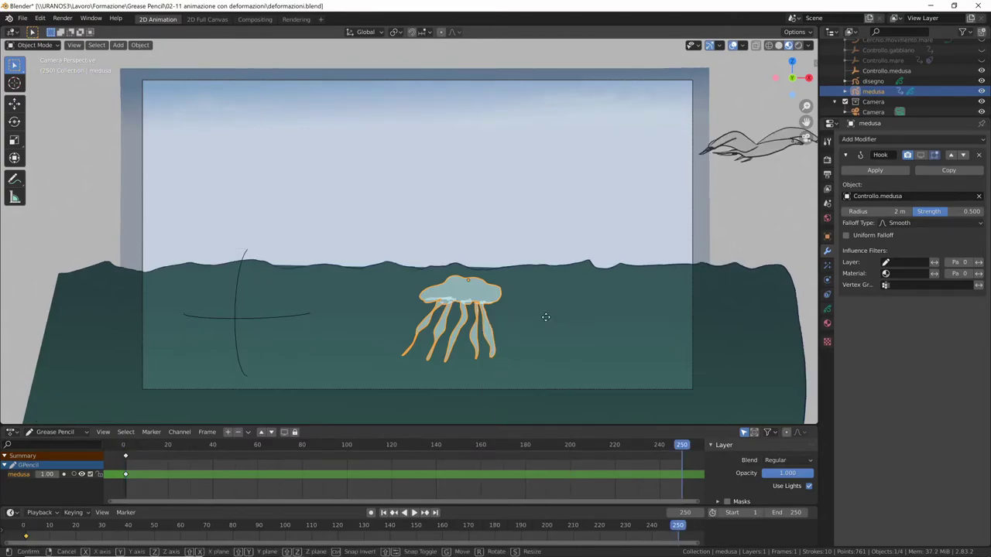
pyautogui.click(771, 321)
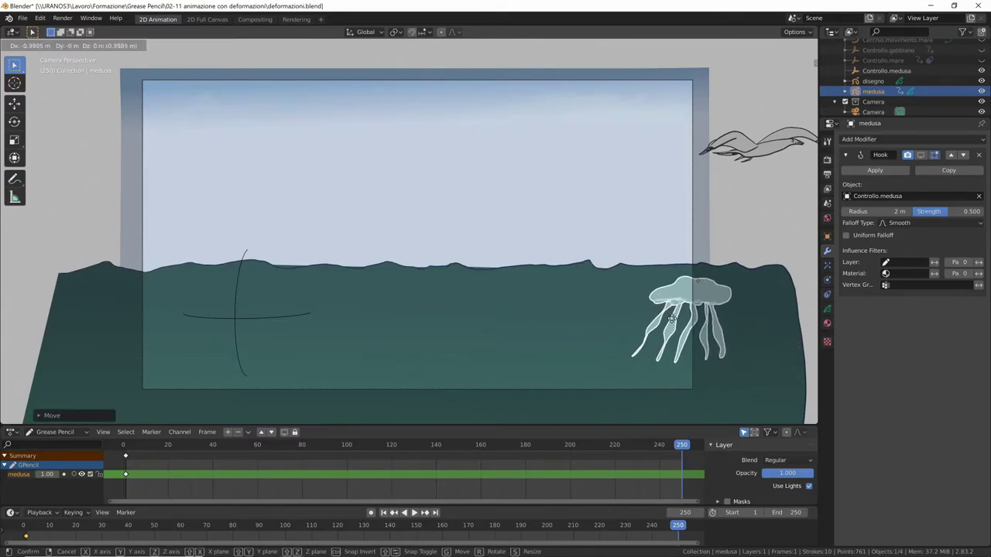
pyautogui.press('i')
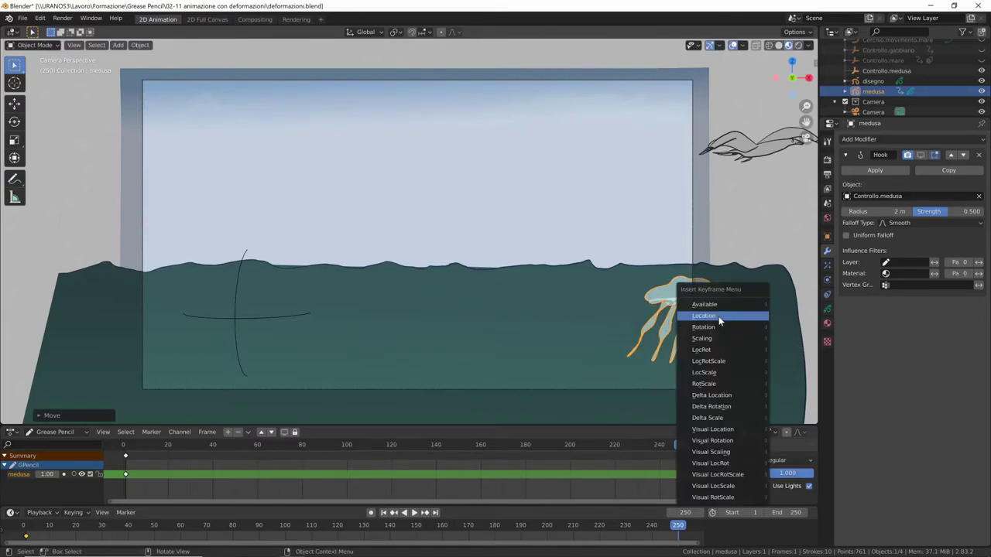
pyautogui.click(718, 316)
# Step: At frame 130, shift the jellyfish slightly down-left and key its location
pyautogui.moveTo(664, 443); pyautogui.dragTo(421, 444)
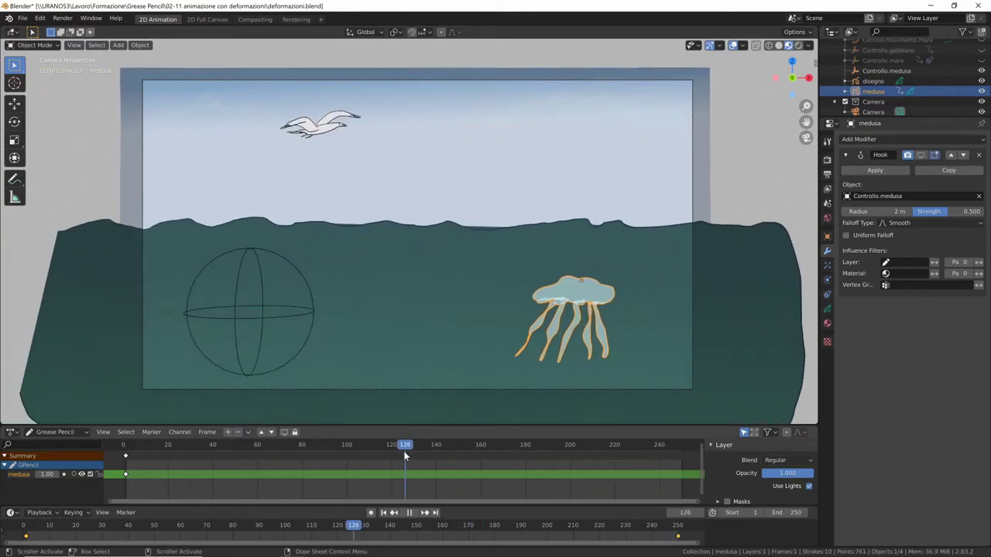
pyautogui.press('g')
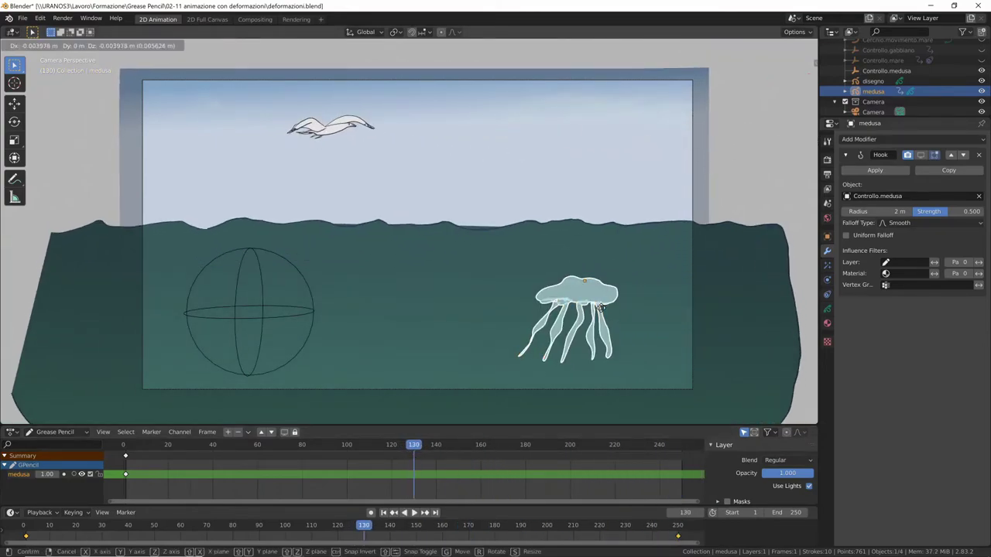
pyautogui.click(590, 364)
pyautogui.press('i')
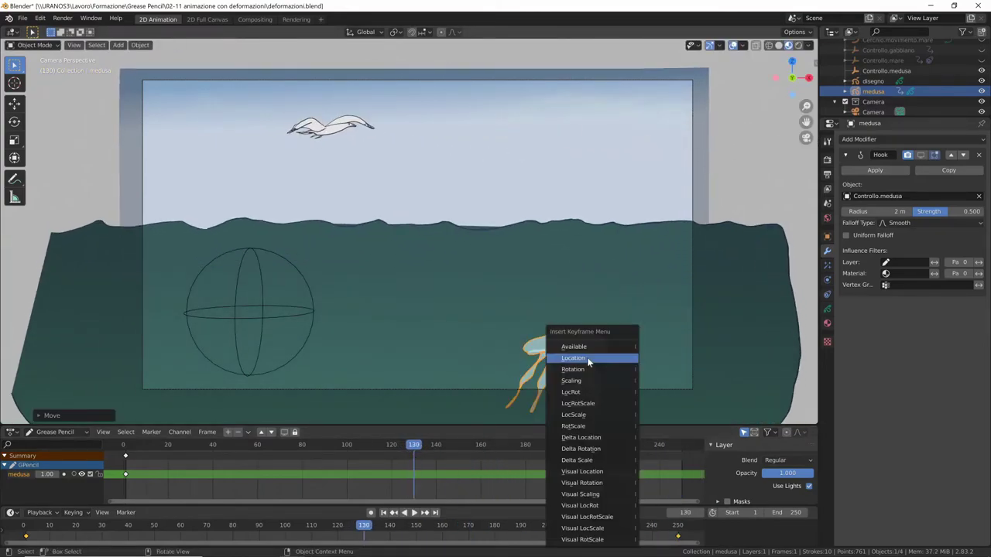
pyautogui.click(588, 358)
# Step: Play the animation from the start to preview the motion, then return to frame 1
pyautogui.moveTo(413, 445); pyautogui.dragTo(123, 456)
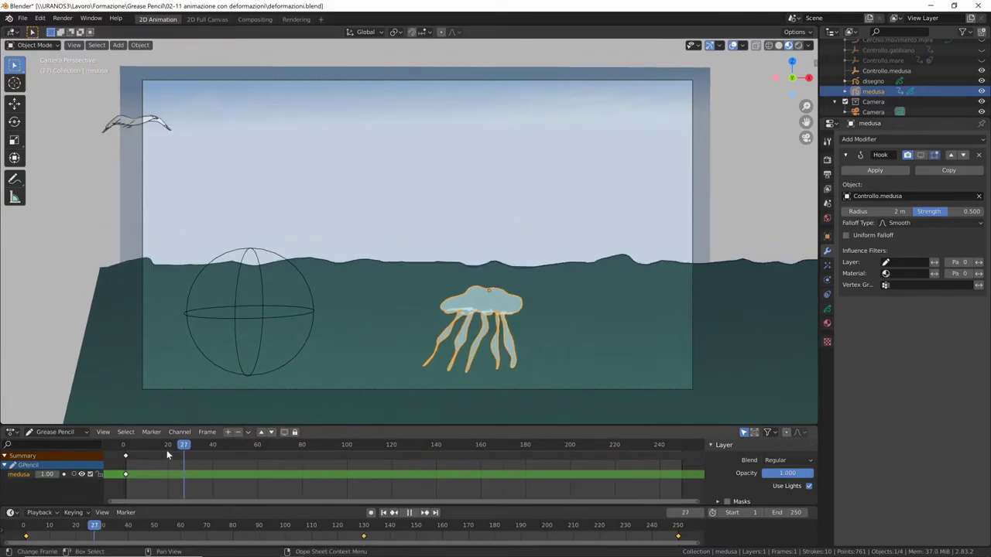
pyautogui.press('space')
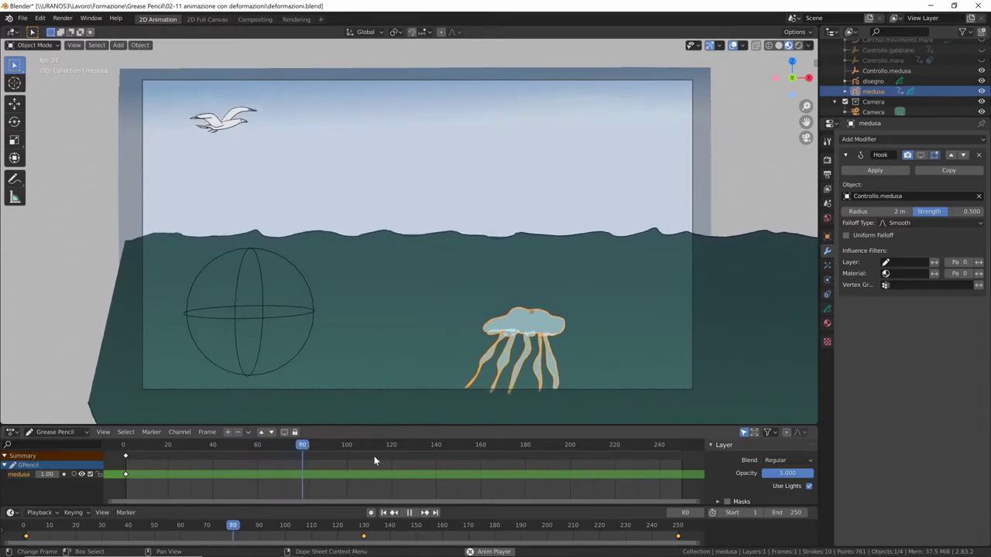
pyautogui.click(379, 446)
pyautogui.moveTo(379, 449); pyautogui.dragTo(170, 464)
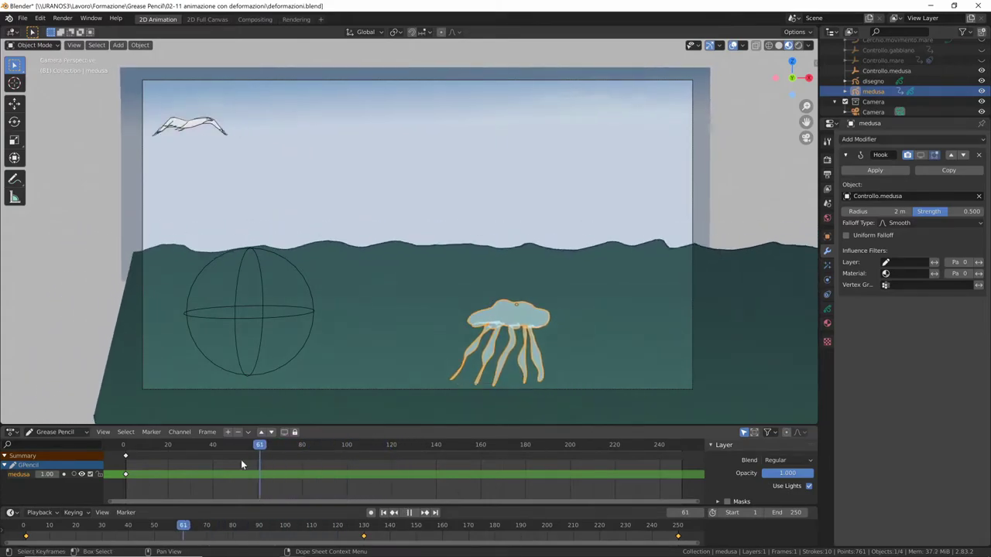
pyautogui.press('space')
pyautogui.hotkey('shift', 'Left')
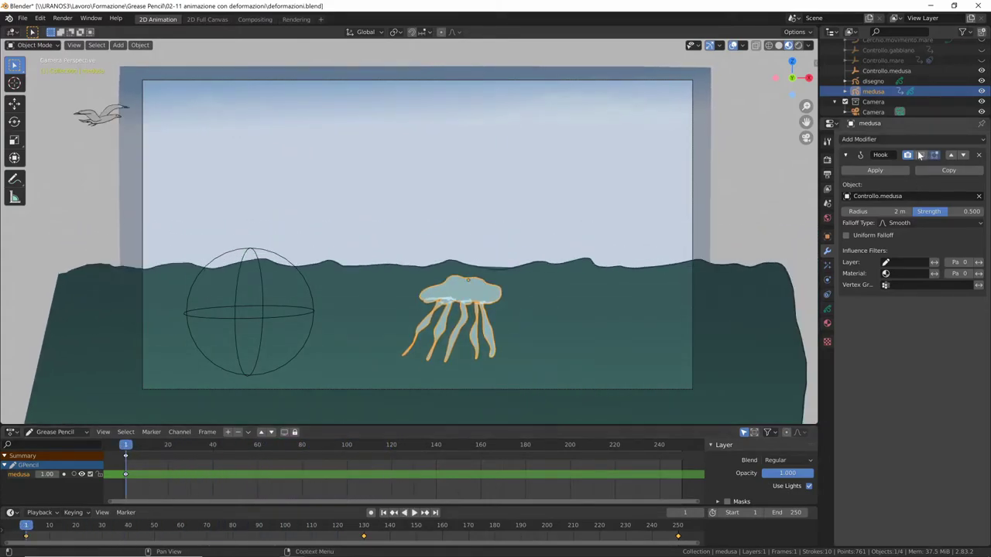
# Step: Enable the Hook modifier in the viewport and play the animation to watch it
pyautogui.click(921, 156)
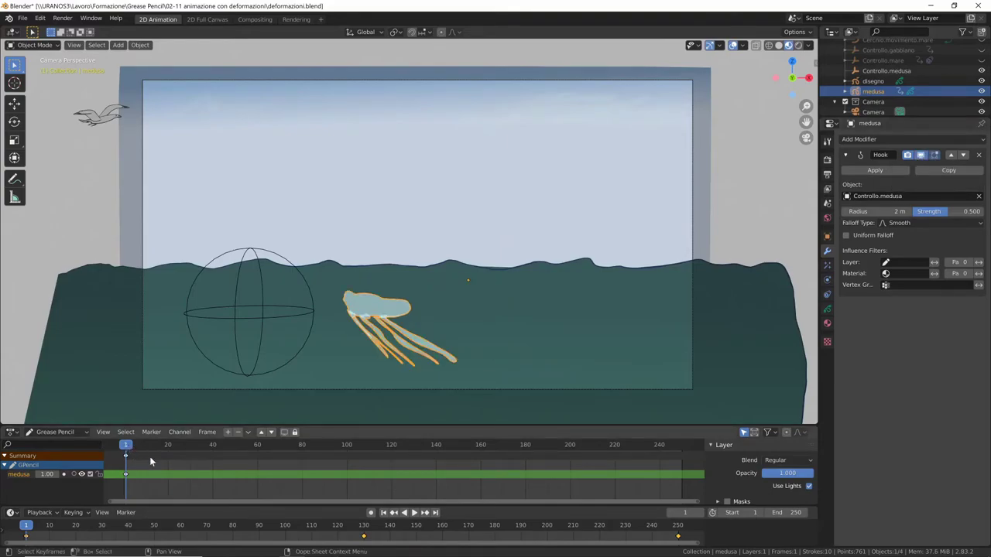
pyautogui.press('space')
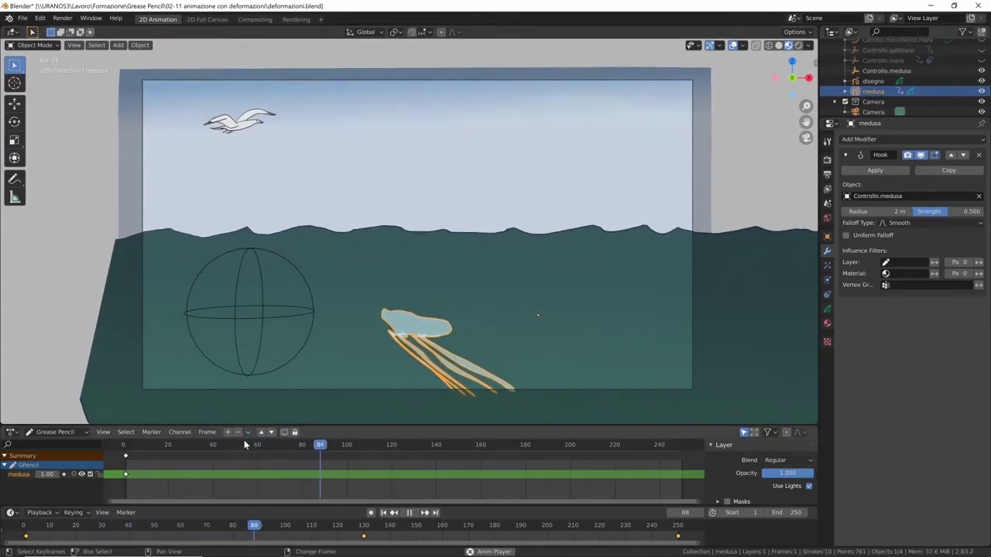
pyautogui.press('space')
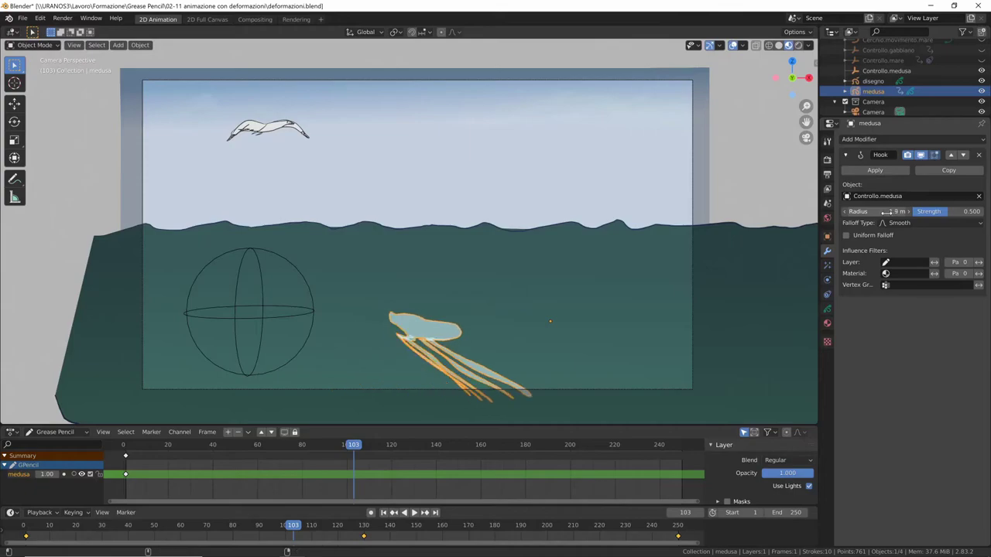
# Step: Keep the hook radius at 2 m, select Controllo.medusa, and return to frame 1
pyautogui.moveTo(883, 211); pyautogui.dragTo(882, 211)
pyautogui.write('2')
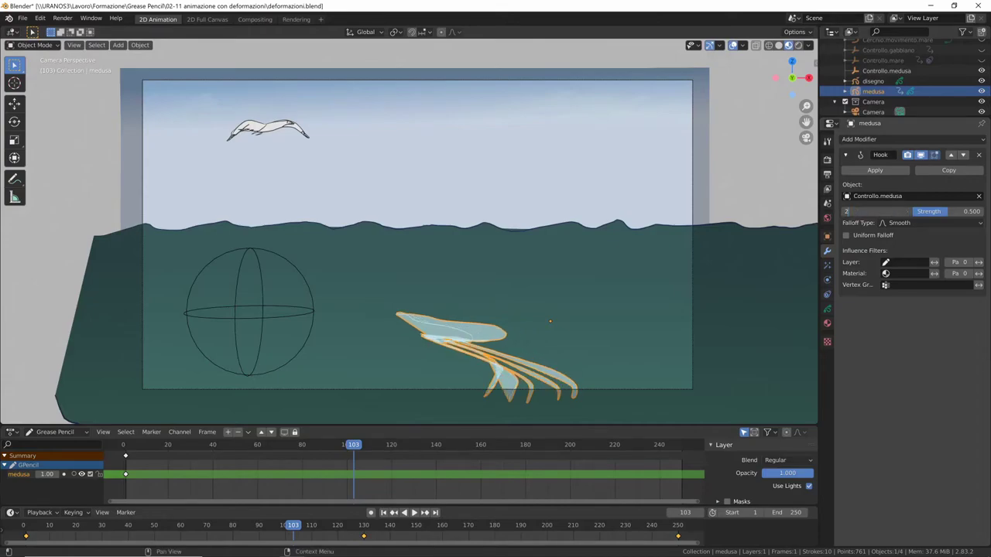
pyautogui.press('Return')
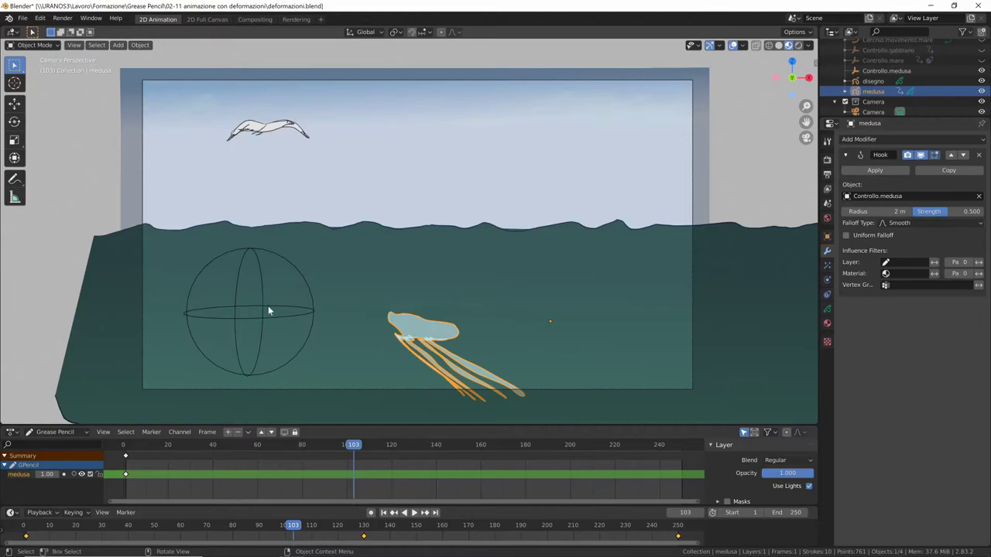
pyautogui.click(271, 310)
pyautogui.click(887, 70)
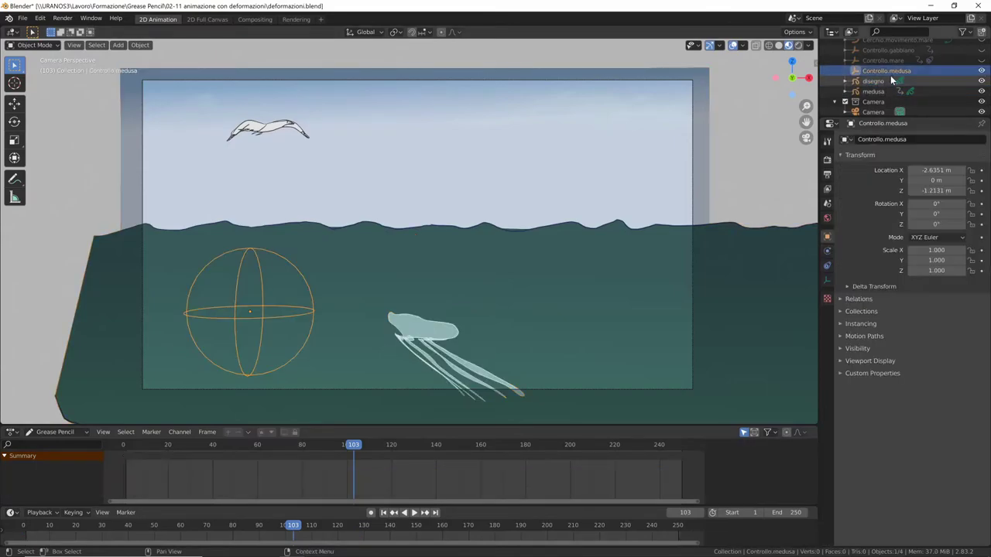
pyautogui.hotkey('shift', 'Left')
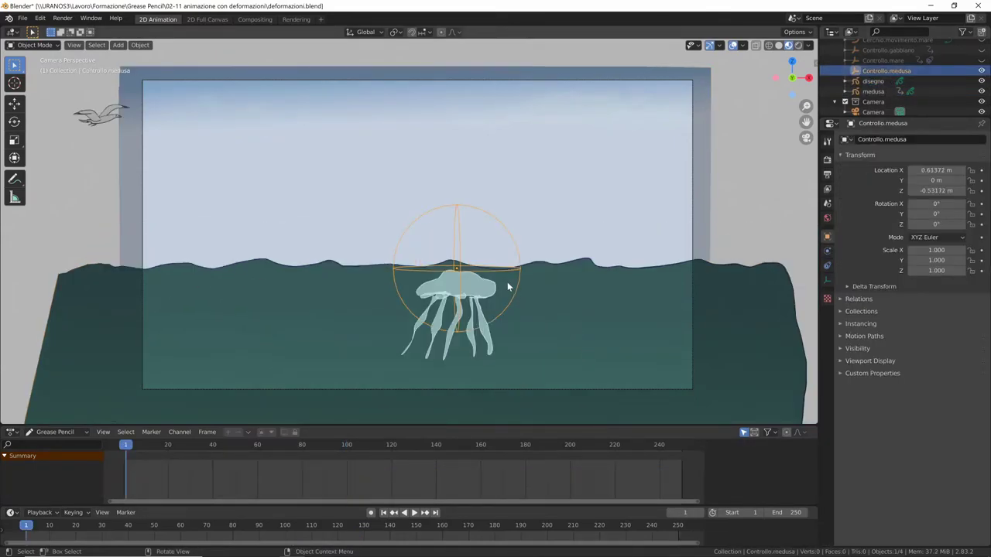
# Step: Place Controllo.medusa over the jellyfish and key its location at frame 1
pyautogui.press('g')
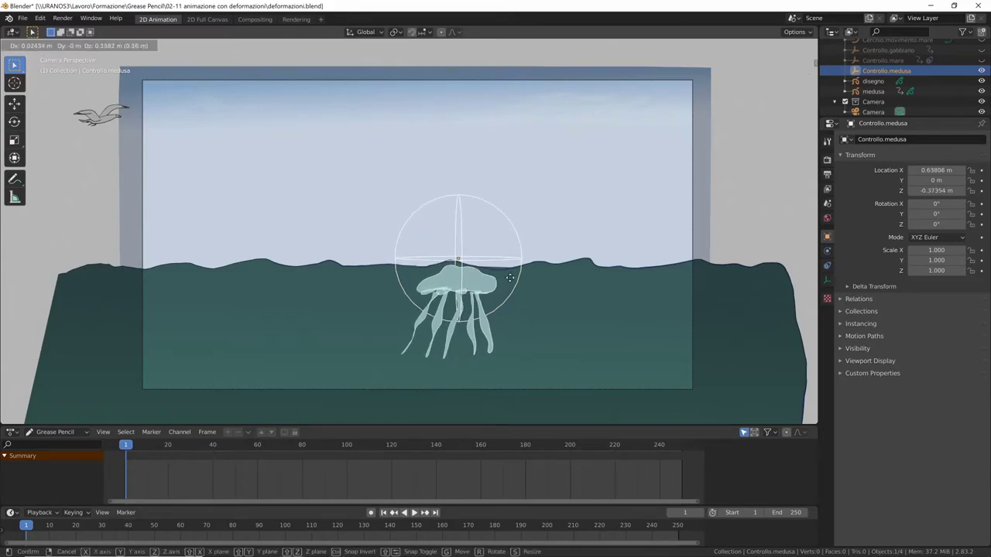
pyautogui.click(501, 315)
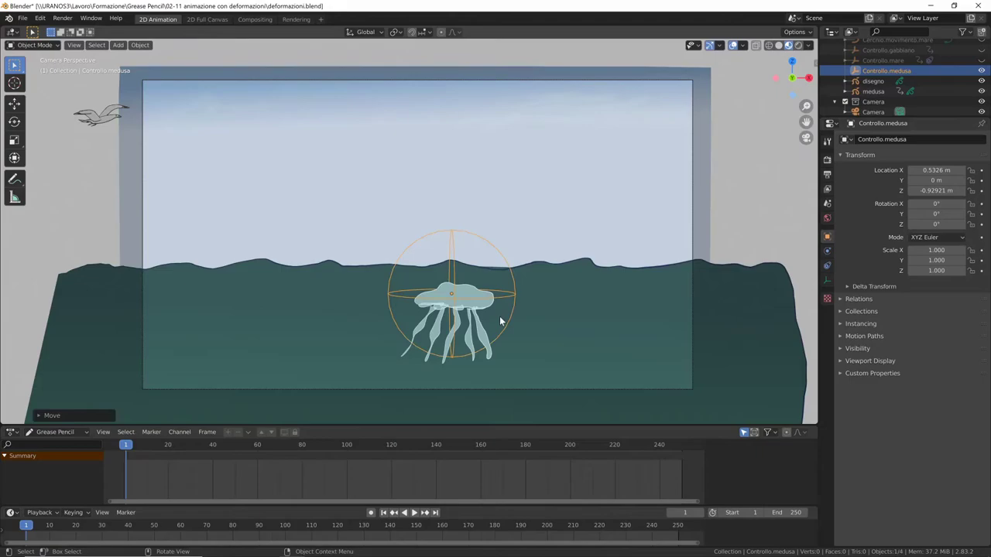
pyautogui.press('i')
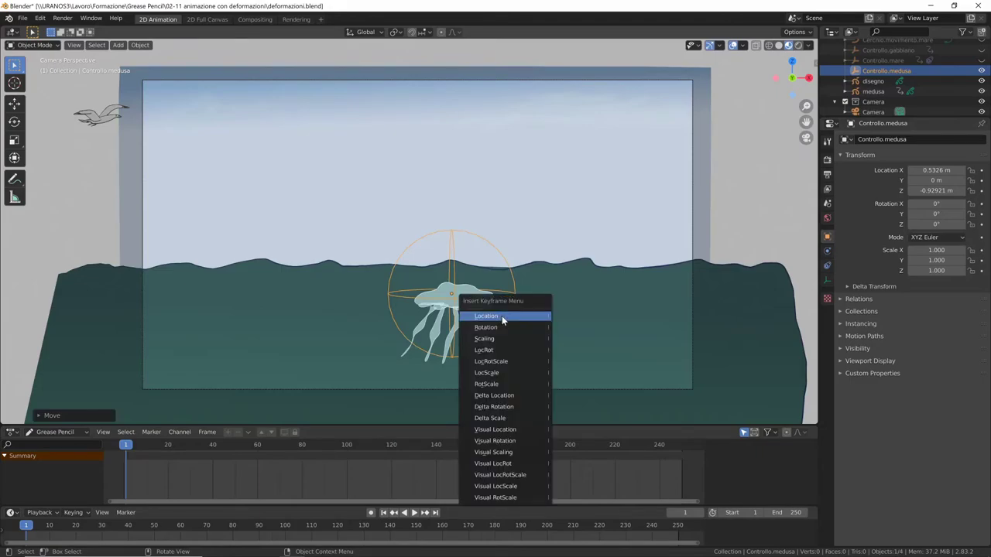
pyautogui.click(502, 316)
# Step: Preview playback, then key the control's location at frame 100
pyautogui.press('space')
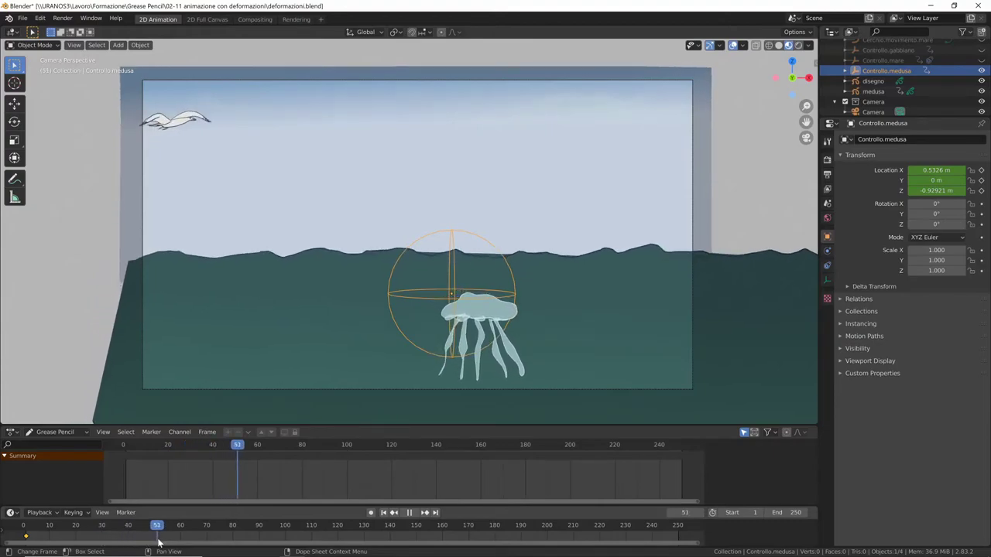
pyautogui.press('space')
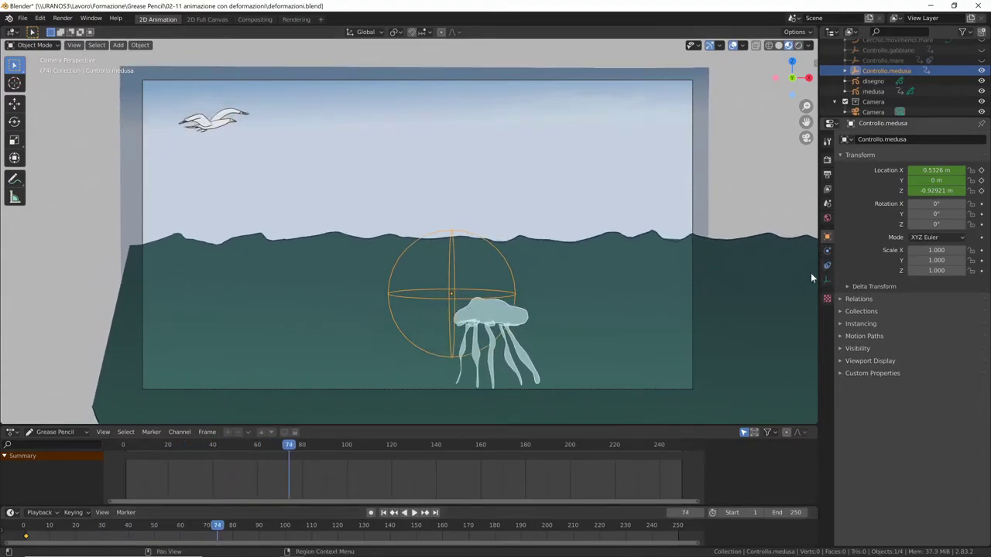
pyautogui.click(527, 321)
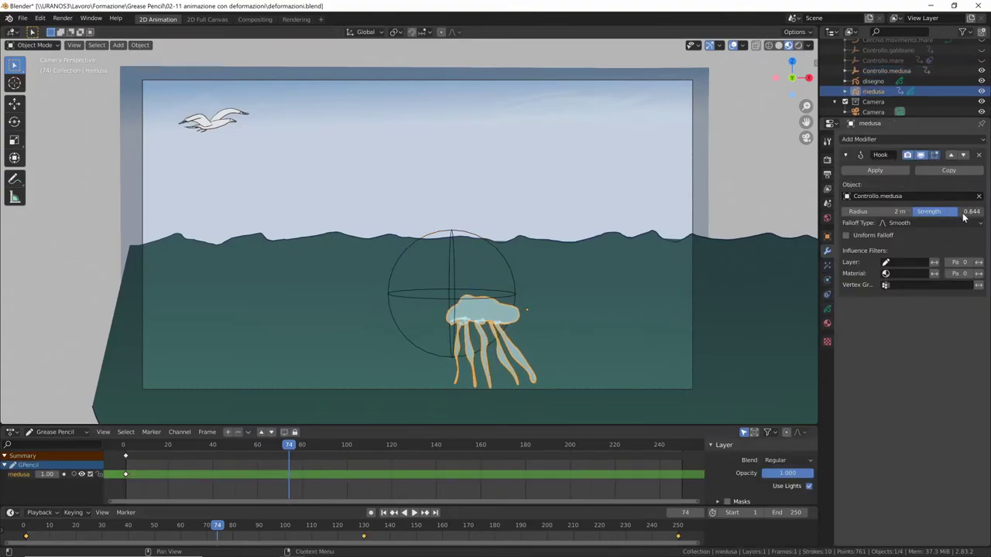
pyautogui.hotkey('ctrl', 'z')
pyautogui.press('space')
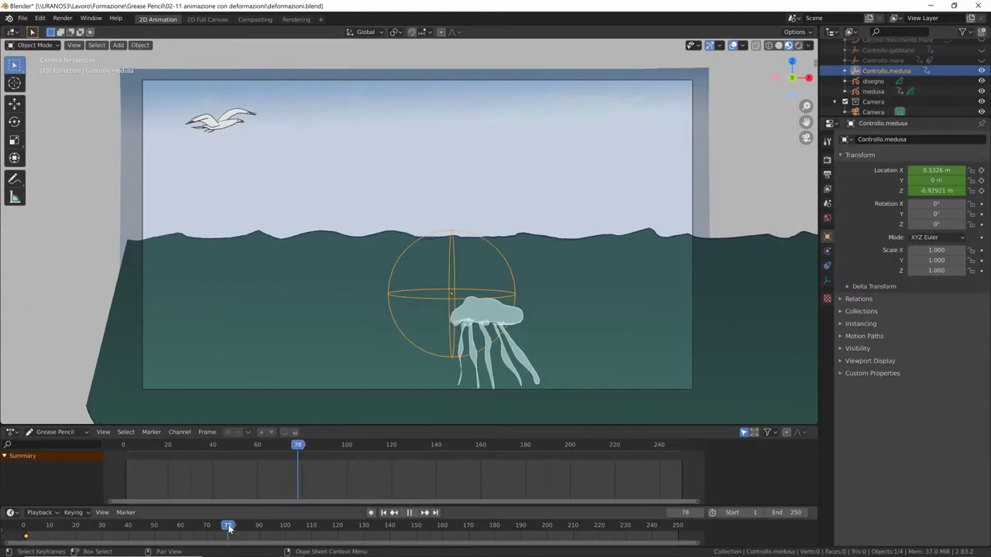
pyautogui.moveTo(259, 528)
pyautogui.mouseDown()
pyautogui.moveTo(345, 531)
pyautogui.moveTo(236, 539)
pyautogui.moveTo(188, 527)
pyautogui.moveTo(288, 531)
pyautogui.mouseUp()
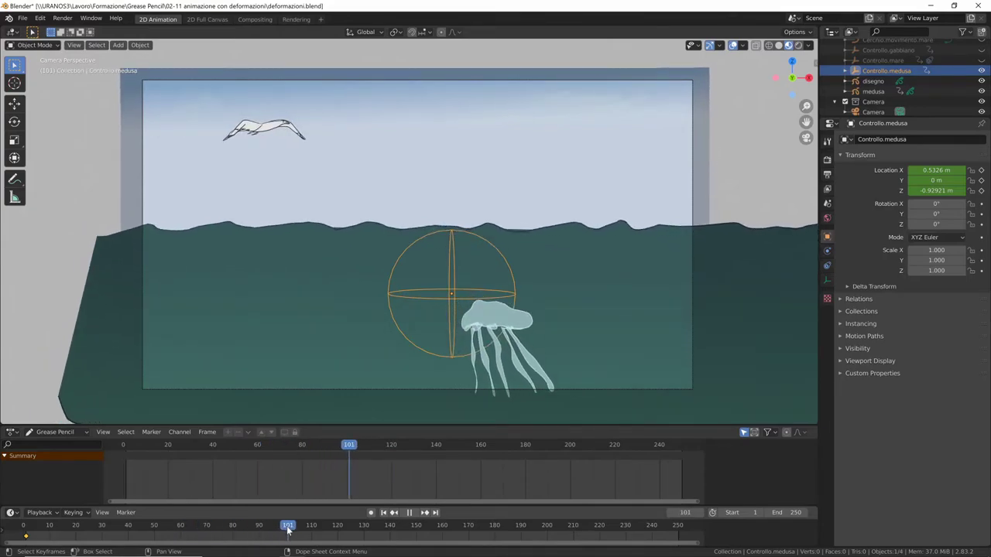
pyautogui.press('i')
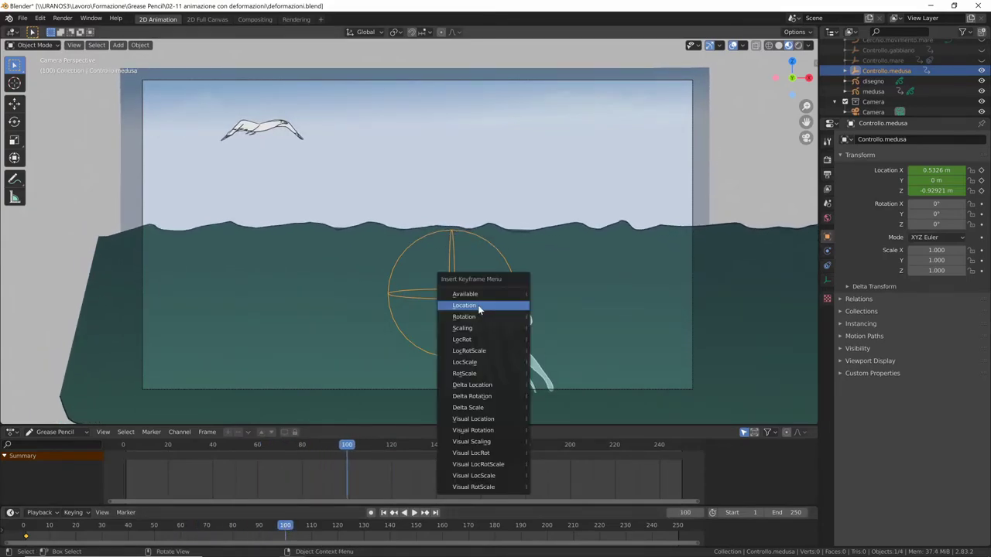
pyautogui.click(479, 305)
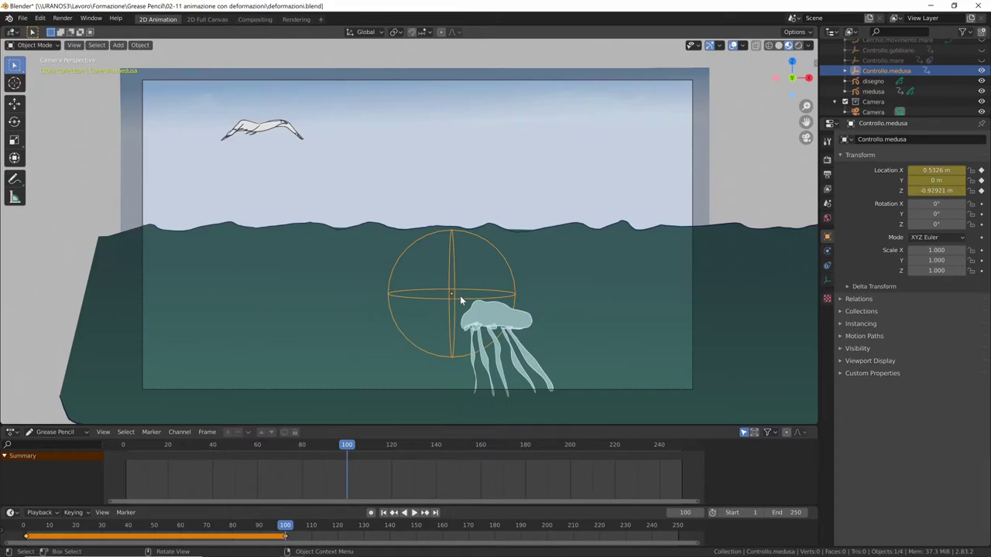
# Step: At frame 150, move the control higher and right and key its location
pyautogui.moveTo(286, 529); pyautogui.dragTo(417, 533)
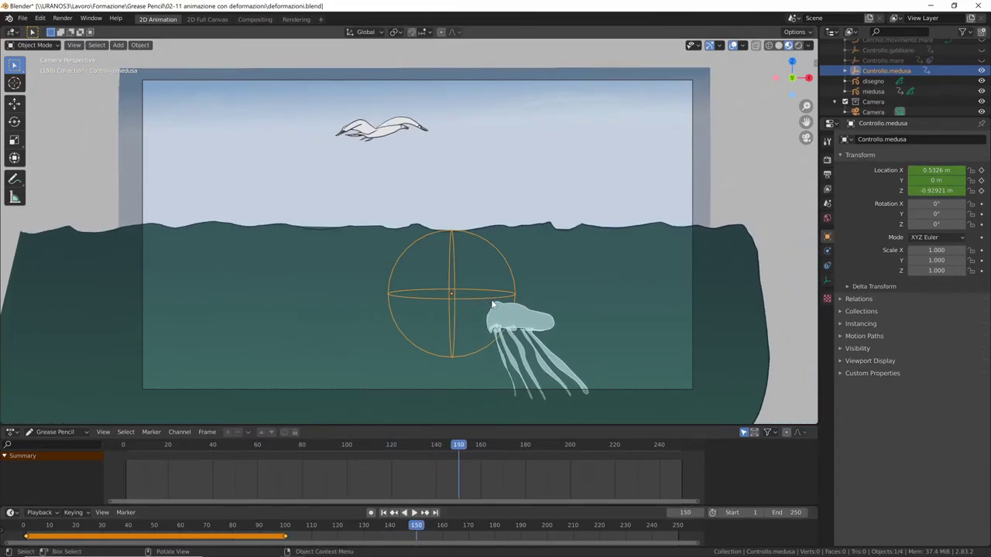
pyautogui.press('g')
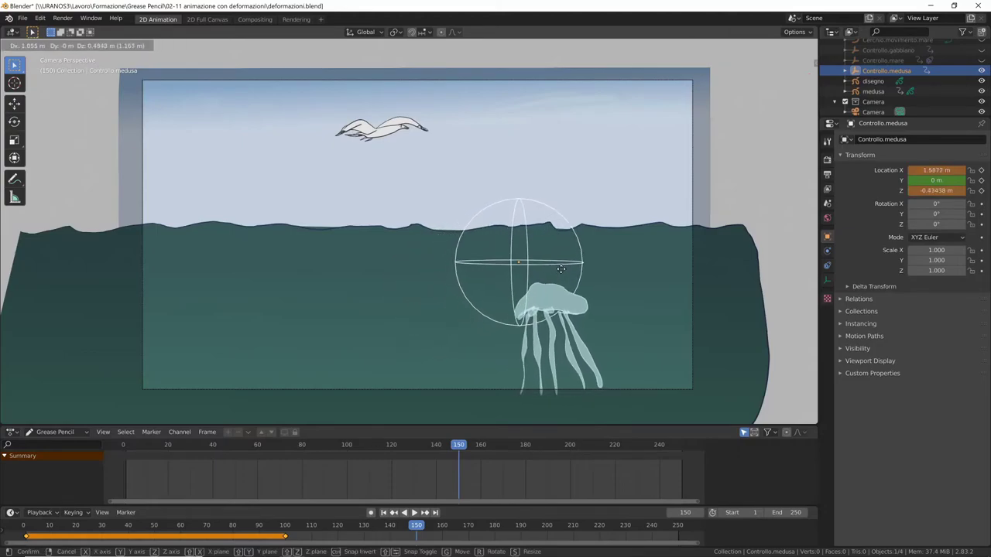
pyautogui.click(588, 258)
pyautogui.press('i')
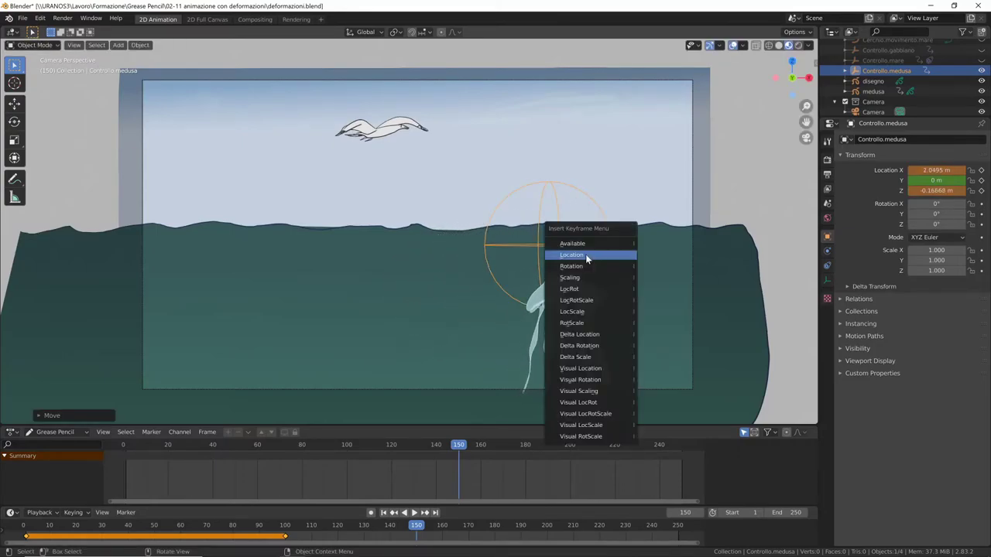
pyautogui.click(585, 256)
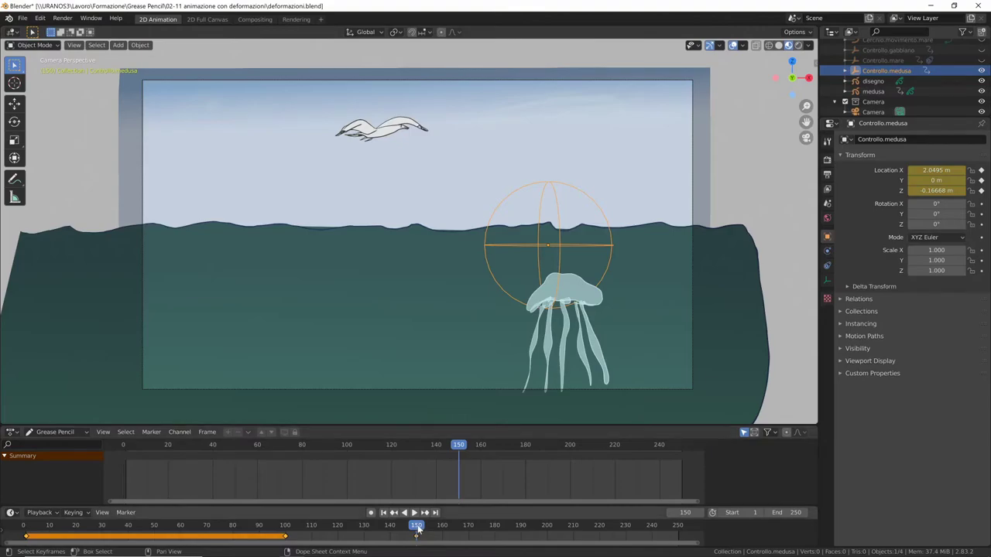
# Step: Move the control further right and key its location at frame 200
pyautogui.press('space')
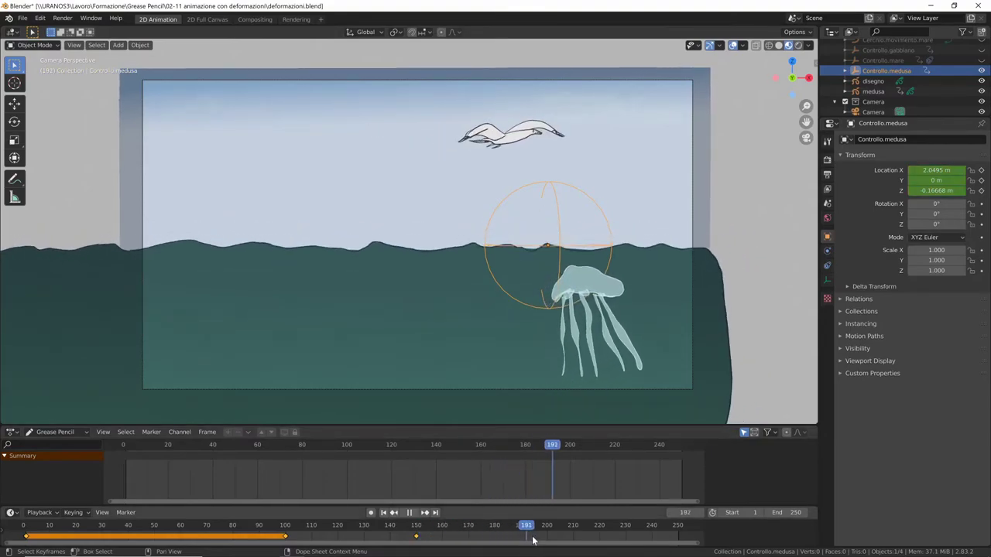
pyautogui.press('i')
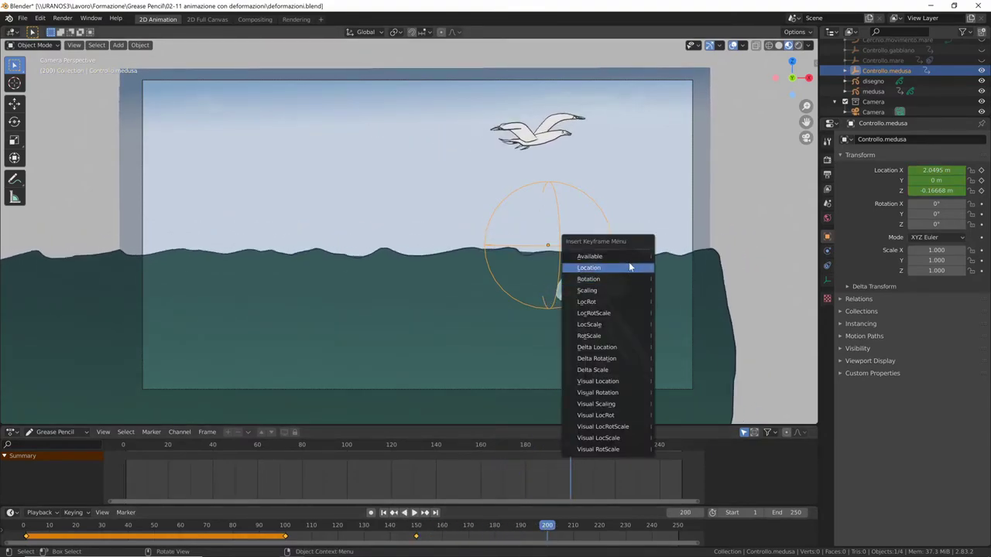
pyautogui.press('Escape')
pyautogui.press('g')
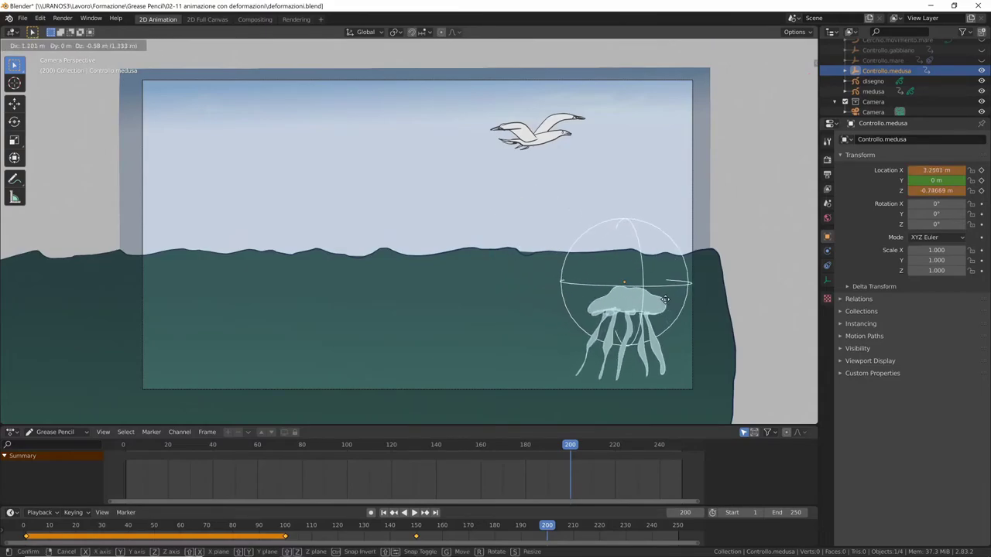
pyautogui.click(691, 306)
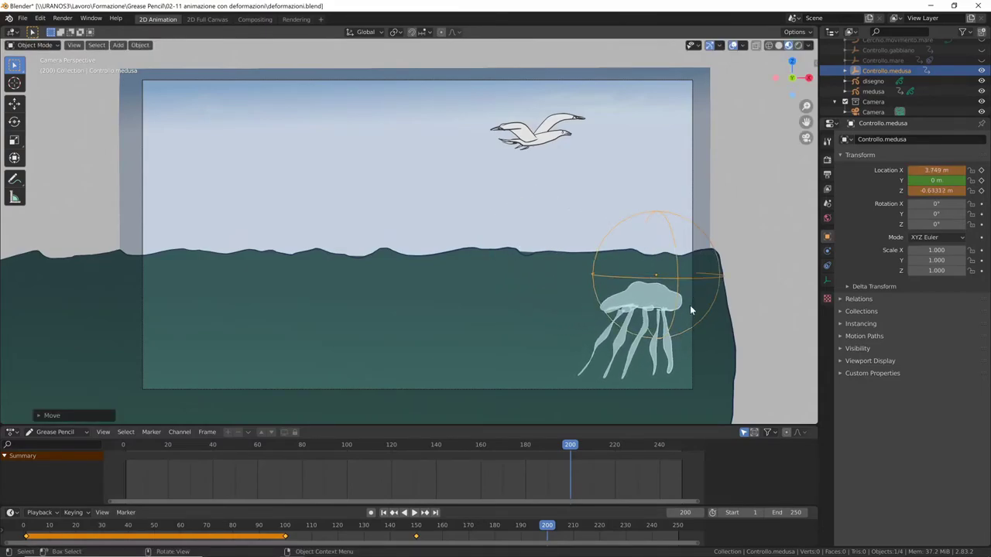
pyautogui.press('i')
pyautogui.click(693, 305)
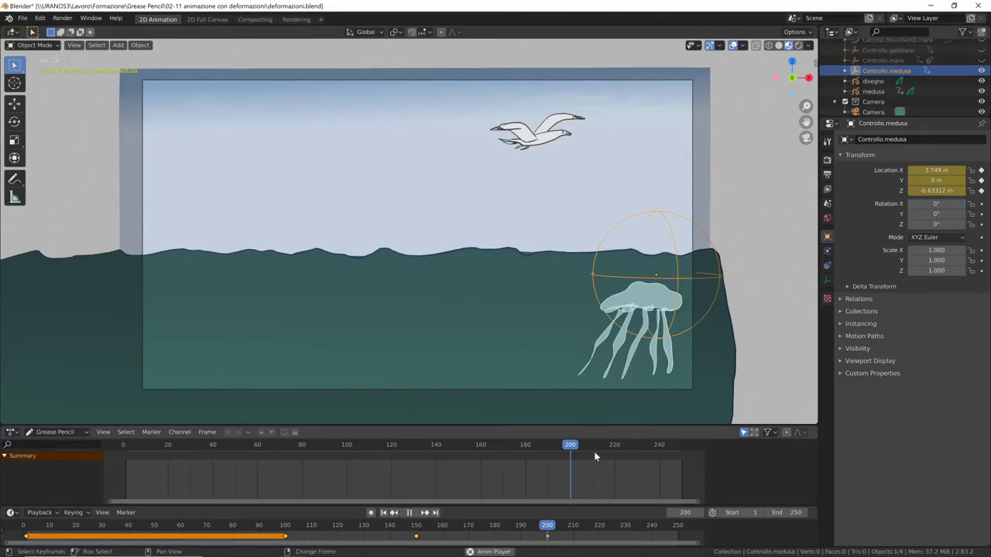
# Step: Play the animation back, then select the jellyfish drawing
pyautogui.press('space')
pyautogui.click(743, 170)
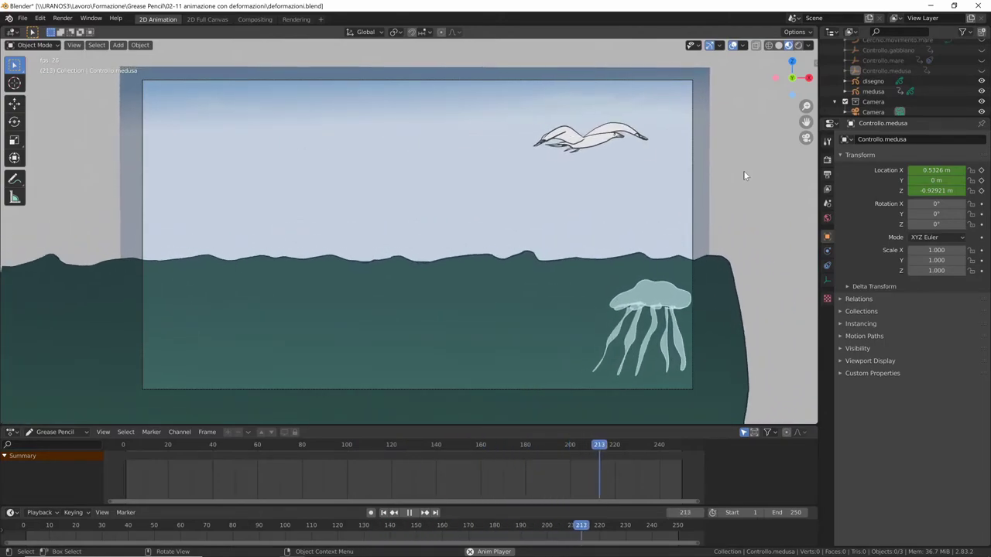
pyautogui.click(655, 291)
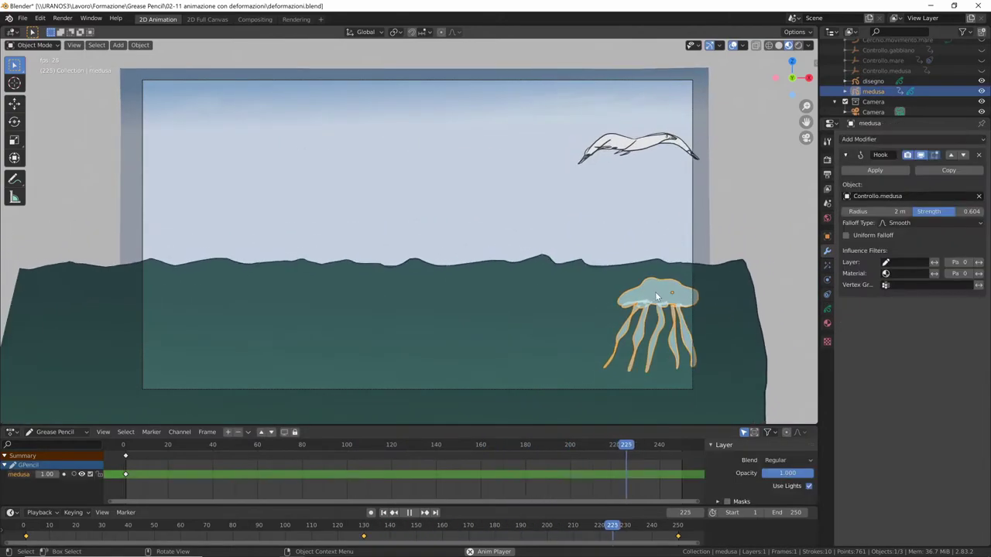
# Step: Drag the jellyfish's Hook strength slider to 0.687 while the animation plays
pyautogui.click(827, 312)
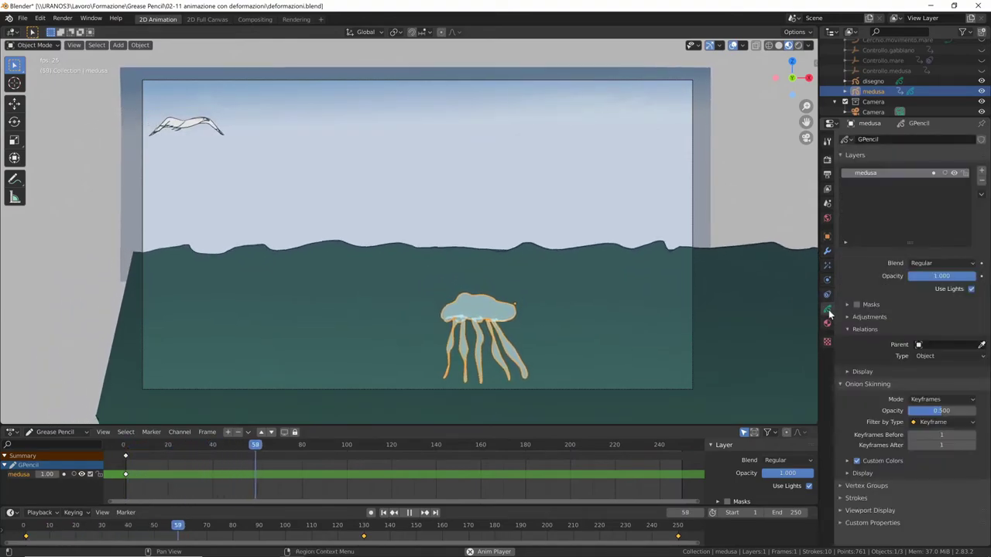
pyautogui.click(827, 250)
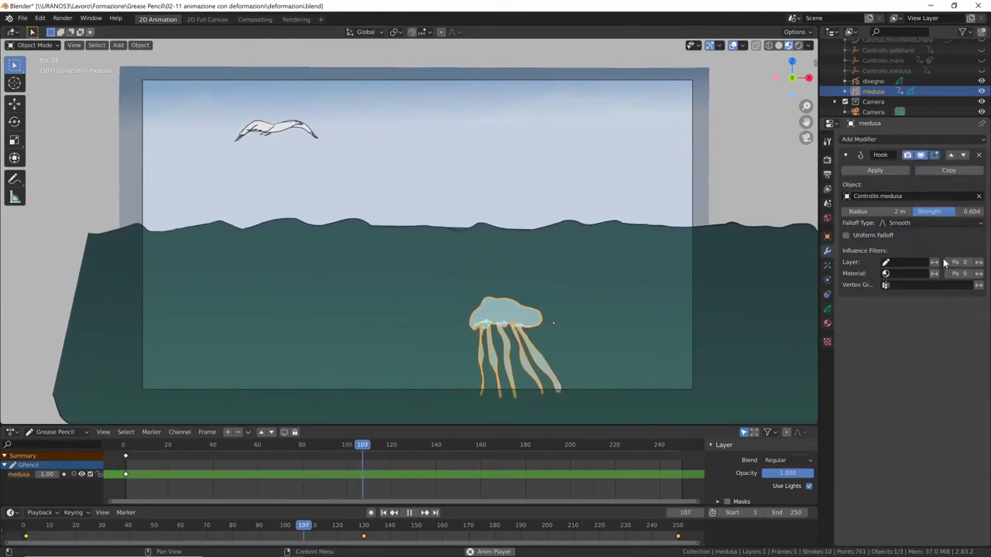
pyautogui.moveTo(956, 216); pyautogui.dragTo(972, 221)
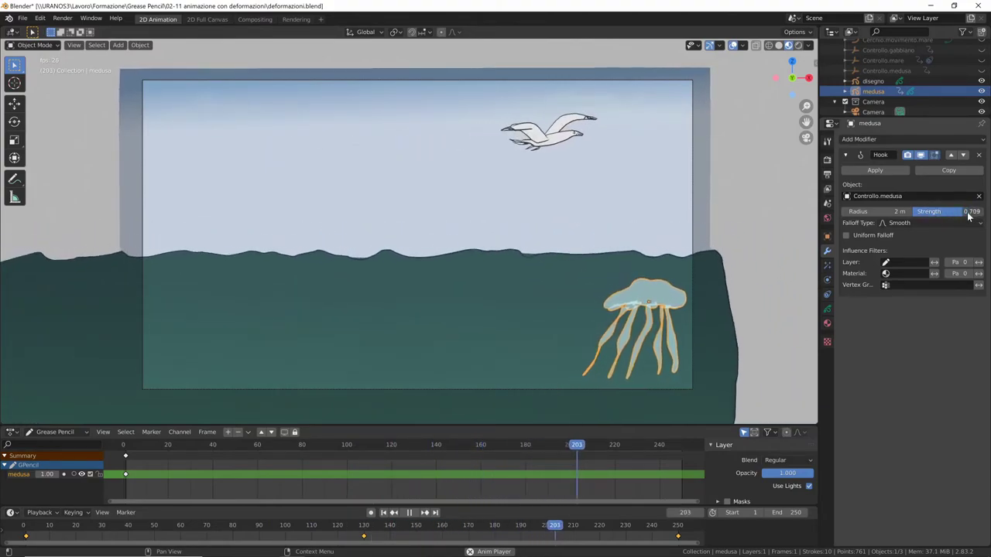
pyautogui.moveTo(971, 220); pyautogui.dragTo(939, 227)
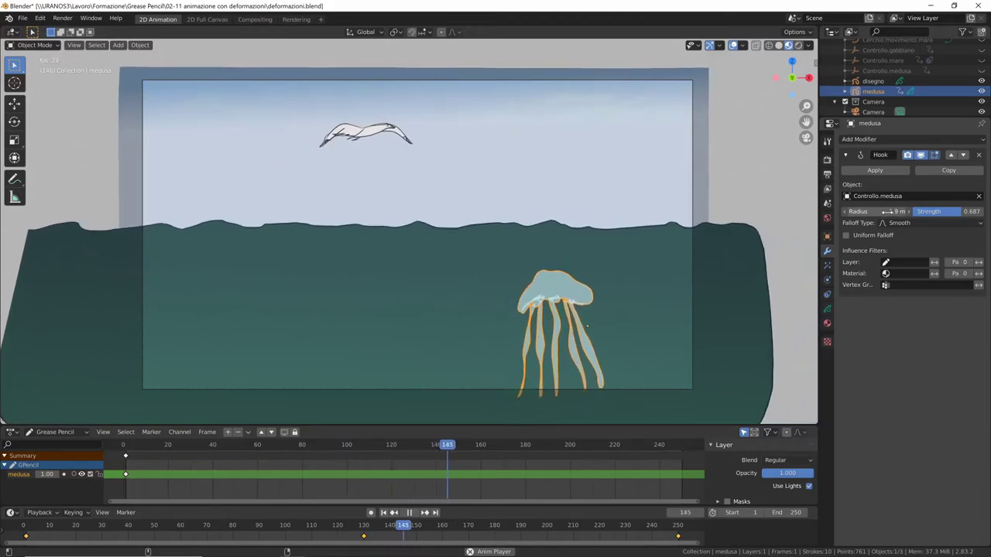
pyautogui.click(925, 222)
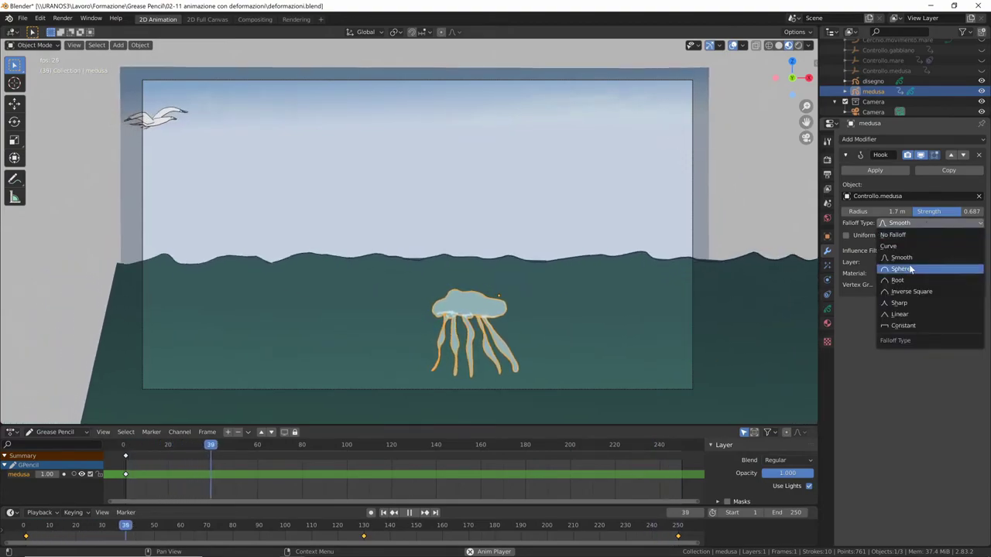
pyautogui.click(908, 267)
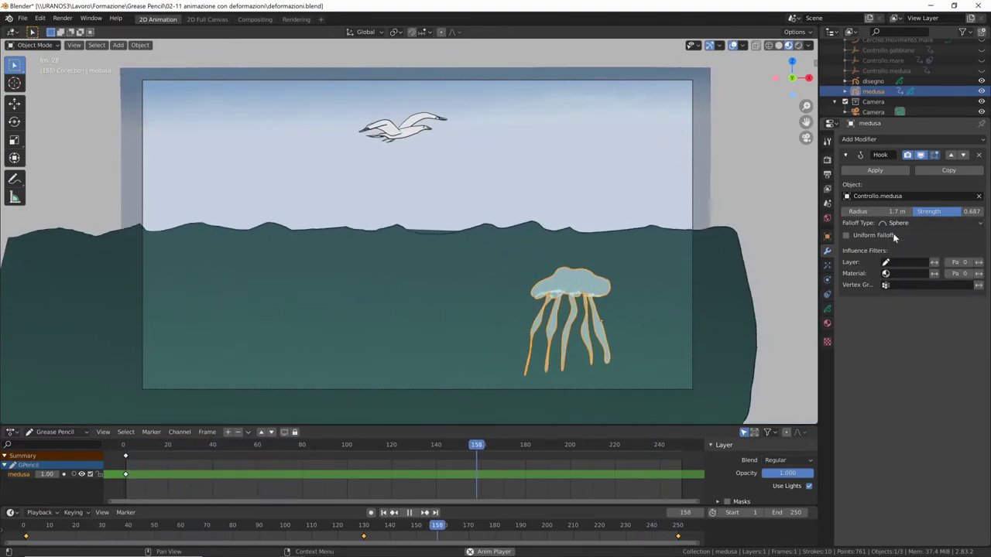
pyautogui.click(934, 224)
pyautogui.click(919, 255)
pyautogui.click(917, 222)
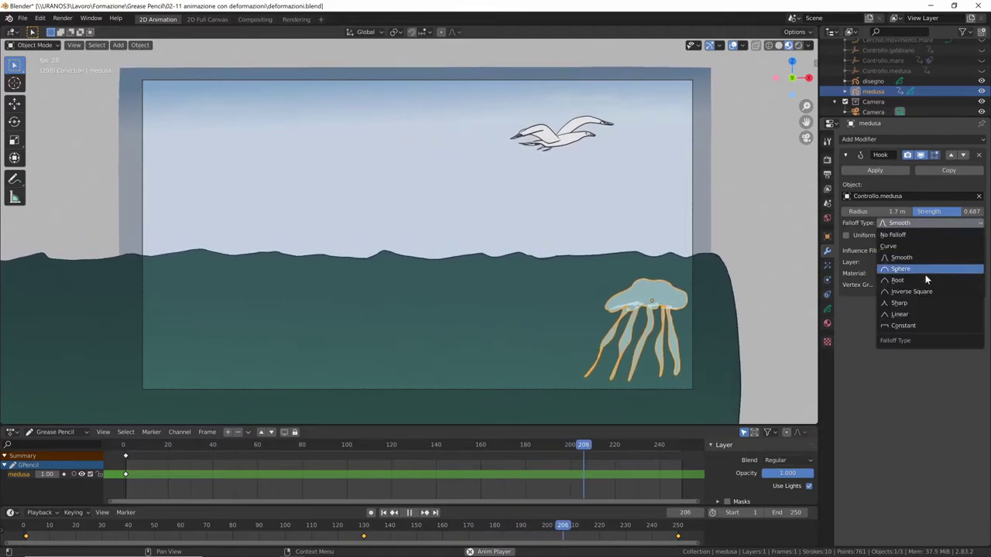
pyautogui.click(919, 280)
pyautogui.click(917, 222)
pyautogui.click(910, 304)
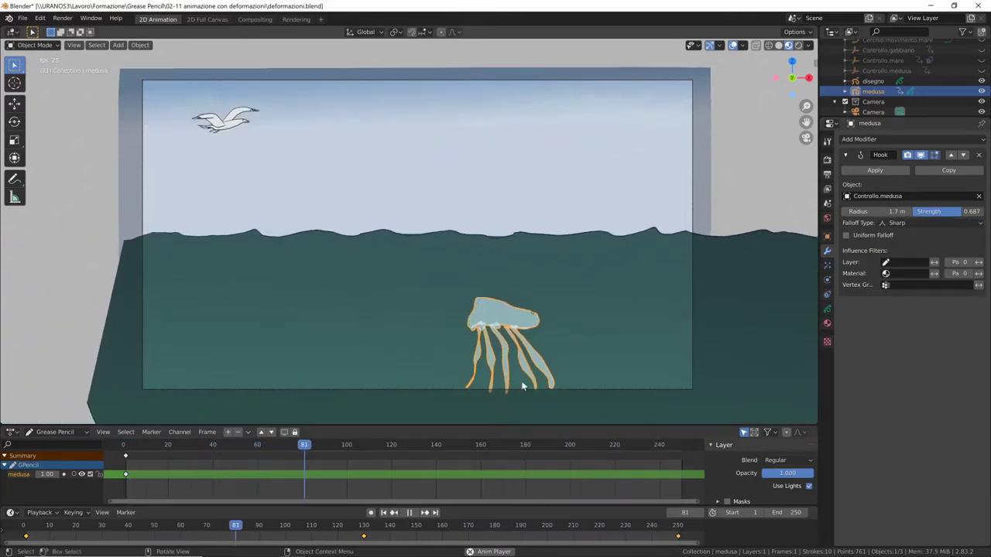
pyautogui.click(933, 223)
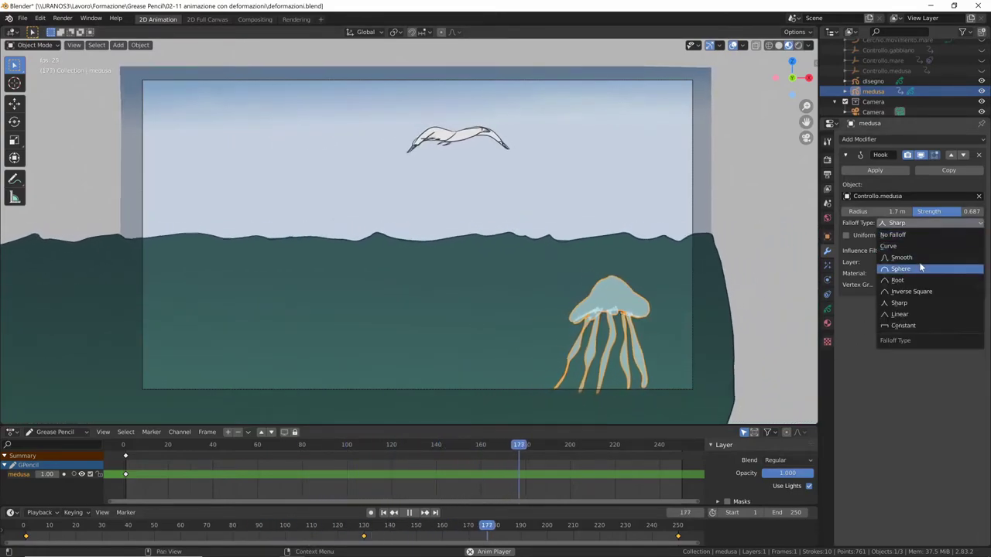
pyautogui.click(918, 259)
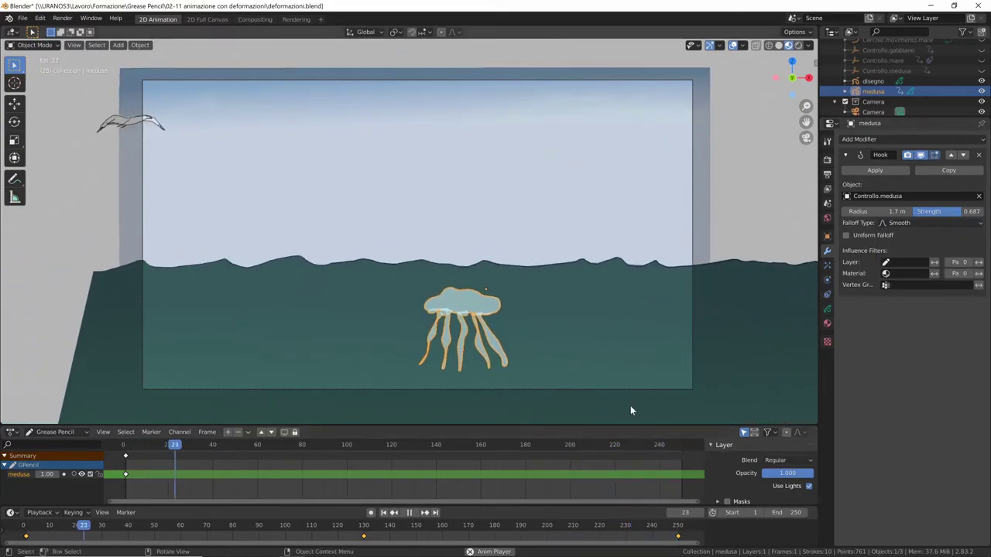
# Step: Save the file and stop playback at frame 1
pyautogui.hotkey('ctrl', 's')
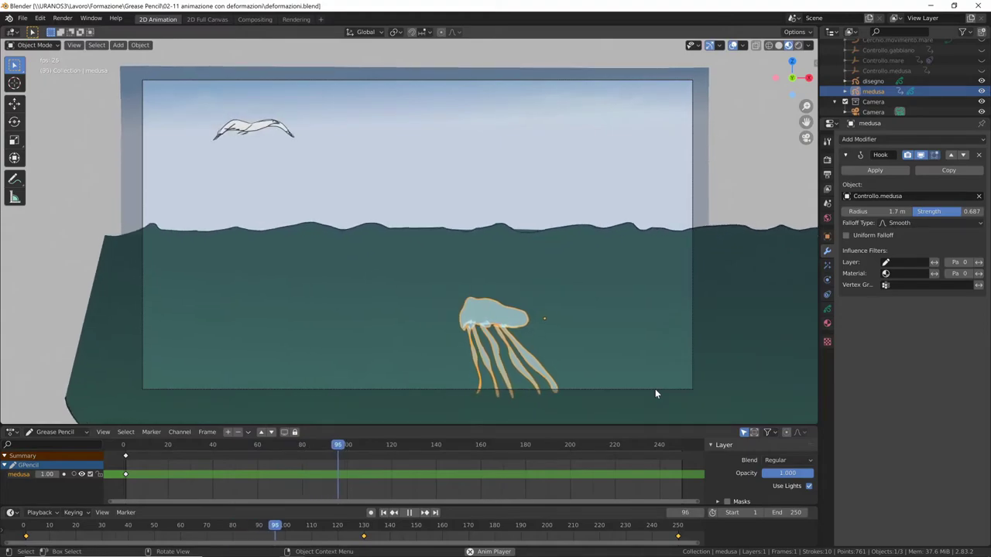
pyautogui.press('Escape')
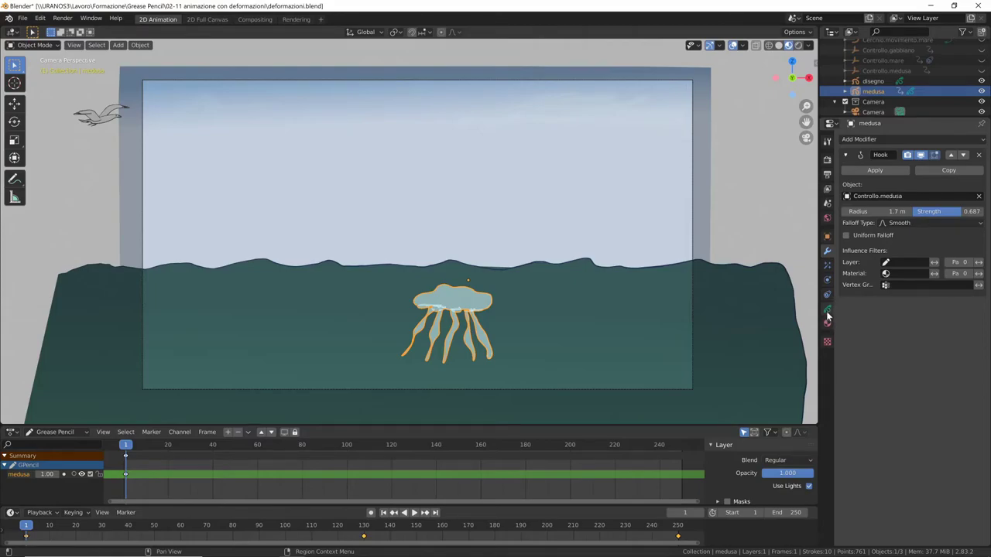
# Step: Add a new blank Grease Pencil object to the scene
pyautogui.click(827, 310)
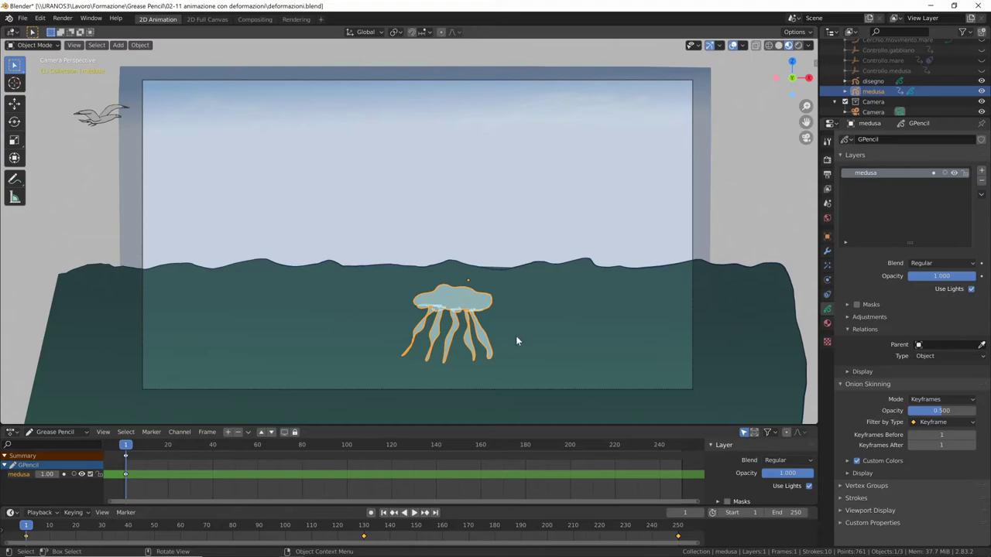
pyautogui.hotkey('shift', 'a')
pyautogui.moveTo(564, 391)
pyautogui.click(609, 341)
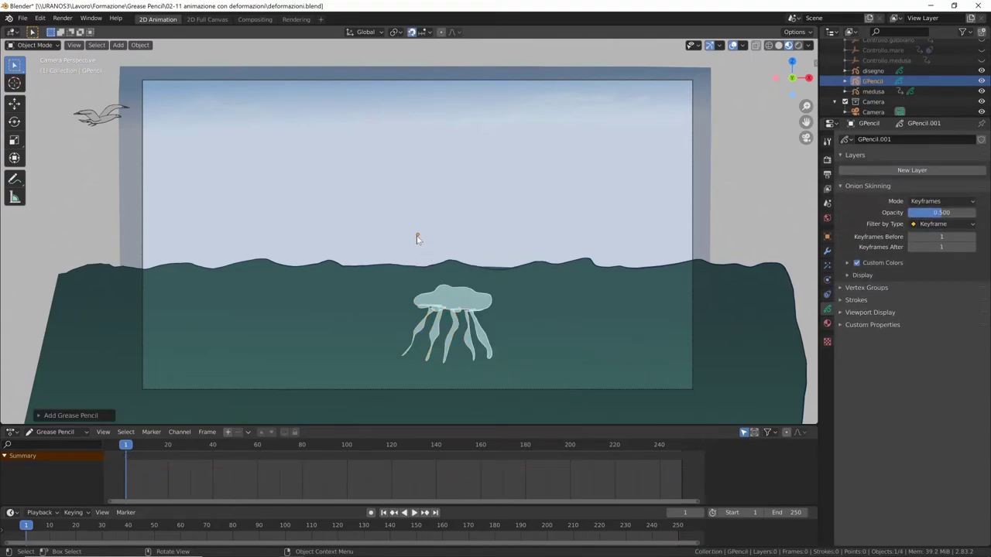
pyautogui.scroll(1, 453, 277)
pyautogui.scroll(2, 453, 277)
pyautogui.scroll(1, 543, 242)
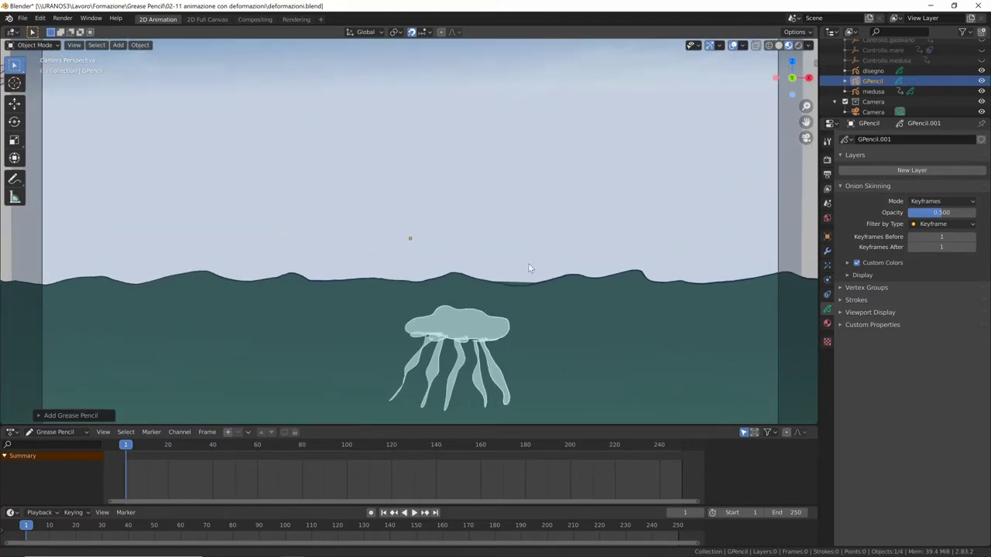
# Step: Create a material named 'anguilla' with a brown fill enabled
pyautogui.click(826, 324)
pyautogui.click(875, 224)
pyautogui.doubleClick(875, 225)
pyautogui.write('anguilla')
pyautogui.press('Return')
pyautogui.click(856, 330)
pyautogui.click(941, 356)
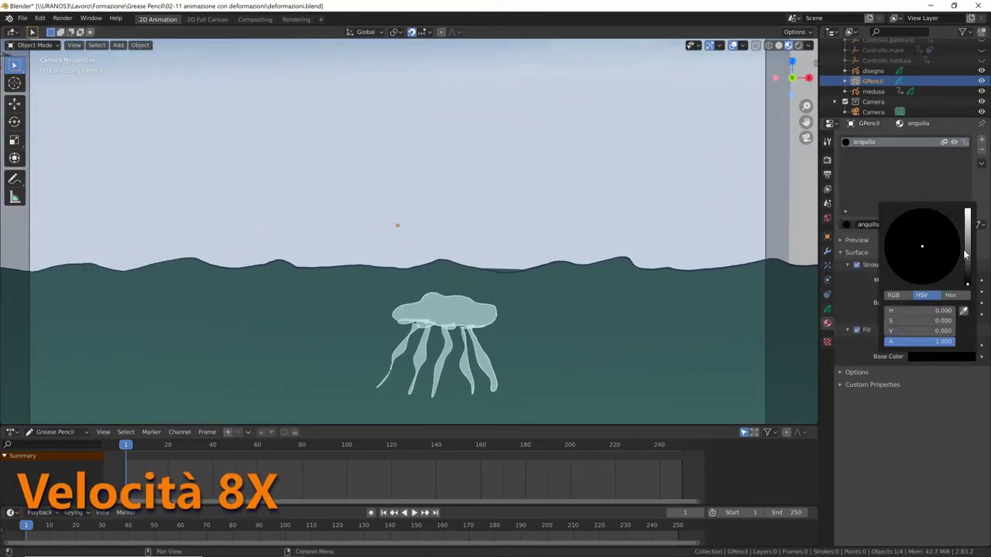
pyautogui.moveTo(922, 246); pyautogui.dragTo(919, 261)
# Step: Rename the drawing layer to 'anguilla' and enter Draw mode
pyautogui.hotkey('ctrl', 'Tab')
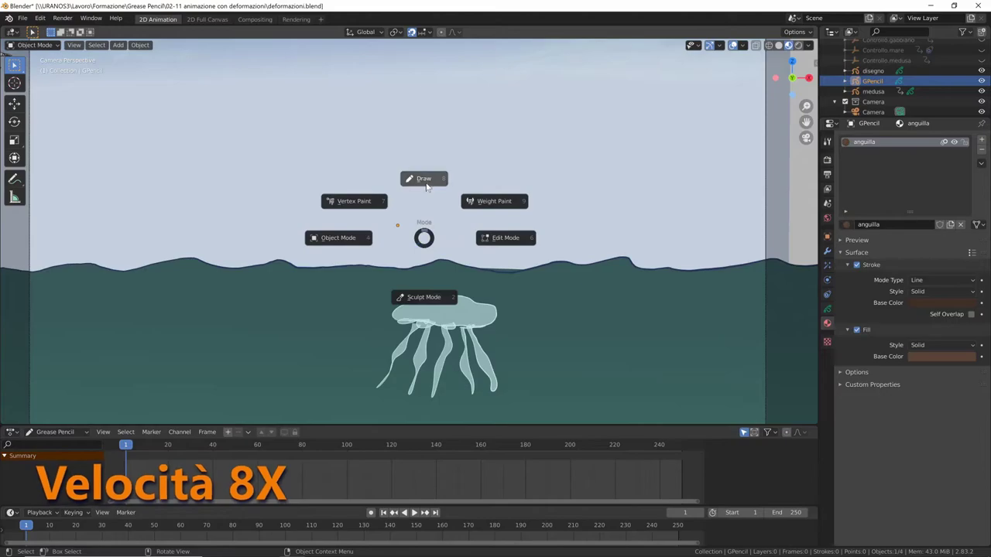
pyautogui.click(420, 177)
pyautogui.click(827, 309)
pyautogui.doubleClick(867, 173)
pyautogui.write('anguilla')
pyautogui.press('Return')
pyautogui.hotkey('ctrl', 'Tab')
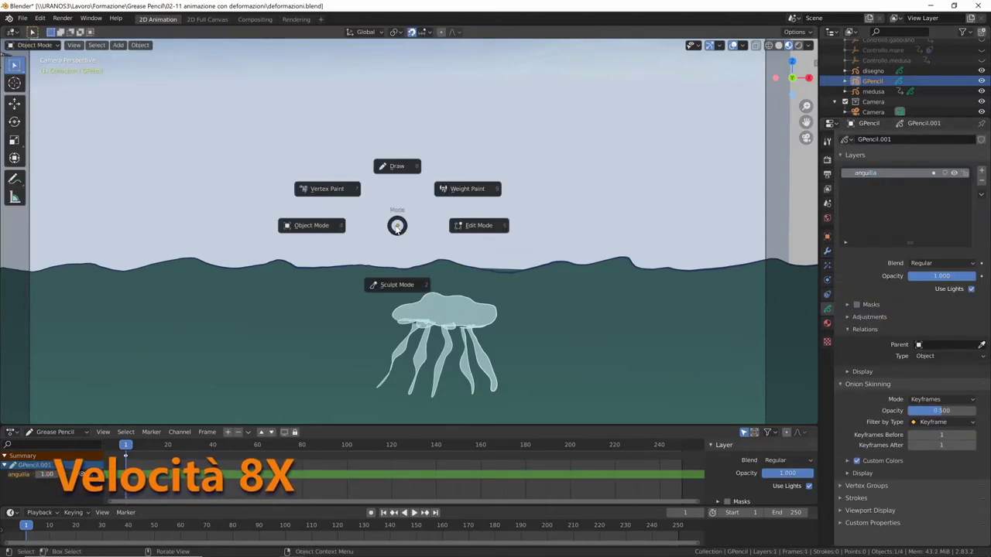
# Step: Draw a long eel above the water and lighten its brown fill
pyautogui.moveTo(231, 232); pyautogui.dragTo(571, 221)
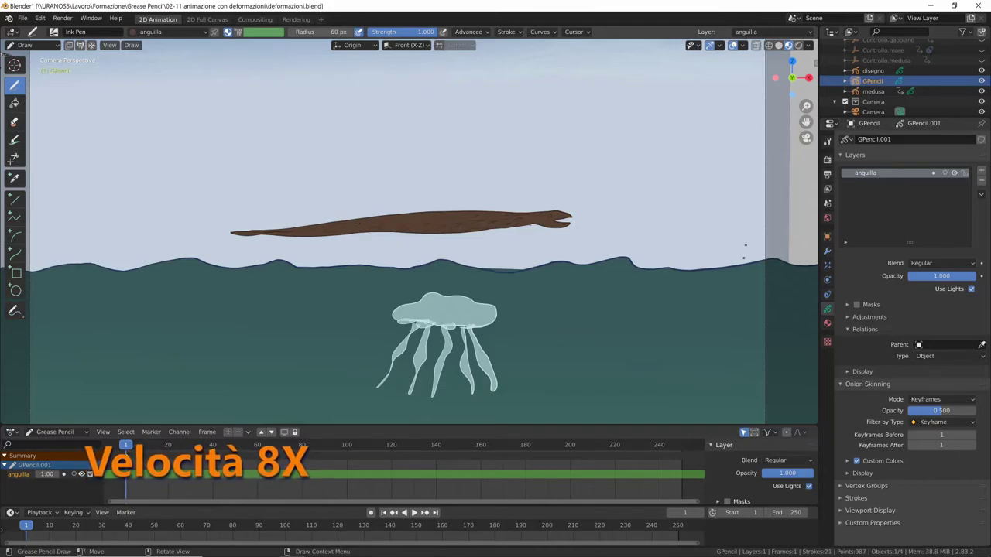
pyautogui.click(827, 323)
pyautogui.click(933, 354)
pyautogui.moveTo(906, 330); pyautogui.dragTo(921, 333)
pyautogui.click(920, 251)
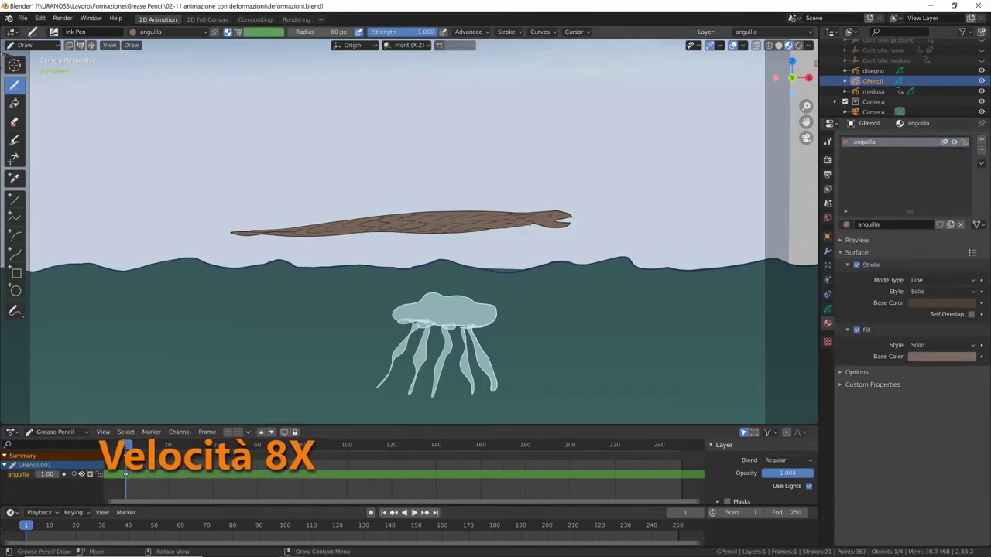
# Step: Rename the new Grease Pencil object to 'anguilla' in the Outliner
pyautogui.scroll(-2, 569, 224)
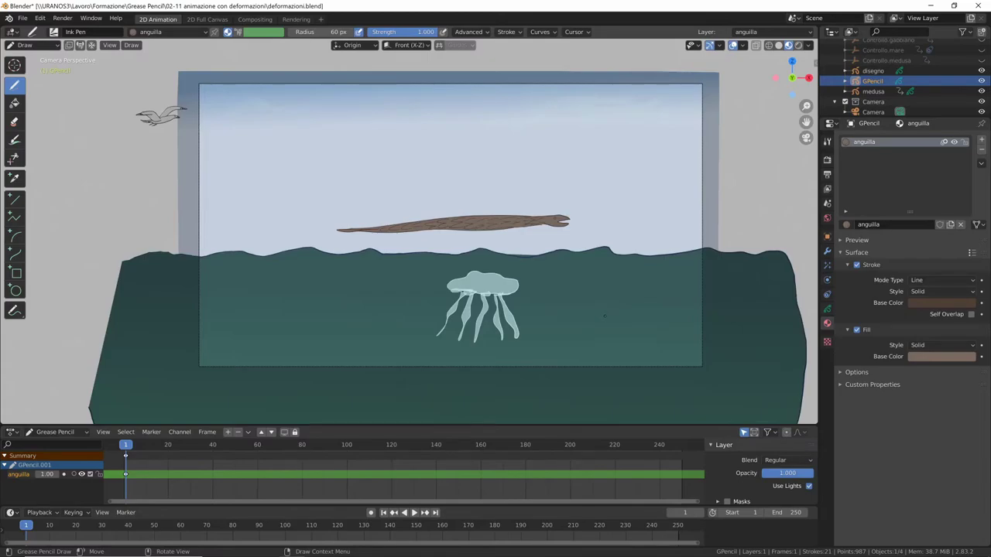
pyautogui.doubleClick(872, 81)
pyautogui.write('ang')
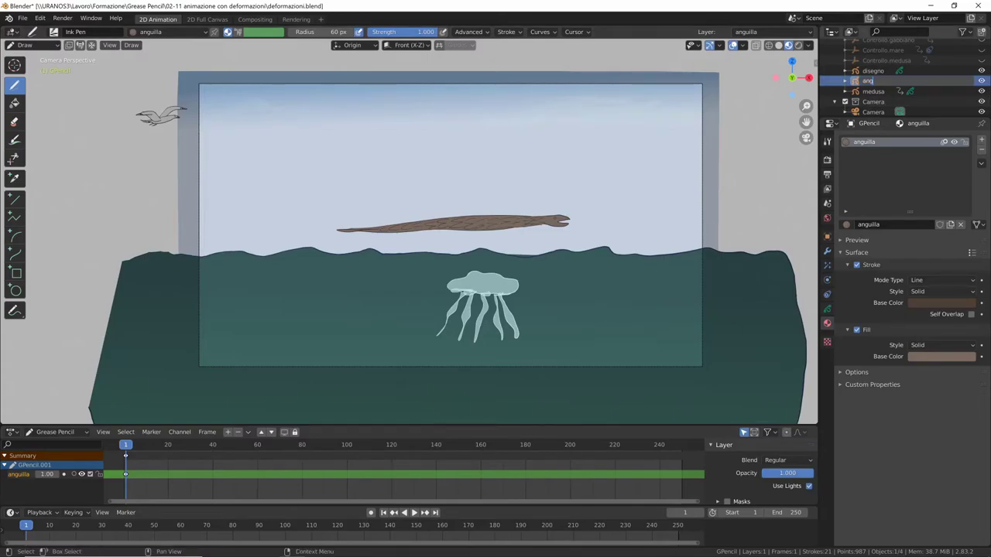
pyautogui.write('uilla')
pyautogui.press('Return')
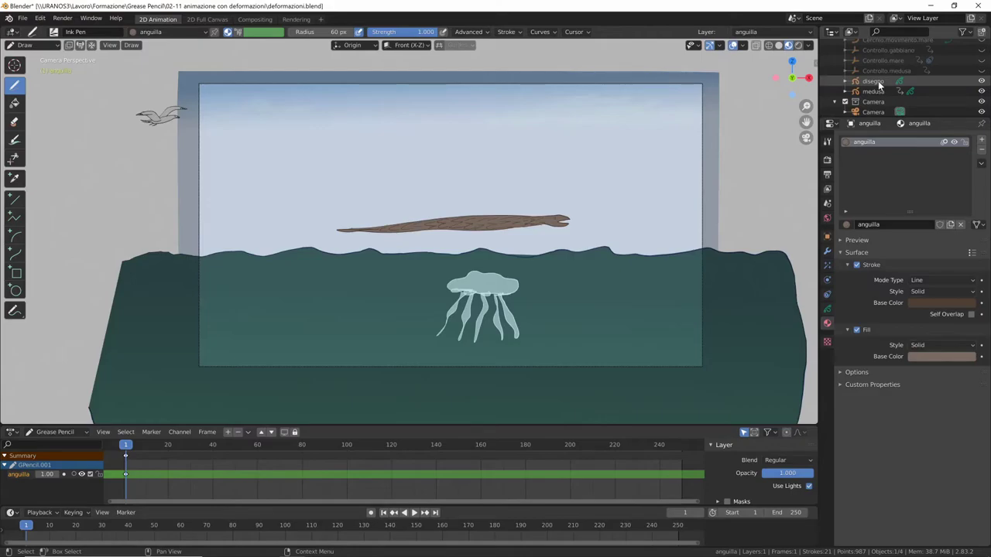
# Step: Select the anguilla eel in Object Mode and bring up the Shift+A add menu
pyautogui.scroll(3, 915, 86)
pyautogui.click(873, 62)
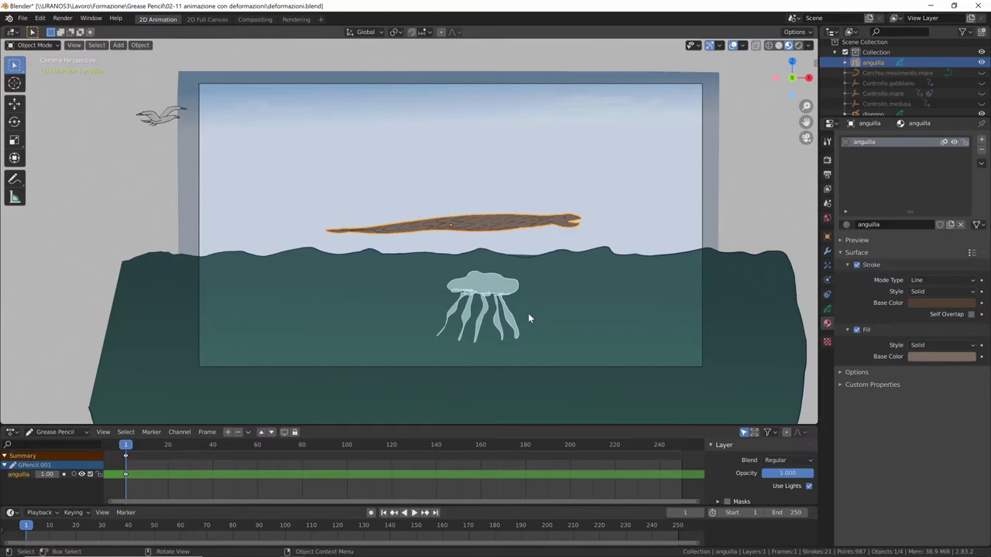
pyautogui.hotkey('shift', 'a')
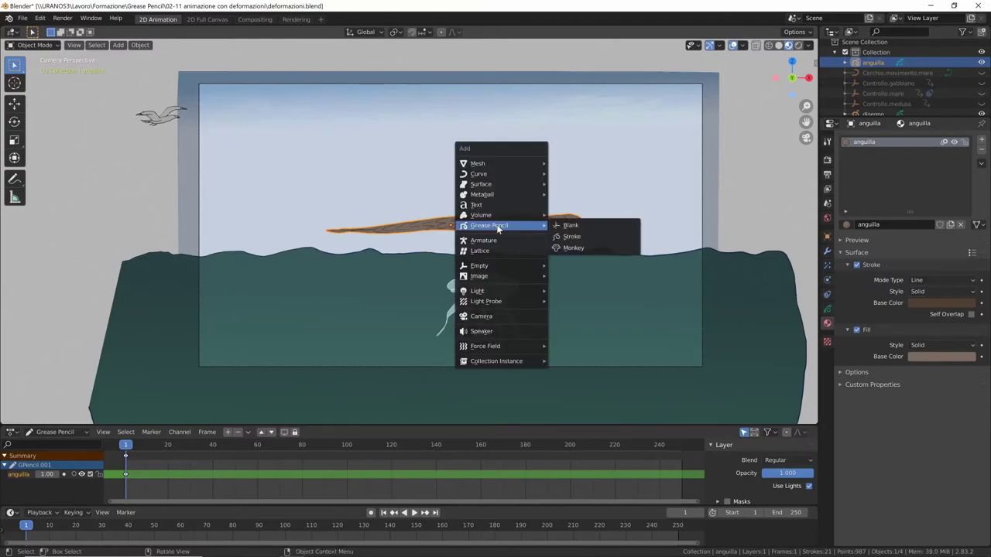
# Step: Add an armature and move the eel drawing into line with its bone
pyautogui.click(493, 245)
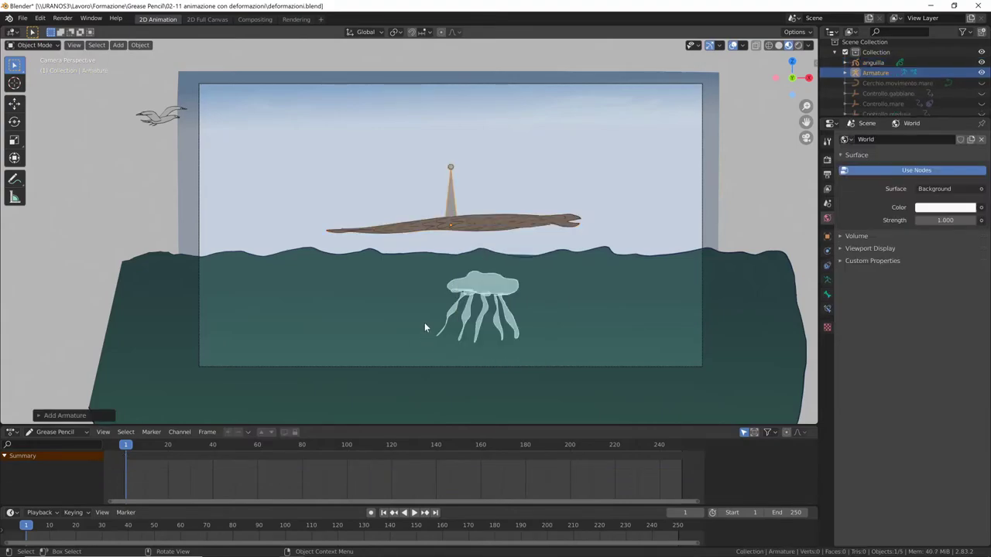
pyautogui.moveTo(480, 248)
pyautogui.mouseDown(button='middle')
pyautogui.moveTo(619, 264)
pyautogui.moveTo(577, 274)
pyautogui.moveTo(581, 310)
pyautogui.moveTo(568, 288)
pyautogui.mouseUp(button='middle')
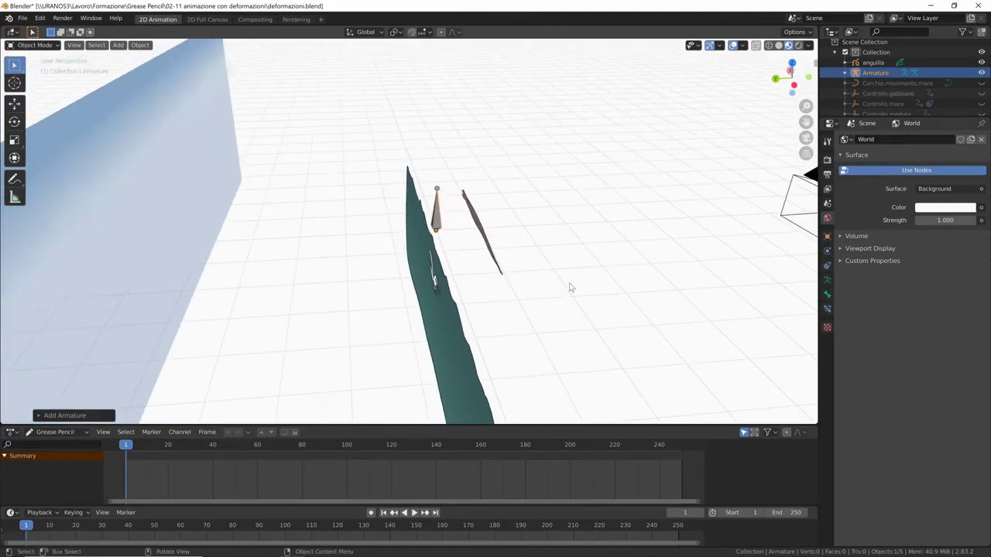
pyautogui.click(481, 233)
pyautogui.press('g')
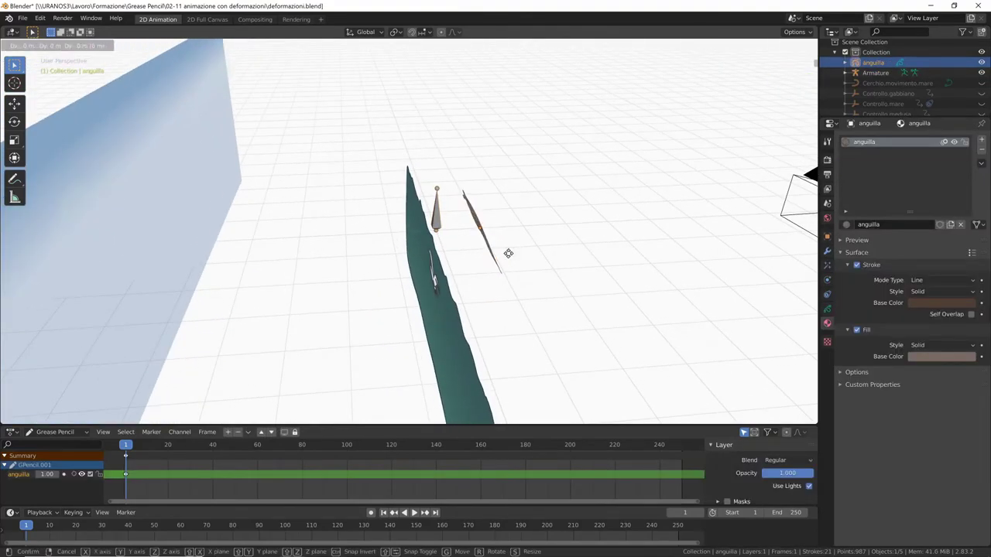
pyautogui.click(457, 260)
pyautogui.moveTo(458, 260)
pyautogui.mouseDown(button='middle')
pyautogui.moveTo(547, 289)
pyautogui.moveTo(432, 251)
pyautogui.mouseUp(button='middle')
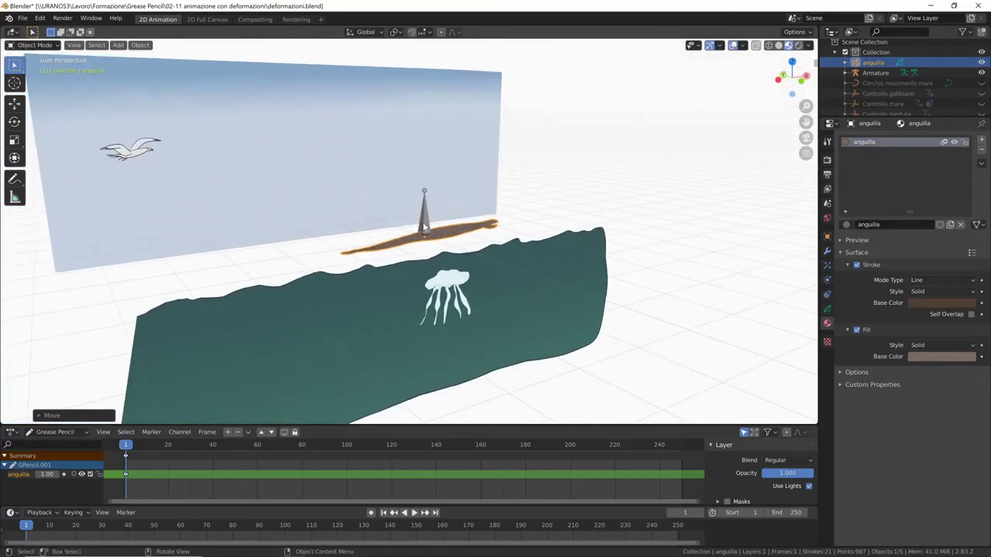
pyautogui.click(427, 237)
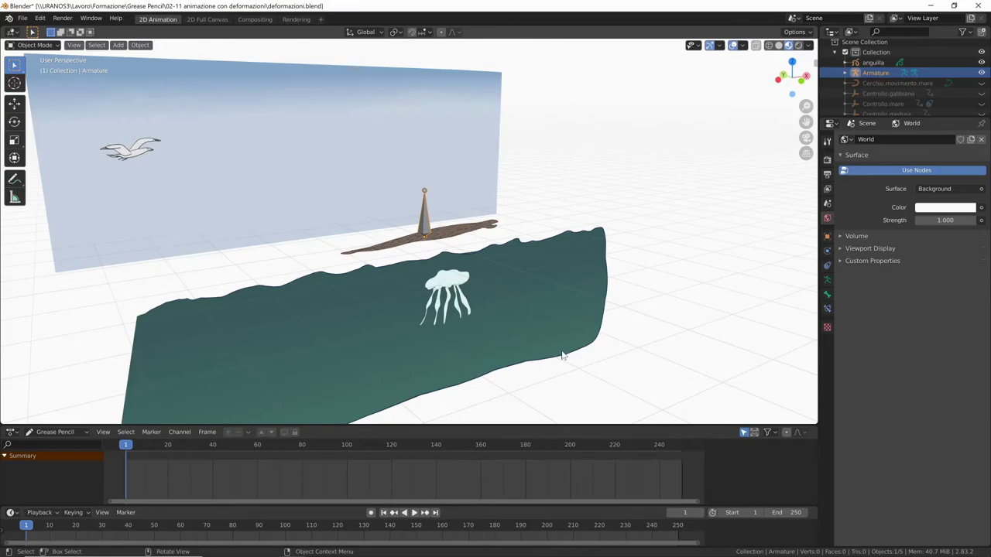
pyautogui.press('KP_0')
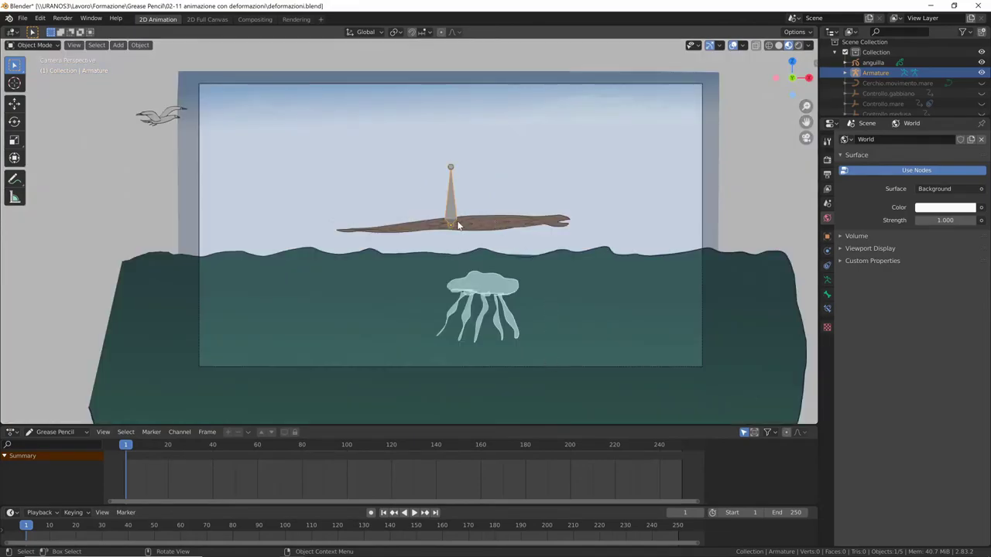
# Step: In armature Edit Mode, place the first bone flat along the eel's head
pyautogui.press('Tab')
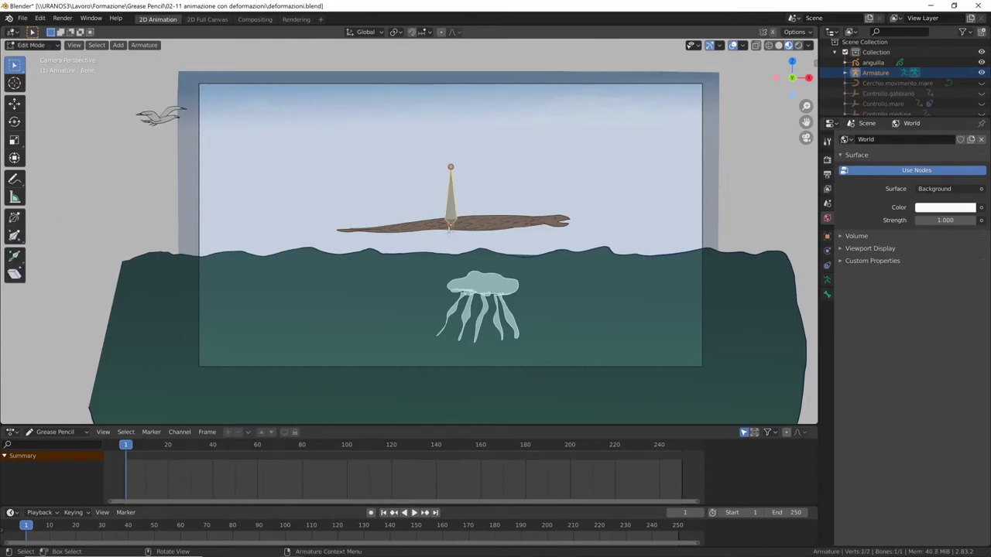
pyautogui.press('g')
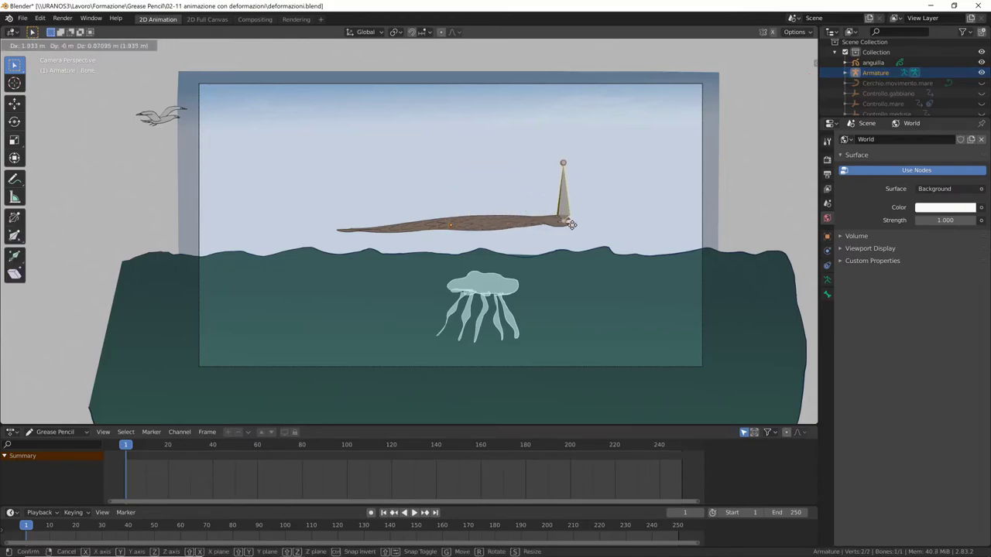
pyautogui.click(549, 227)
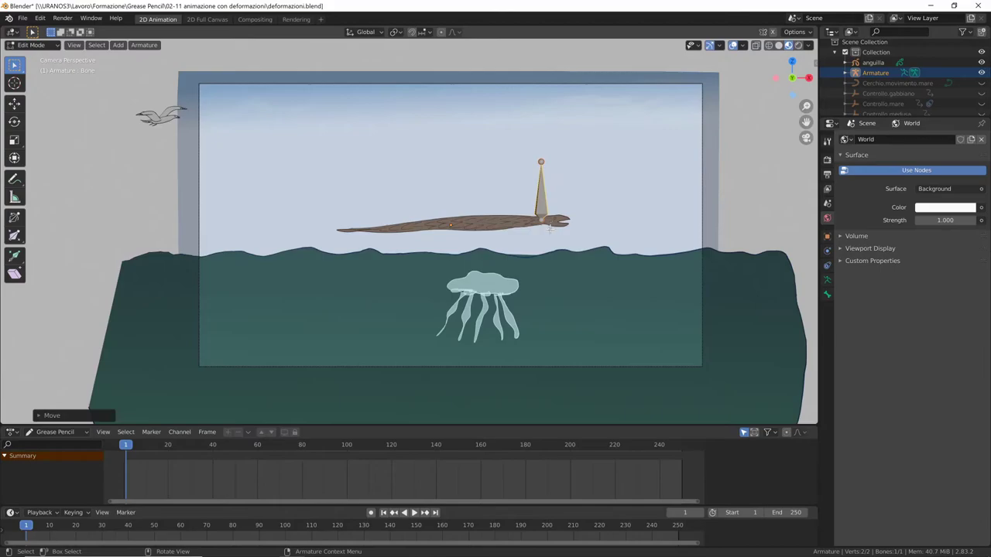
pyautogui.click(541, 162)
pyautogui.press('g')
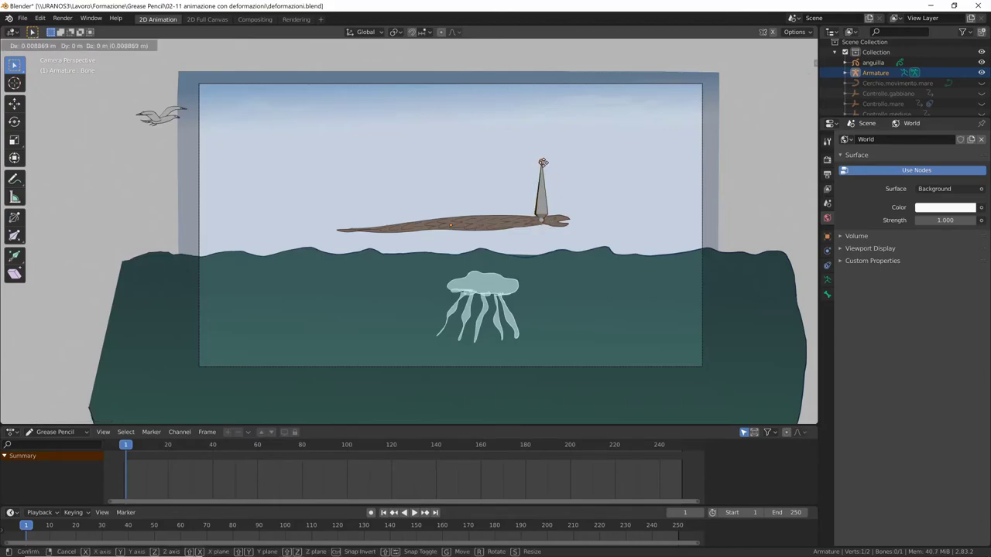
pyautogui.click(569, 222)
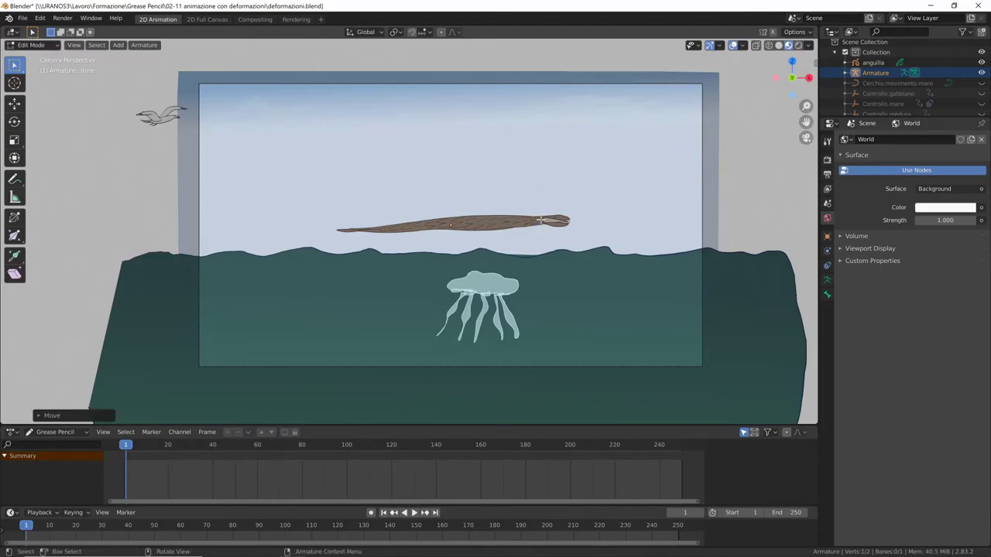
# Step: Extrude six more bones along the eel's body to the tail tip, then exit Edit Mode
pyautogui.press('e')
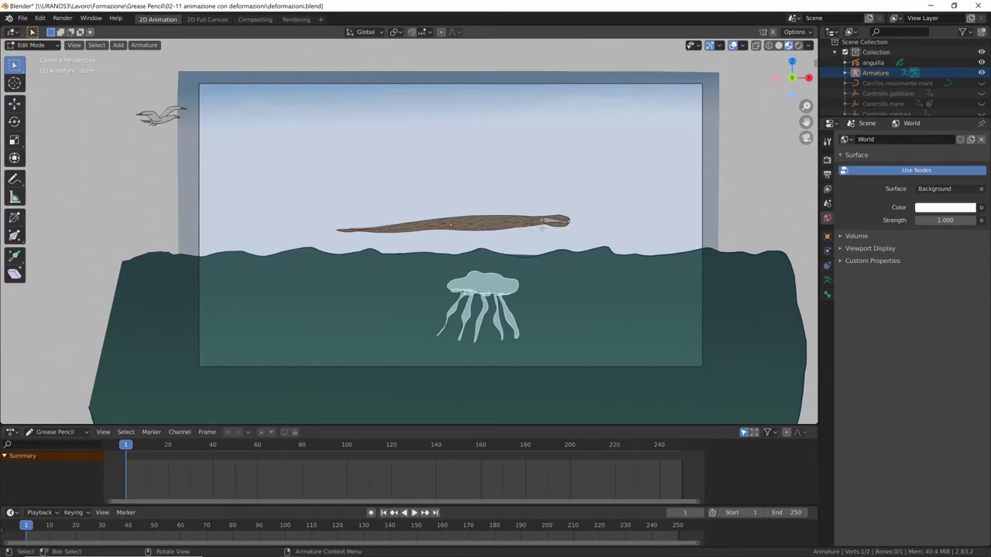
pyautogui.click(505, 227)
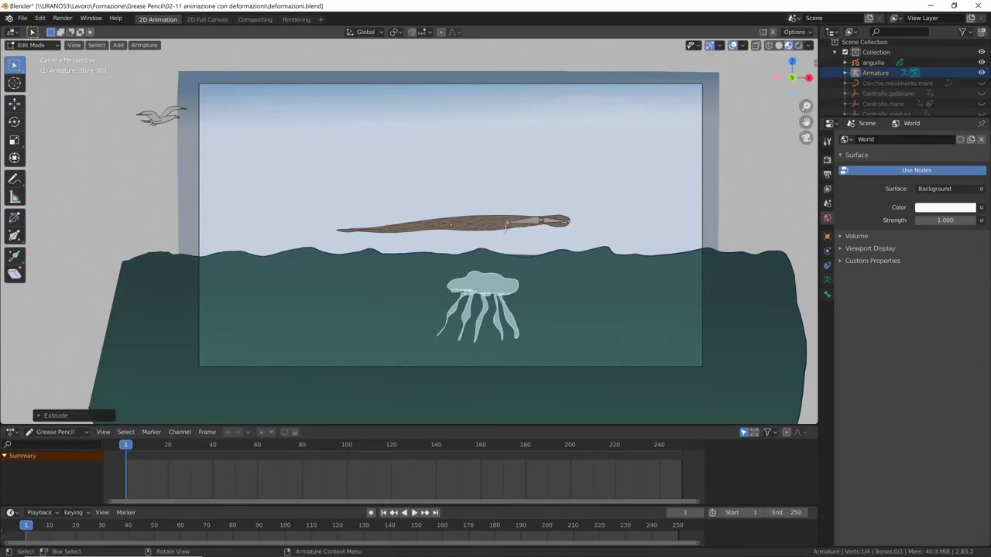
pyautogui.press('e')
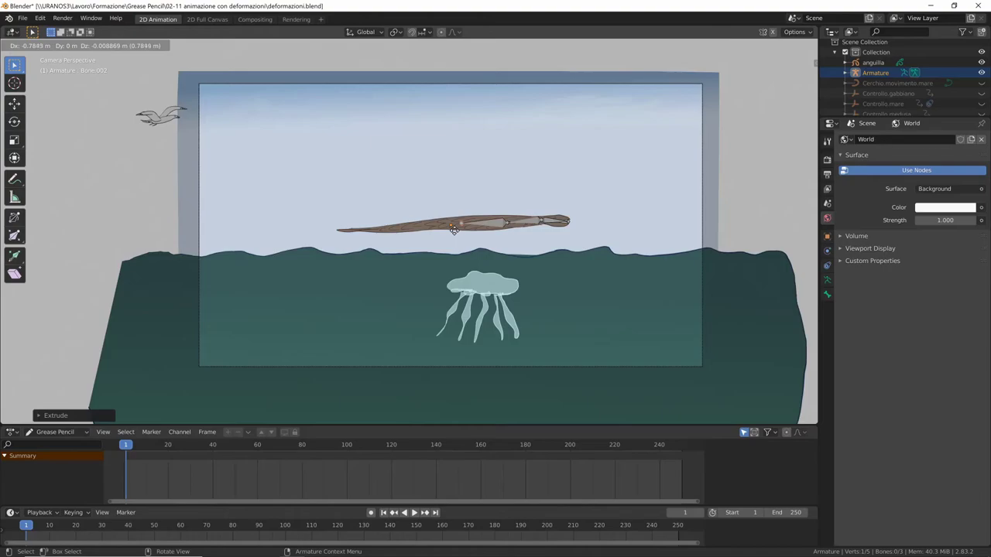
pyautogui.click(424, 232)
pyautogui.press('e')
pyautogui.click(406, 235)
pyautogui.press('e')
pyautogui.click(369, 239)
pyautogui.press('e')
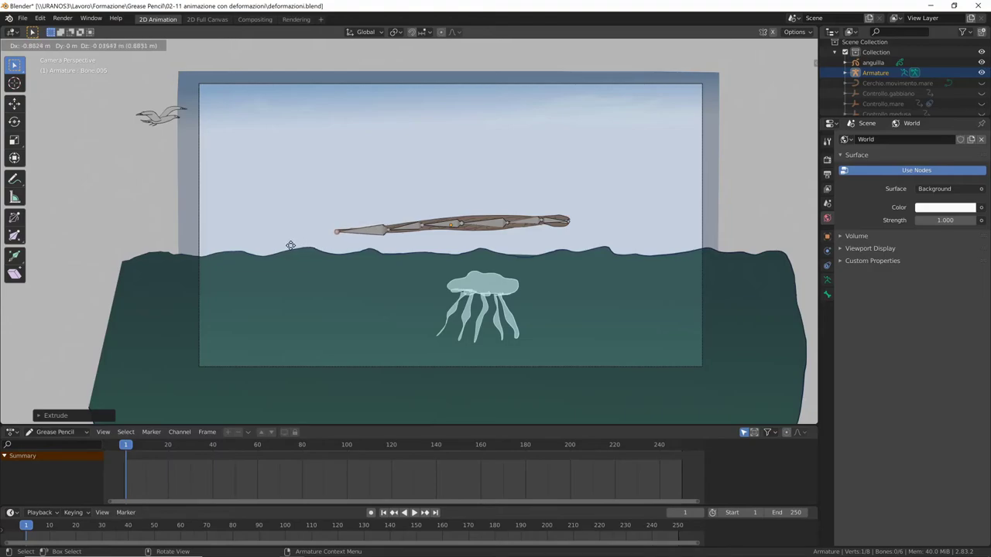
pyautogui.click(312, 244)
pyautogui.press('e')
pyautogui.click(290, 244)
pyautogui.scroll(2, 509, 268)
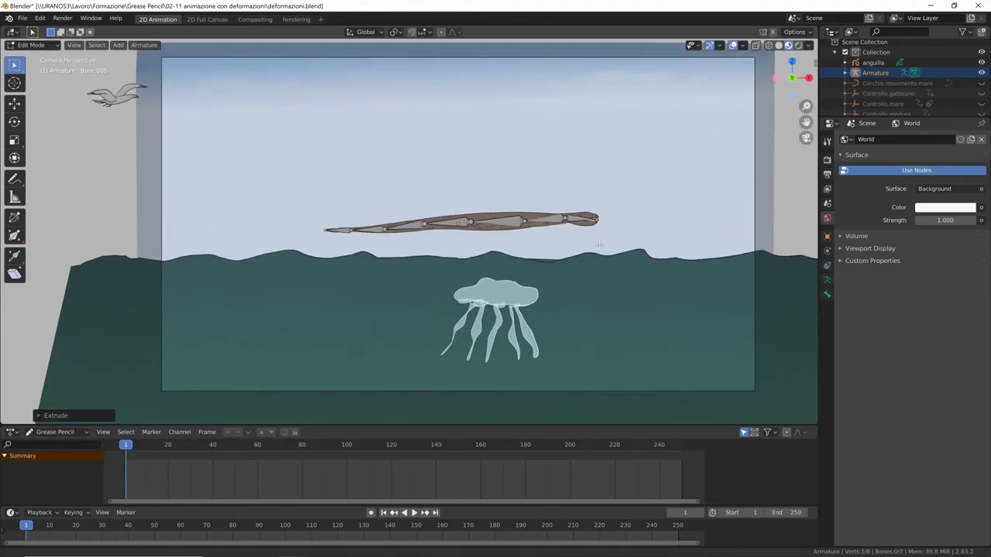
pyautogui.scroll(1, 602, 252)
pyautogui.keyDown('shift'); pyautogui.moveTo(602, 252); pyautogui.dragTo(449, 329, button='middle'); pyautogui.keyUp('shift')
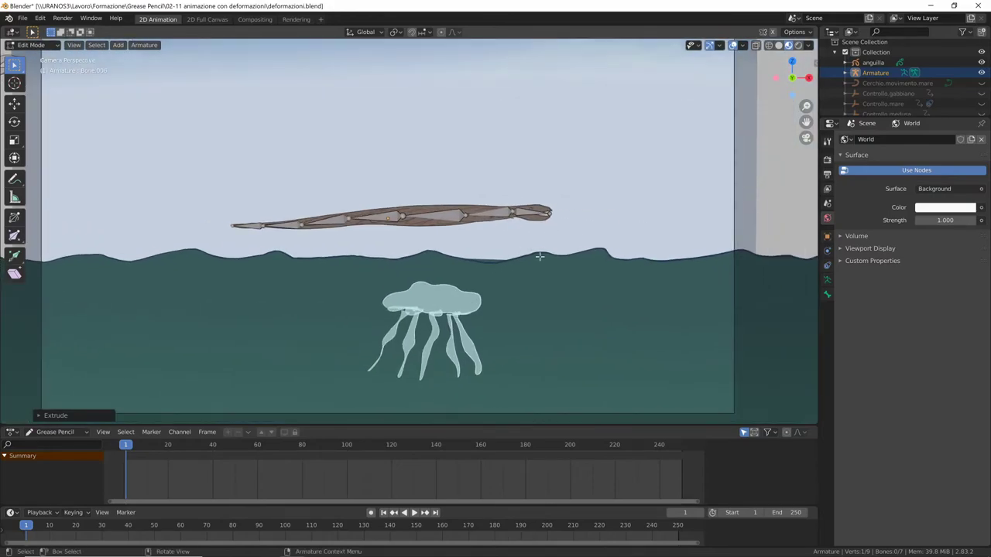
pyautogui.press('Tab')
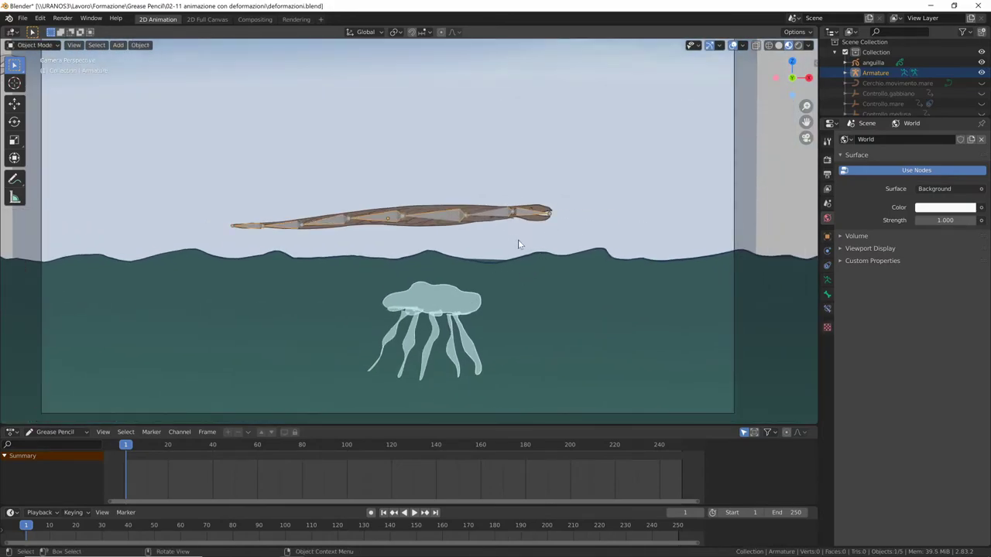
# Step: Parent the anguilla eel to the Armature using Armature Deform With Automatic Weights
pyautogui.moveTo(501, 246); pyautogui.dragTo(543, 231, button='middle')
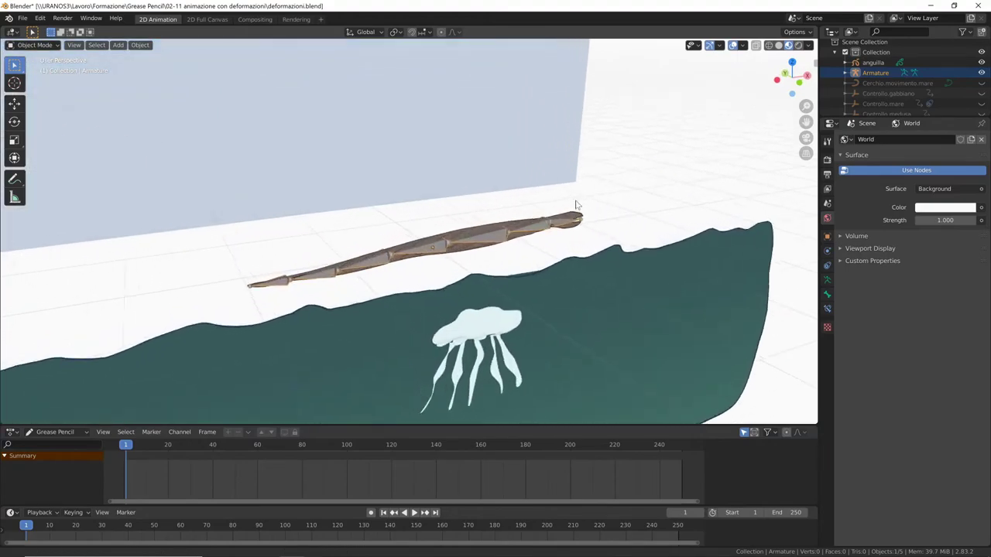
pyautogui.click(527, 229)
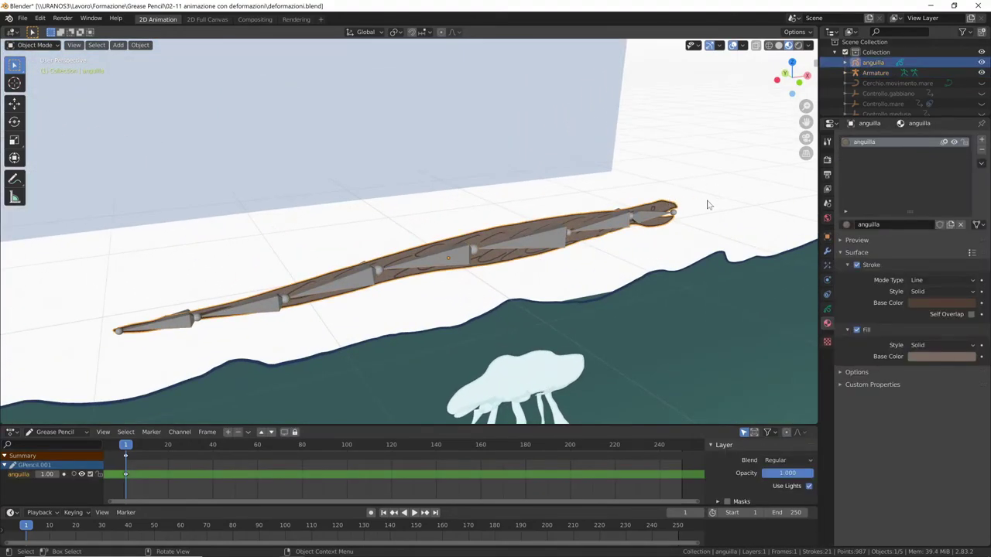
pyautogui.keyDown('shift'); pyautogui.click(646, 222); pyautogui.keyUp('shift')
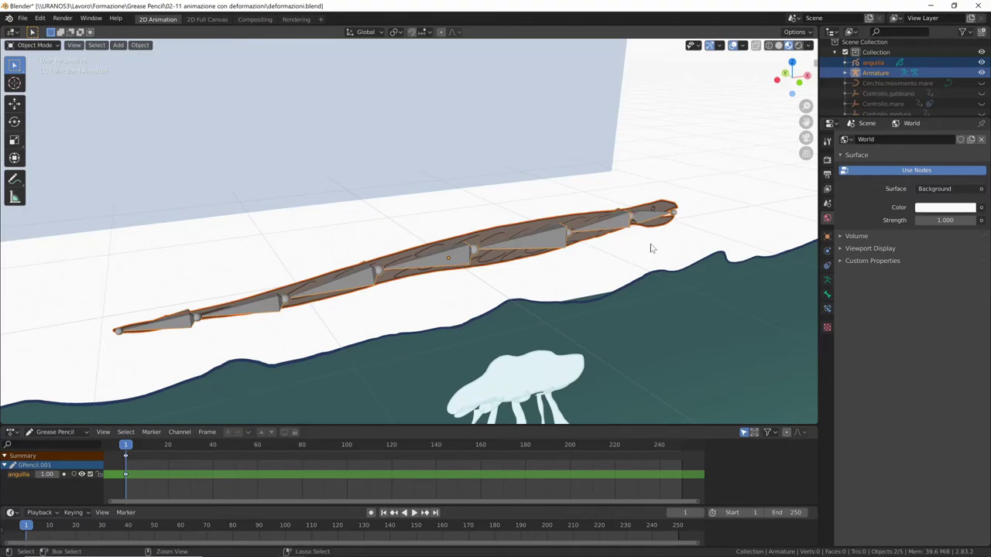
pyautogui.hotkey('ctrl', 'p')
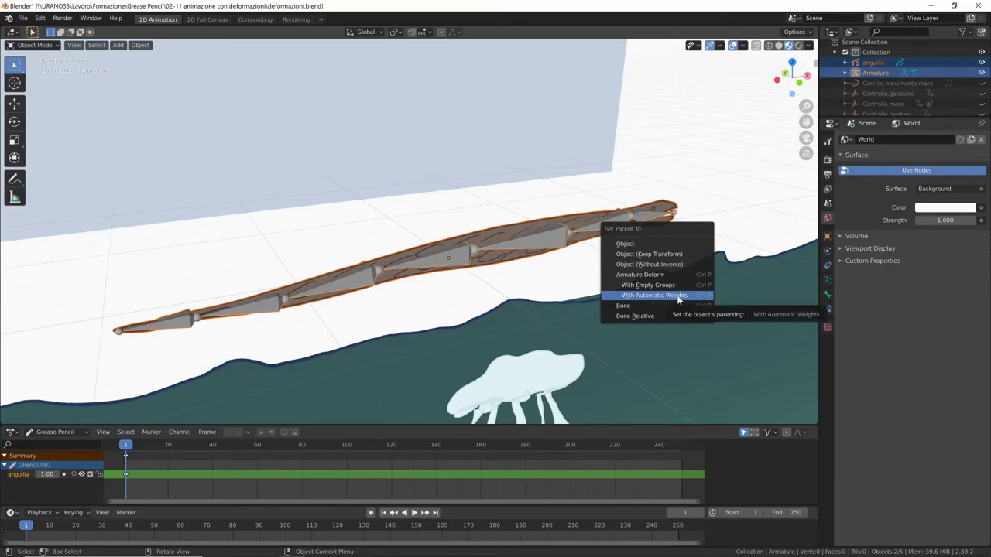
pyautogui.click(678, 297)
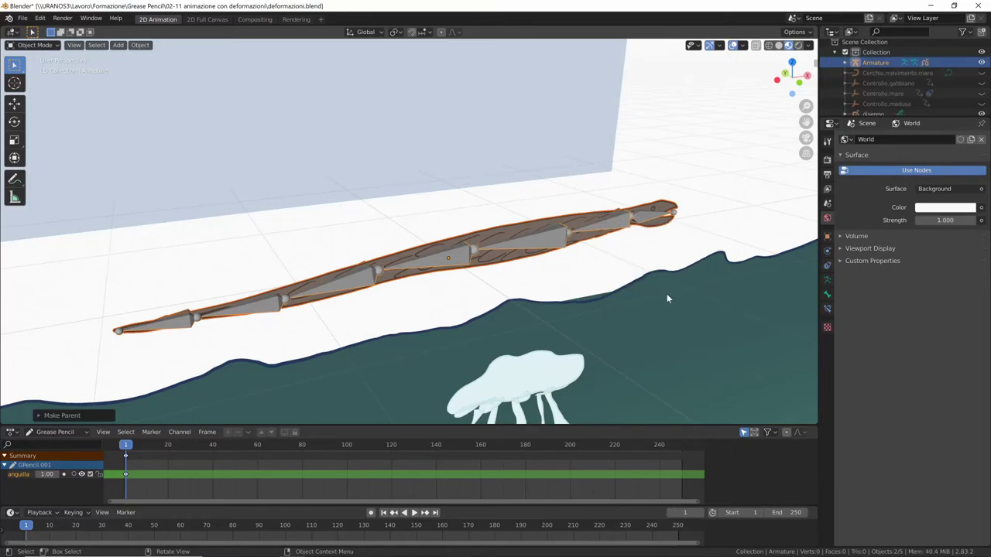
pyautogui.moveTo(667, 298)
pyautogui.mouseDown(button='middle')
pyautogui.moveTo(637, 314)
pyautogui.moveTo(716, 293)
pyautogui.moveTo(550, 243)
pyautogui.moveTo(624, 304)
pyautogui.moveTo(604, 323)
pyautogui.mouseUp(button='middle')
pyautogui.press('KP_0')
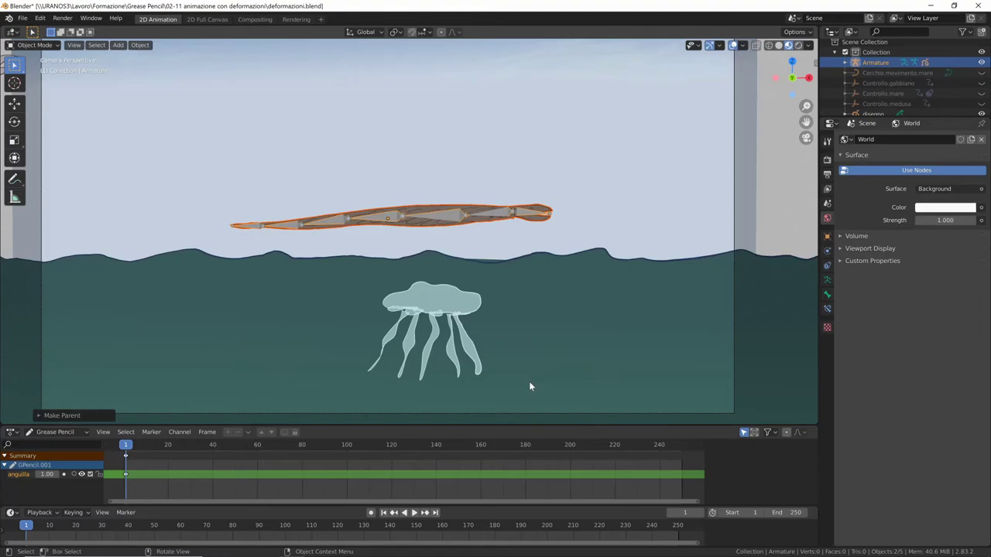
# Step: Try the Stick, B-Bone and Wire bone displays, settling on Octahedral
pyautogui.click(826, 279)
pyautogui.click(866, 283)
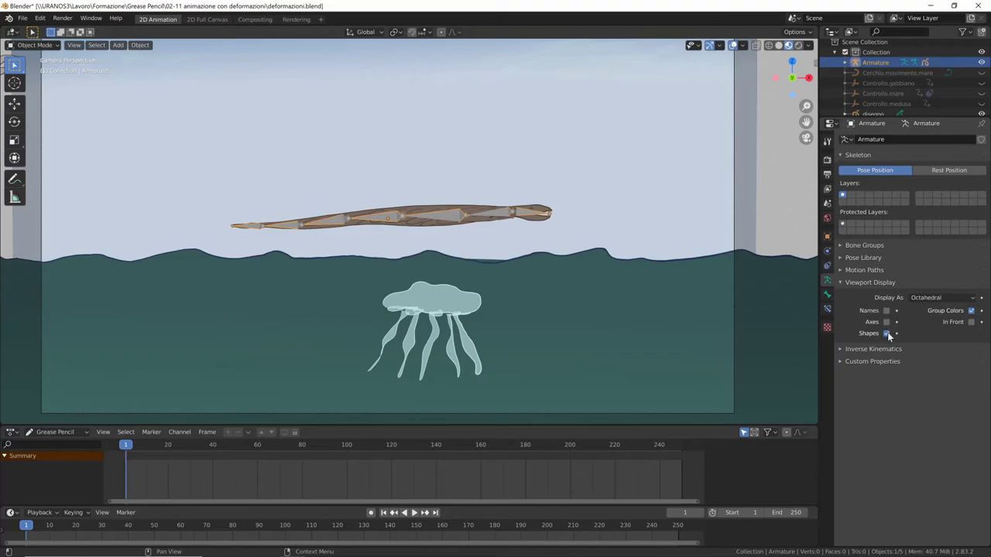
pyautogui.click(934, 299)
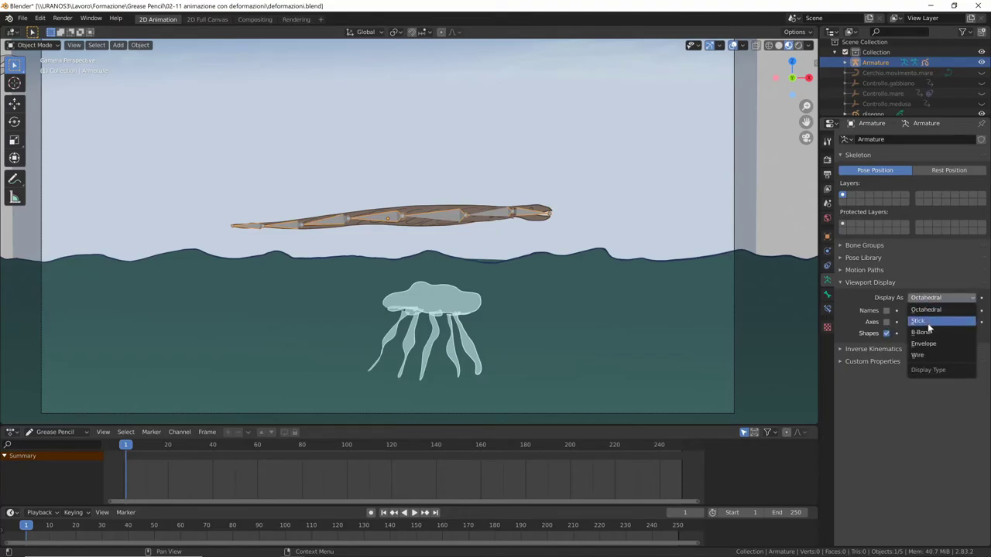
pyautogui.click(926, 322)
pyautogui.click(941, 298)
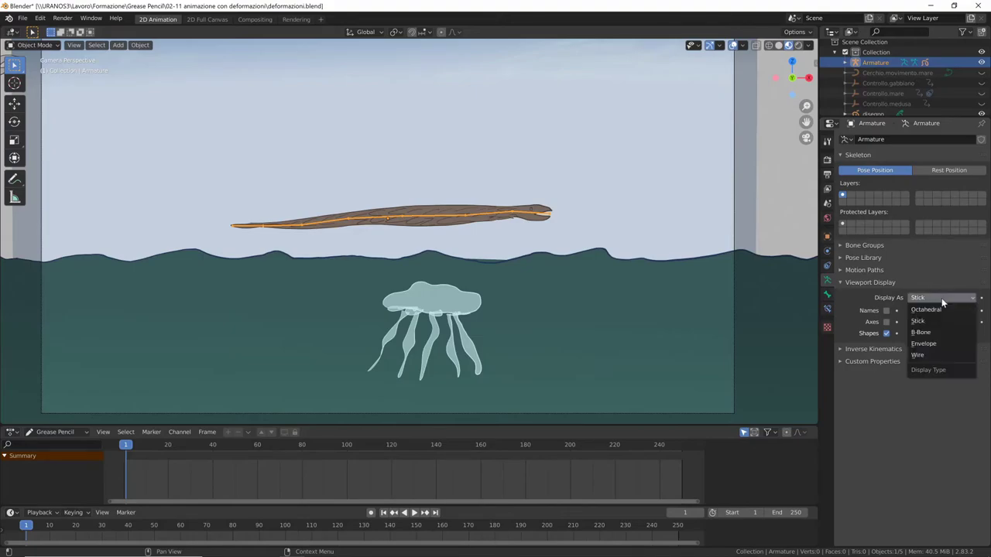
pyautogui.click(931, 333)
pyautogui.click(938, 298)
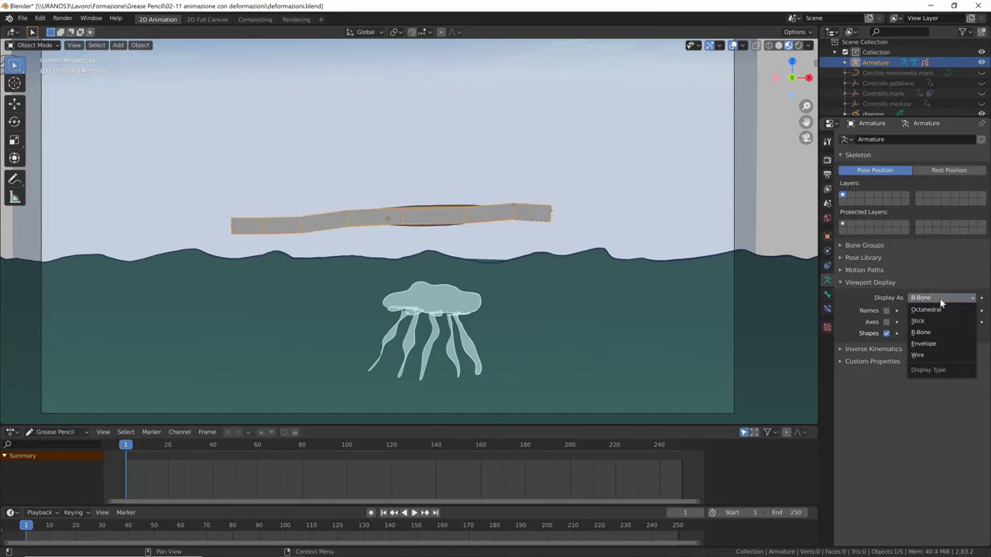
pyautogui.click(925, 356)
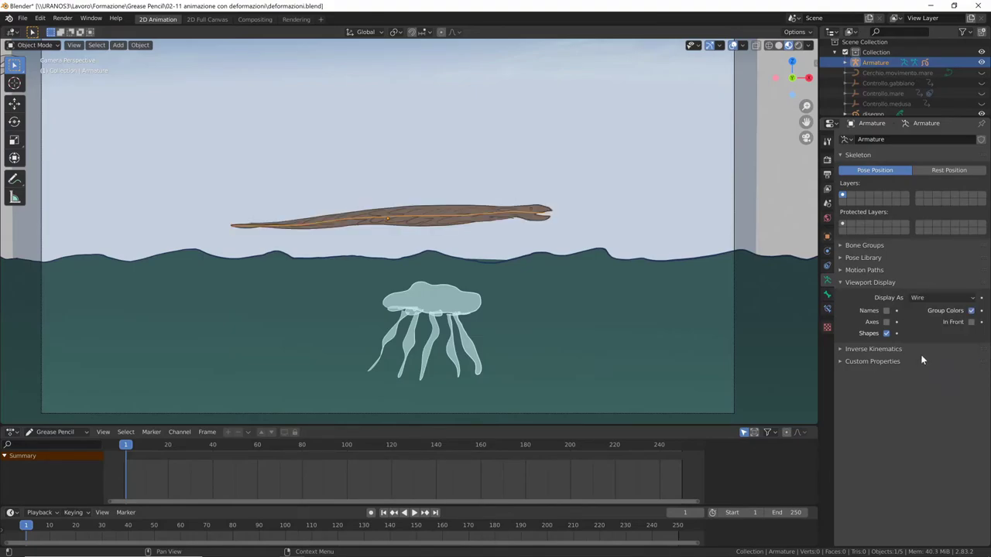
pyautogui.click(925, 297)
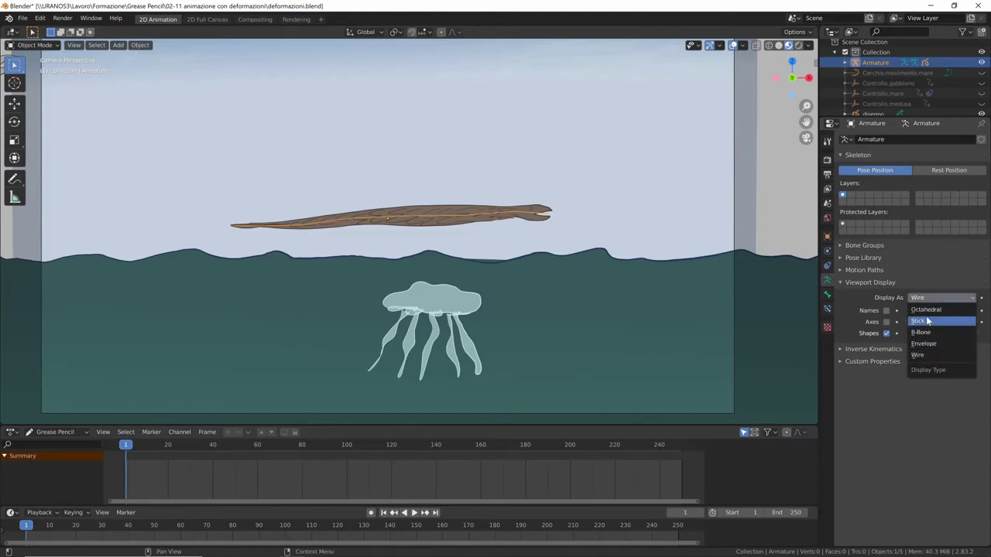
pyautogui.click(925, 310)
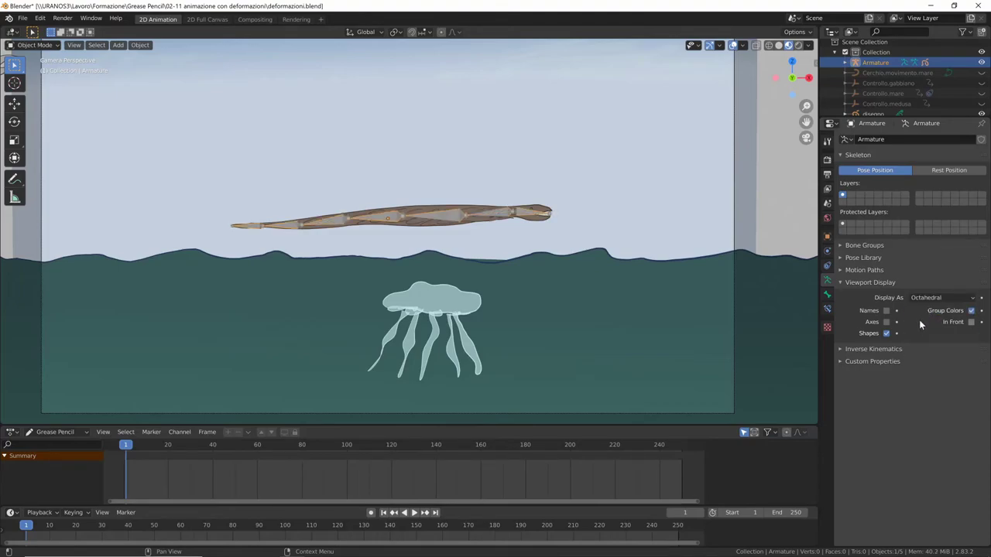
# Step: Set the Armature object's viewport display to Wire
pyautogui.click(827, 236)
pyautogui.click(865, 348)
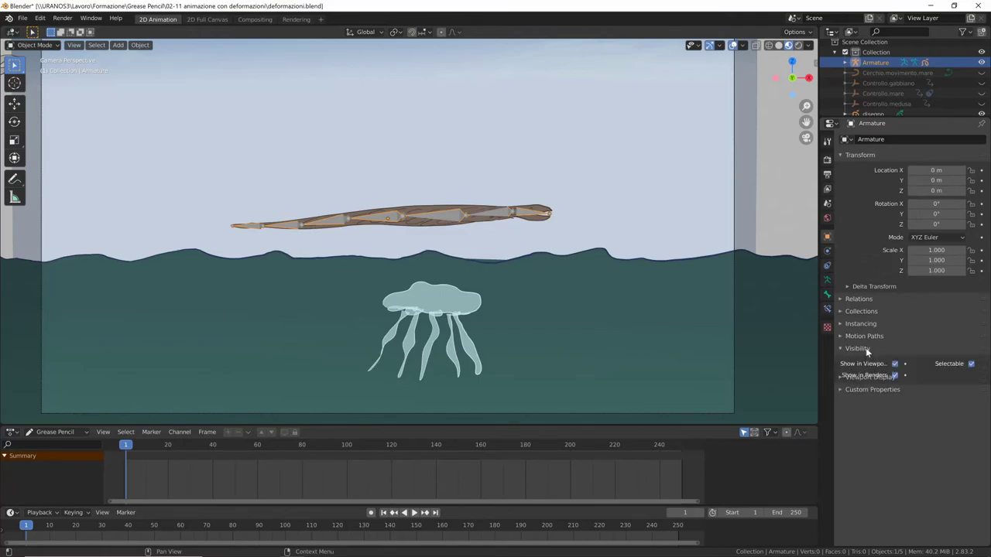
pyautogui.click(866, 390)
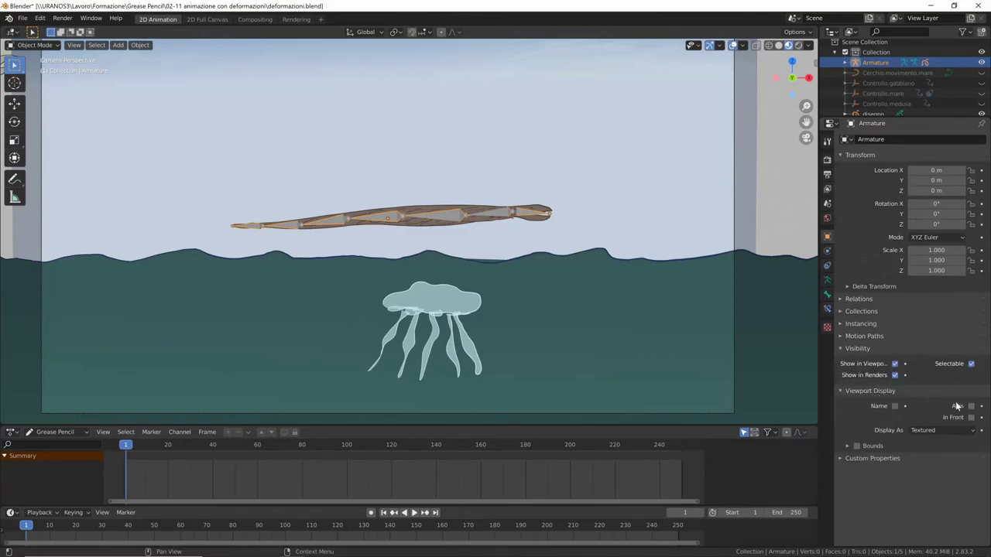
pyautogui.click(927, 433)
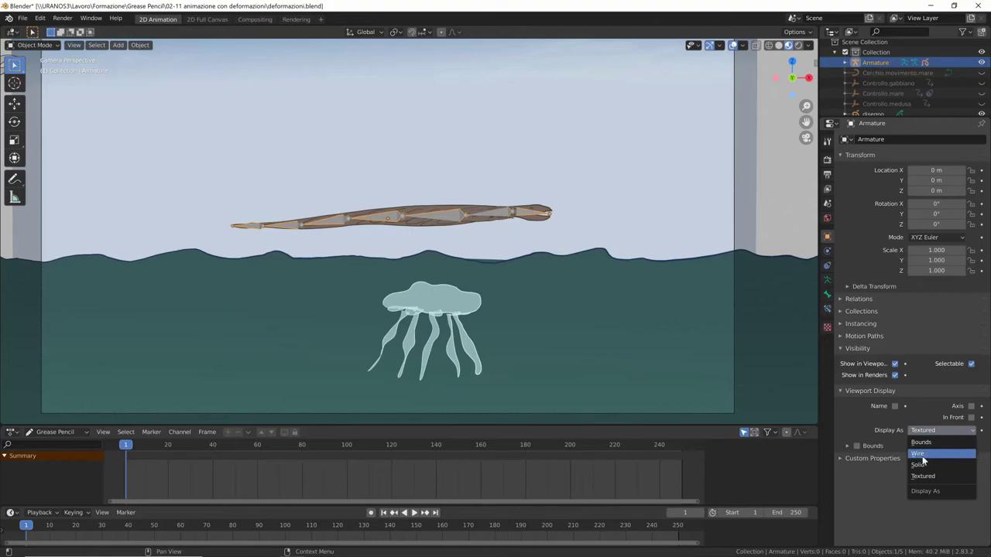
pyautogui.click(929, 455)
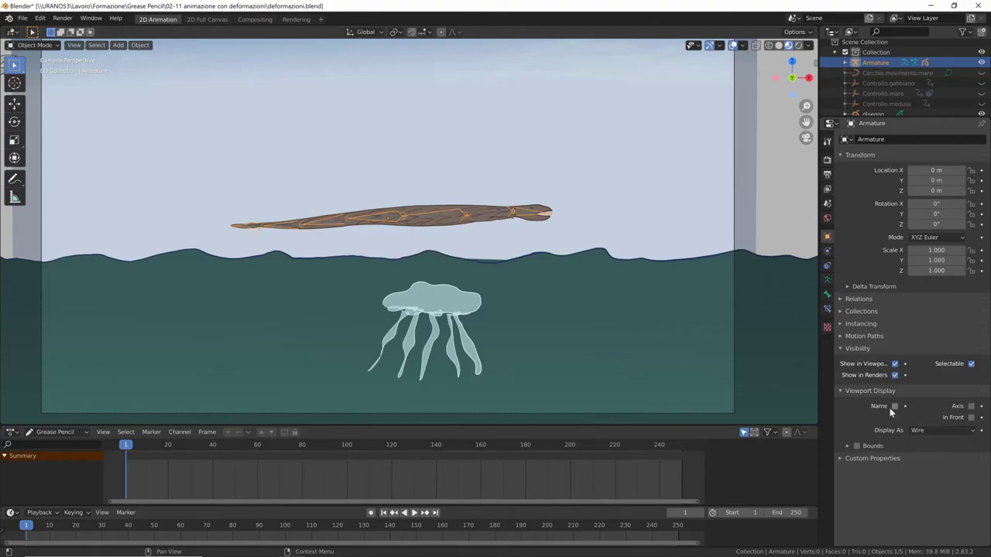
pyautogui.moveTo(578, 273); pyautogui.dragTo(625, 321, button='middle')
pyautogui.press('KP_0')
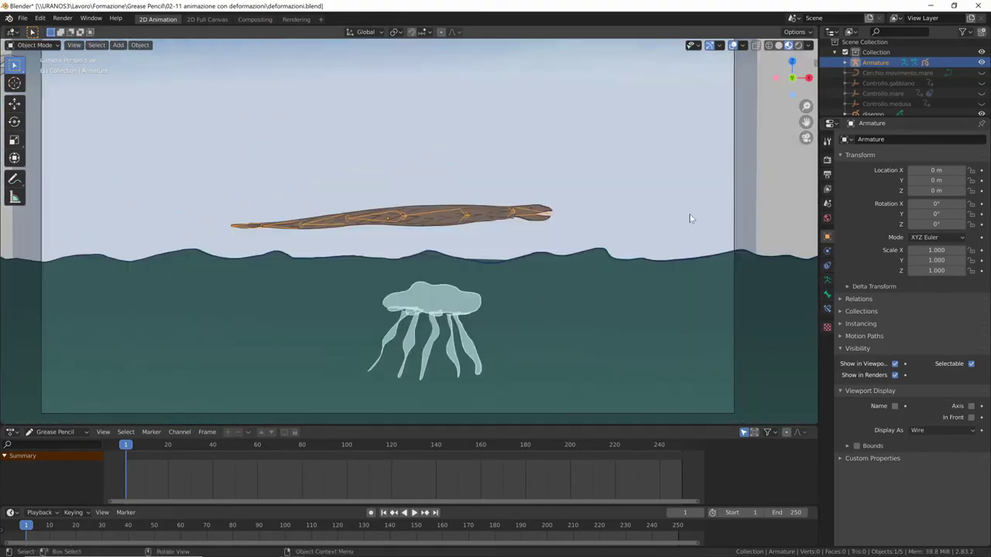
# Step: Reselect the eel's armature, test-move it, then reset its location with Alt+G
pyautogui.click(774, 226)
pyautogui.click(547, 223)
pyautogui.click(844, 63)
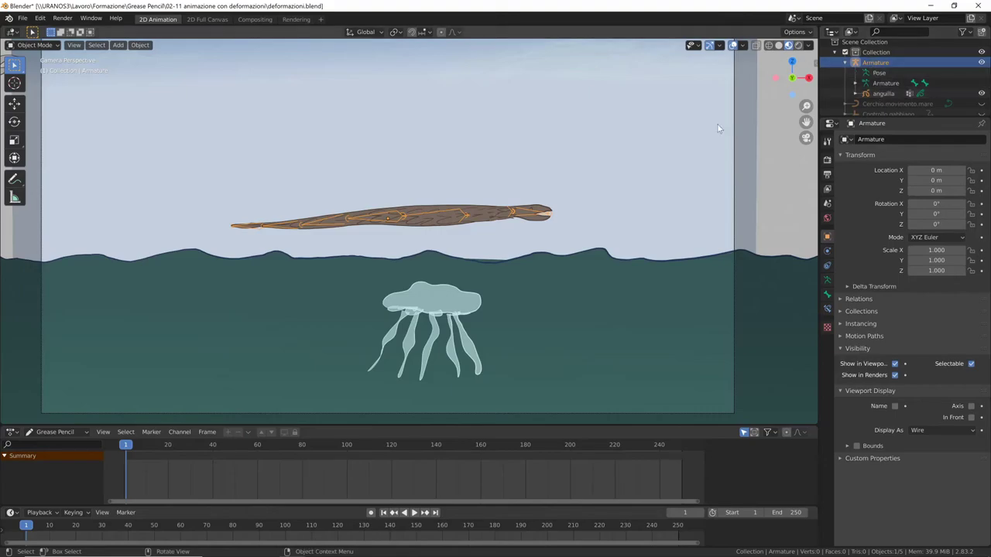
pyautogui.press('g')
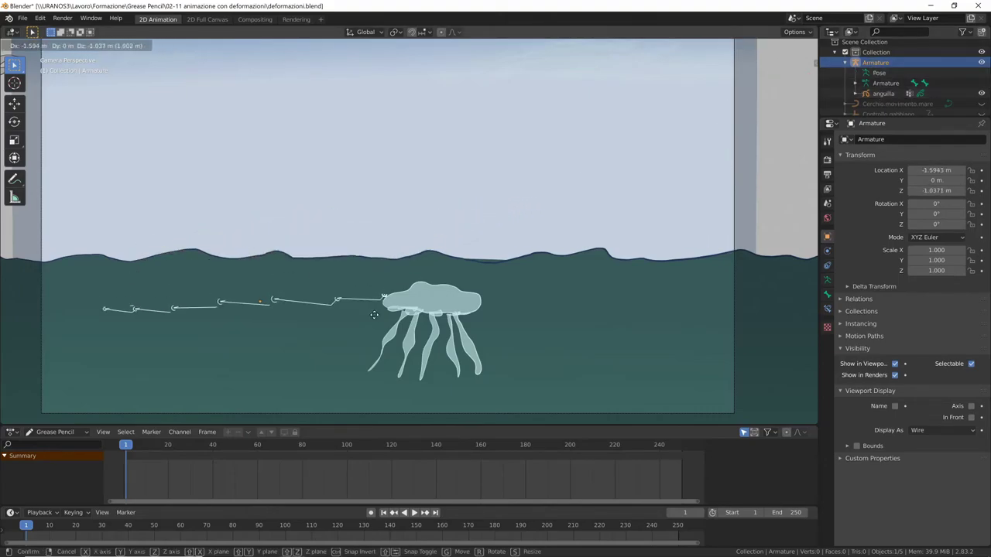
pyautogui.click(495, 240)
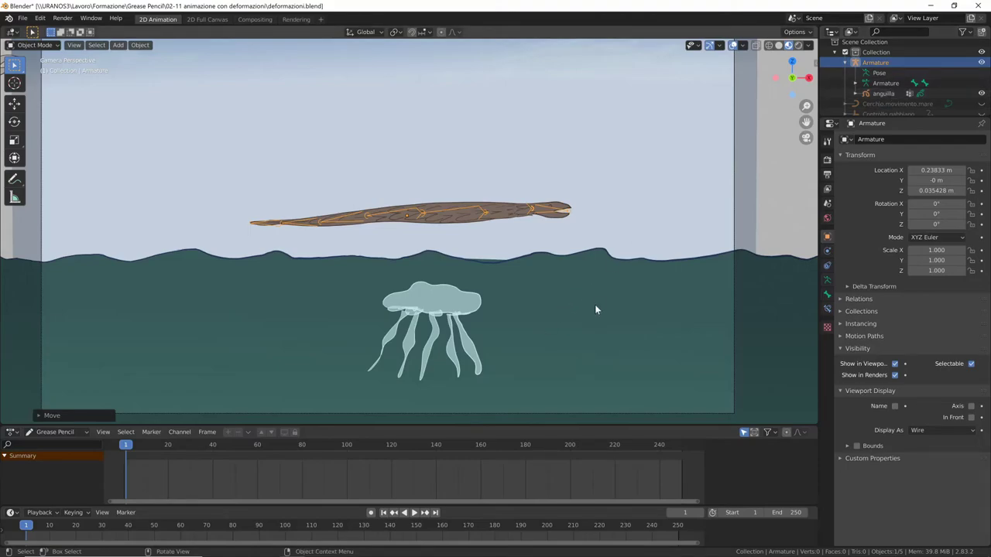
pyautogui.scroll(-2, 595, 309)
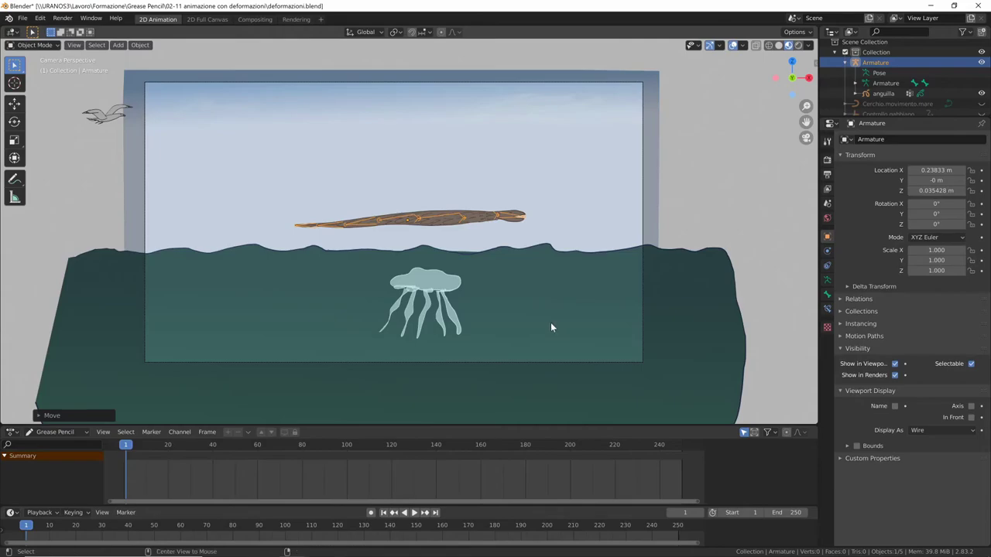
pyautogui.hotkey('alt', 'g')
# Step: Move the eel partly off the left edge and keyframe its location at frame 1
pyautogui.press('g')
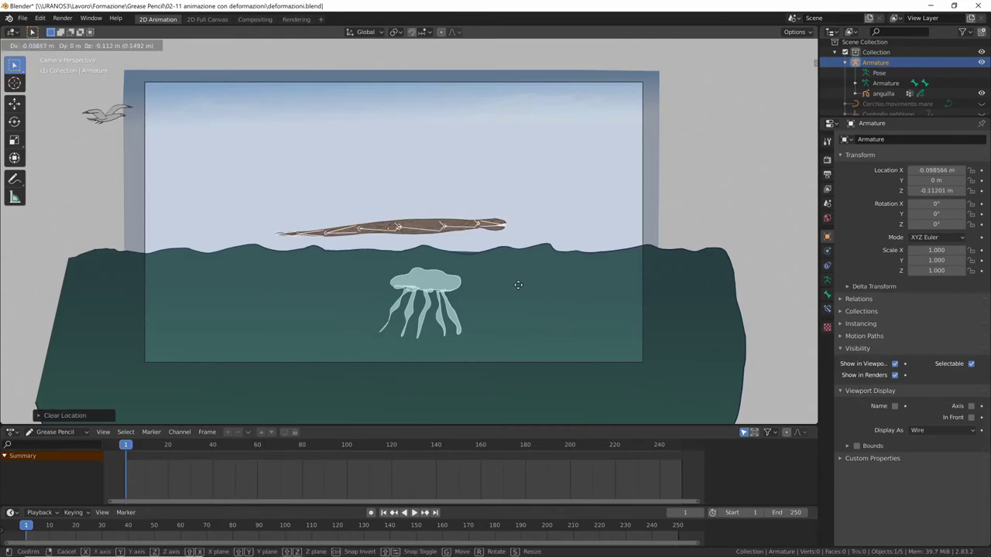
pyautogui.click(367, 330)
pyautogui.moveTo(367, 330); pyautogui.dragTo(440, 327, button='middle')
pyautogui.press('KP_0')
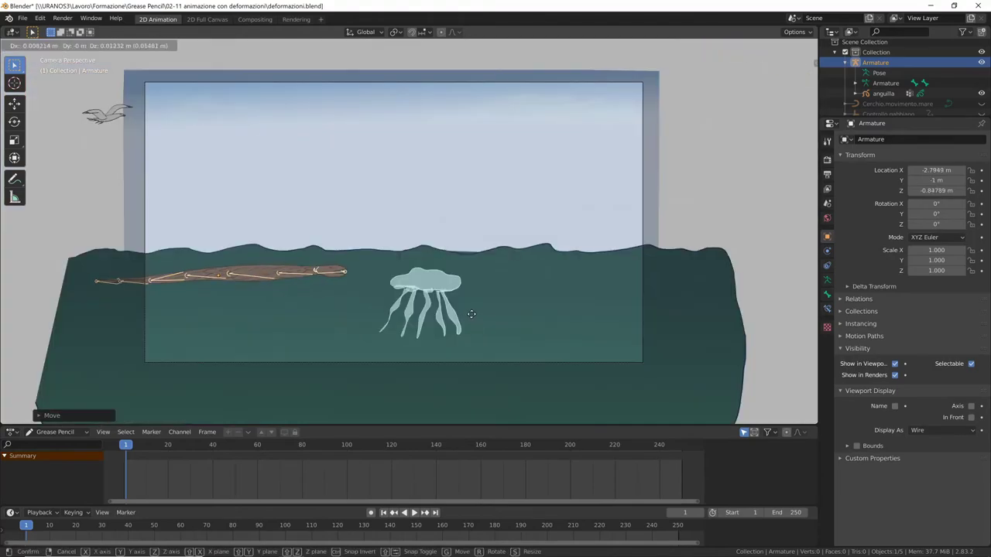
pyautogui.press('g')
pyautogui.click(422, 320)
pyautogui.press('i')
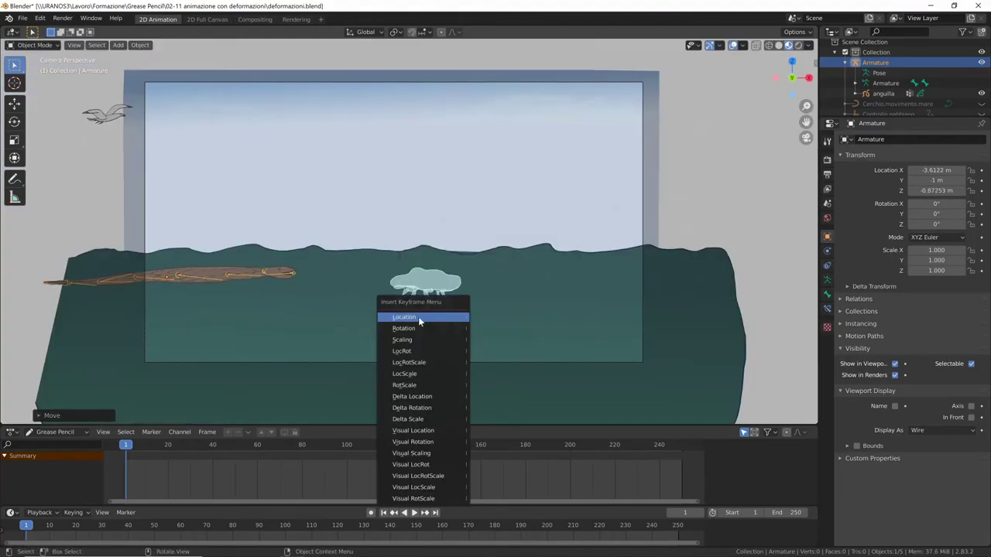
pyautogui.click(418, 316)
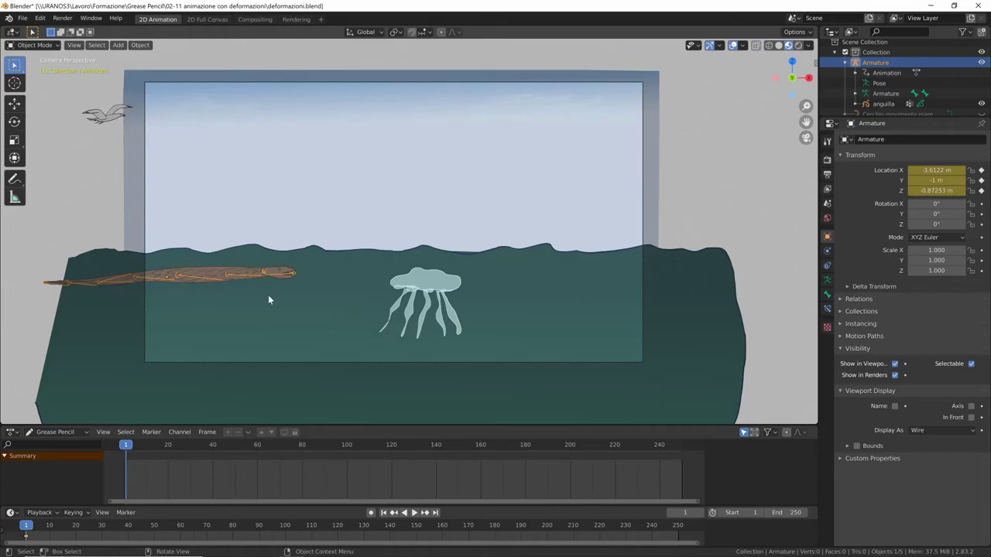
# Step: At frame 250, move the eel past the right side and keyframe its location
pyautogui.hotkey('shift', 'Right')
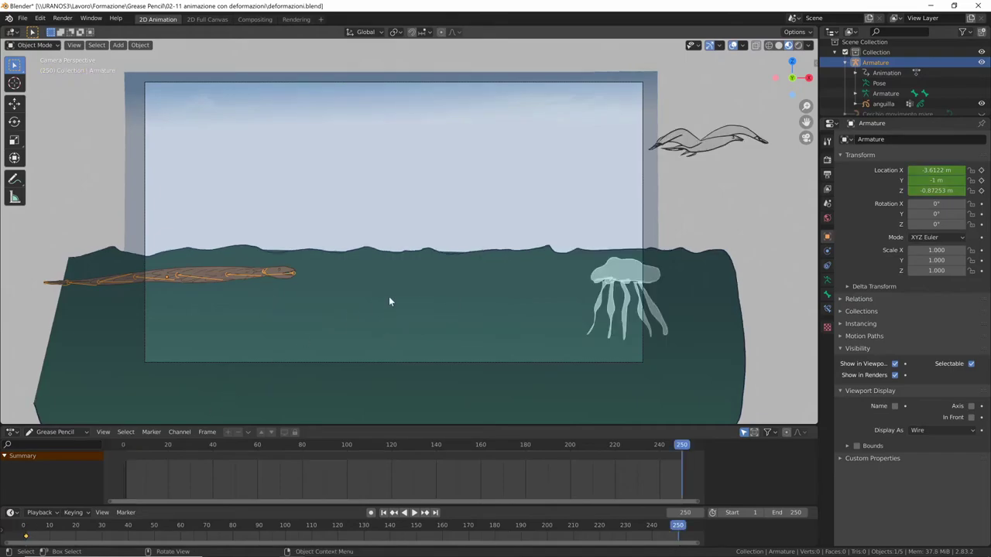
pyautogui.press('g')
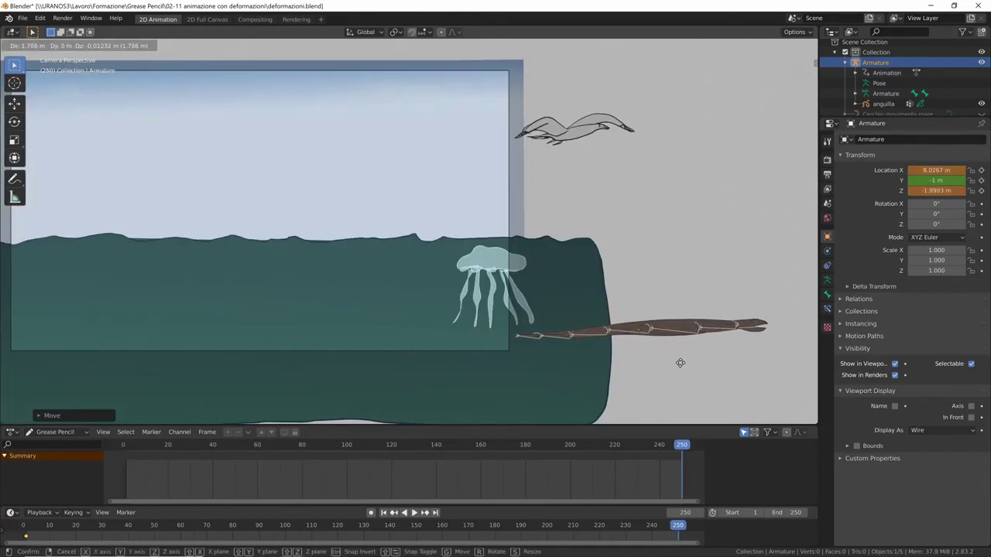
pyautogui.click(677, 366)
pyautogui.press('i')
pyautogui.click(681, 363)
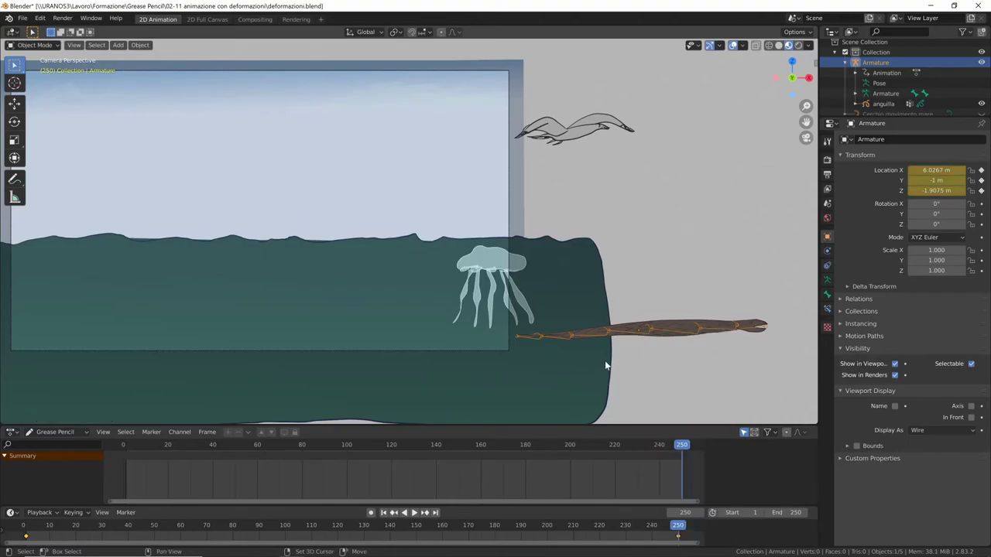
# Step: Play back the swim animation from frame 1 to preview it
pyautogui.hotkey('shift', 'Left')
pyautogui.moveTo(472, 345); pyautogui.dragTo(641, 340, button='middle')
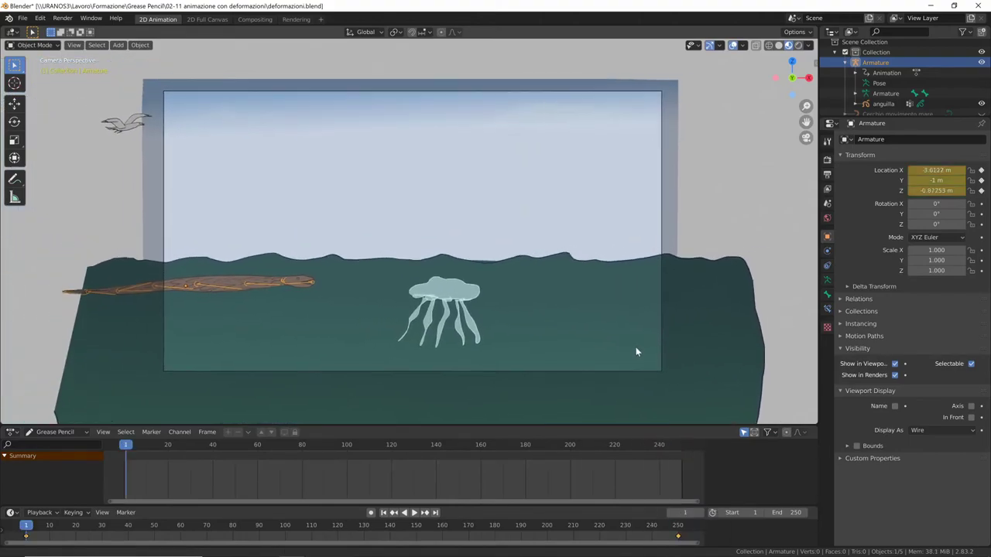
pyautogui.press('space')
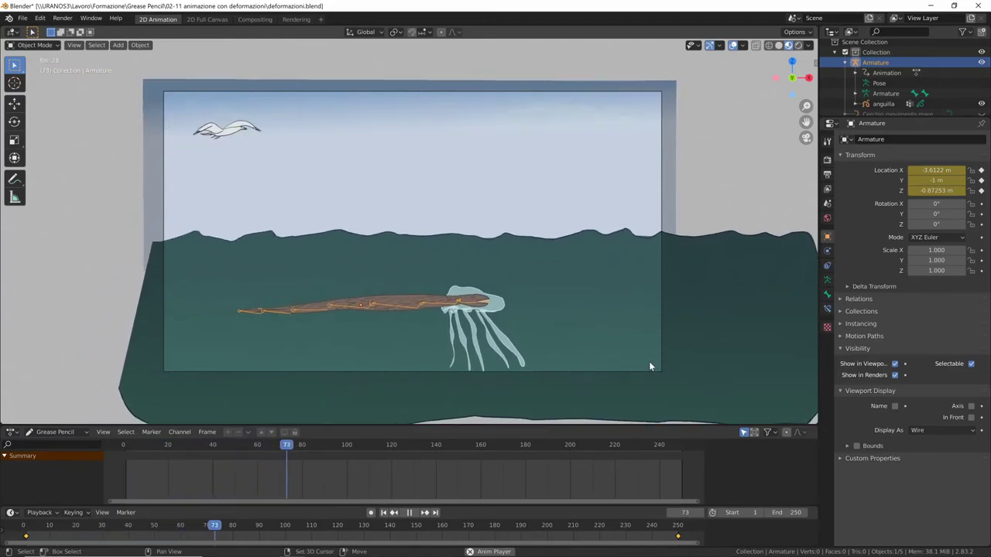
pyautogui.press('space')
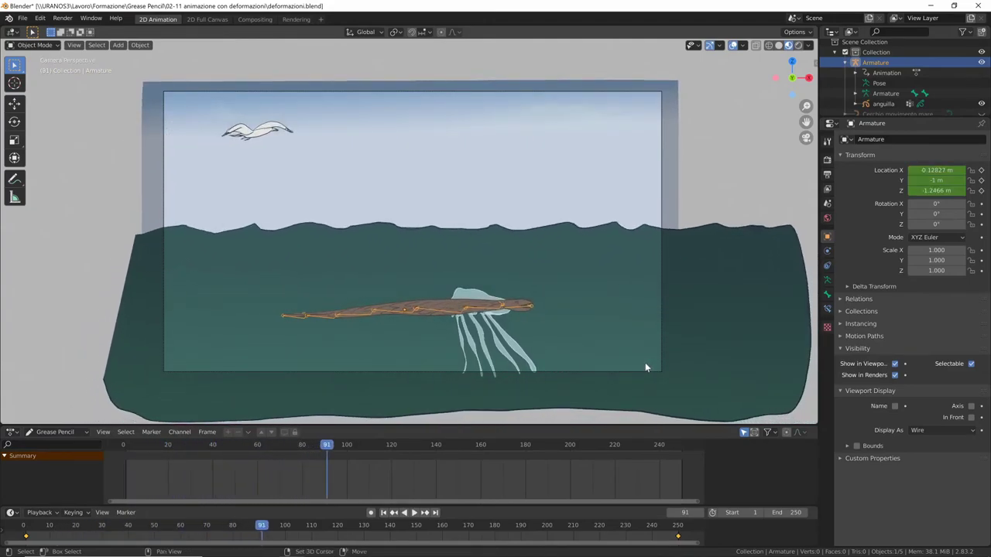
pyautogui.hotkey('shift', 'Left')
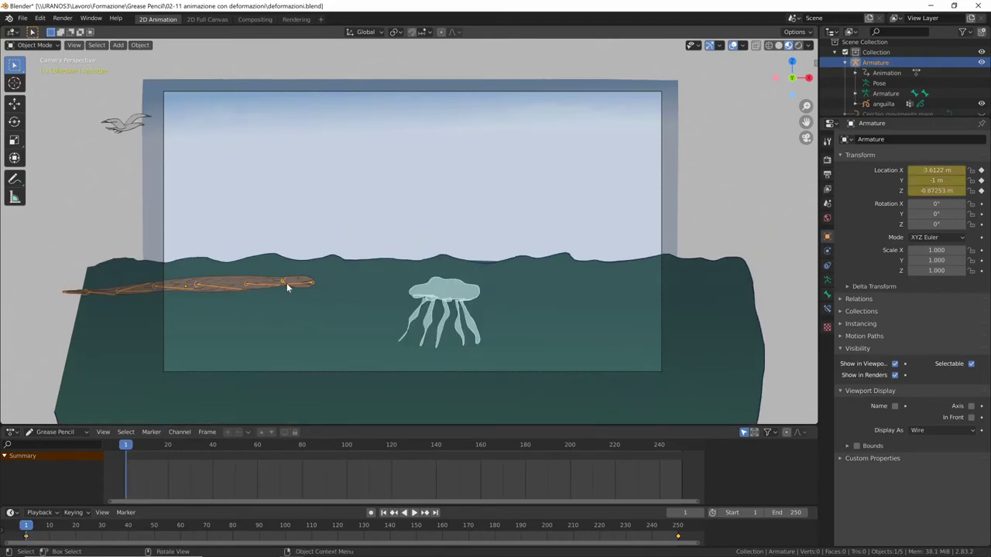
# Step: Reselect the eel's armature and switch to Pose Mode
pyautogui.click(285, 283)
pyautogui.click(284, 284)
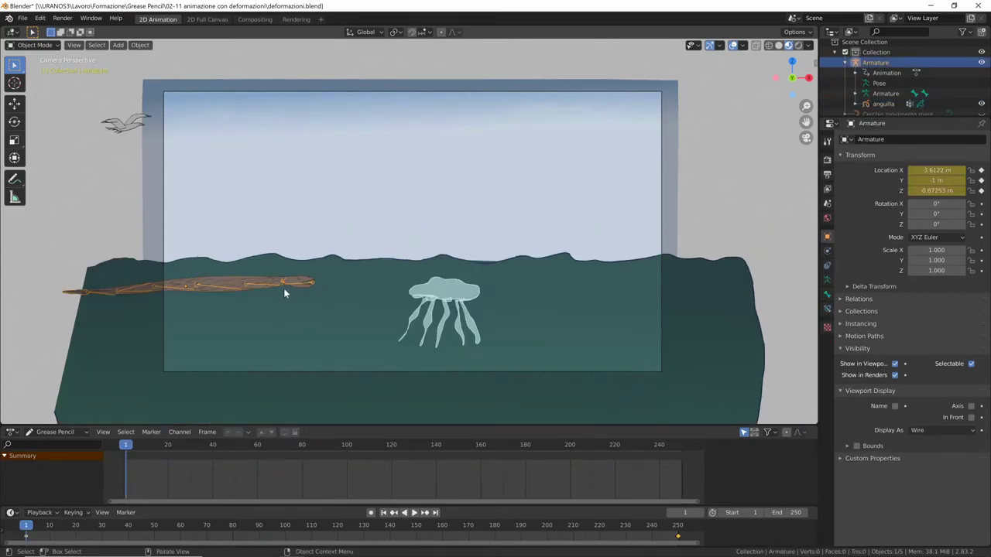
pyautogui.click(35, 45)
pyautogui.click(34, 80)
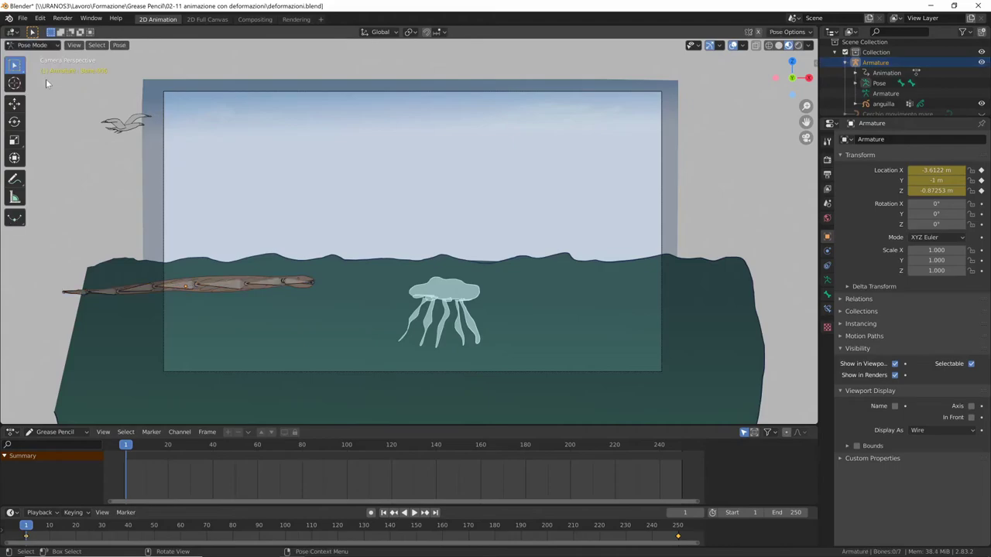
# Step: Rotate the head bone to lift the head and bend a middle body bone
pyautogui.click(294, 283)
pyautogui.press('r')
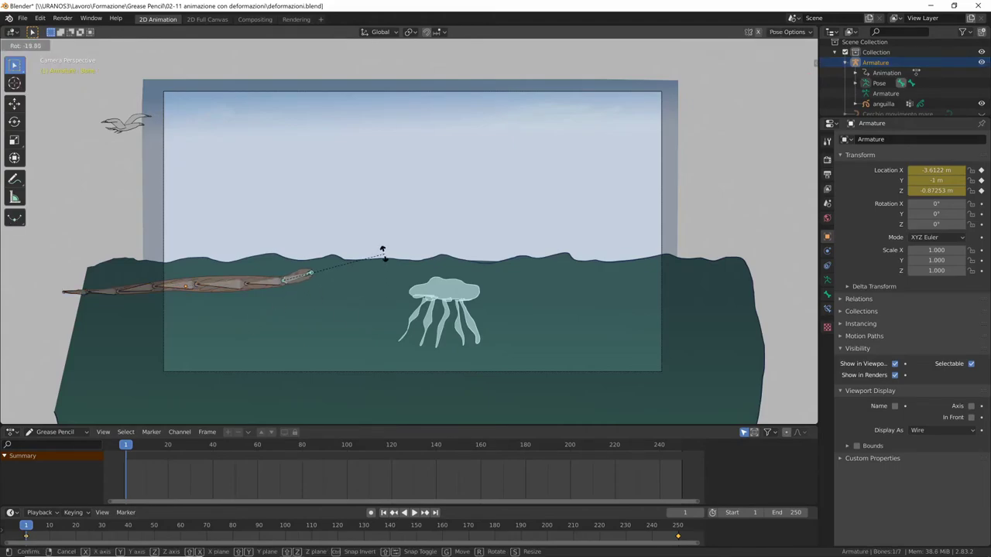
pyautogui.click(381, 259)
pyautogui.click(230, 286)
pyautogui.press('r')
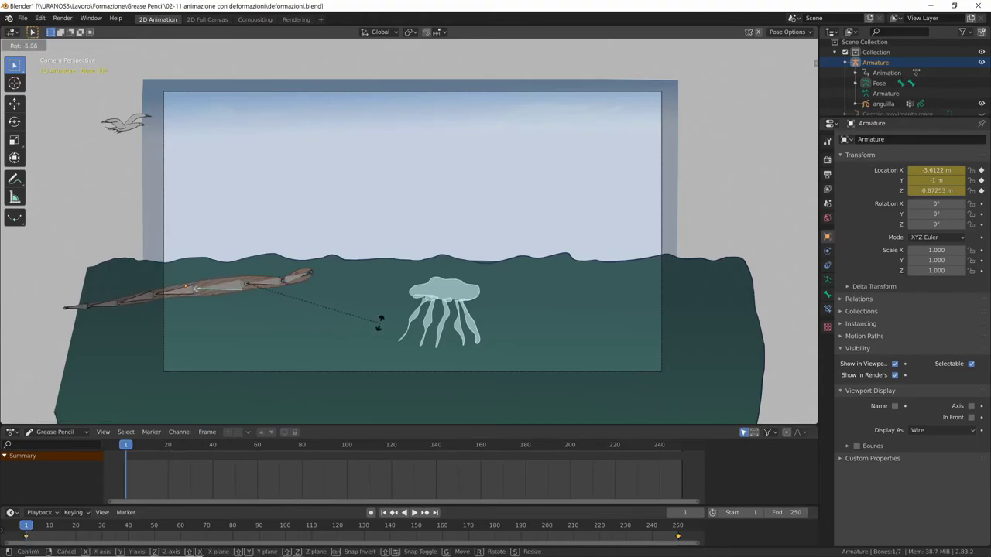
pyautogui.click(379, 300)
# Step: Rotate two bones near the tail to finish the wavy body curve
pyautogui.click(198, 294)
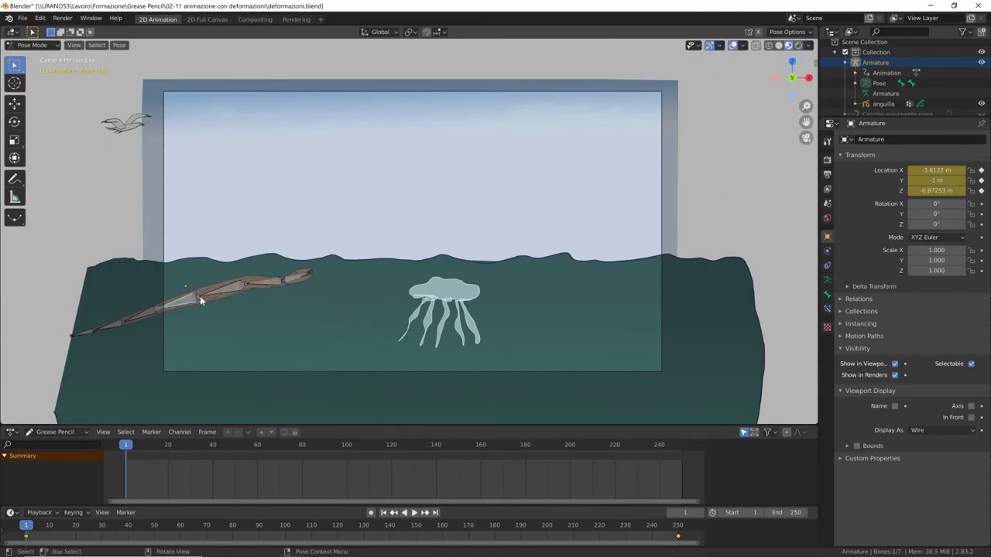
pyautogui.press('r')
pyautogui.click(319, 362)
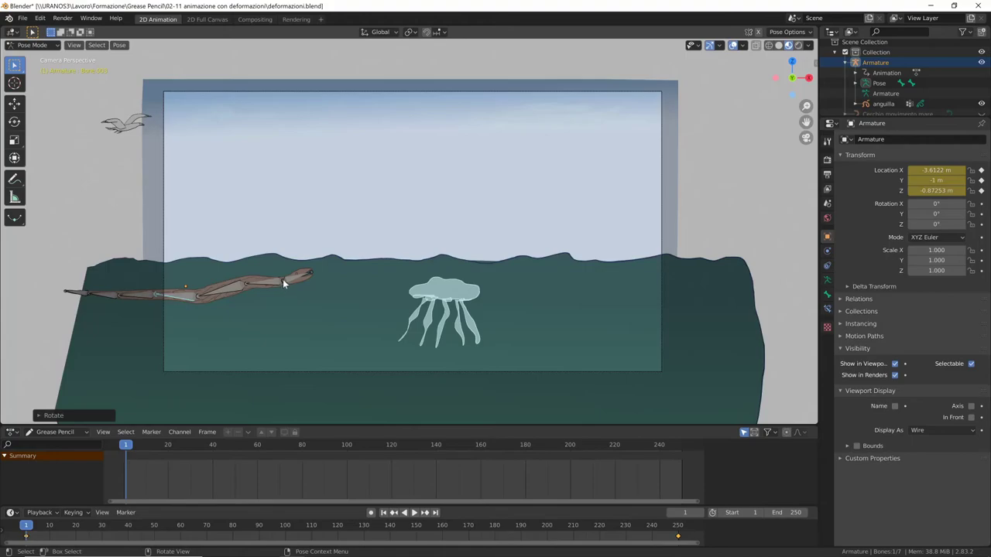
pyautogui.click(168, 298)
pyautogui.press('r')
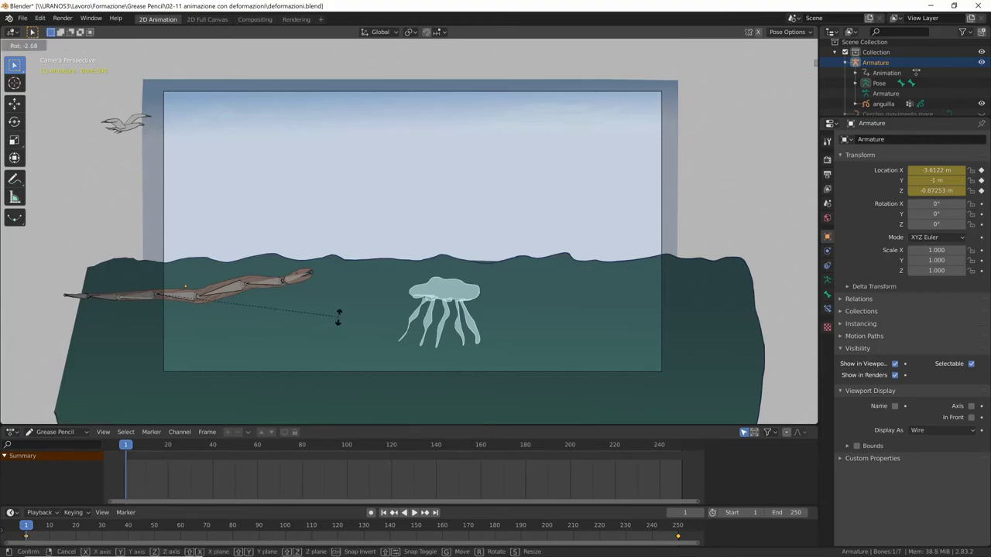
pyautogui.click(325, 339)
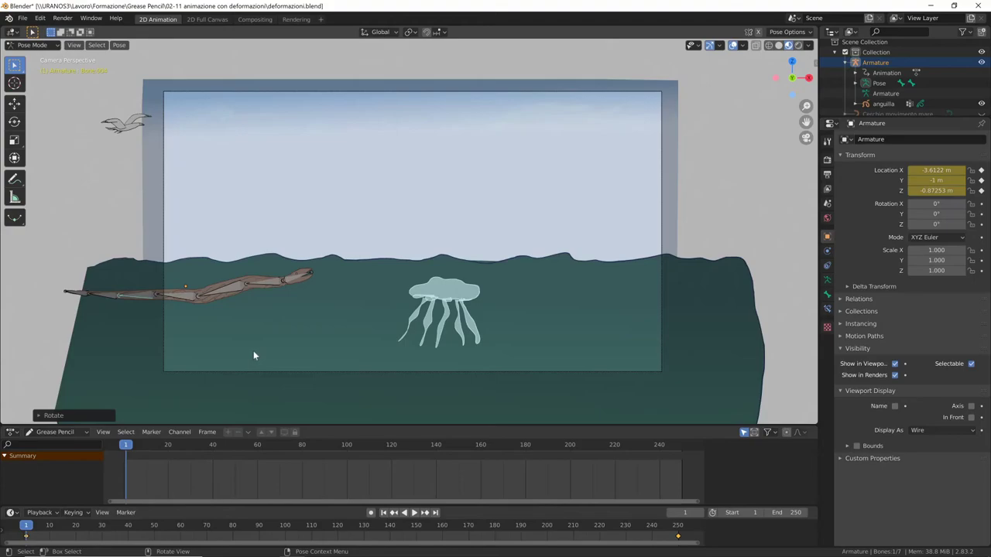
# Step: Key LocRotScale on all eel bones at frame 1, then play ahead to frame 20
pyautogui.press('a')
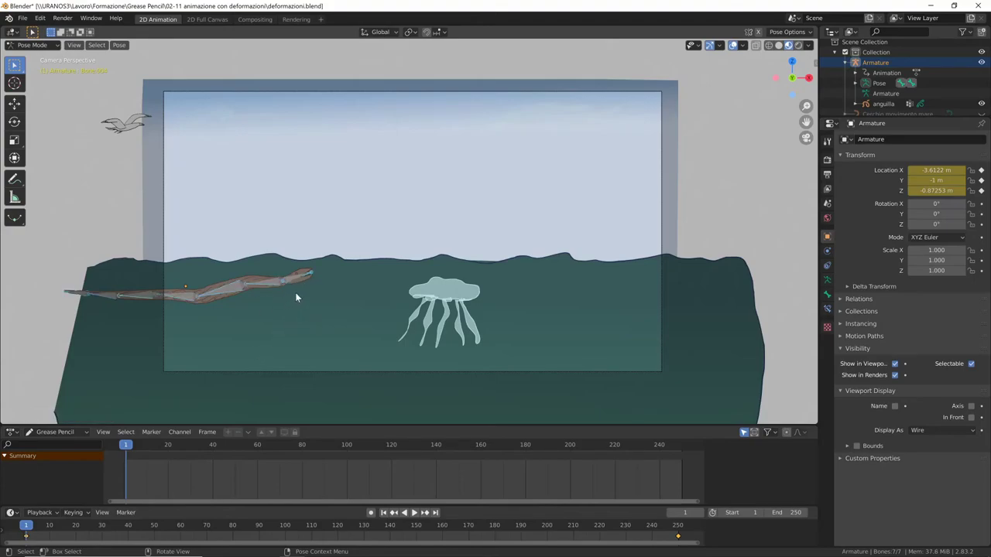
pyautogui.press('i')
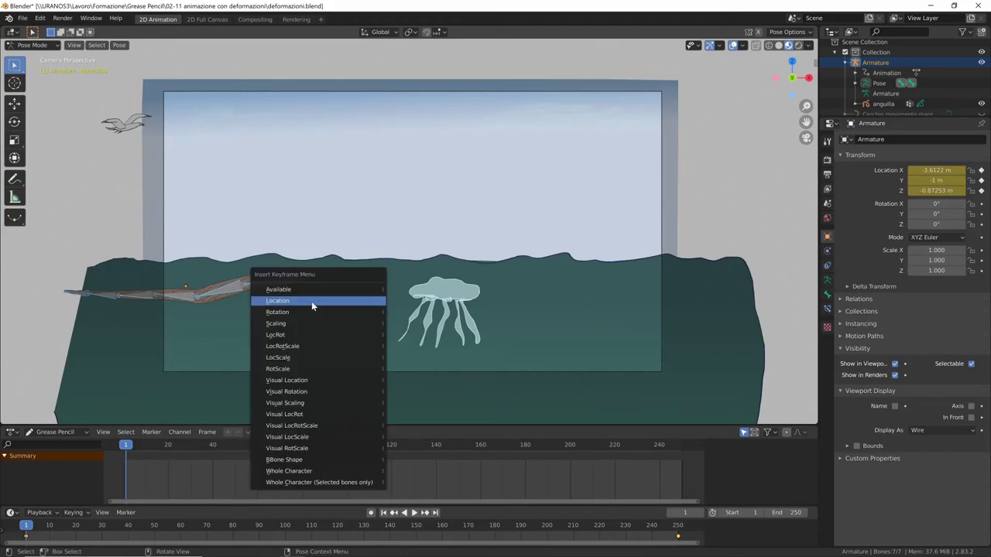
pyautogui.click(313, 346)
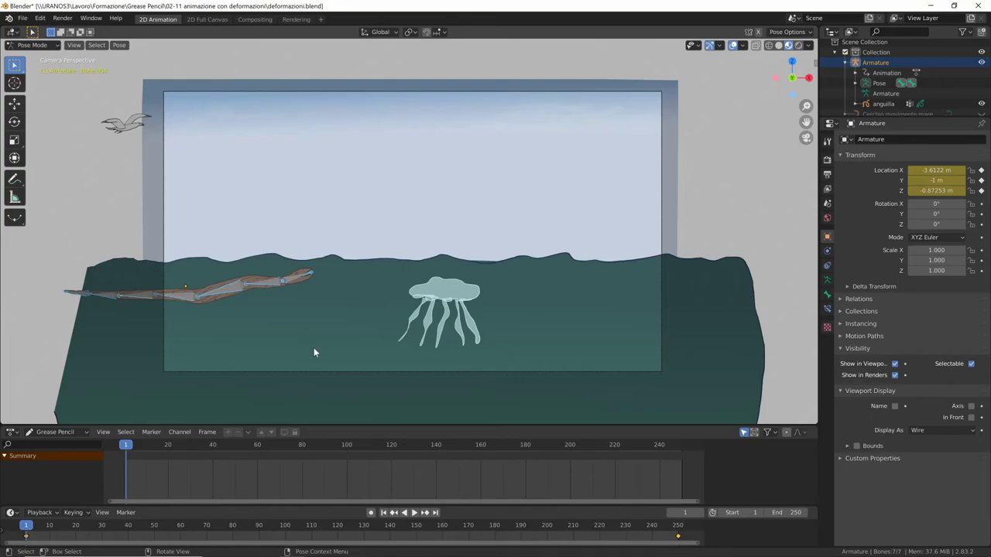
pyautogui.press('space')
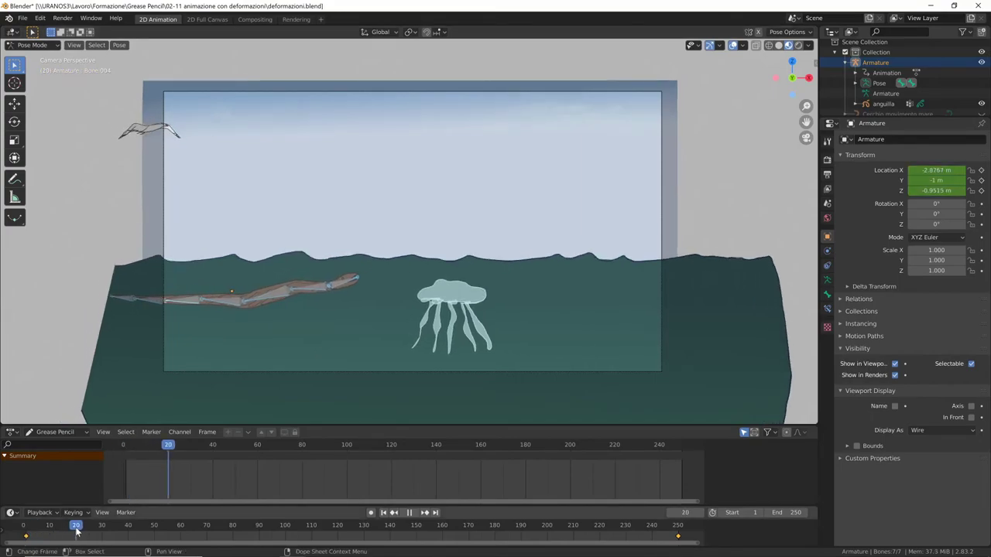
# Step: At frame 20, tilt the head bone down and swing the rear body and tail chain
pyautogui.press('space')
pyautogui.click(372, 283)
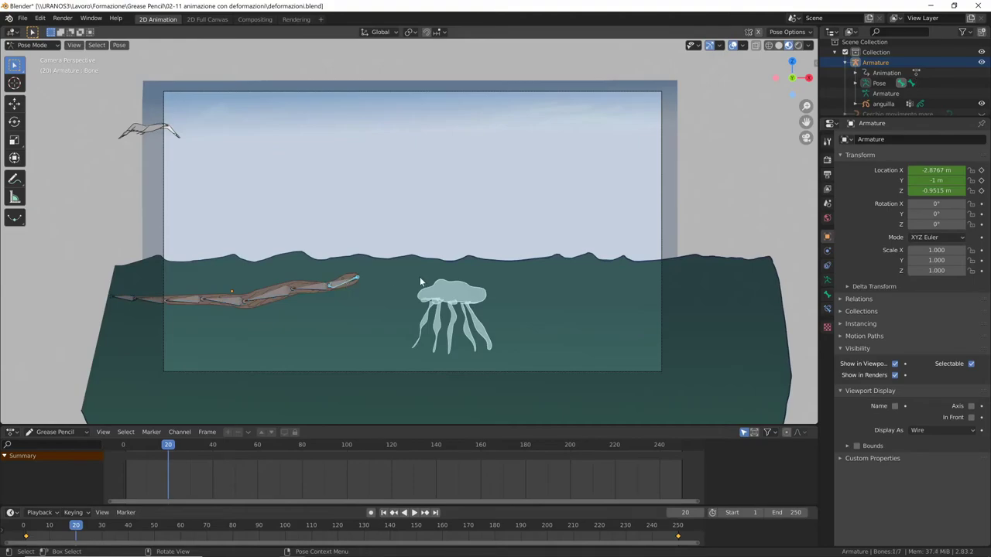
pyautogui.press('r')
pyautogui.click(390, 319)
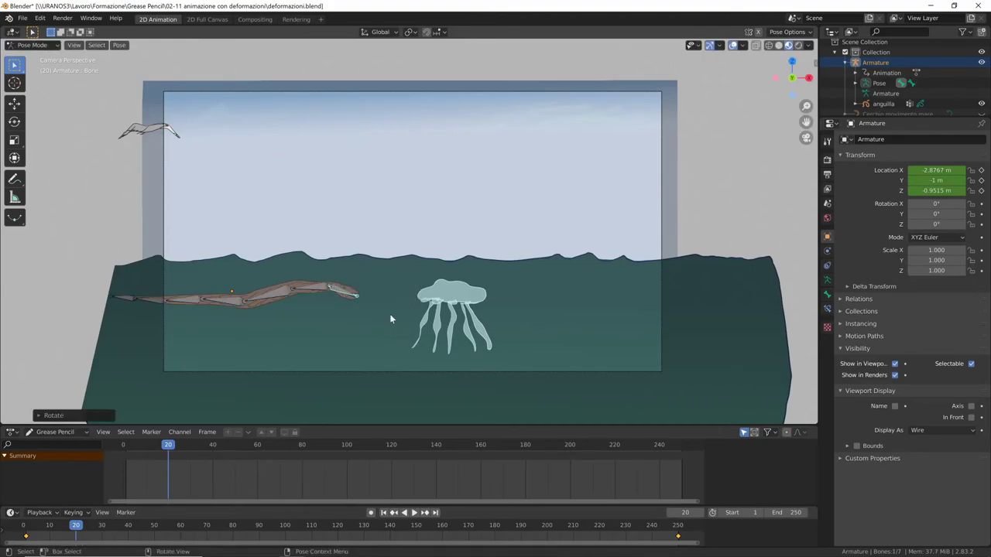
pyautogui.click(280, 295)
pyautogui.press('r')
pyautogui.click(336, 343)
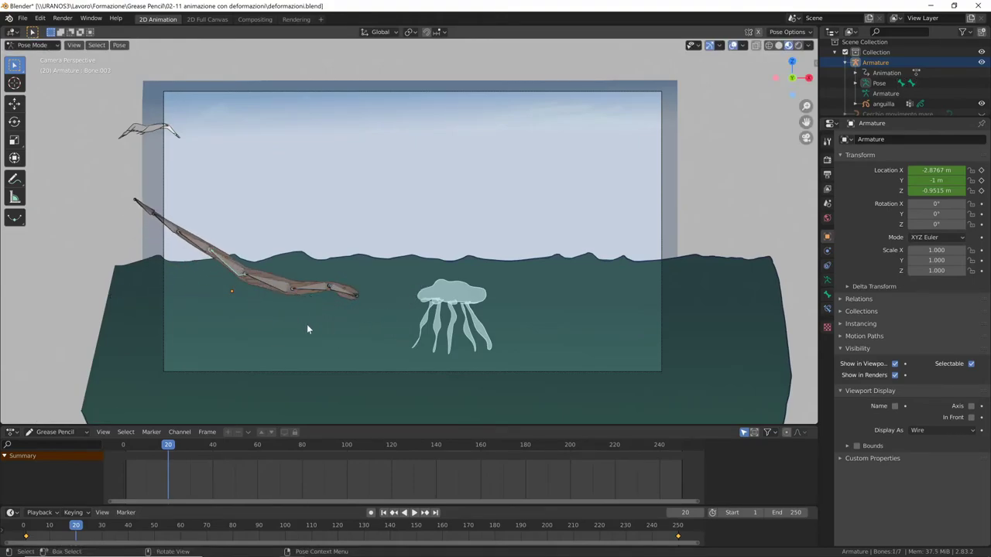
pyautogui.press('r')
pyautogui.click(341, 271)
# Step: Bend the next tail bone downward and rotate the tail tip back to horizontal
pyautogui.click(195, 277)
pyautogui.press('r')
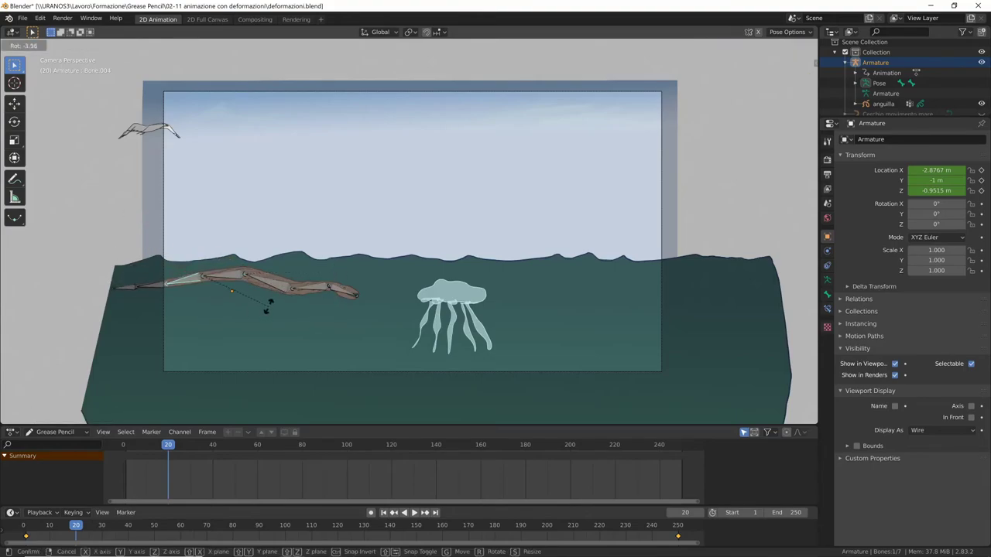
pyautogui.click(271, 296)
pyautogui.click(164, 292)
pyautogui.press('r')
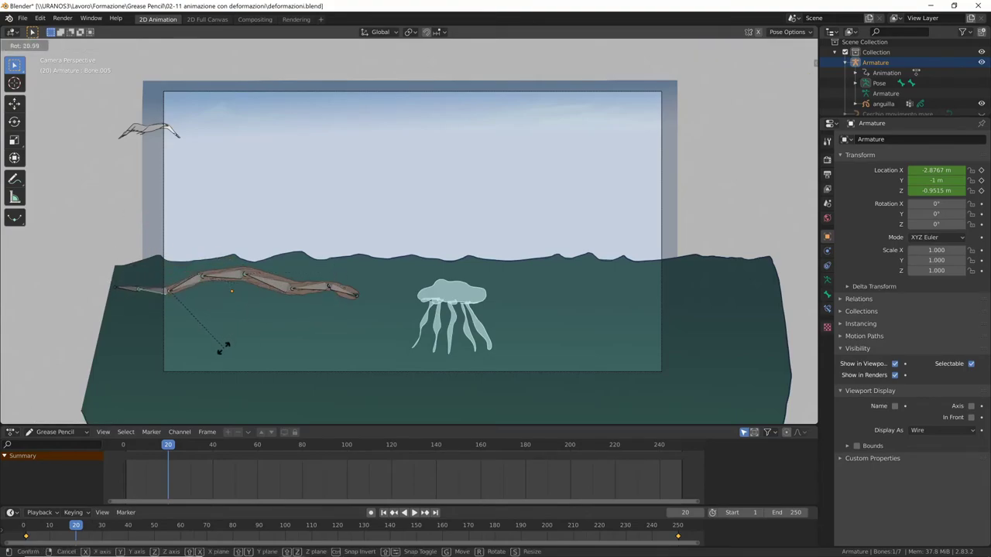
pyautogui.click(143, 290)
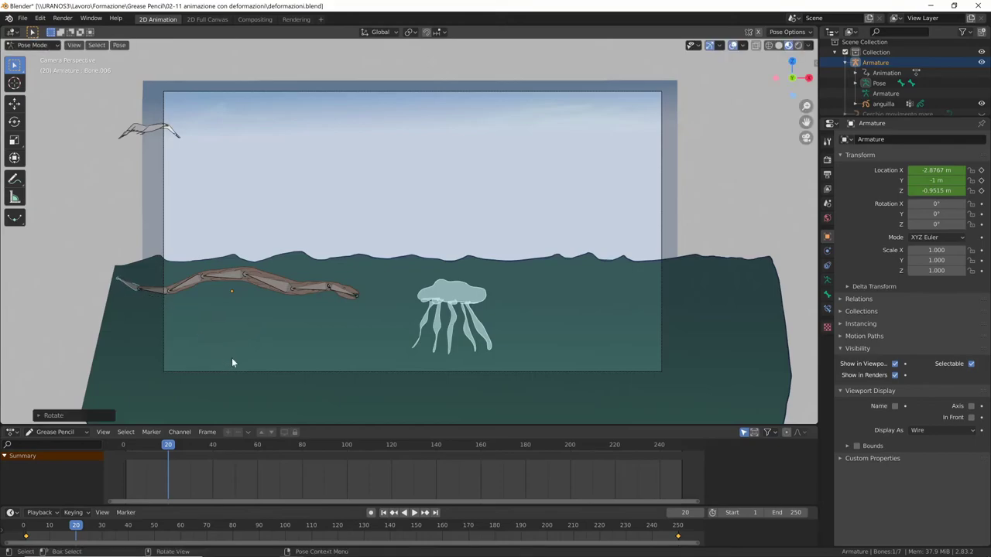
# Step: Key LocRotScale on all bones at frame 20 and return to Object Mode
pyautogui.press('a')
pyautogui.press('i')
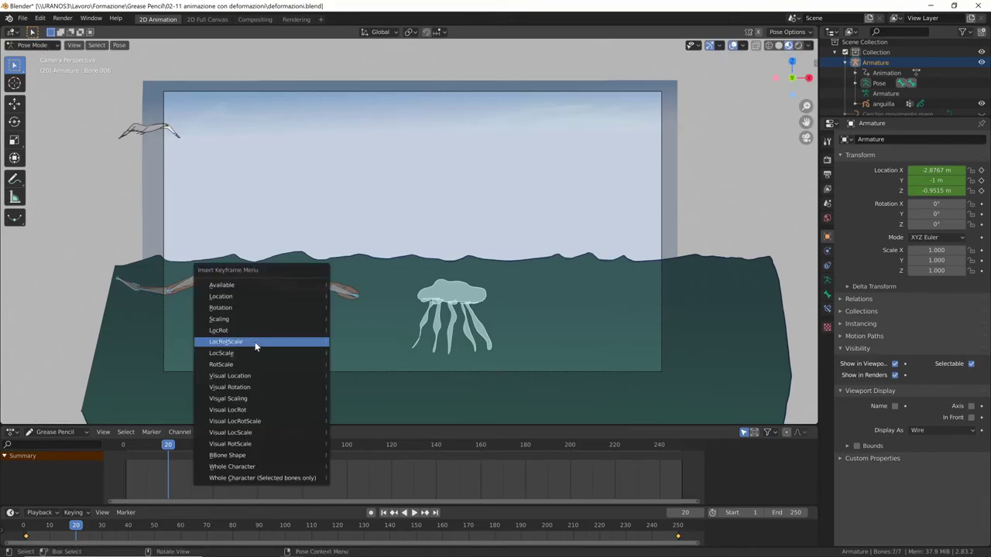
pyautogui.click(254, 342)
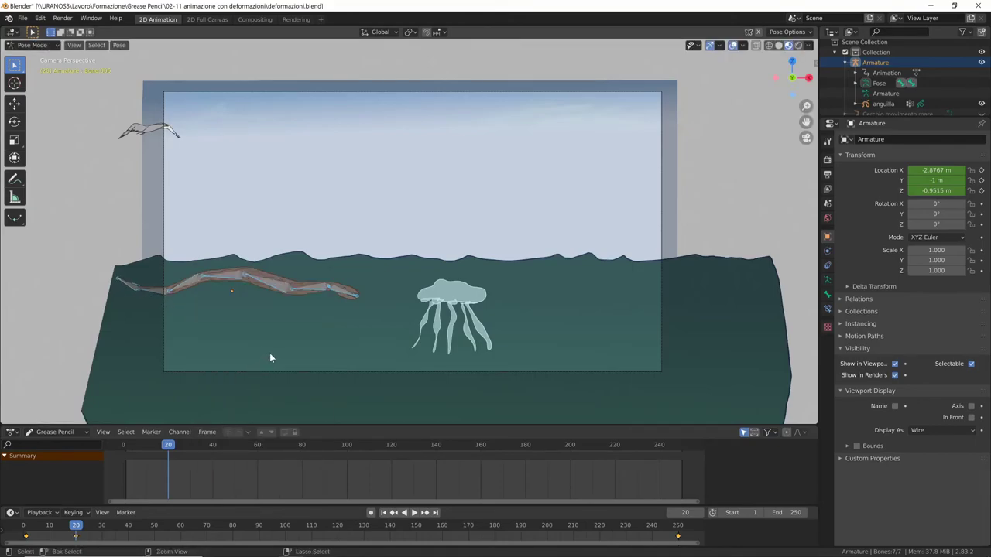
pyautogui.hotkey('ctrl', 'Tab')
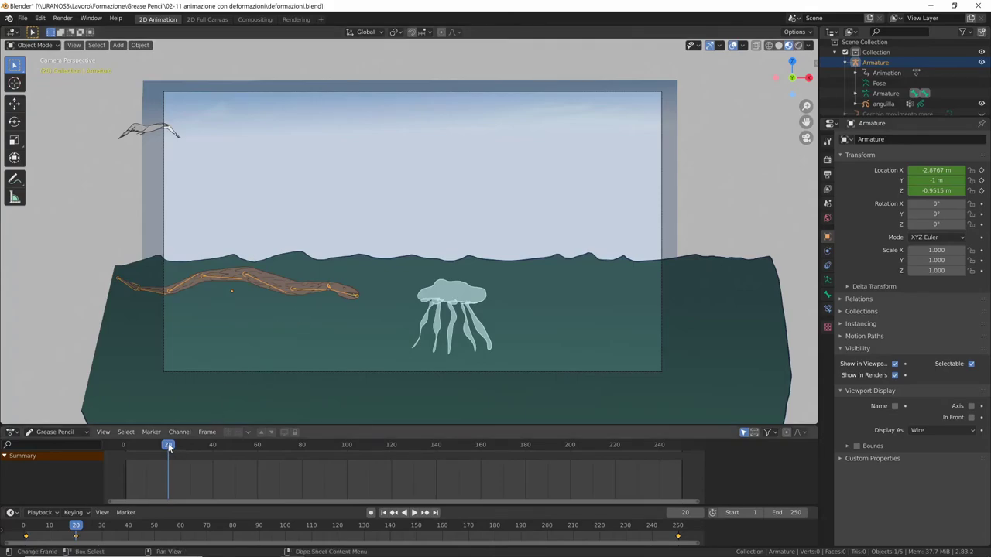
# Step: Replay the swim from frame 0, then at frame 20 switch the armature back to Pose Mode
pyautogui.moveTo(169, 447)
pyautogui.mouseDown()
pyautogui.moveTo(120, 448)
pyautogui.moveTo(264, 448)
pyautogui.moveTo(107, 451)
pyautogui.moveTo(215, 452)
pyautogui.moveTo(124, 453)
pyautogui.mouseUp()
pyautogui.press('space')
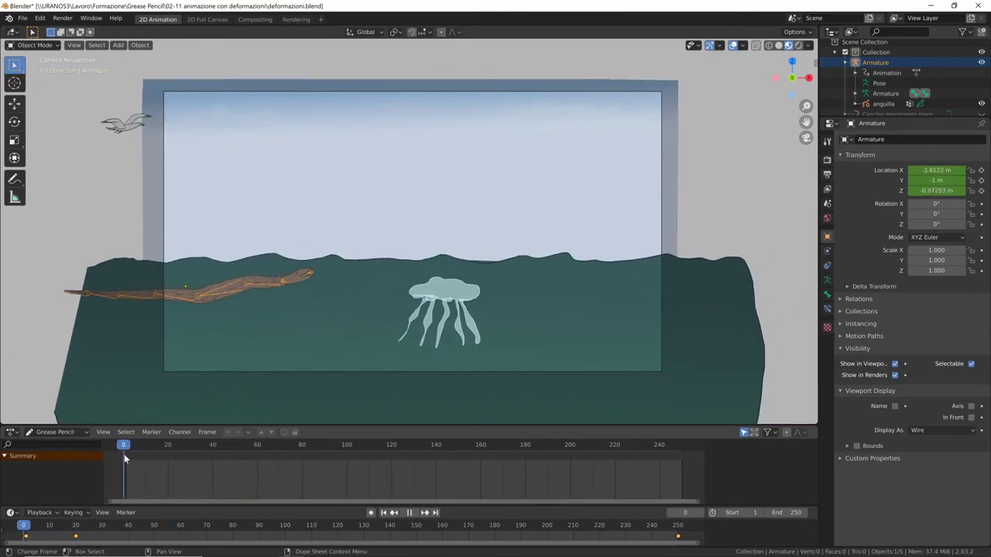
pyautogui.press('space')
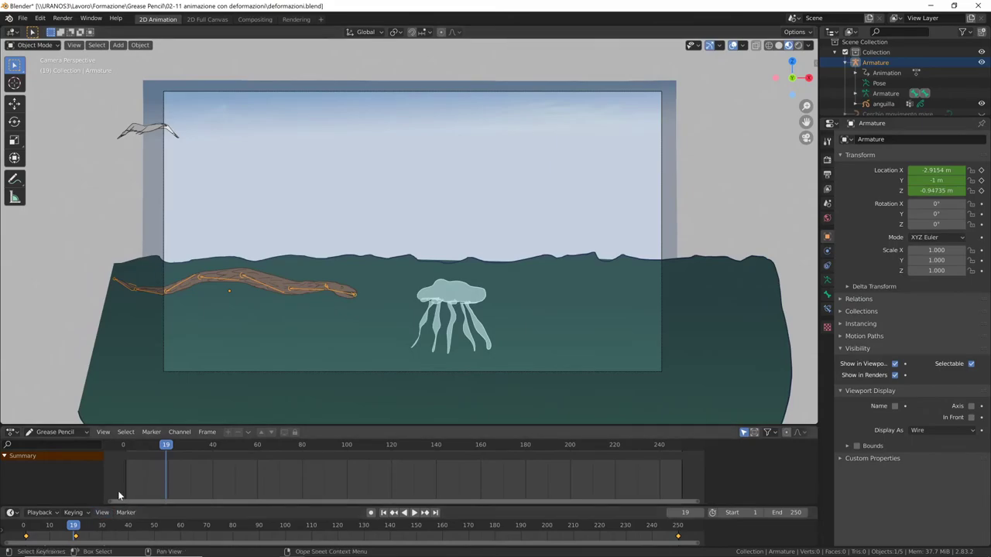
pyautogui.press('Right')
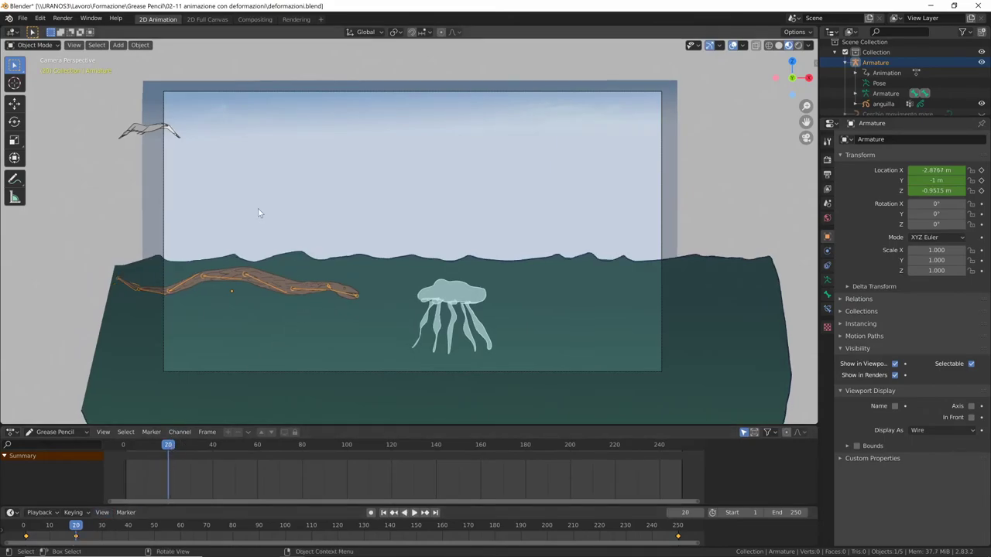
pyautogui.click(35, 44)
pyautogui.click(47, 78)
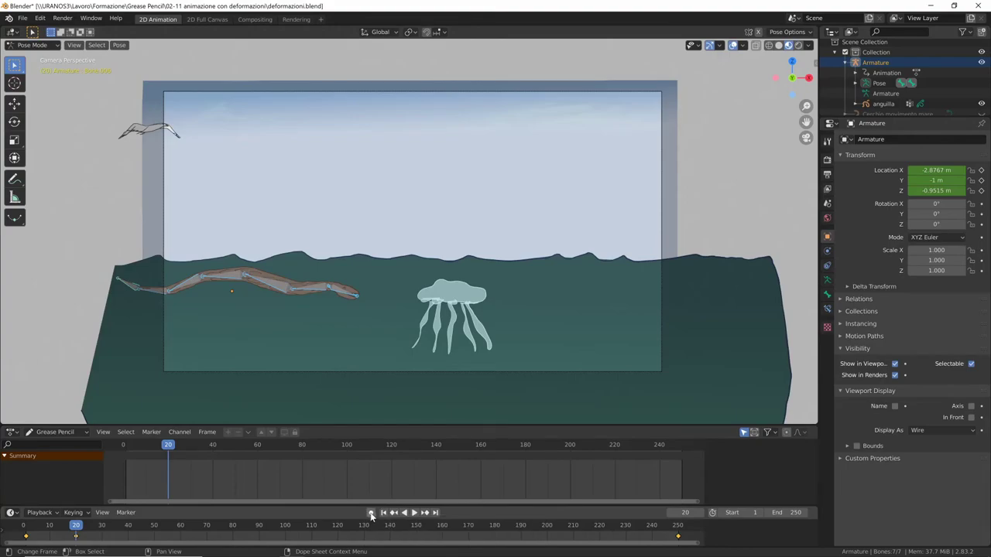
# Step: Turn on Auto Keying and, at frame 40, rotate the head and point the tail down-left
pyautogui.click(370, 513)
pyautogui.moveTo(77, 526); pyautogui.dragTo(128, 526)
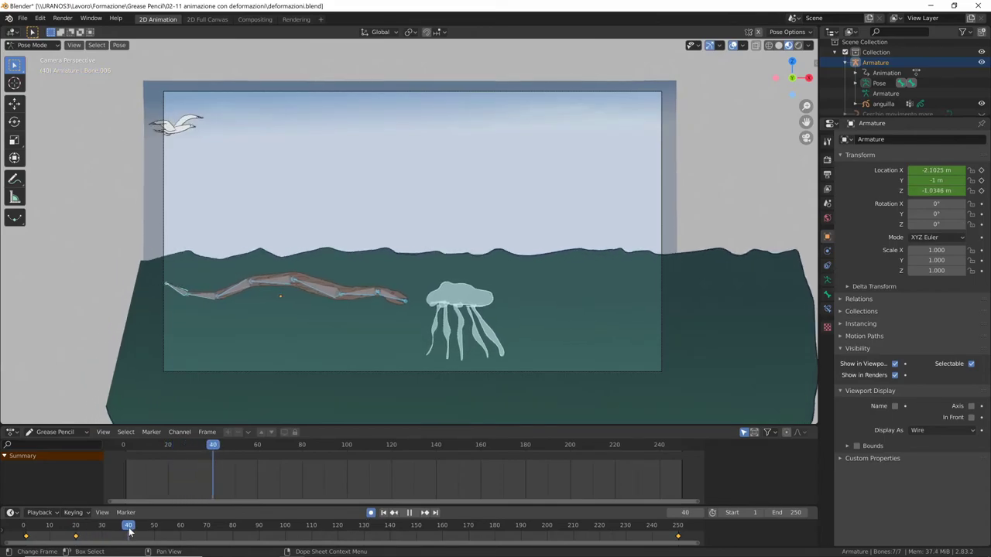
pyautogui.click(394, 297)
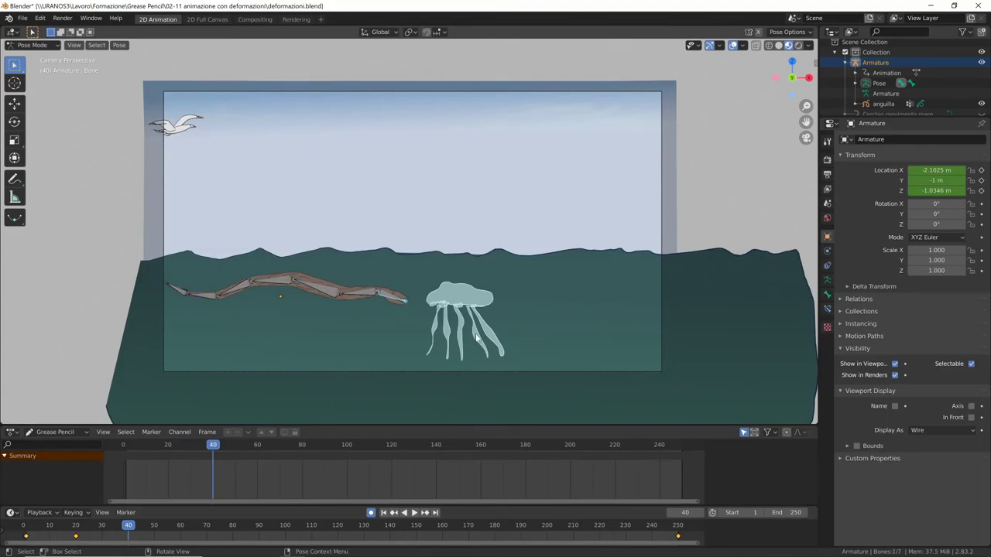
pyautogui.press('r')
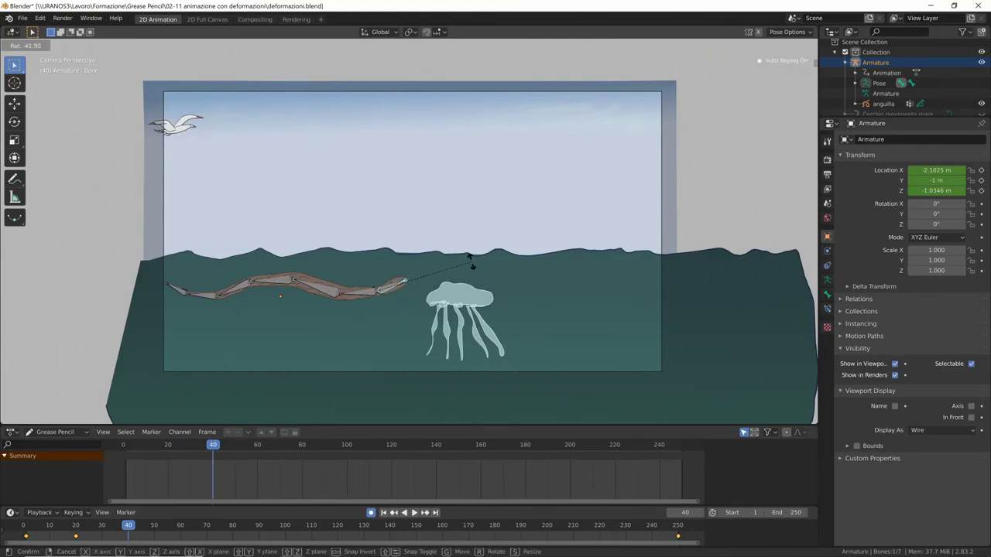
pyautogui.click(465, 255)
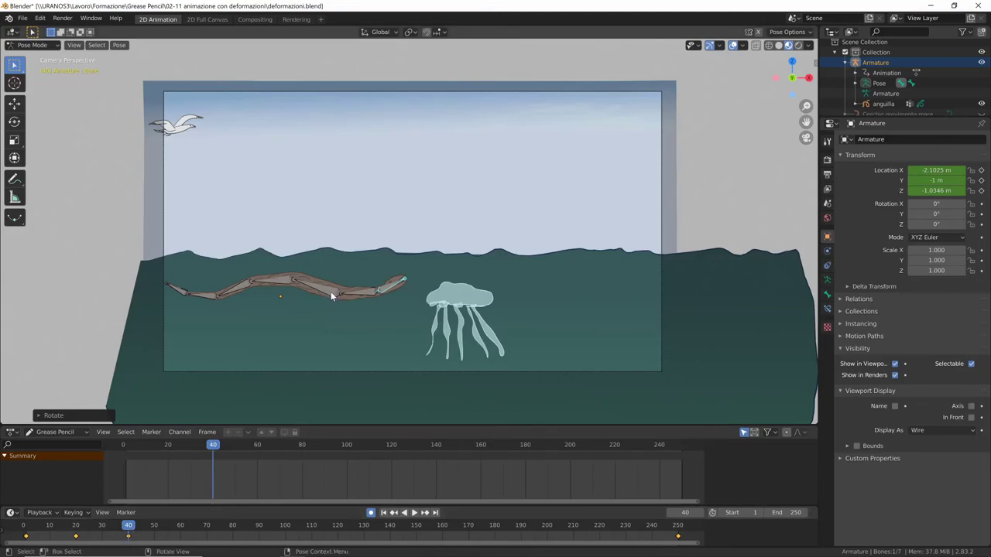
pyautogui.click(212, 295)
pyautogui.press('r')
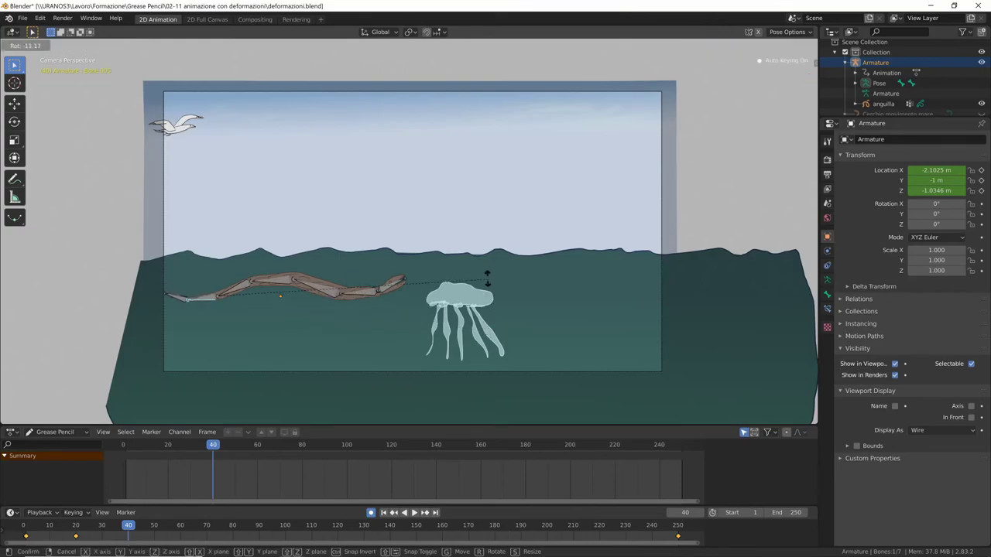
pyautogui.click(478, 249)
pyautogui.press('r')
pyautogui.click(326, 181)
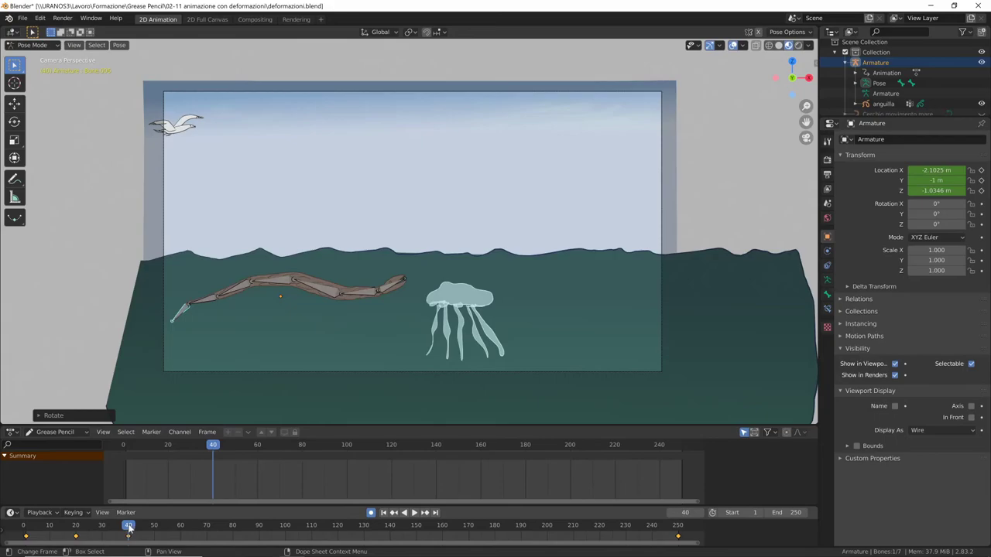
# Step: At frame 60, raise the whole eel and swing its lower body downward
pyautogui.click(180, 524)
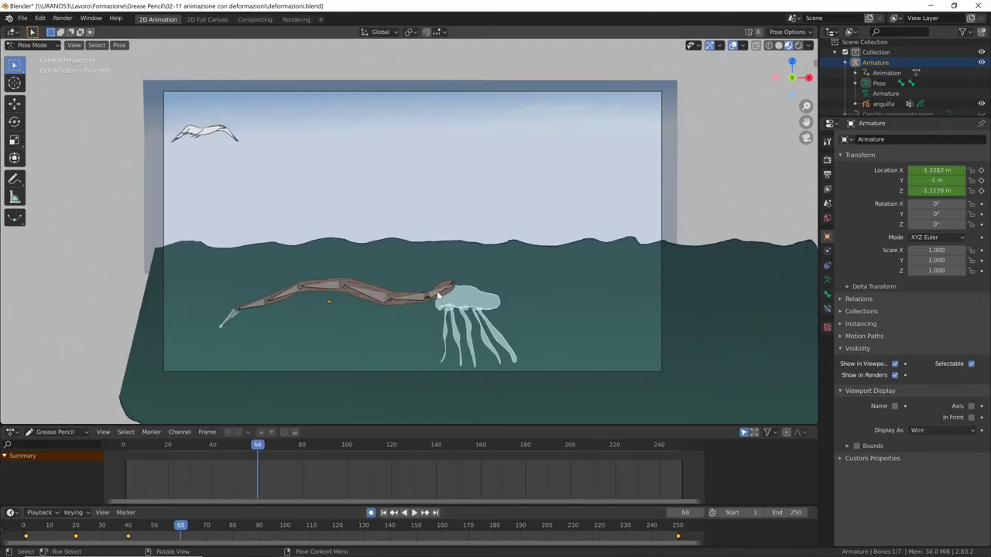
pyautogui.click(412, 298)
pyautogui.press('a')
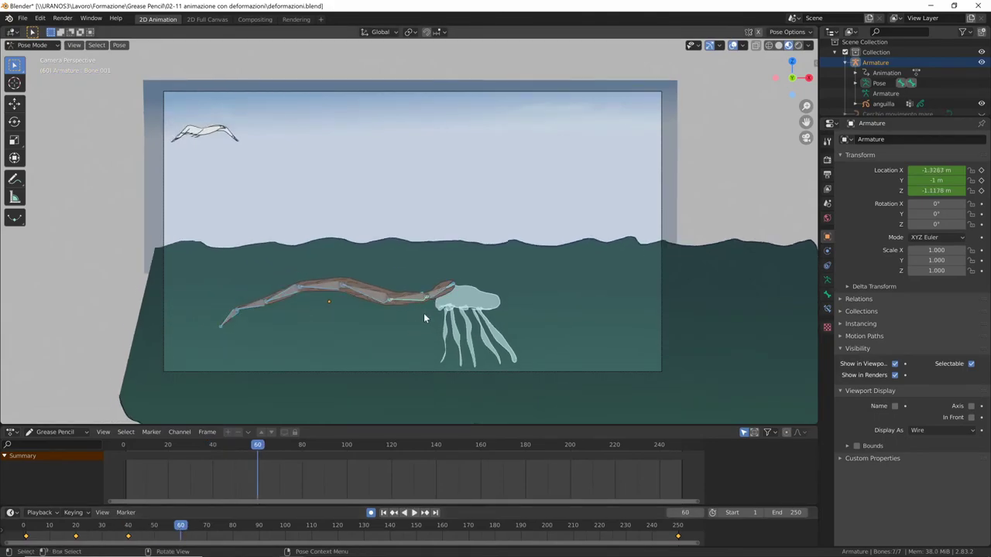
pyautogui.press('g')
pyautogui.click(424, 275)
pyautogui.click(381, 276)
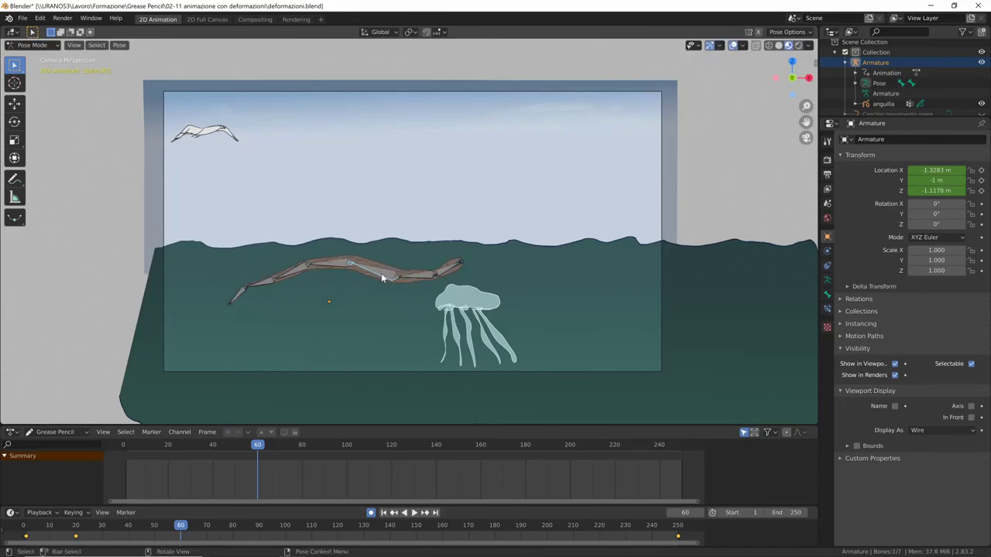
pyautogui.press('r')
pyautogui.click(469, 276)
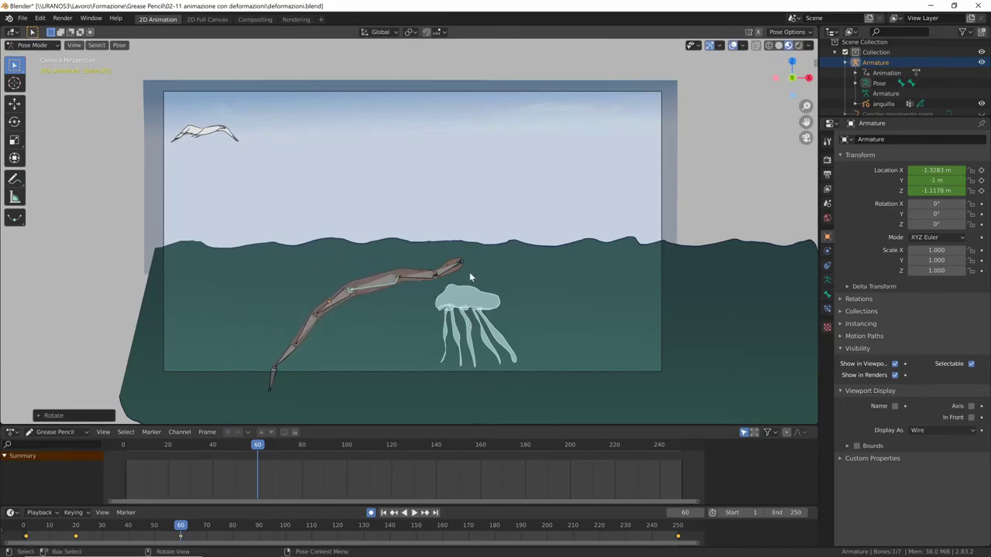
pyautogui.press('r')
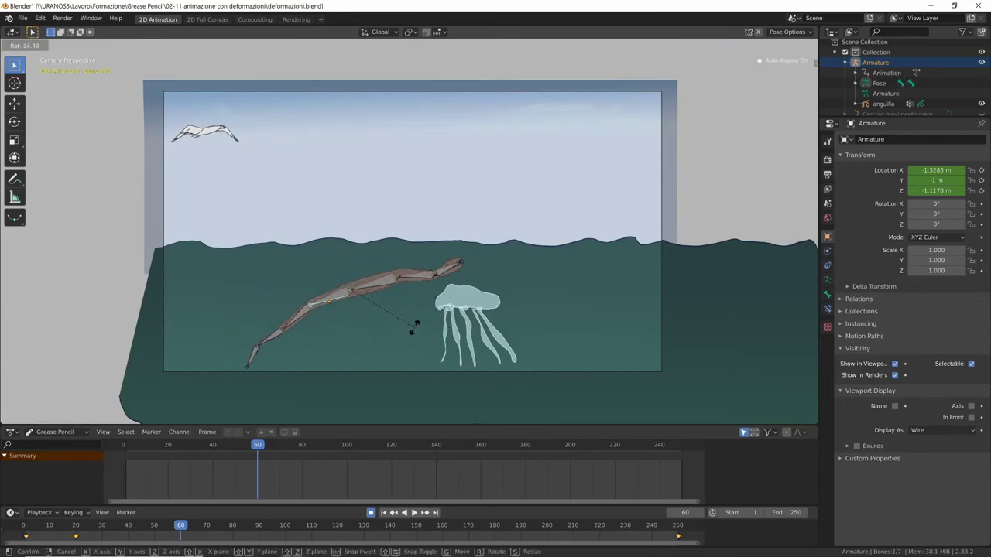
pyautogui.click(418, 318)
# Step: Still at frame 60, angle the tail left and up-left and re-angle the head
pyautogui.click(280, 342)
pyautogui.press('r')
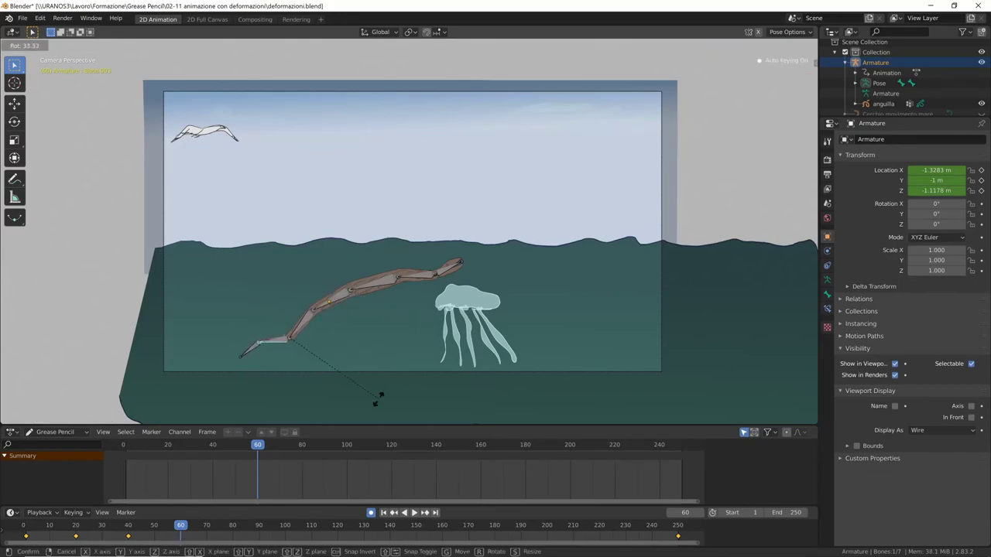
pyautogui.click(365, 399)
pyautogui.press('r')
pyautogui.click(282, 403)
pyautogui.press('r')
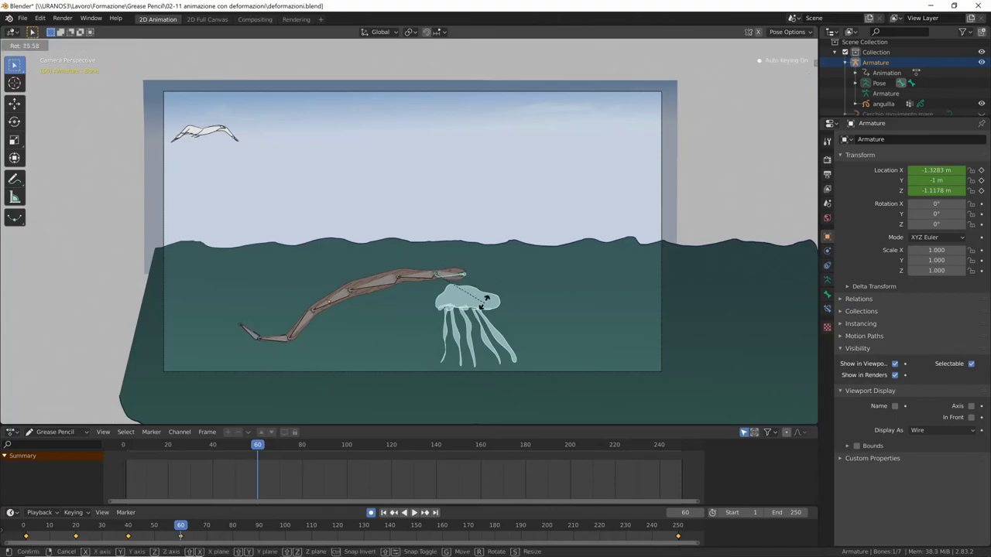
pyautogui.click(498, 277)
# Step: At frame 80, move the whole eel up and right and bend its tail upward
pyautogui.press('space')
pyautogui.press('space')
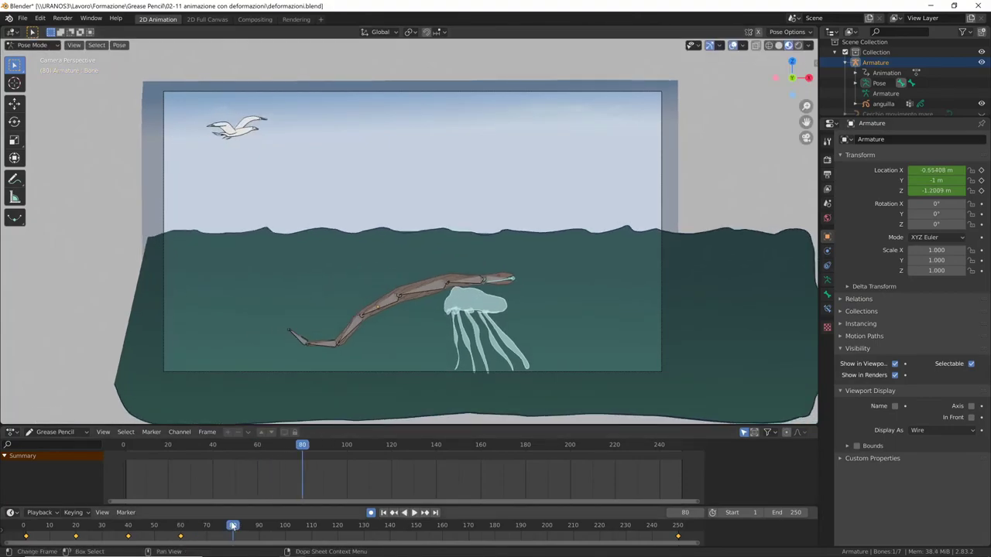
pyautogui.press('g')
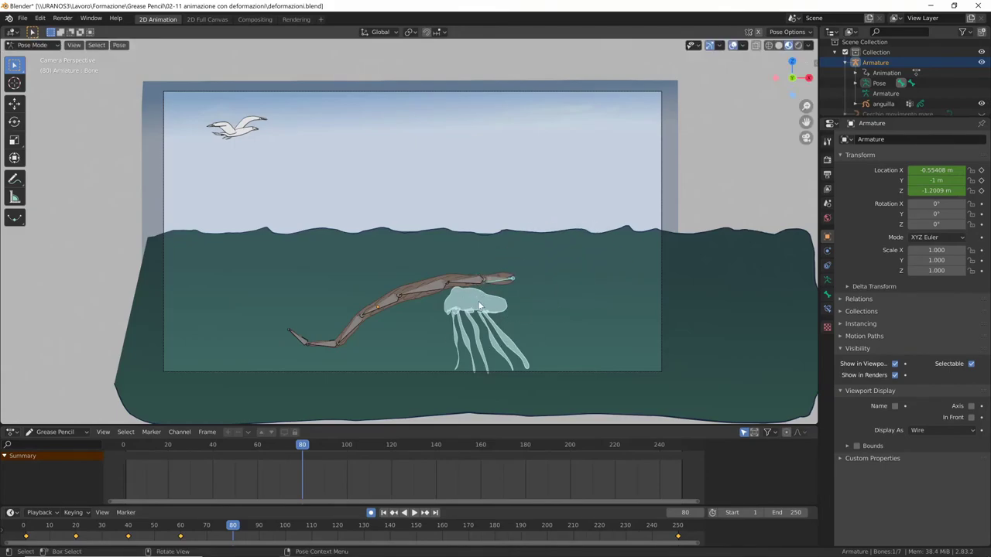
pyautogui.press('a')
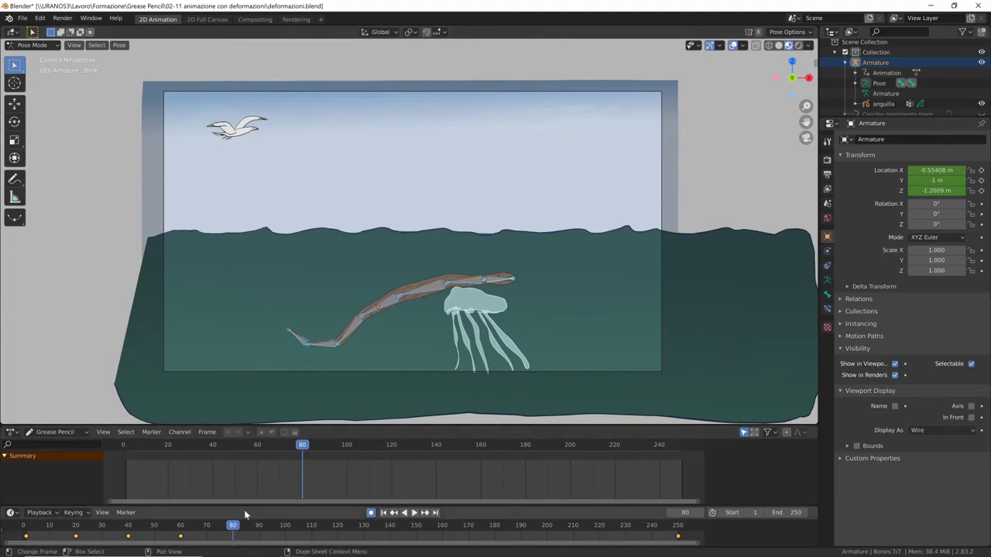
pyautogui.press('g')
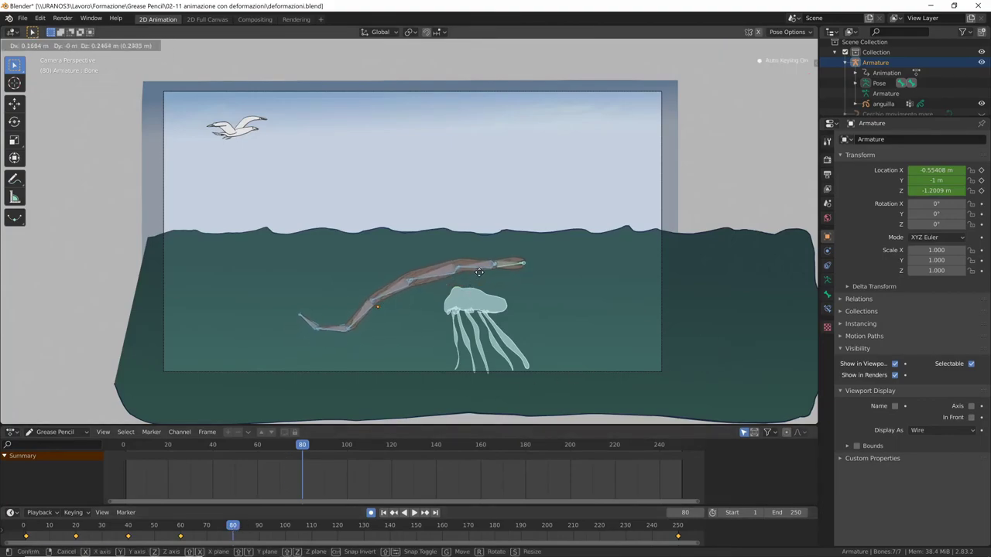
pyautogui.click(503, 259)
pyautogui.click(477, 247)
pyautogui.press('r')
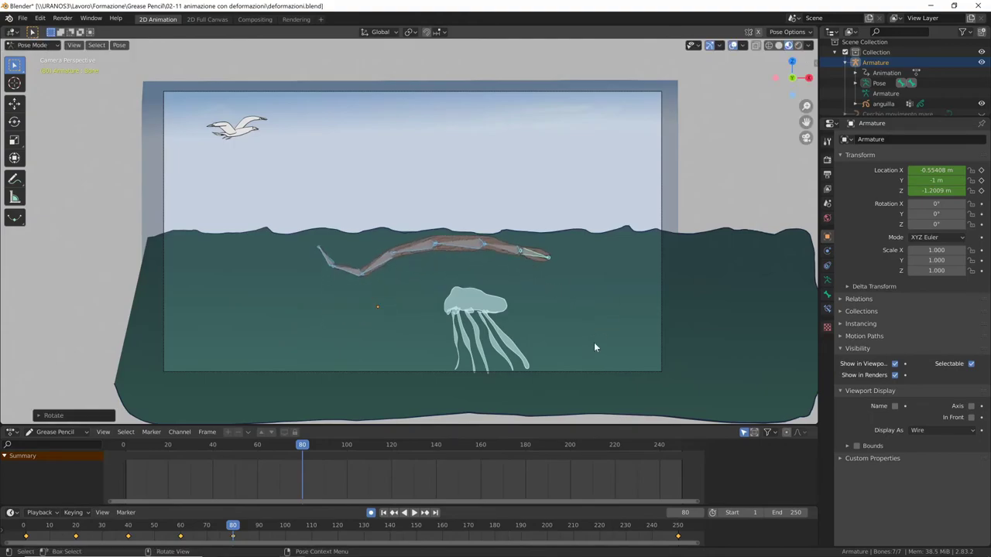
pyautogui.click(472, 272)
pyautogui.press('r')
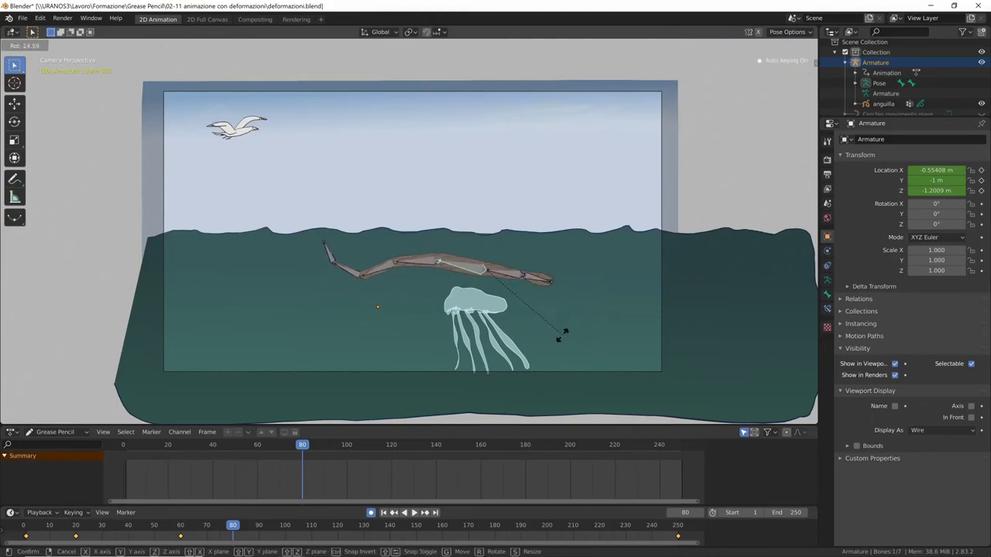
pyautogui.click(545, 326)
pyautogui.press('r')
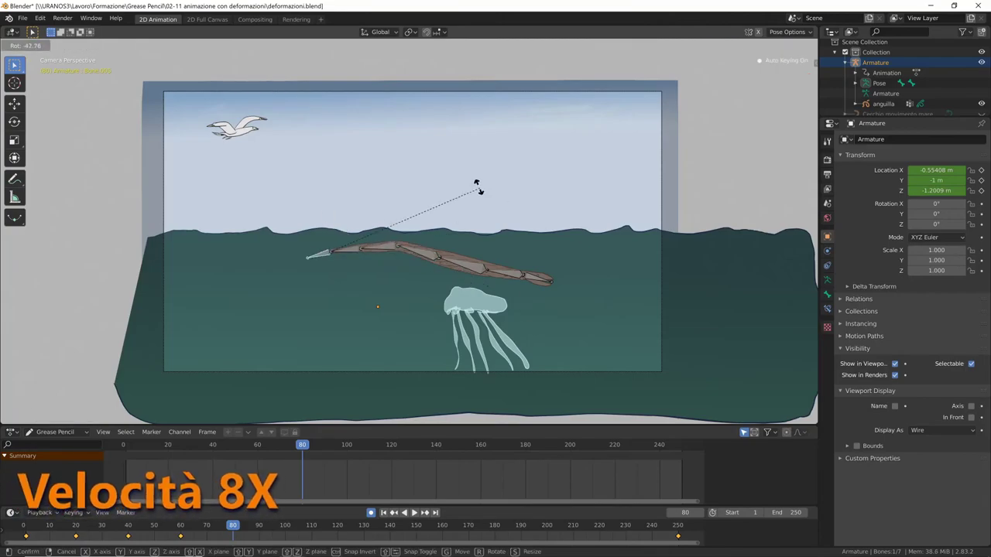
pyautogui.click(470, 188)
# Step: At frame 130, rotate the eel's head bone to a new angle
pyautogui.click(364, 525)
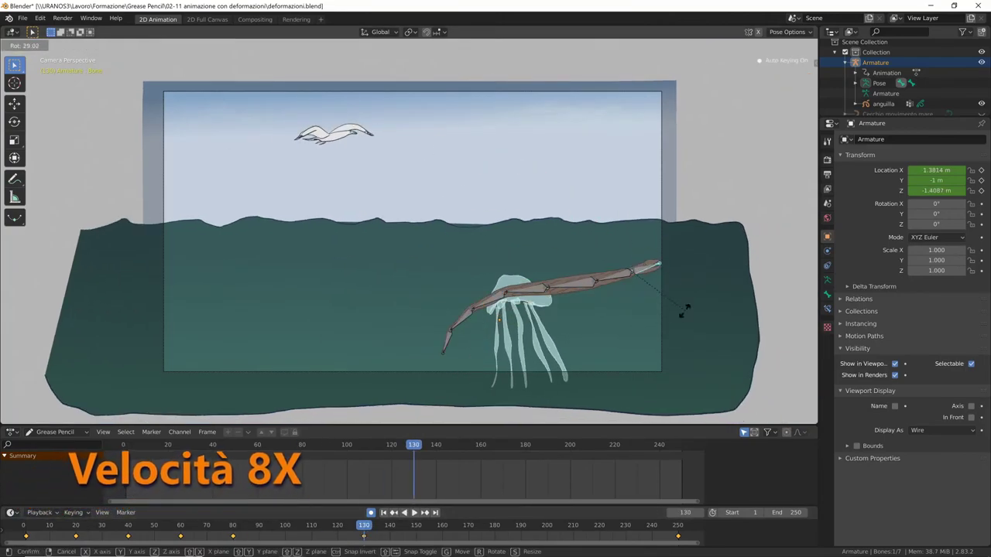
pyautogui.click(457, 241)
pyautogui.press('r')
pyautogui.click(516, 409)
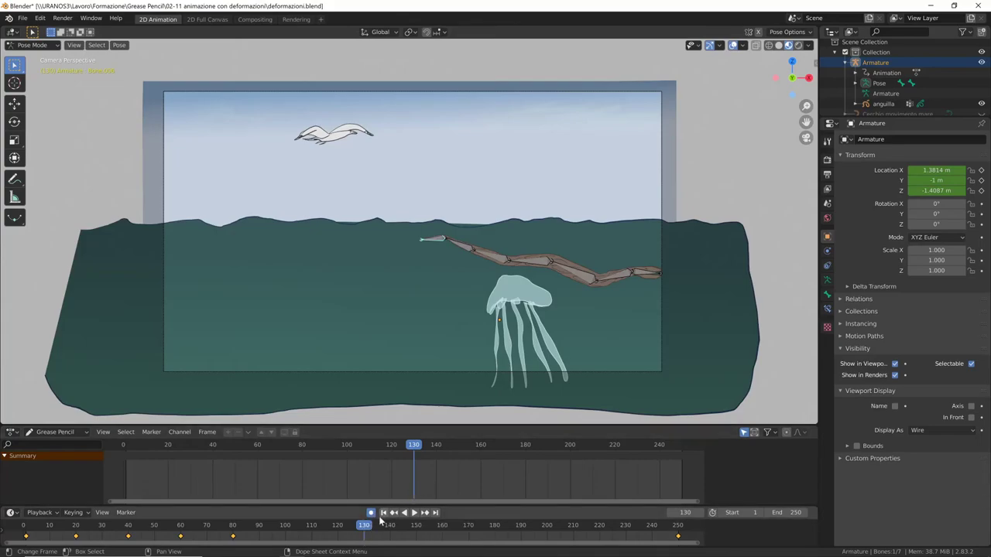
# Step: Switch to Object Mode, play the swim, and scrub to around frame 180
pyautogui.hotkey('ctrl', 'Tab')
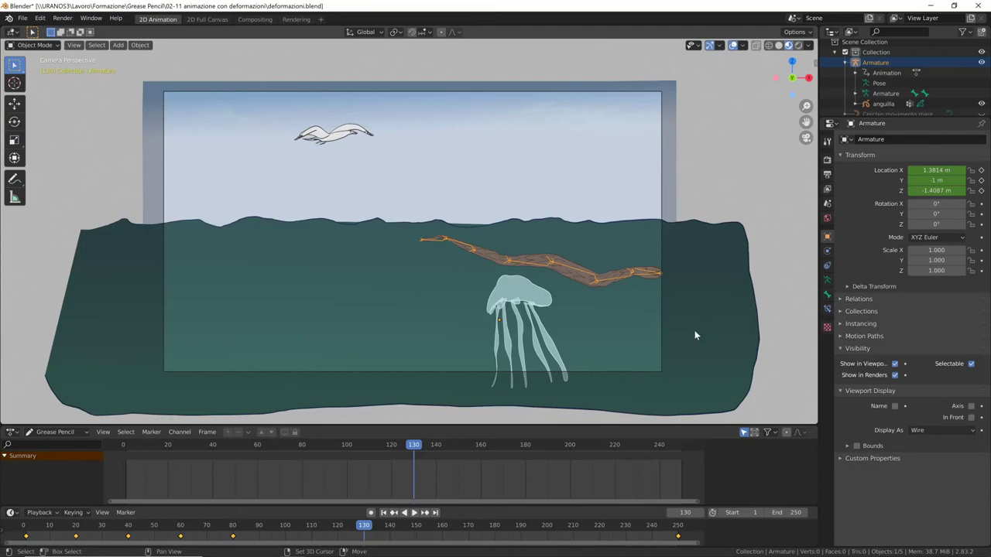
pyautogui.press('space')
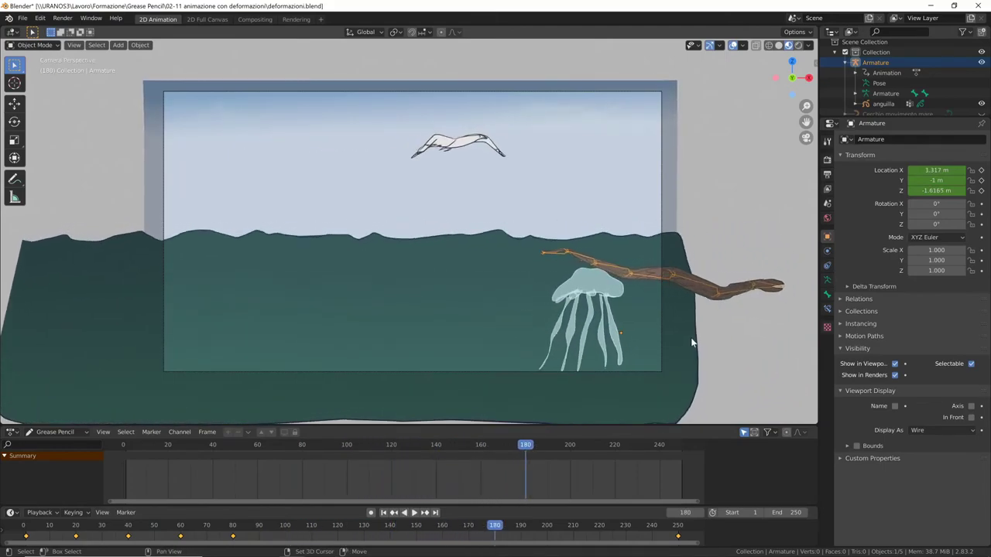
pyautogui.moveTo(491, 524)
pyautogui.mouseDown()
pyautogui.moveTo(525, 525)
pyautogui.moveTo(481, 531)
pyautogui.moveTo(496, 526)
pyautogui.mouseUp()
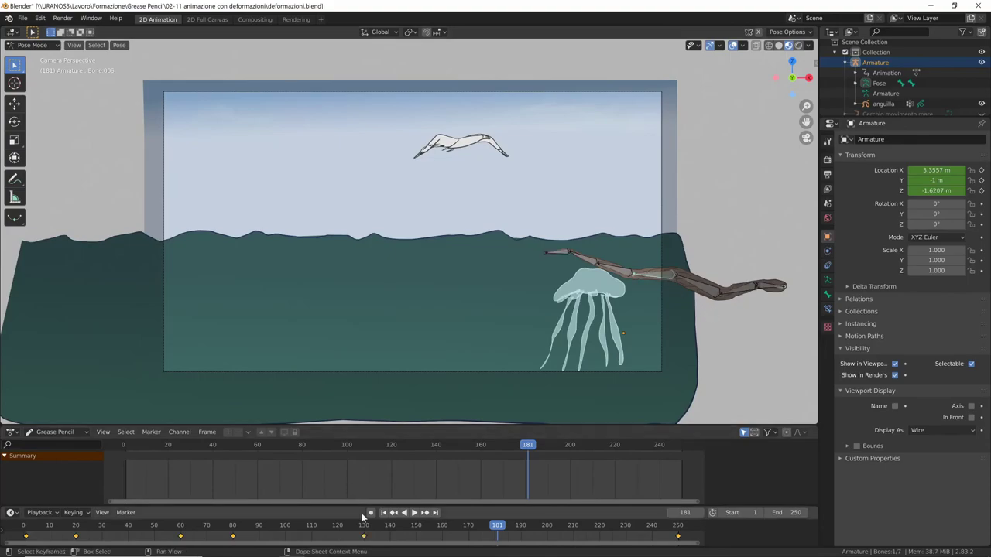
# Step: At frame 181, rotate the eel's front bones so its head curves downward
pyautogui.press('r')
pyautogui.click(740, 345)
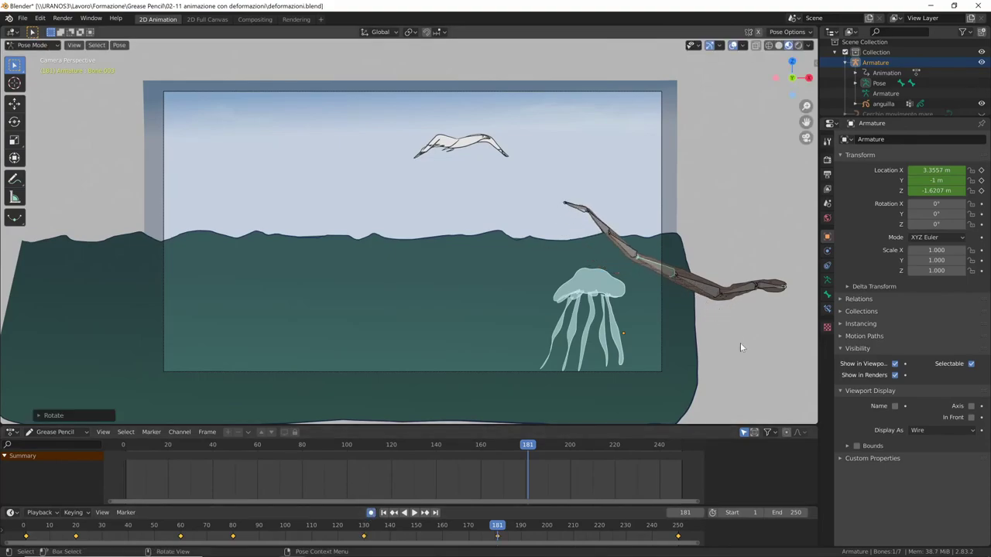
pyautogui.press('r')
pyautogui.click(606, 257)
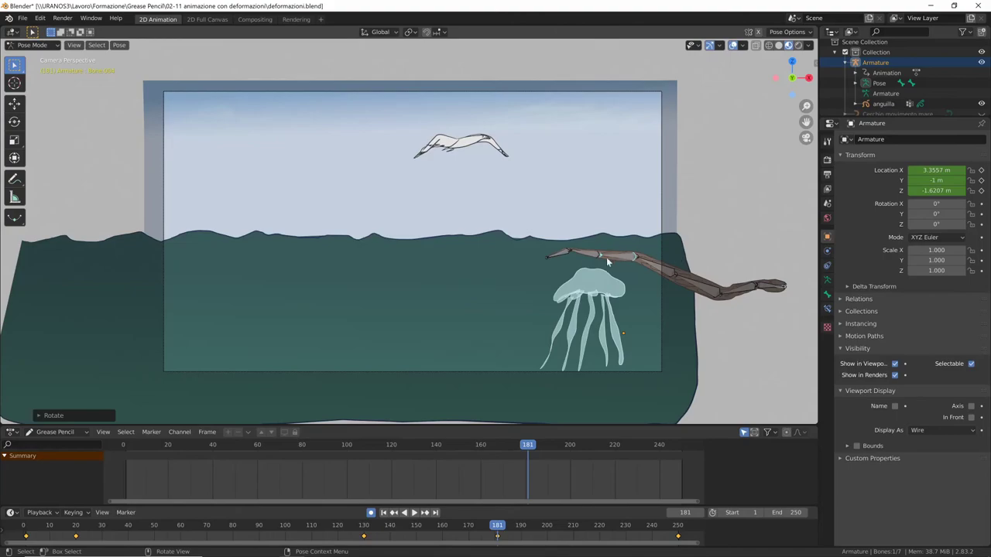
pyautogui.press('r')
pyautogui.click(668, 253)
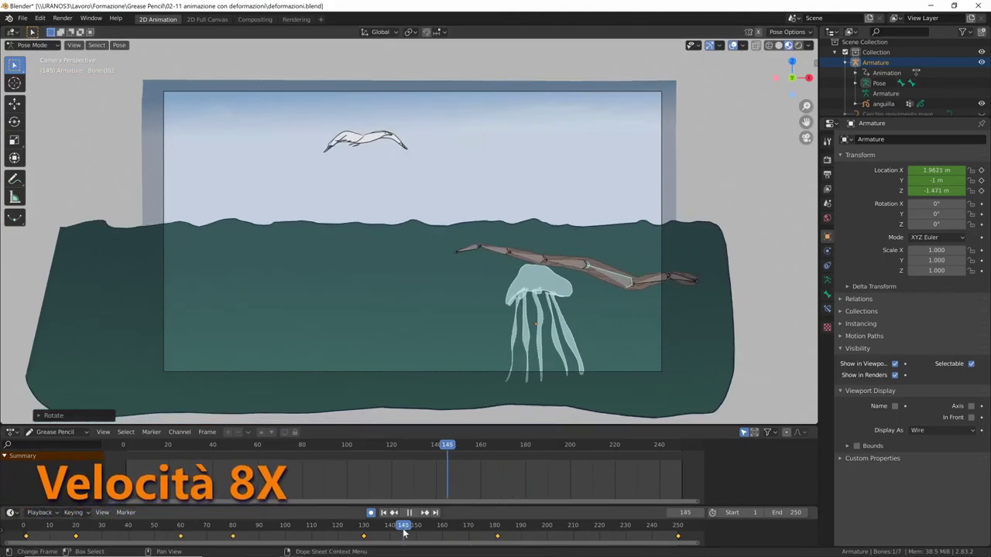
# Step: Rotate the eel's bones at frame 129, then reposition its head bone at frame 146
pyautogui.press('r')
pyautogui.click(473, 374)
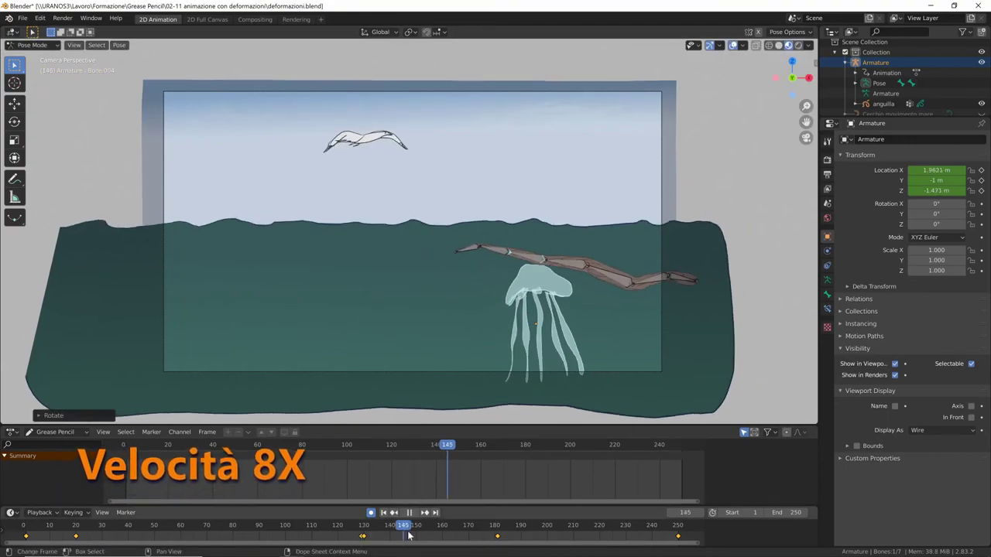
pyautogui.moveTo(361, 534)
pyautogui.mouseDown()
pyautogui.moveTo(411, 540)
pyautogui.moveTo(79, 542)
pyautogui.moveTo(149, 542)
pyautogui.moveTo(128, 539)
pyautogui.mouseUp()
pyautogui.press('g')
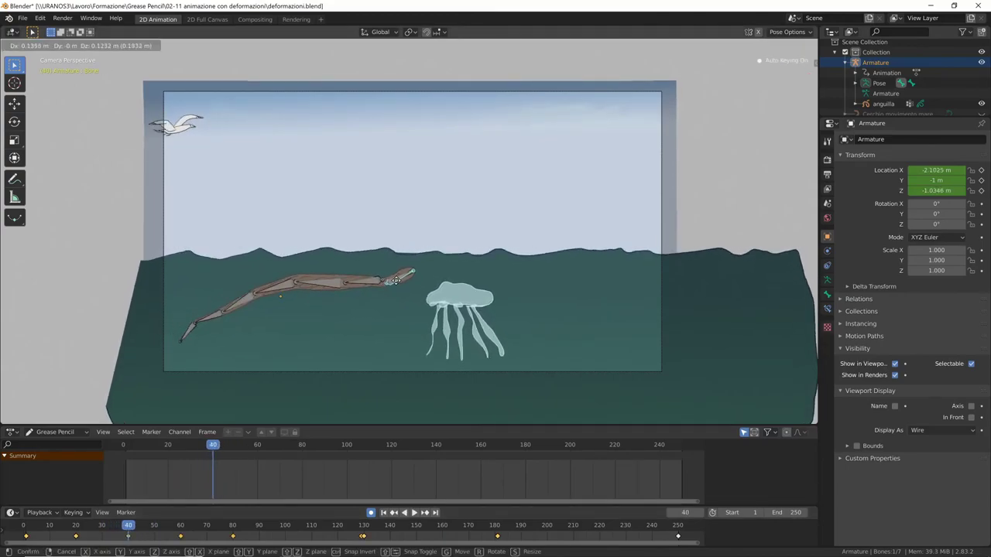
pyautogui.click(391, 278)
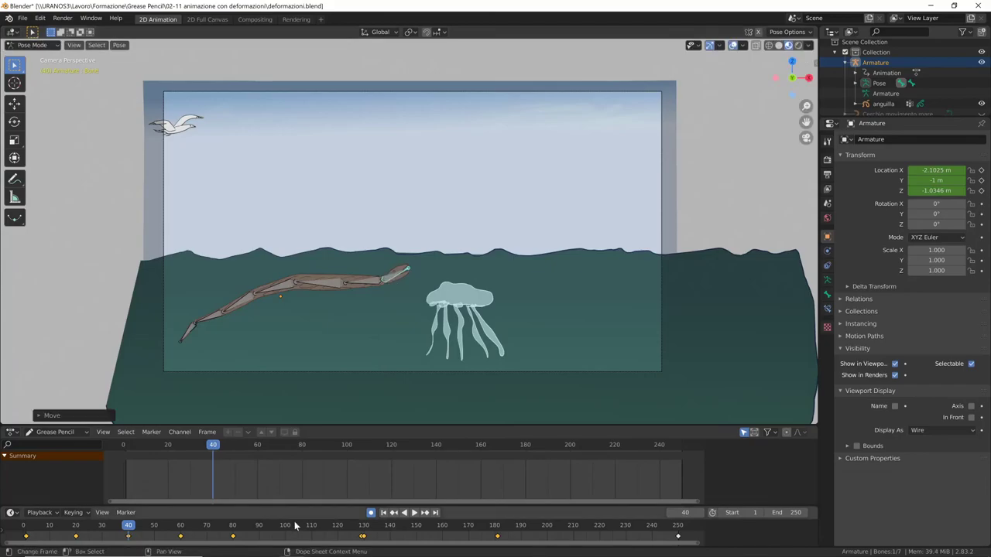
# Step: Shift a keyframe 17 frames later and replay the swim from near the start
pyautogui.press('space')
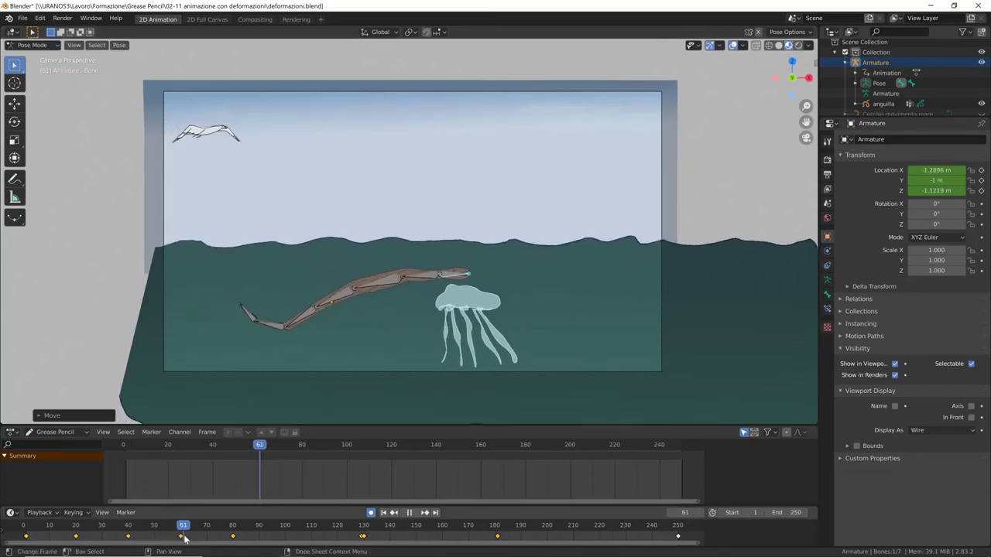
pyautogui.moveTo(376, 534); pyautogui.dragTo(366, 537)
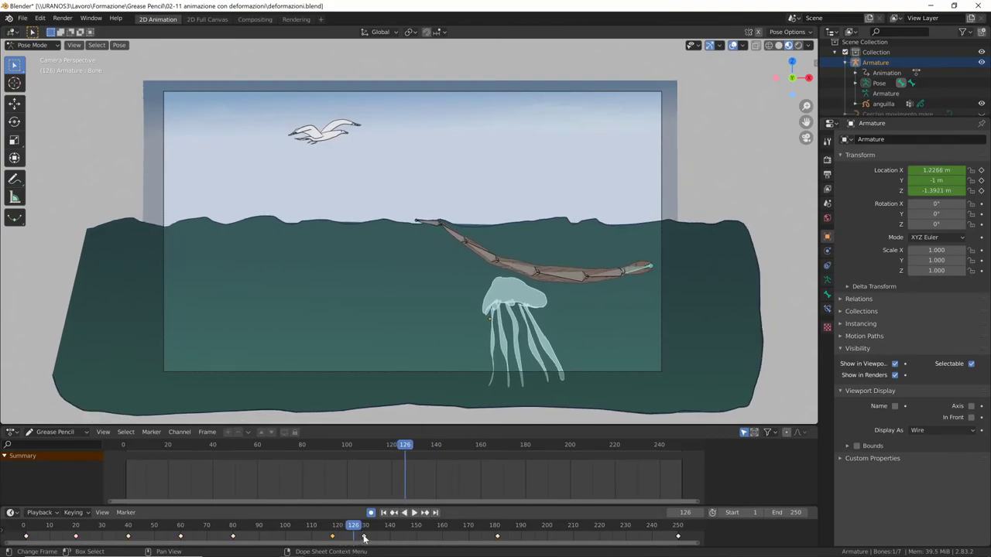
pyautogui.click(416, 538)
pyautogui.press('space')
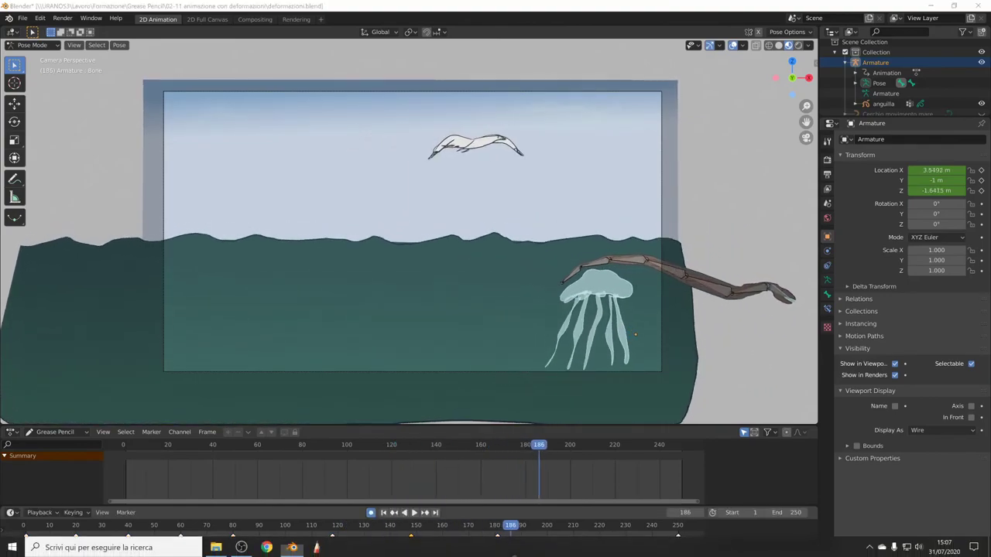
pyautogui.moveTo(526, 457); pyautogui.dragTo(145, 462)
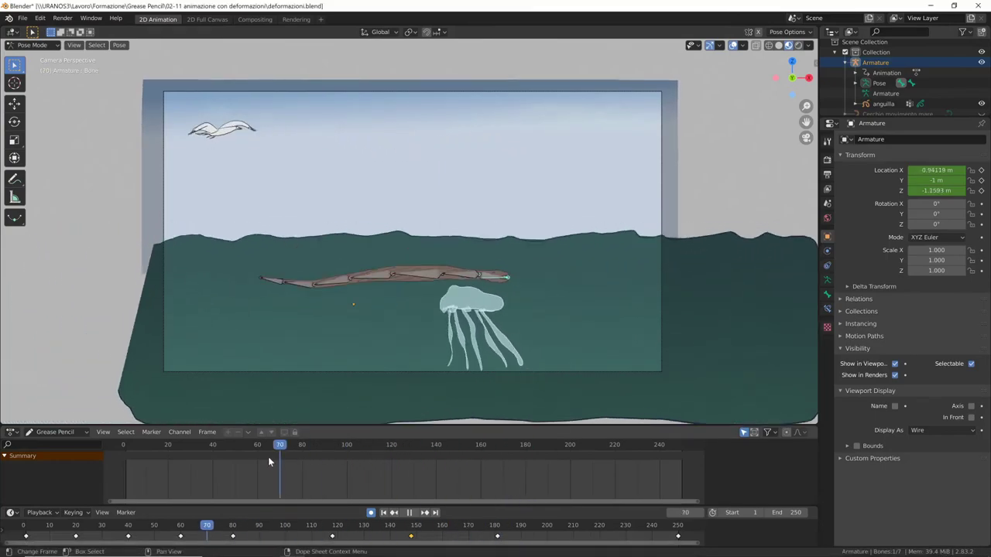
pyautogui.press('space')
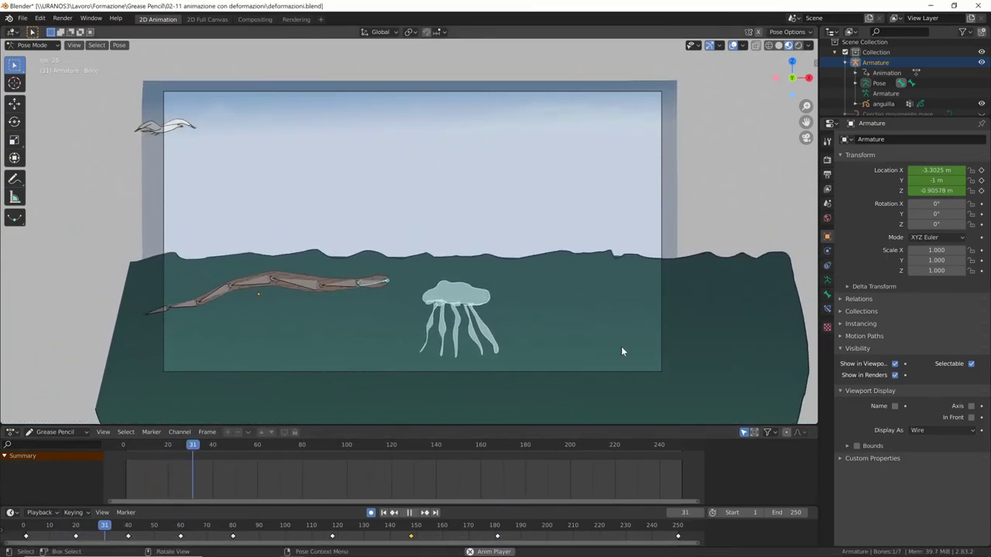
# Step: Stop playback at frame 223 and bring up the disegno object's modifier list
pyautogui.hotkey('ctrl', 'Tab')
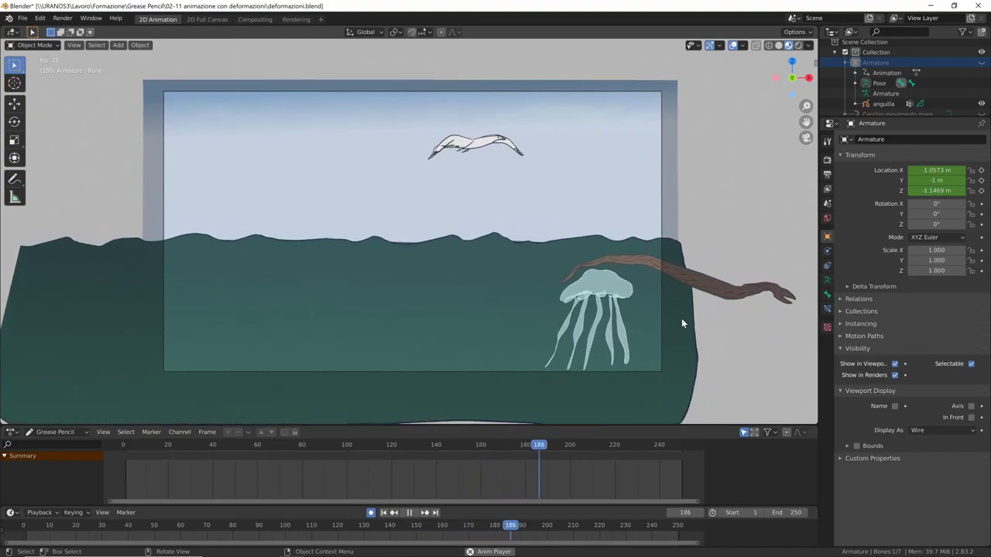
pyautogui.press('space')
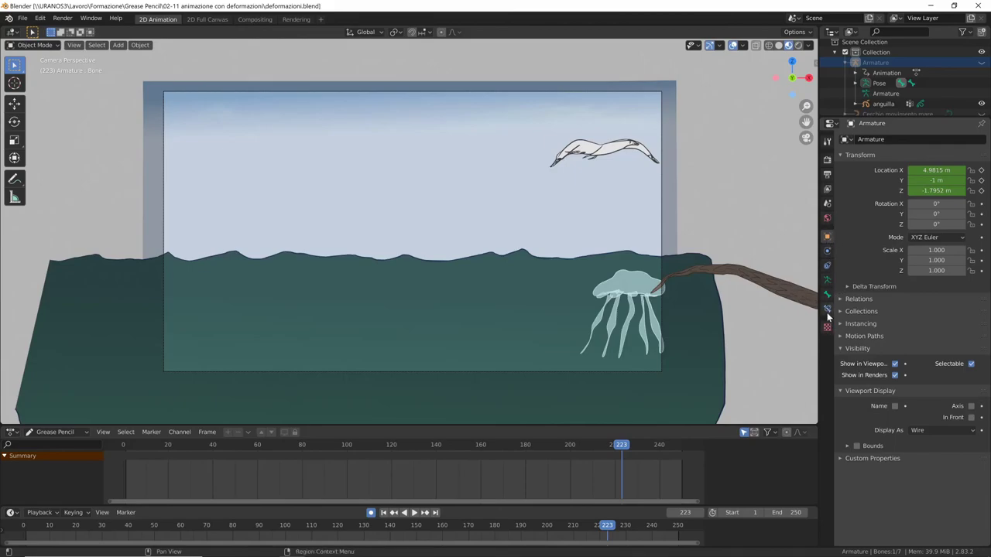
pyautogui.click(593, 421)
pyautogui.click(826, 252)
pyautogui.click(901, 139)
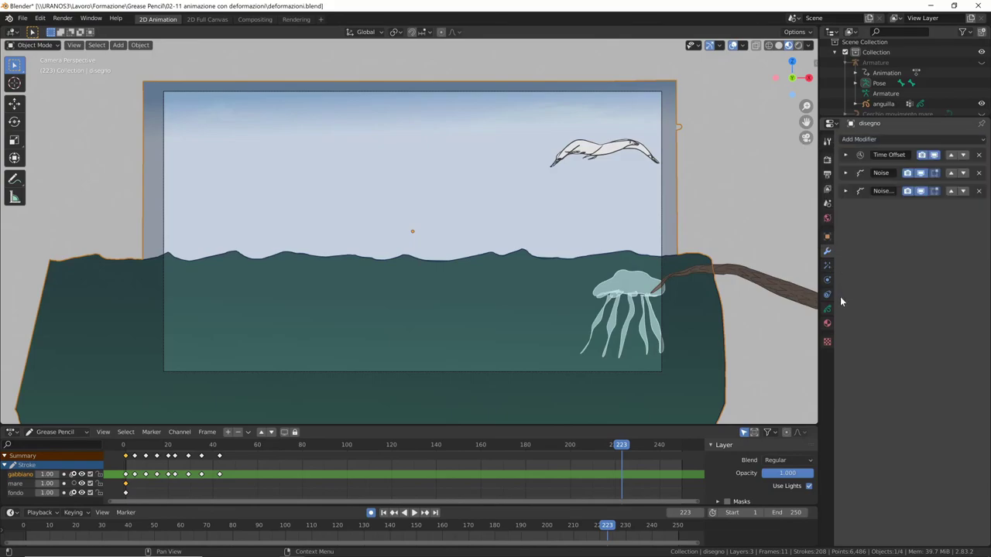
# Step: Dismiss the Add Modifier menu, switch to camera view (Numpad 0) and play the animation
pyautogui.click(907, 140)
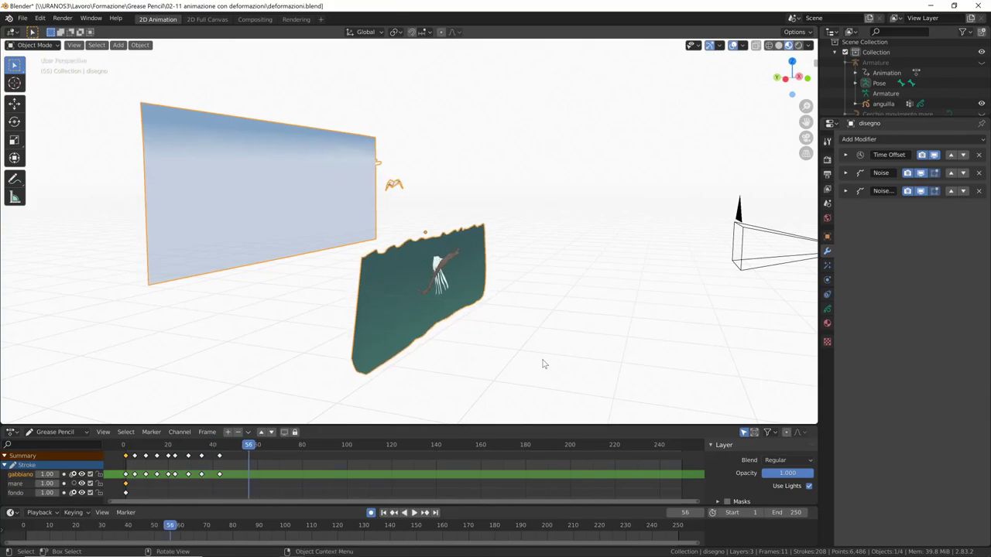
pyautogui.press('KP_0')
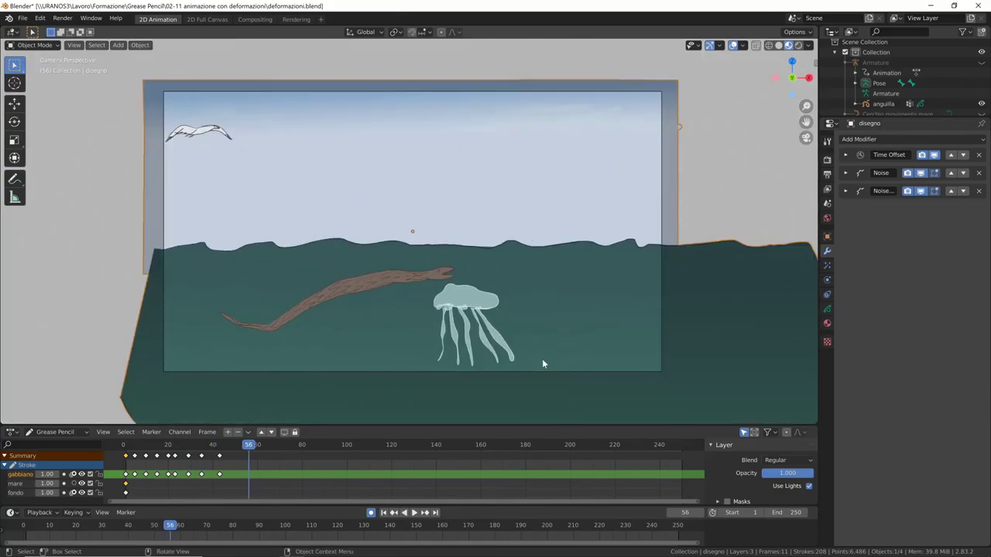
pyautogui.press('space')
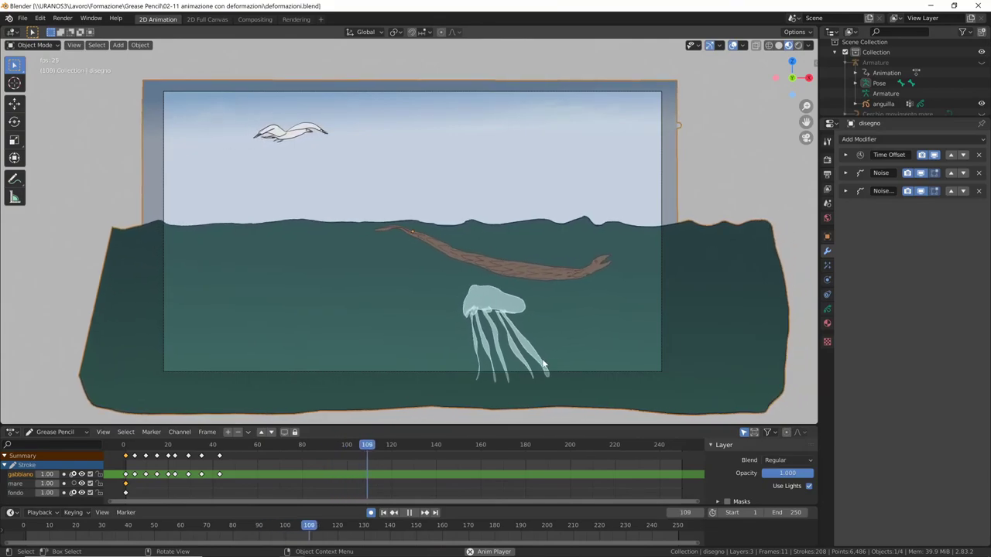